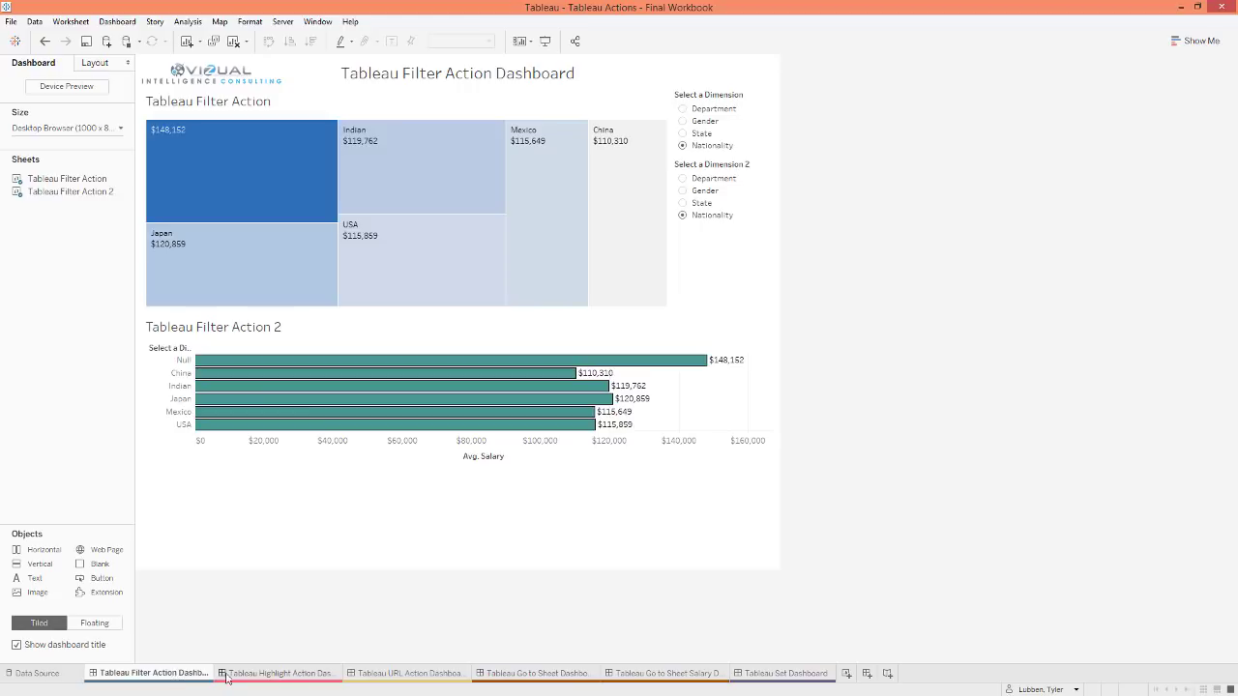
# Step: Look through the finished Highlight Action, URL Action, Go to Sheet and Set dashboards in the final workbook
pyautogui.click(289, 677)
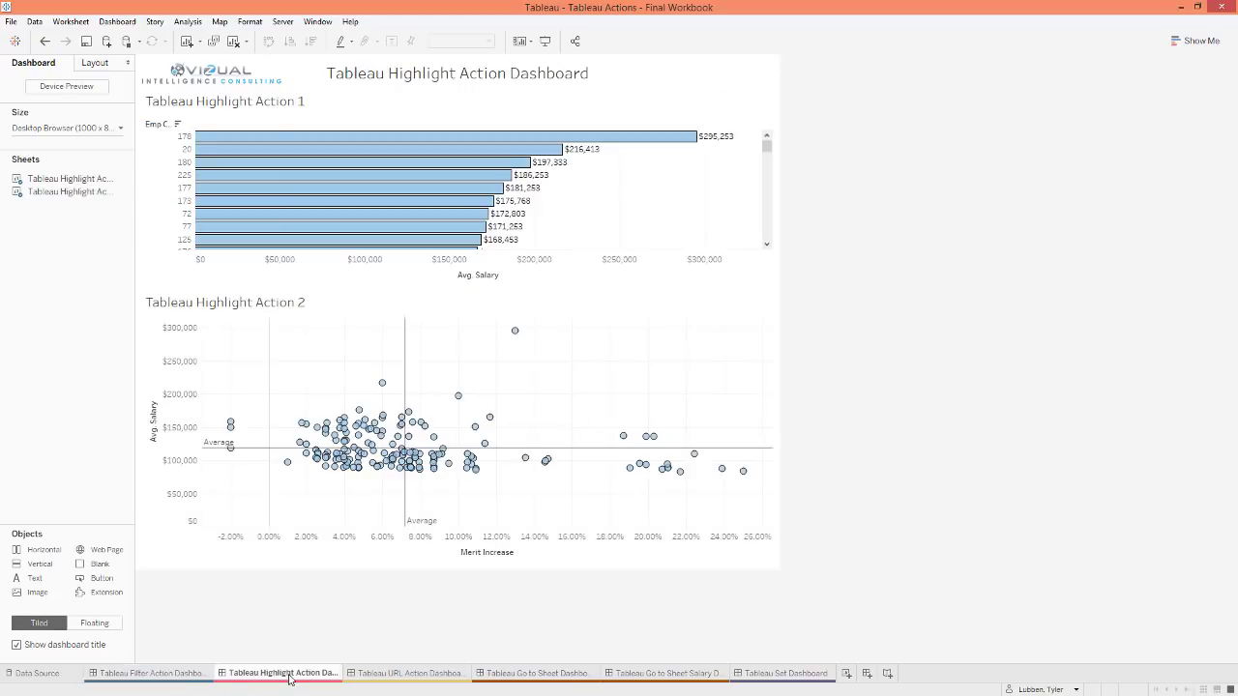
pyautogui.click(392, 679)
pyautogui.click(507, 677)
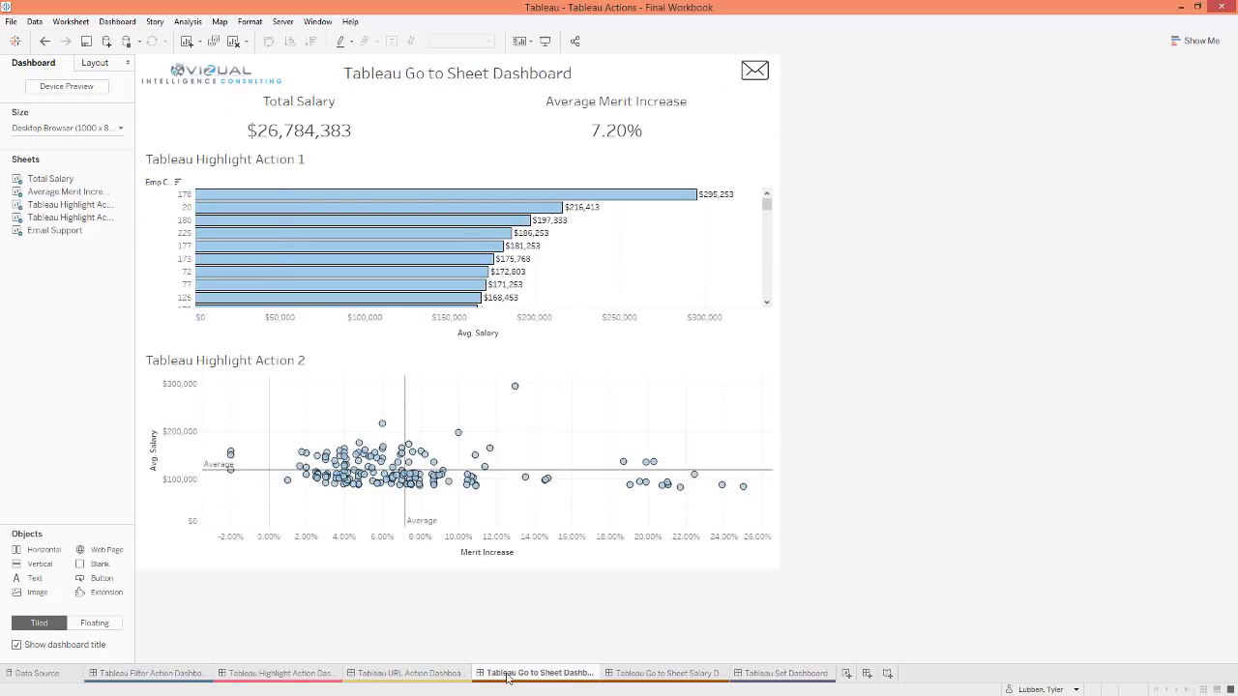
pyautogui.click(761, 677)
pyautogui.moveTo(761, 678)
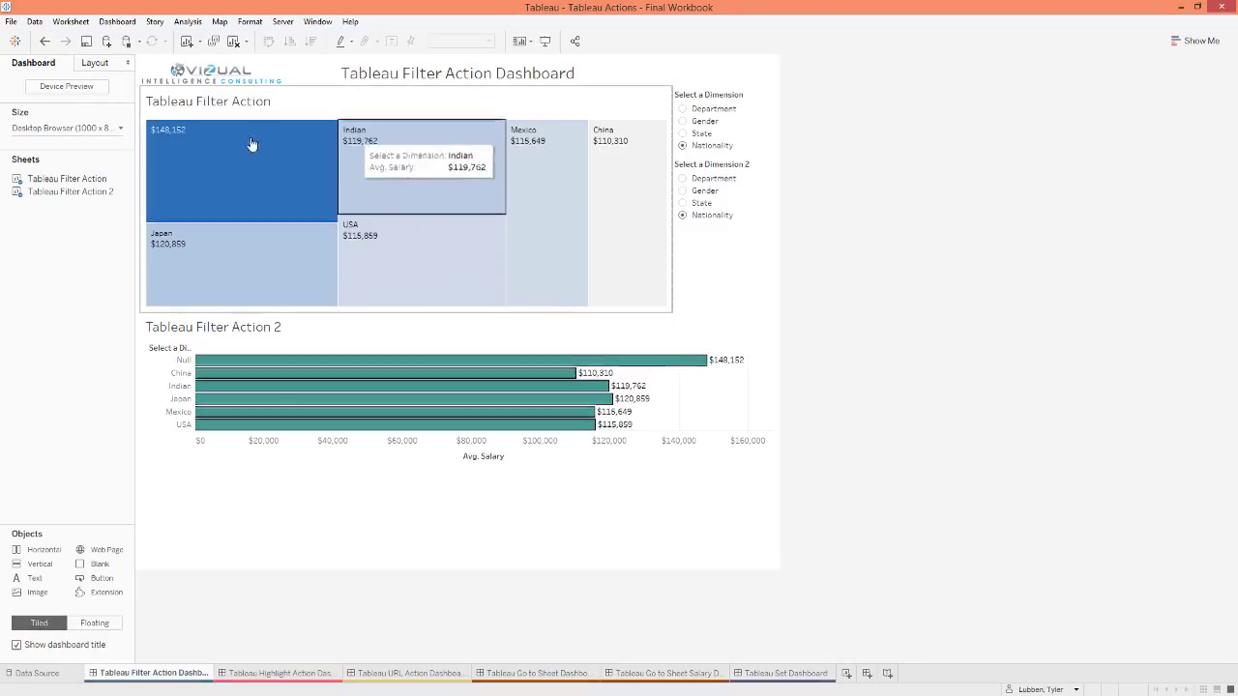
# Step: Test the filter action on the finished dashboard by selecting the unnamed, USA, Indian and Mexico tiles in the treemap
pyautogui.click(295, 159)
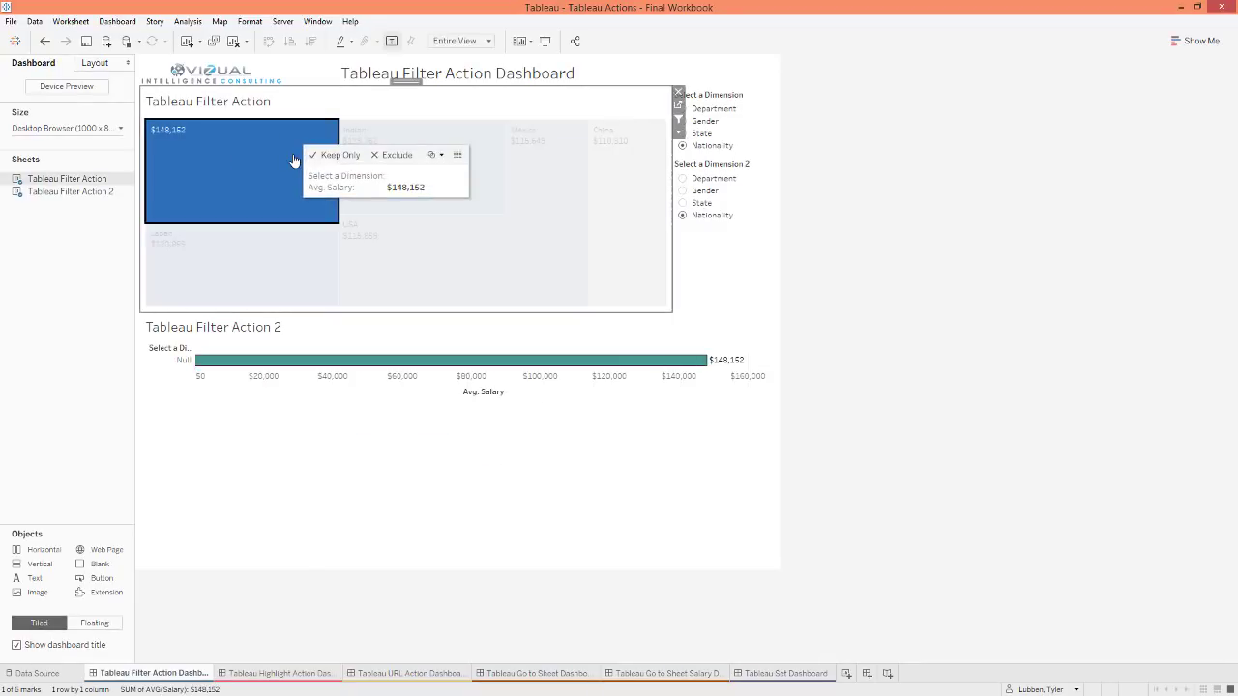
pyautogui.click(295, 159)
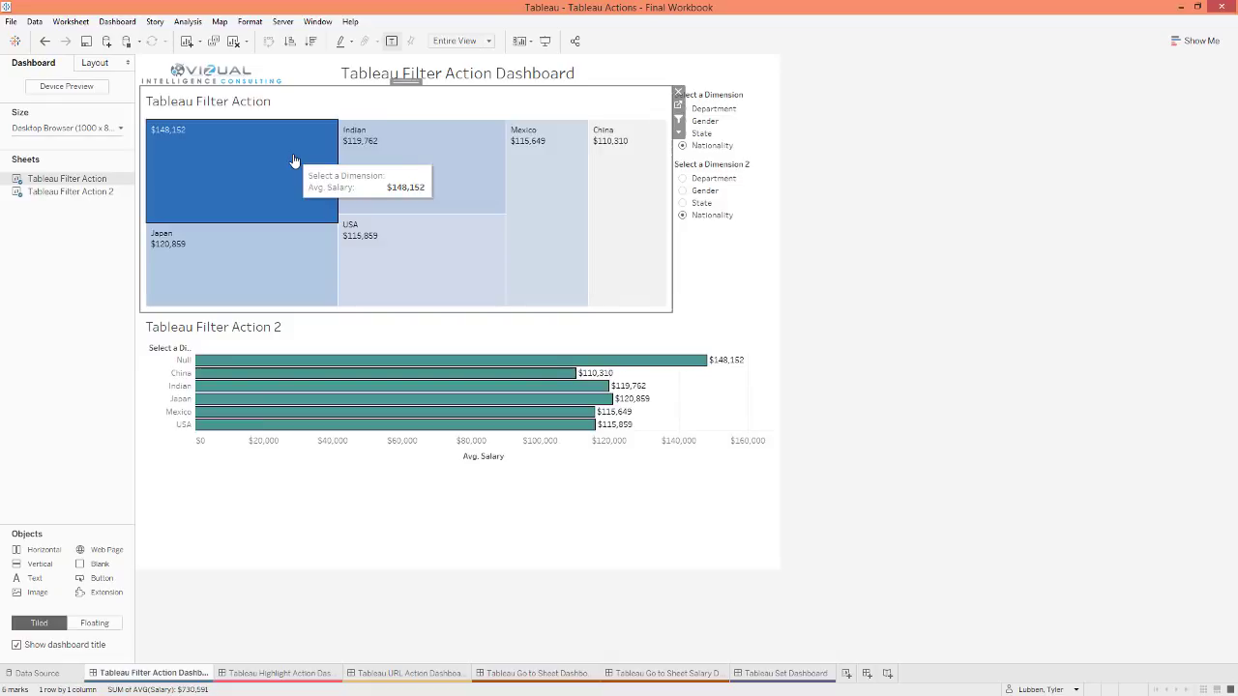
pyautogui.click(295, 159)
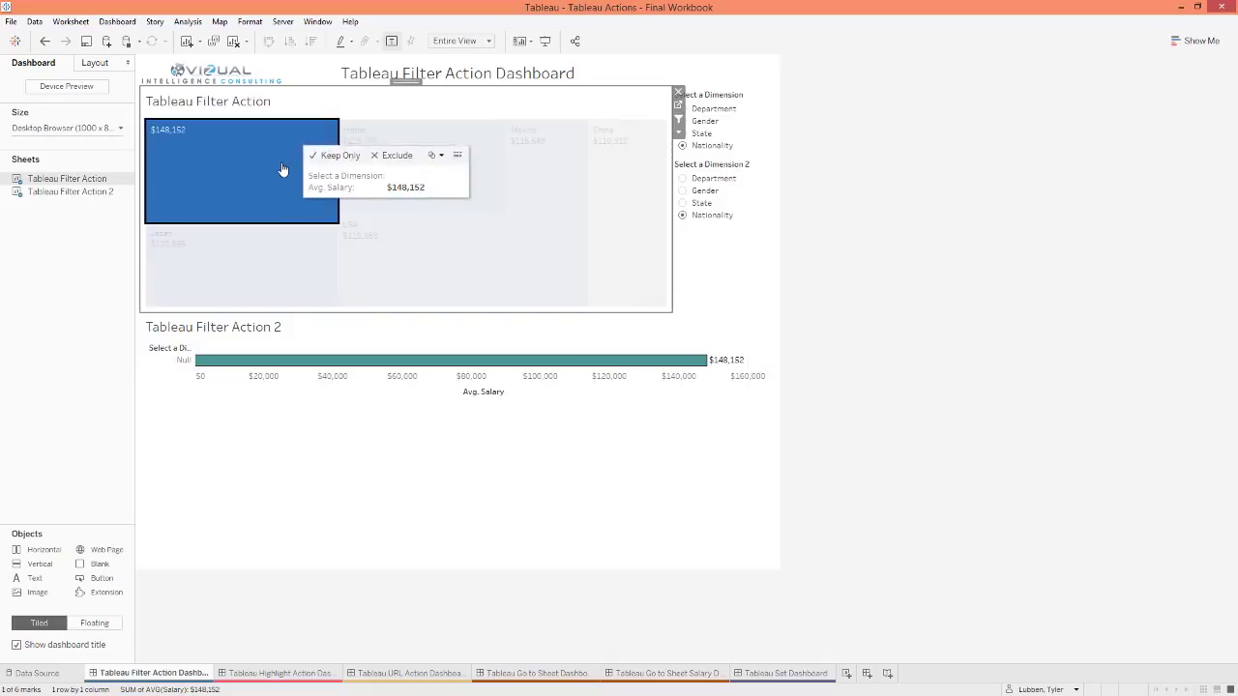
pyautogui.click(418, 238)
pyautogui.click(443, 162)
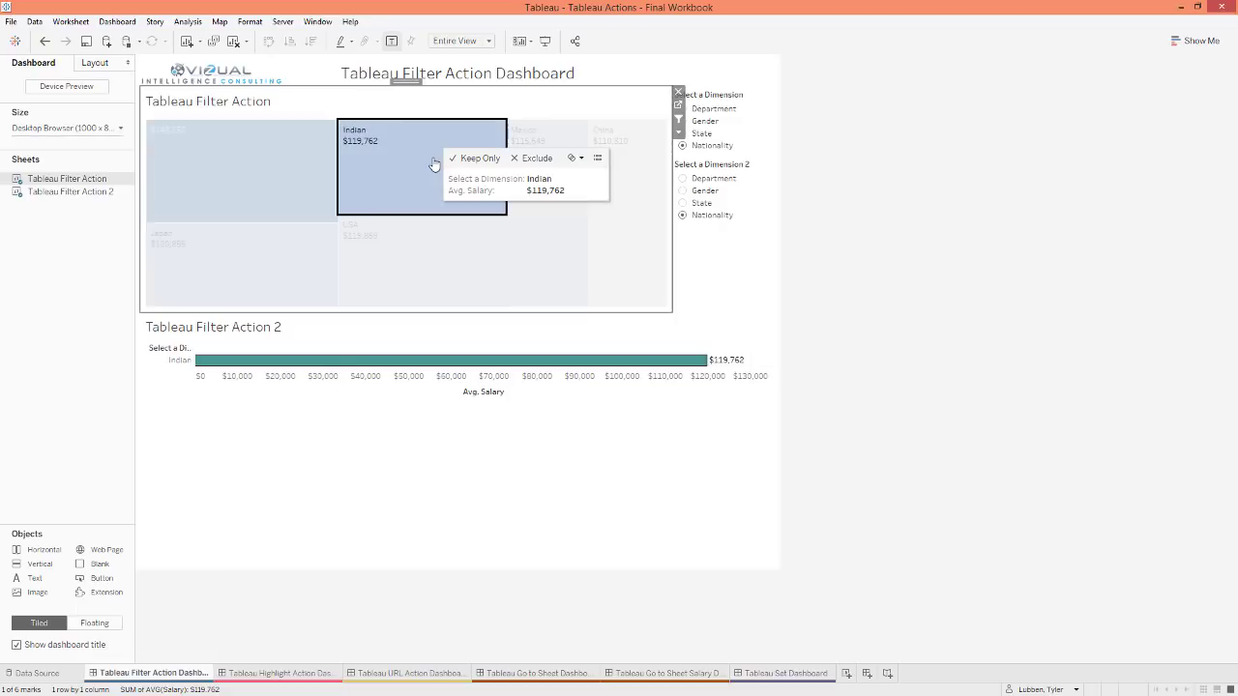
pyautogui.click(537, 135)
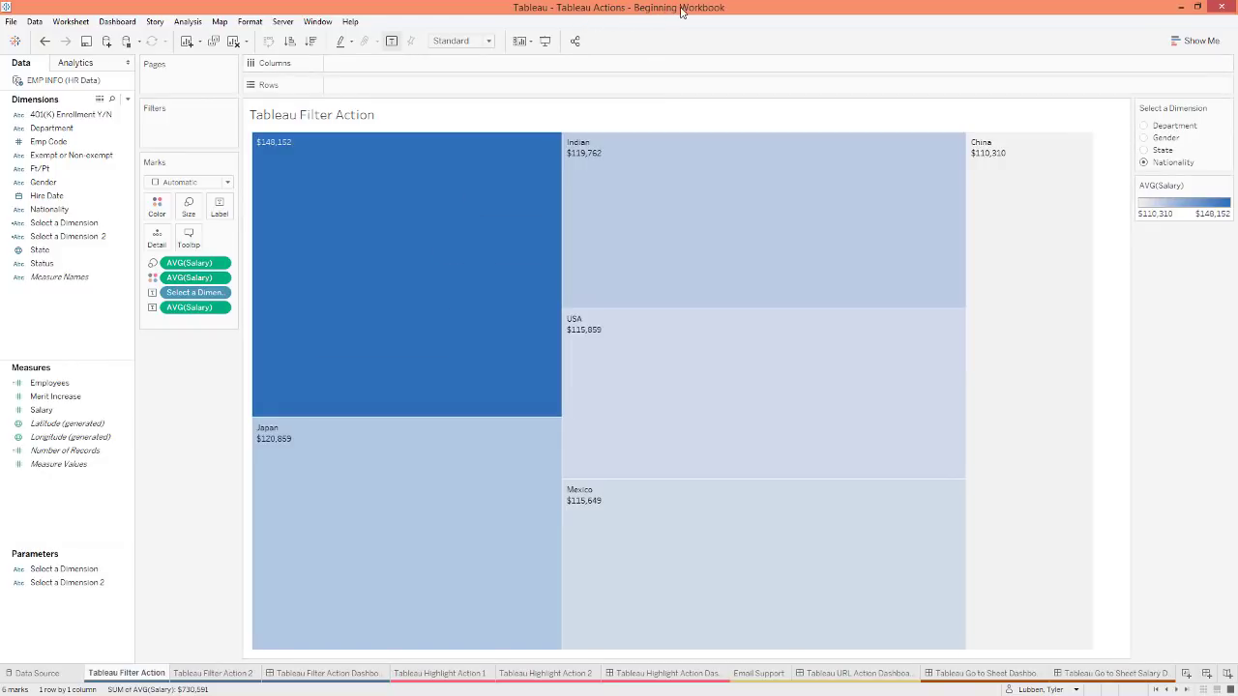
# Step: In the Beginning Workbook, cycle the treemap's Select a Dimension parameter through Department, Gender, State and Nationality
pyautogui.moveTo(396, 178)
pyautogui.moveTo(522, 410)
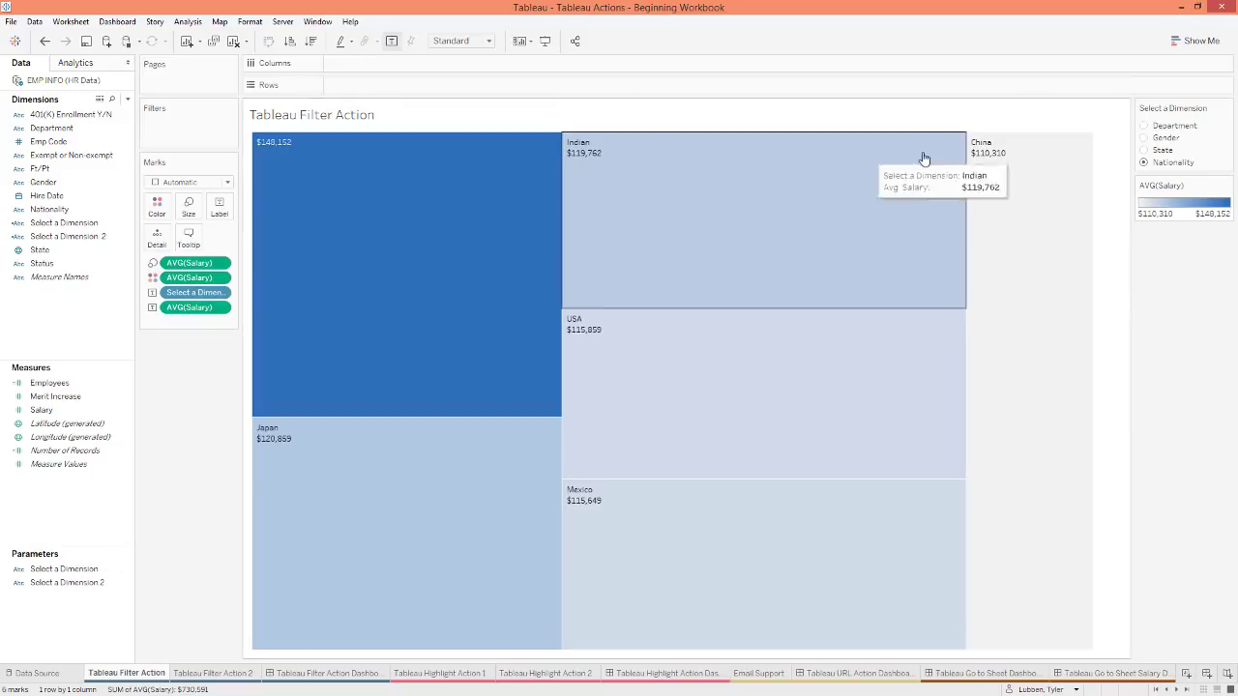
pyautogui.click(1144, 125)
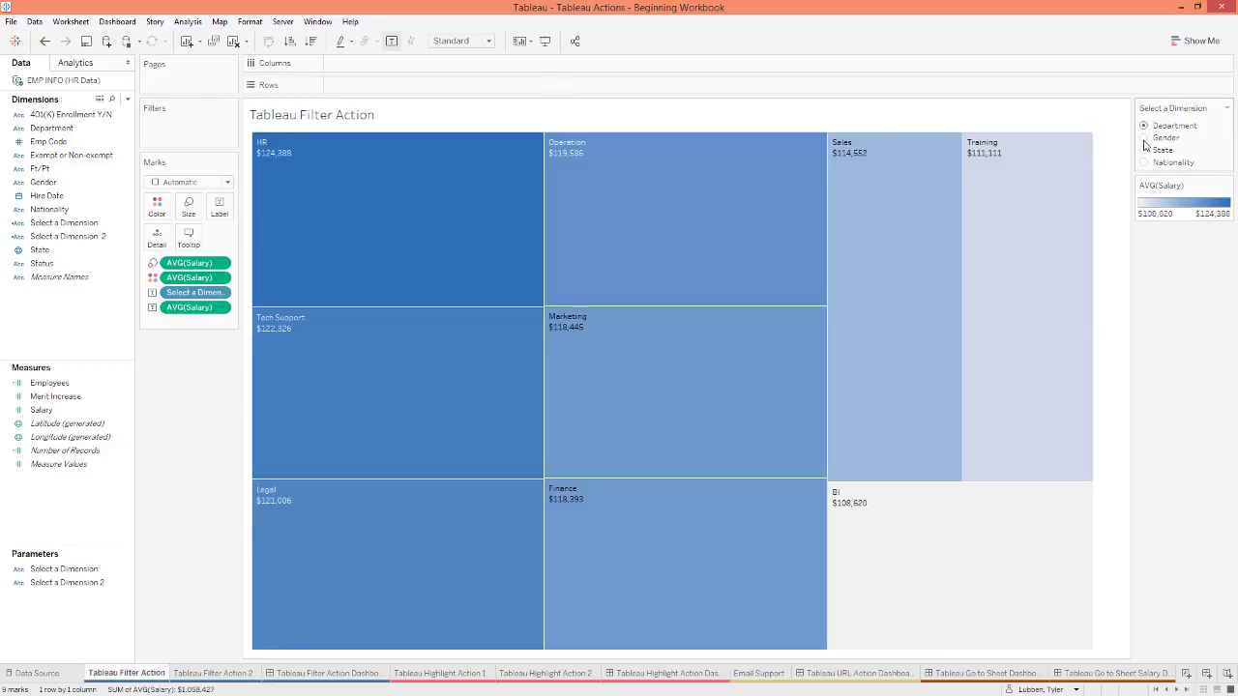
pyautogui.click(1144, 138)
pyautogui.click(1145, 150)
pyautogui.click(1144, 162)
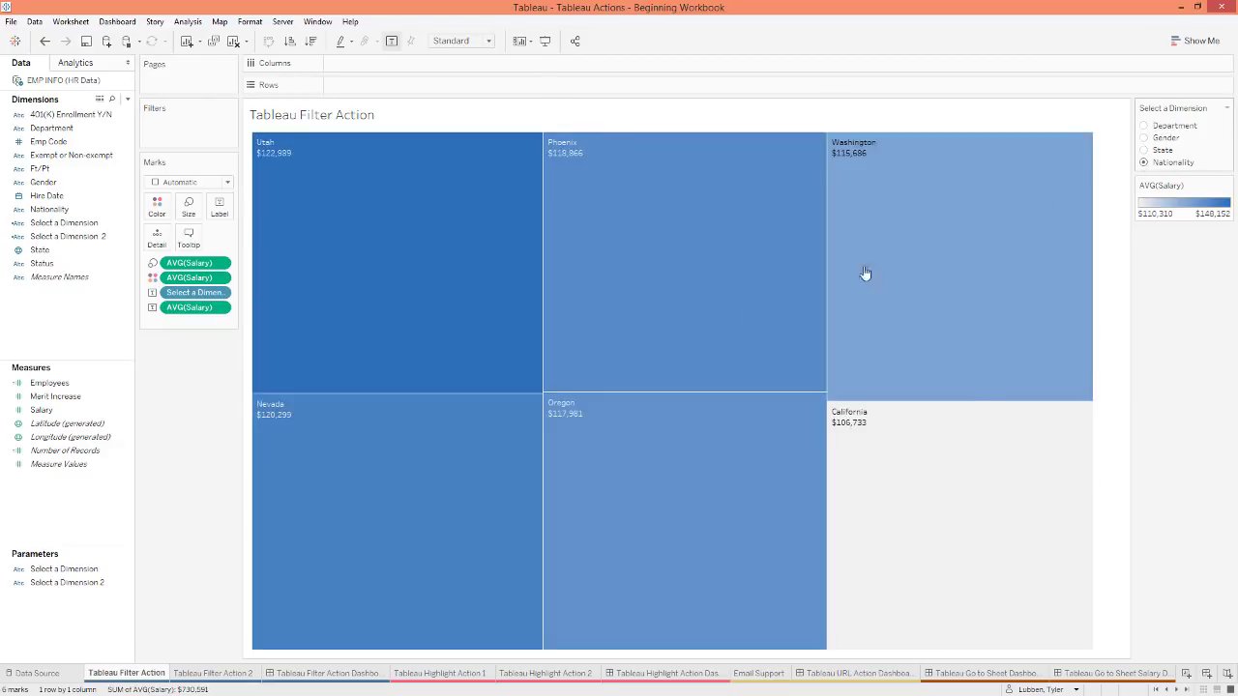
# Step: Review the Select a Dimension parameter's data type and list of values without changing it
pyautogui.rightClick(48, 571)
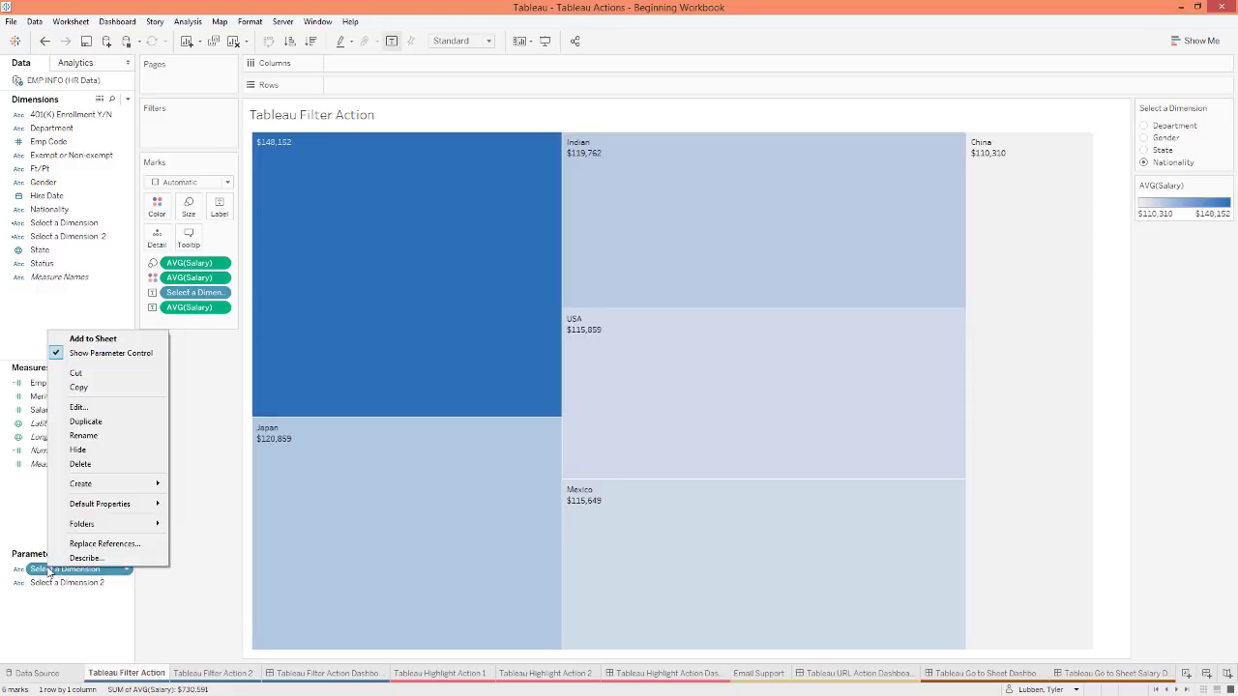
pyautogui.click(77, 407)
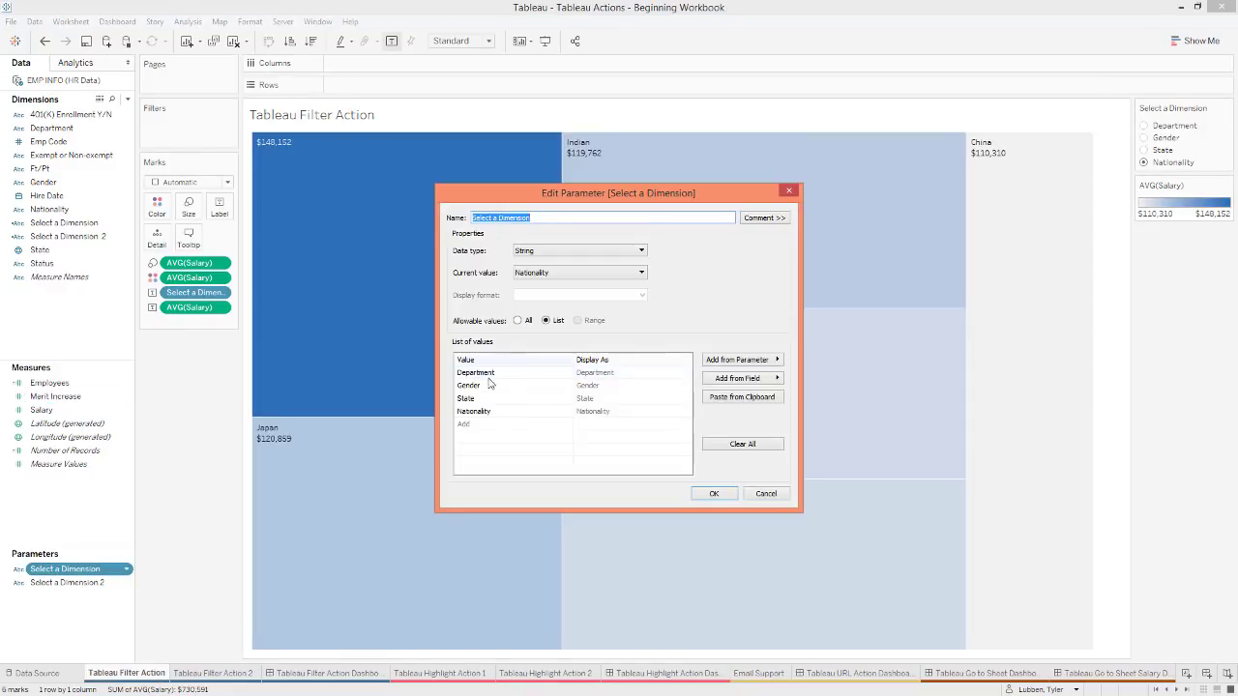
pyautogui.click(774, 496)
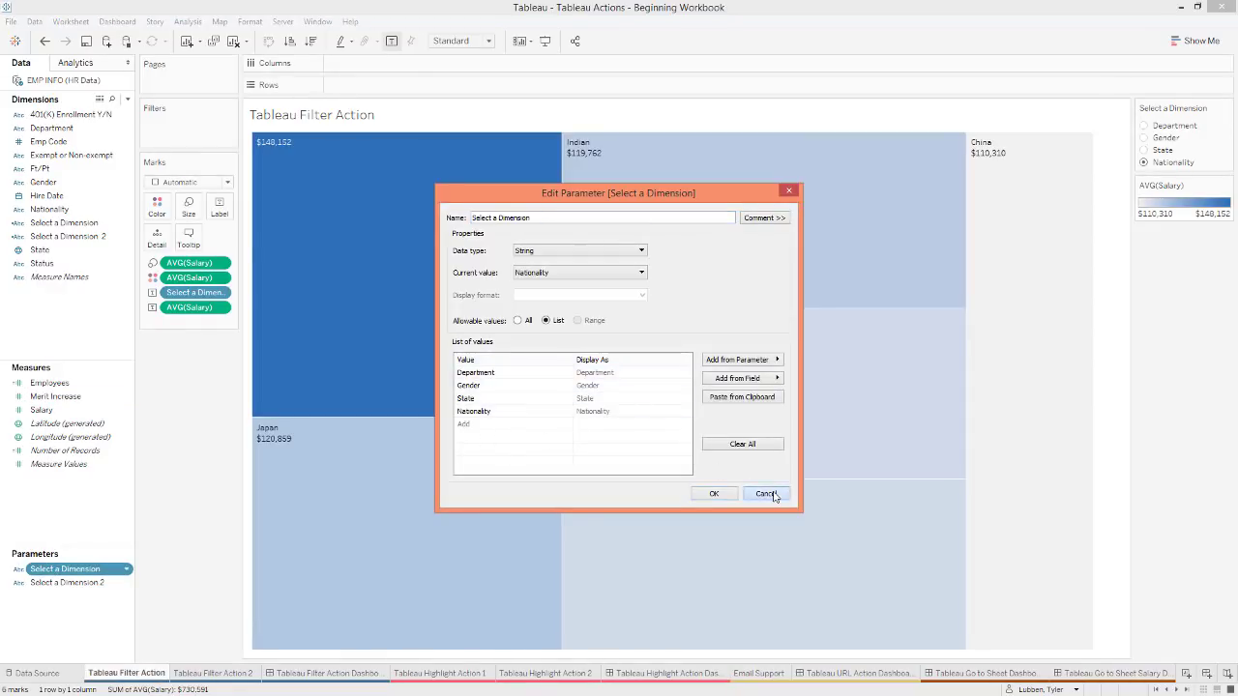
# Step: Review the CASE formula of the Select a Dimension calculated field
pyautogui.rightClick(106, 223)
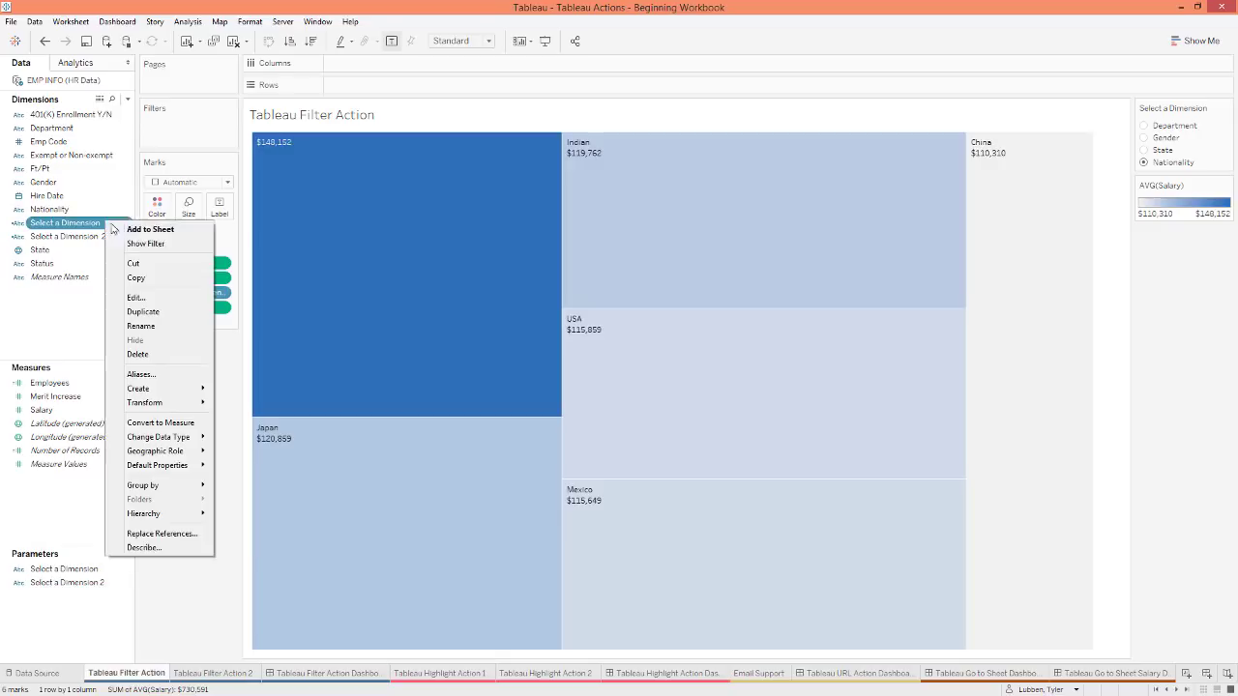
pyautogui.click(154, 300)
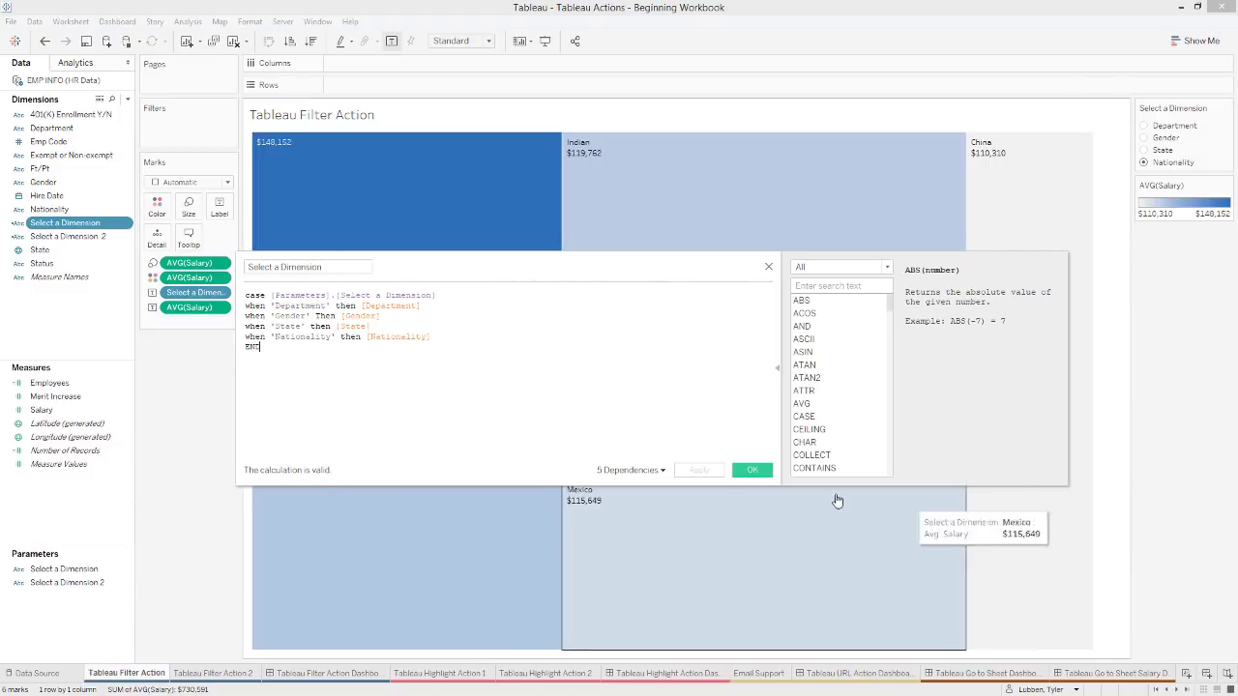
pyautogui.click(753, 470)
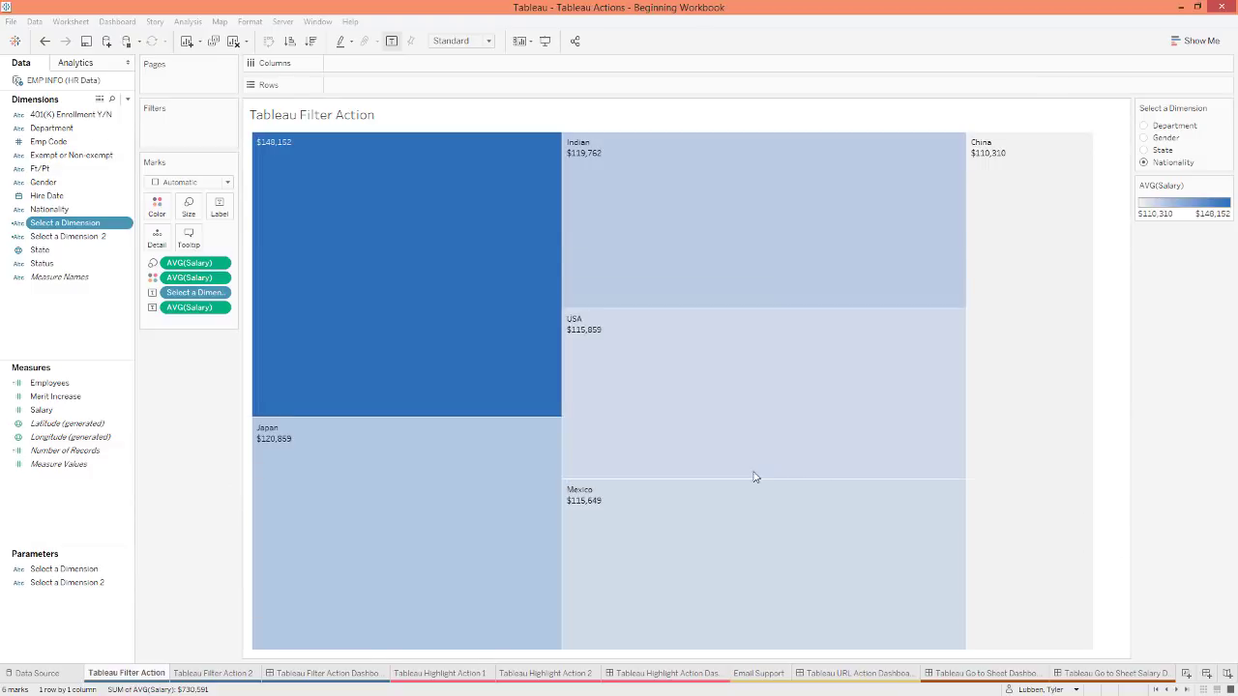
# Step: Check how the treemap responds as Select a Dimension is switched from Department to Gender, State and back to Nationality
pyautogui.click(1144, 126)
pyautogui.click(1145, 138)
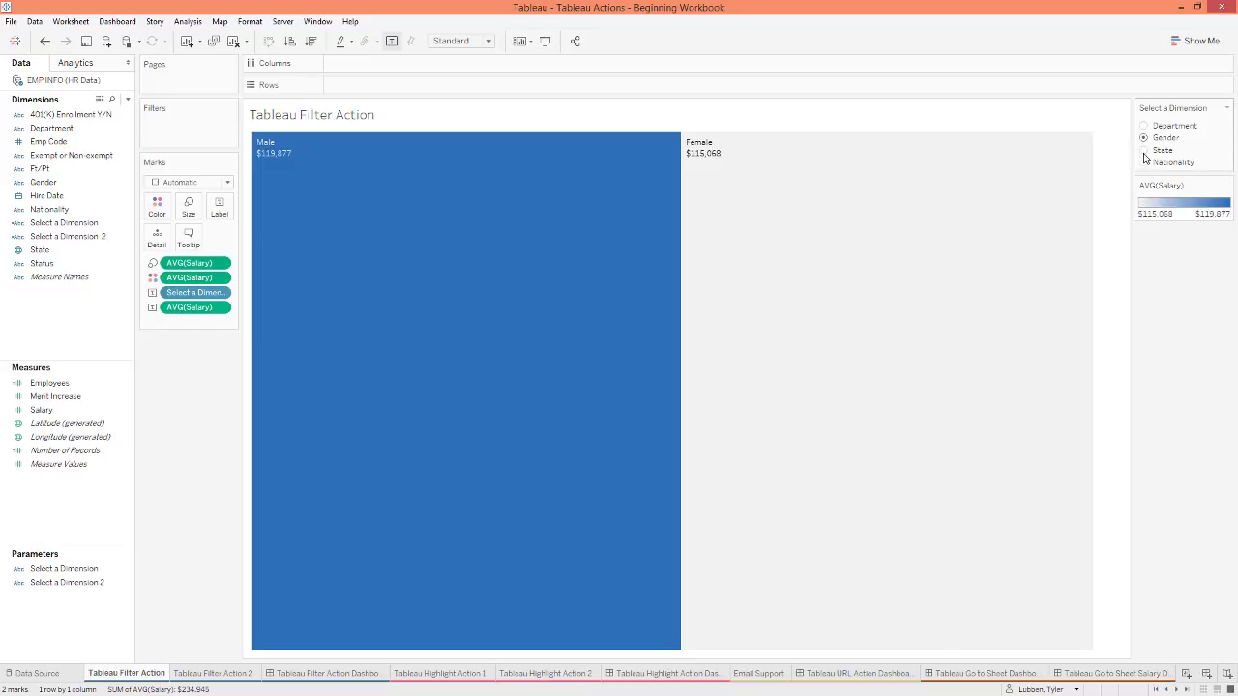
pyautogui.click(1145, 151)
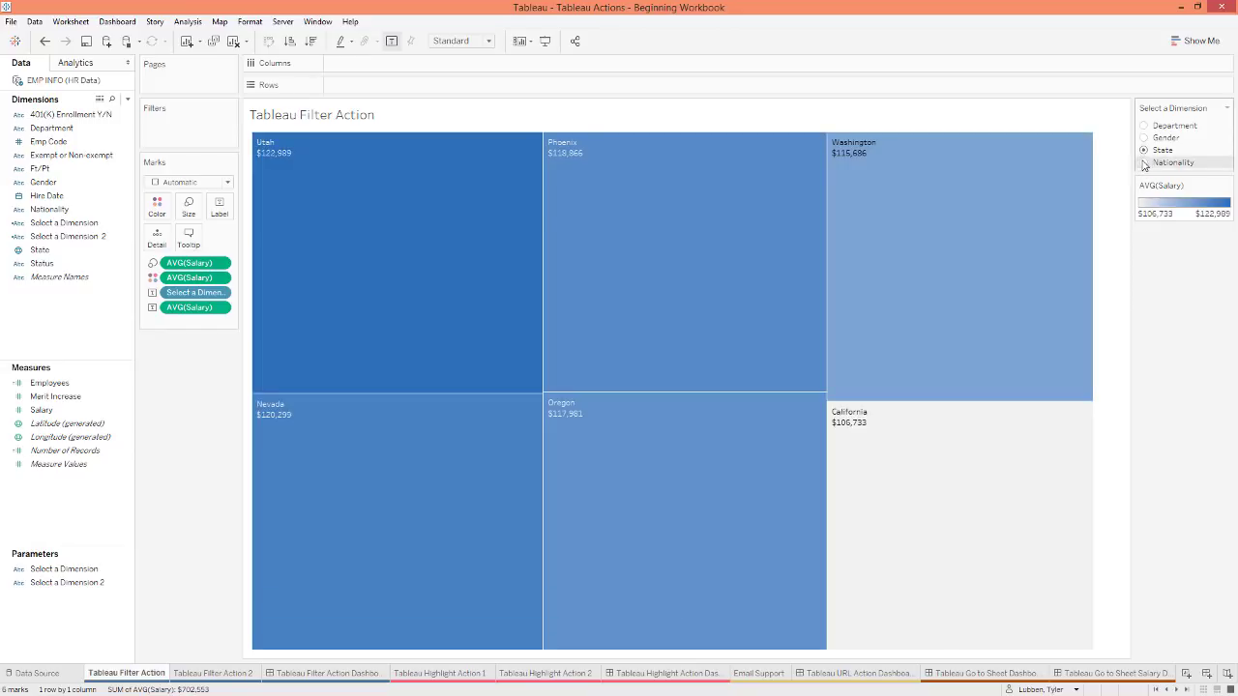
pyautogui.click(1144, 163)
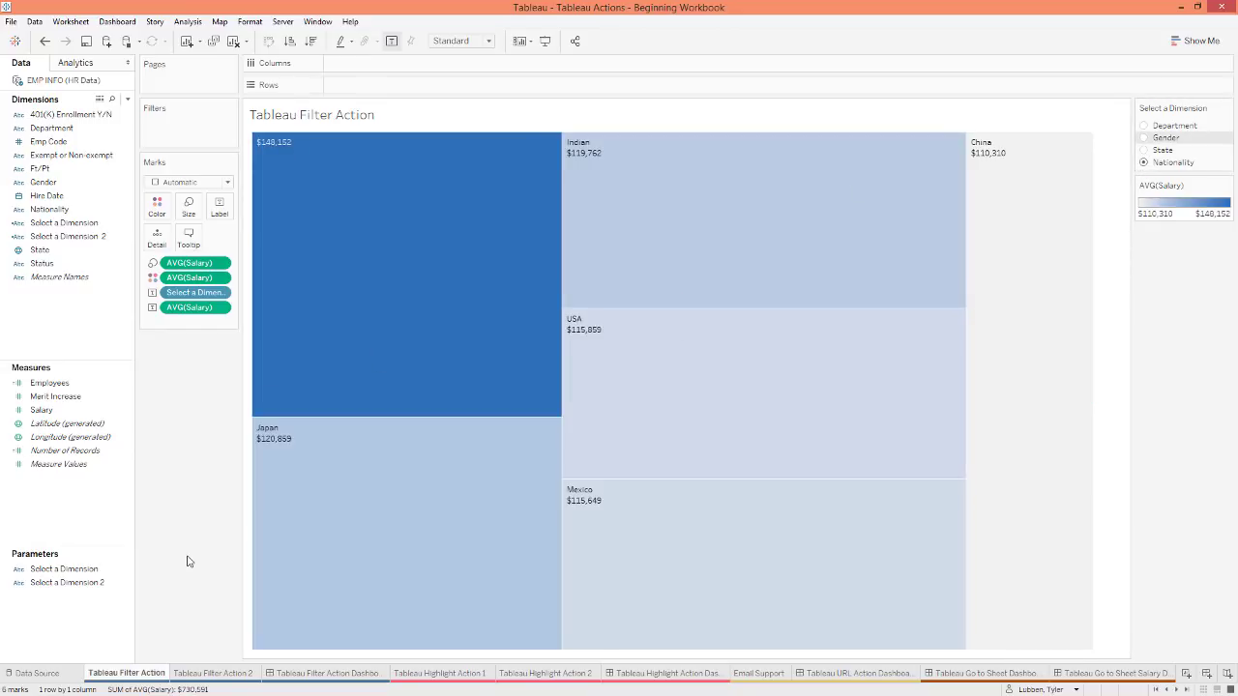
# Step: On the Tableau Filter Action 2 sheet, duplicate the Select a Dimension parameter and undo the duplication
pyautogui.click(186, 672)
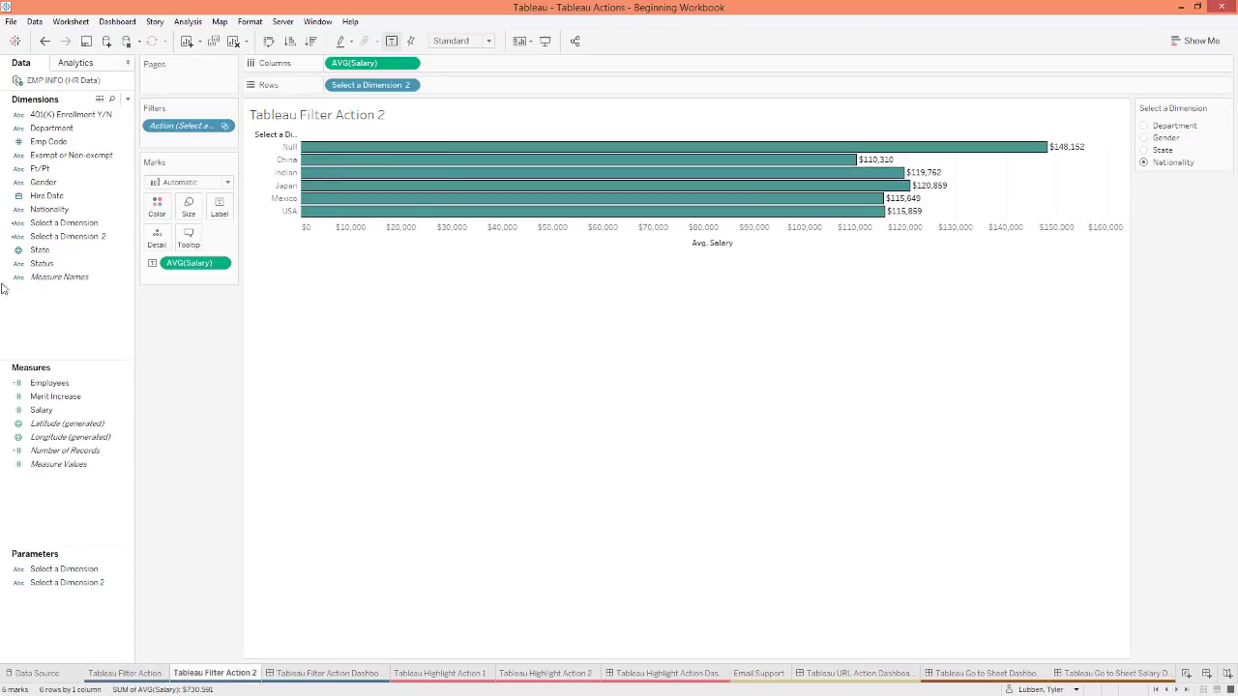
pyautogui.click(77, 570)
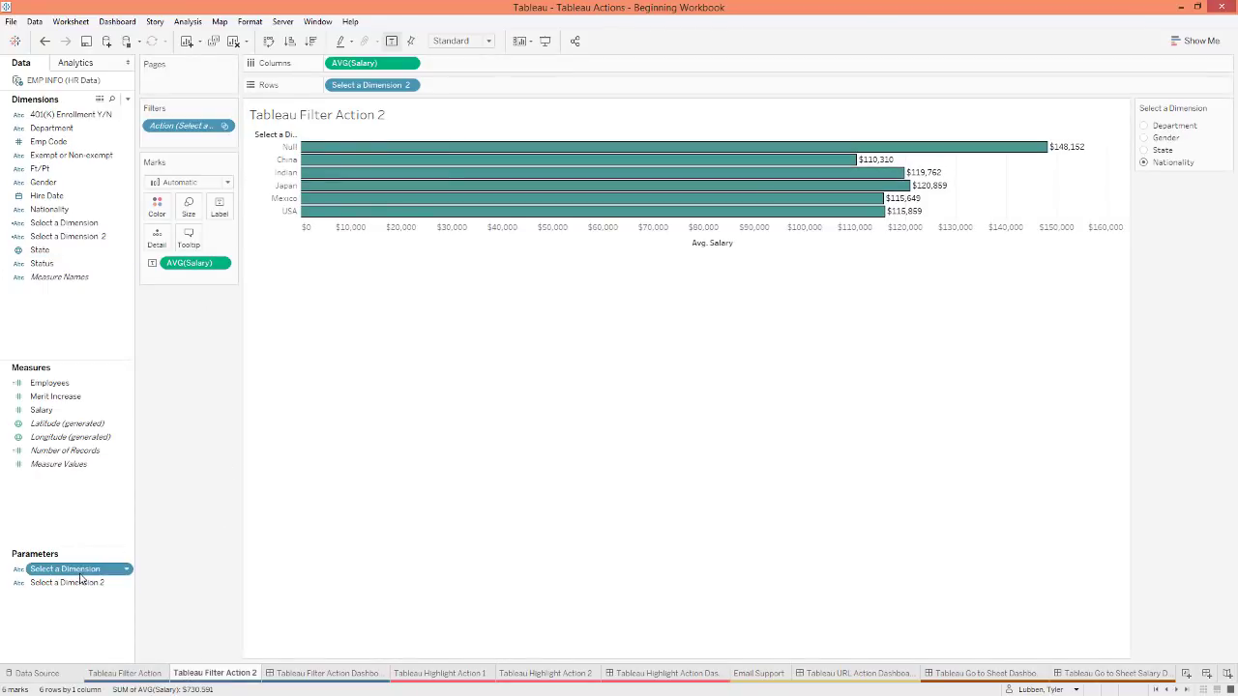
pyautogui.rightClick(80, 577)
pyautogui.click(108, 428)
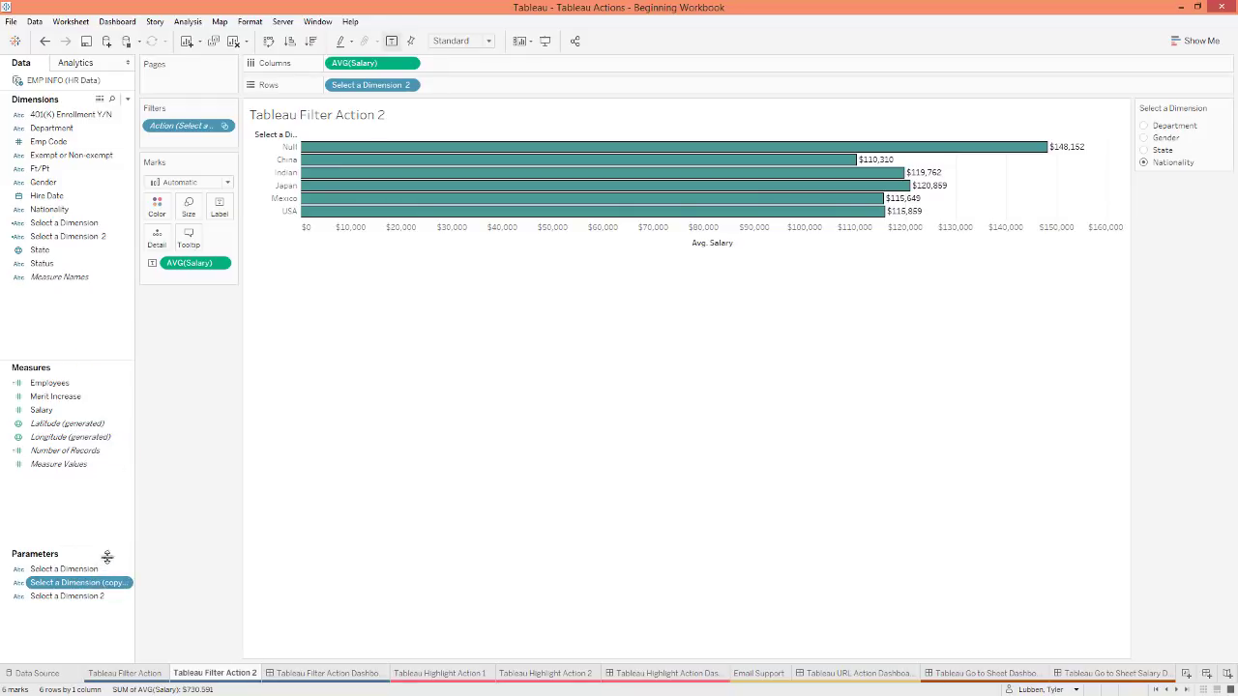
pyautogui.hotkey('ctrl', 'z')
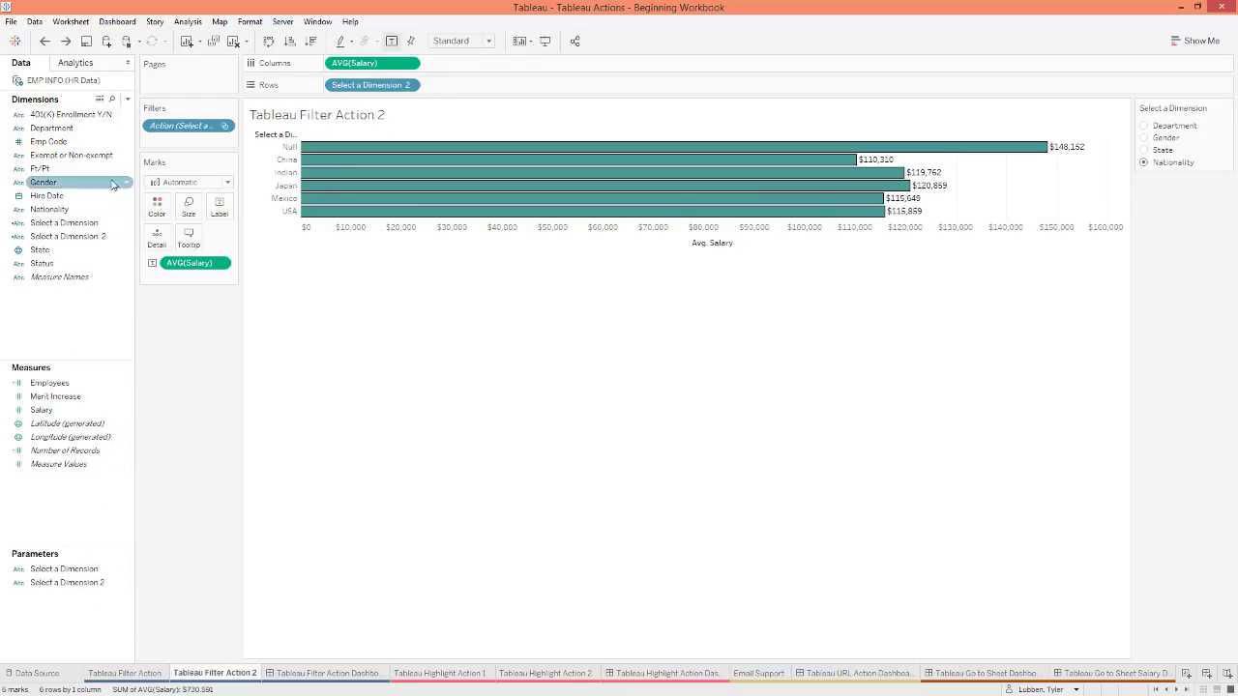
# Step: Duplicate the Select a Dimension calculated field among the dimensions
pyautogui.rightClick(69, 226)
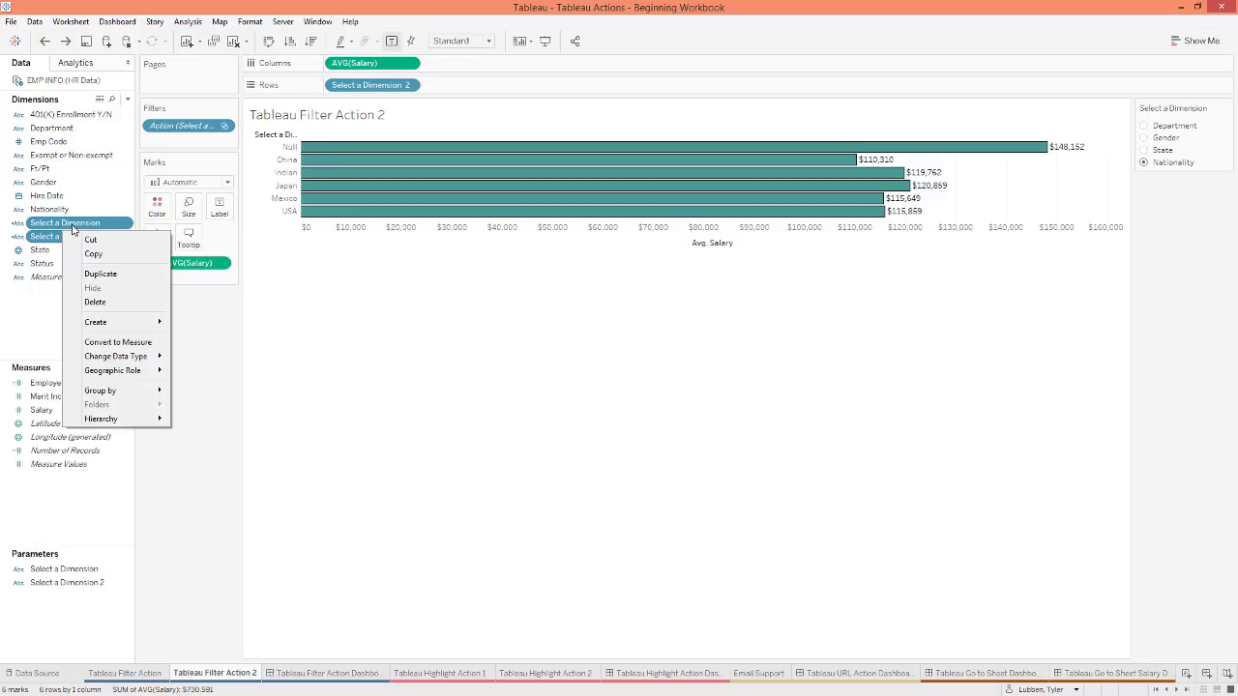
pyautogui.click(71, 225)
pyautogui.rightClick(73, 226)
pyautogui.click(107, 311)
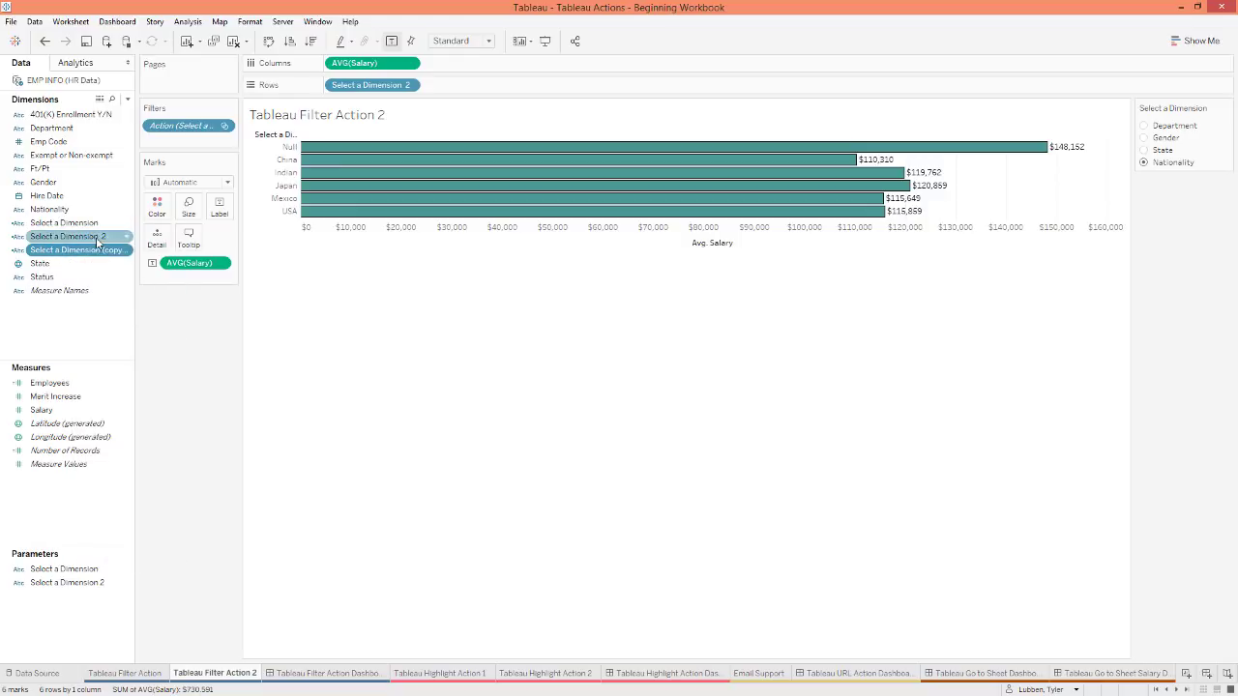
# Step: View the formula of the duplicated Select a Dimension field, and delete the copy
pyautogui.rightClick(101, 251)
pyautogui.click(139, 325)
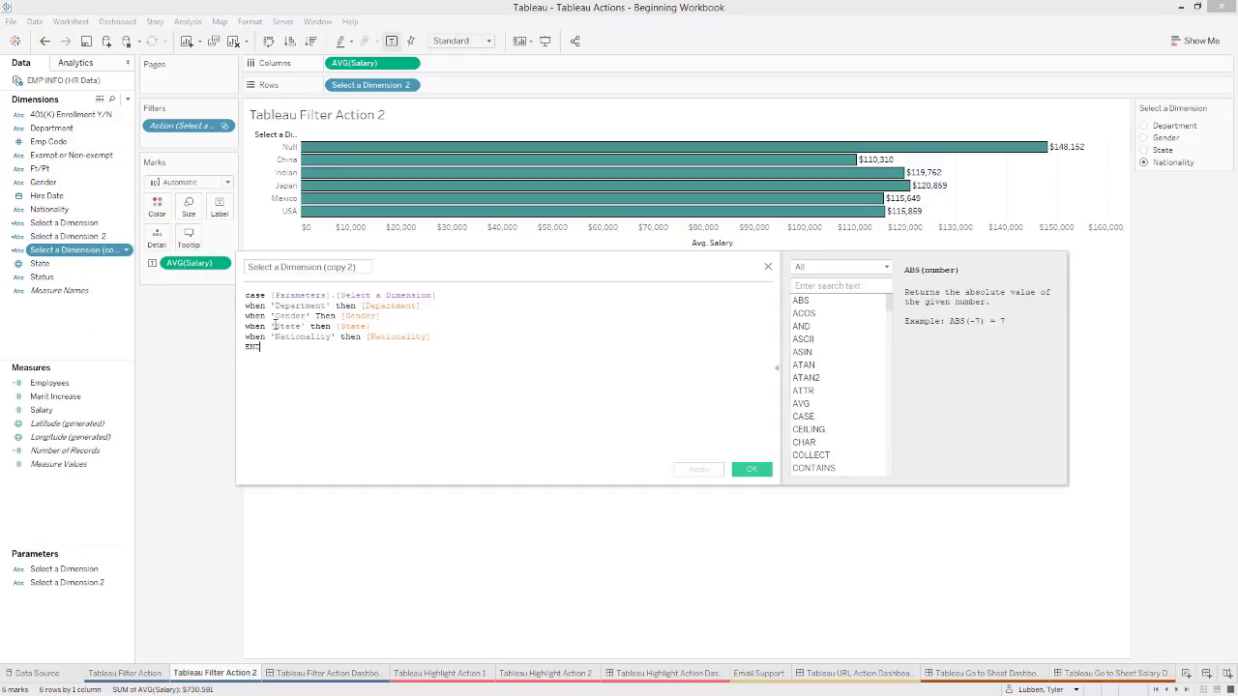
pyautogui.click(445, 294)
pyautogui.click(767, 267)
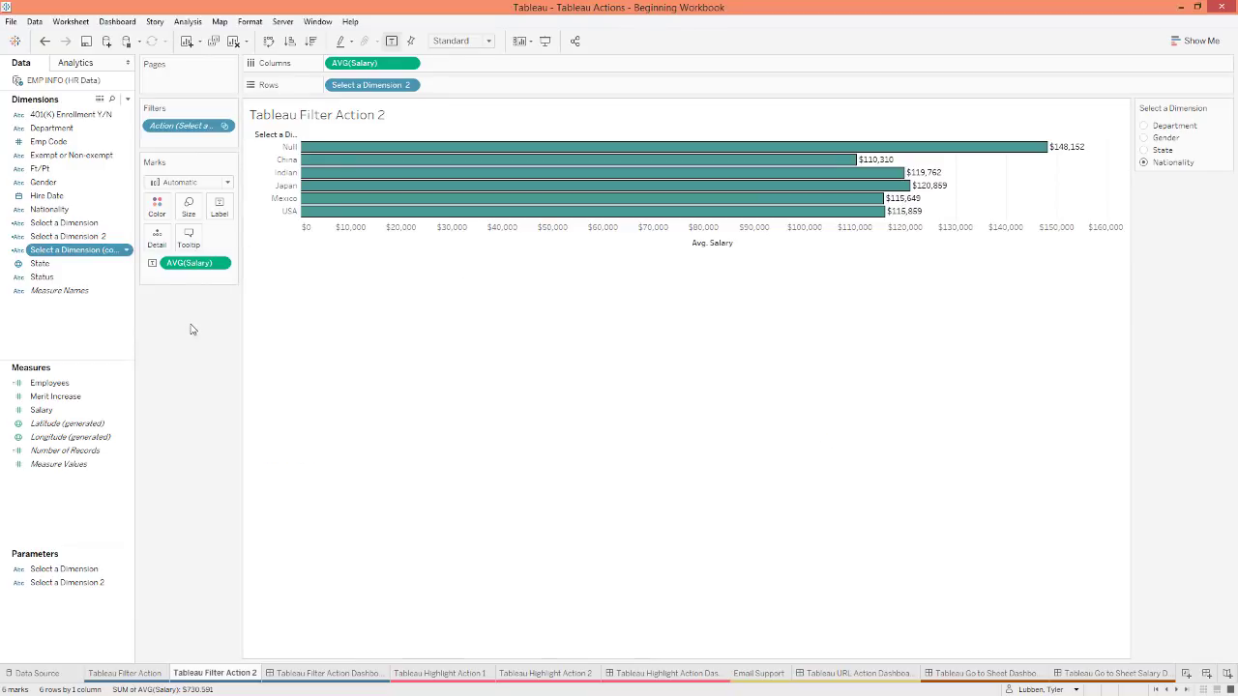
pyautogui.press('Delete')
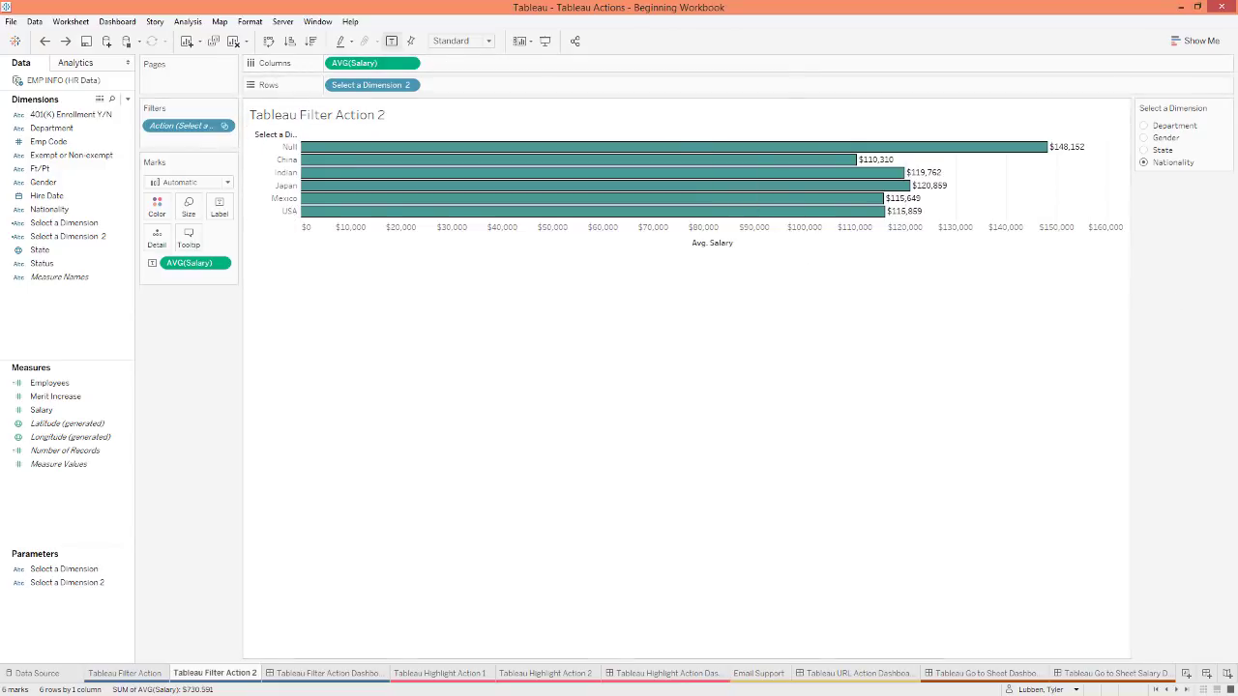
# Step: Set Select a Dimension to State, Gender and back to Nationality on the bar chart sheet, and compare both filter action sheets
pyautogui.click(1143, 152)
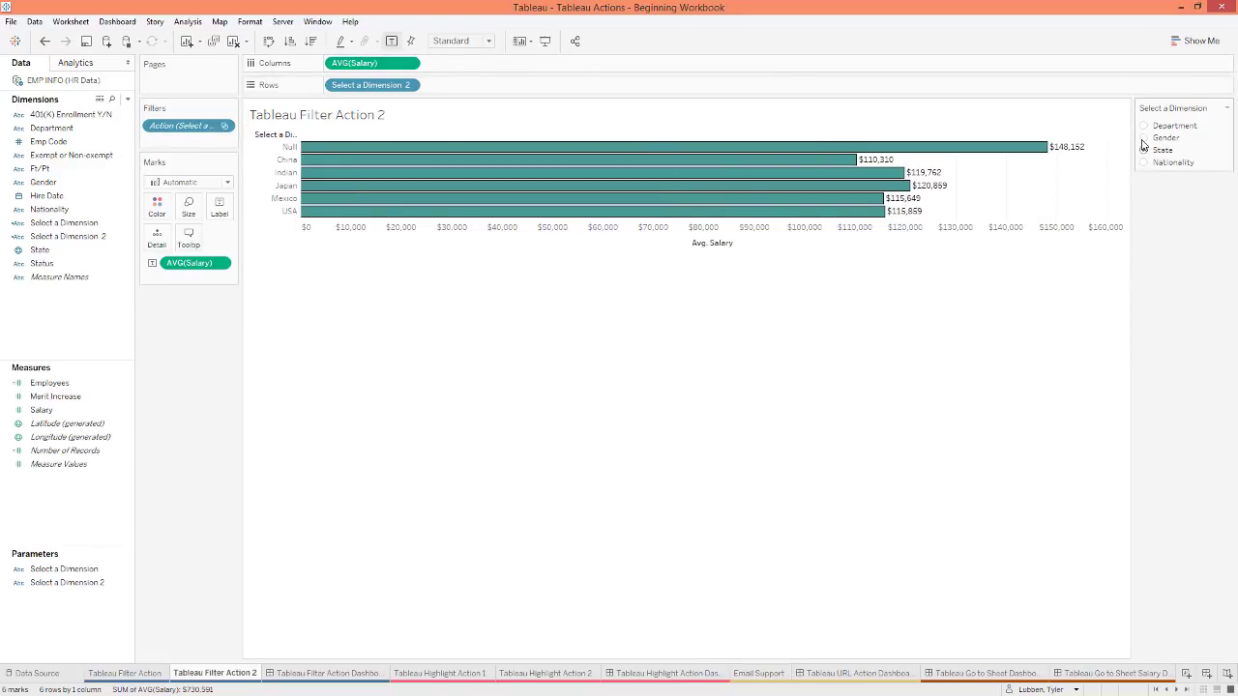
pyautogui.click(1145, 137)
pyautogui.click(1144, 163)
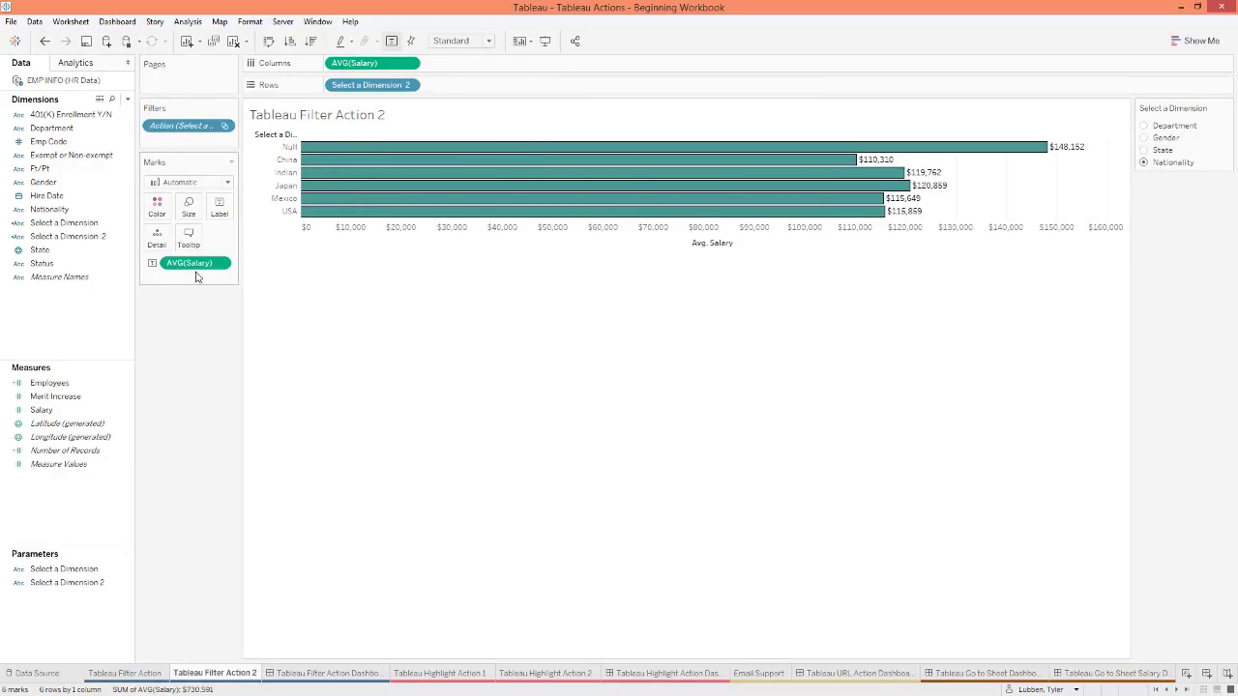
pyautogui.click(124, 673)
pyautogui.click(214, 674)
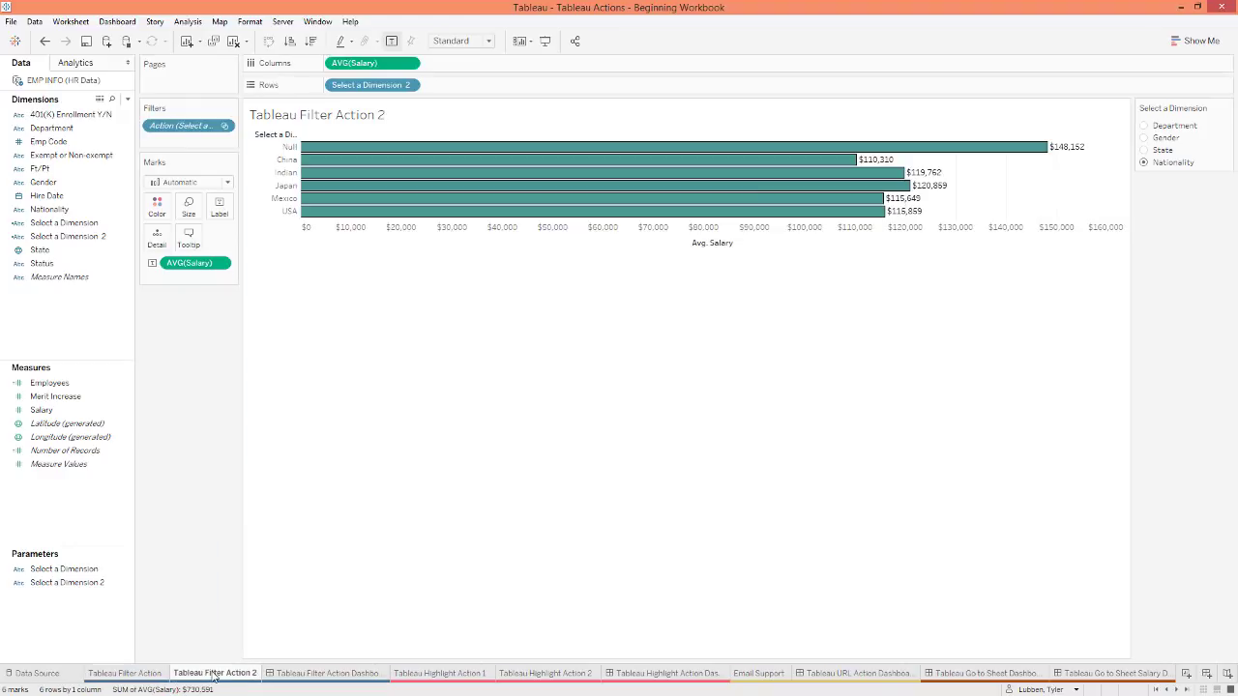
# Step: Place the Tableau Filter Action sheet on the Tableau Filter Action Dashboard, with Tableau Filter Action 2 below it
pyautogui.click(315, 674)
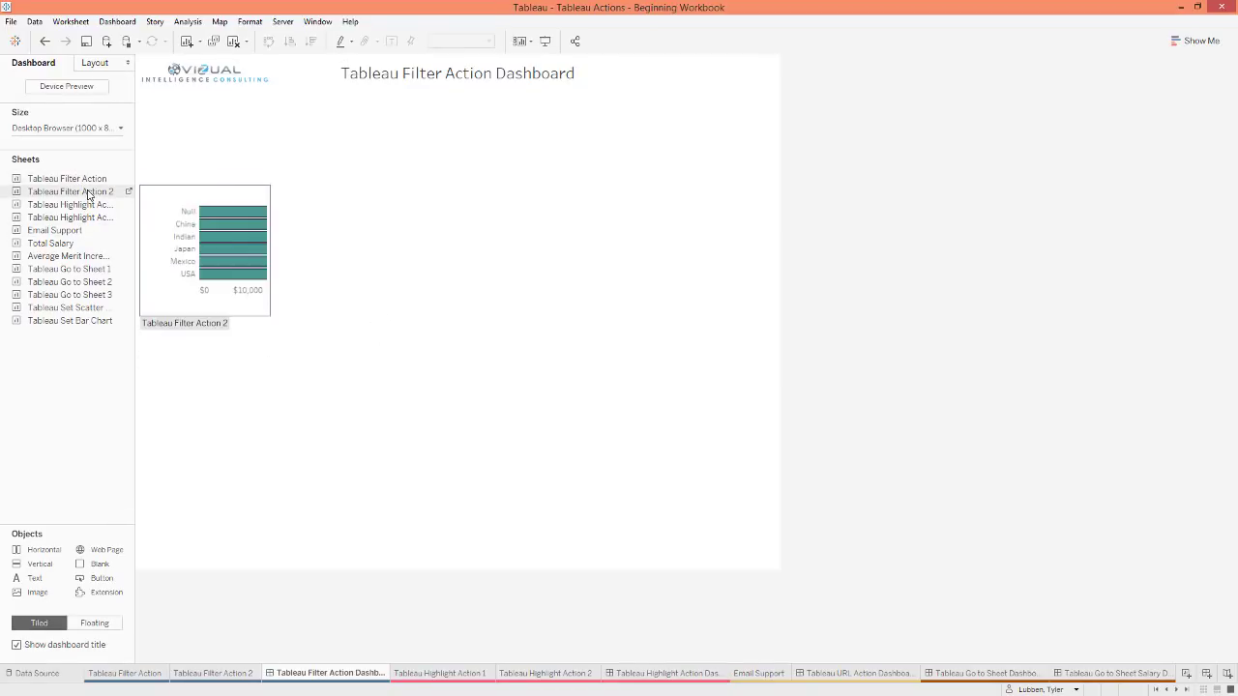
pyautogui.moveTo(90, 185)
pyautogui.mouseDown()
pyautogui.moveTo(328, 193)
pyautogui.moveTo(338, 235)
pyautogui.mouseUp()
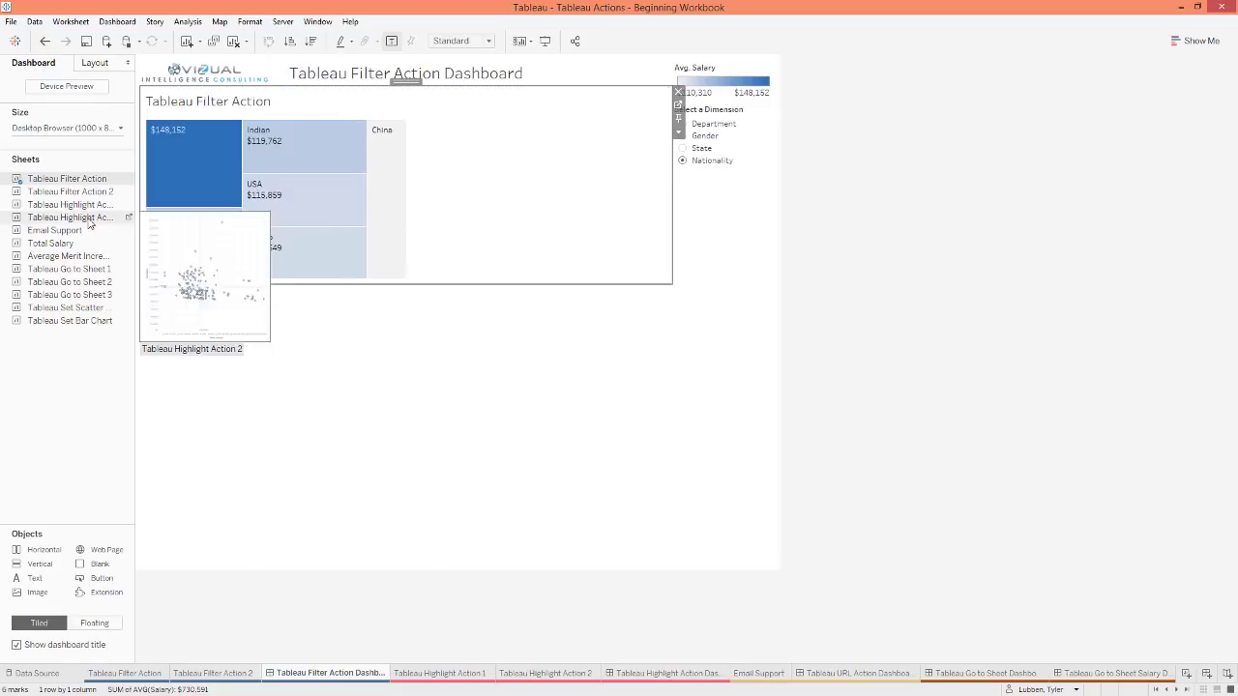
pyautogui.moveTo(82, 198)
pyautogui.mouseDown()
pyautogui.moveTo(345, 269)
pyautogui.moveTo(340, 290)
pyautogui.mouseUp()
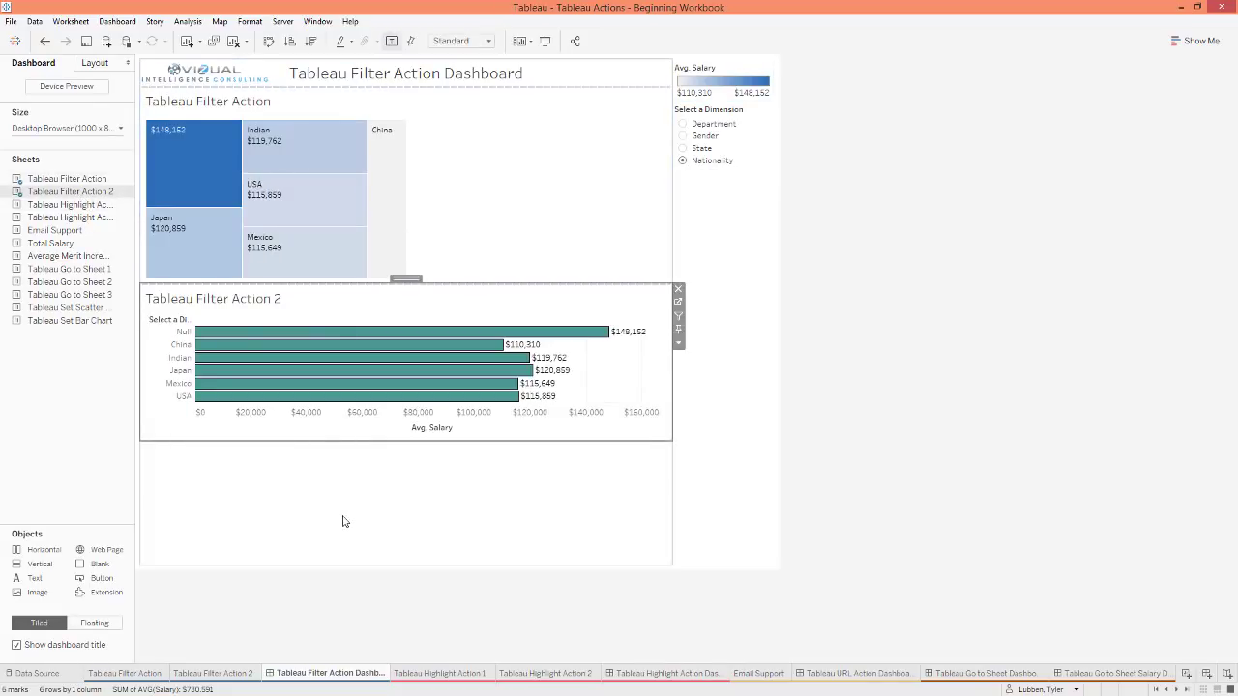
# Step: Place the Tableau Filter Action treemap and the Select a Dimension control side by side in a new horizontal container above the bar chart
pyautogui.click(727, 110)
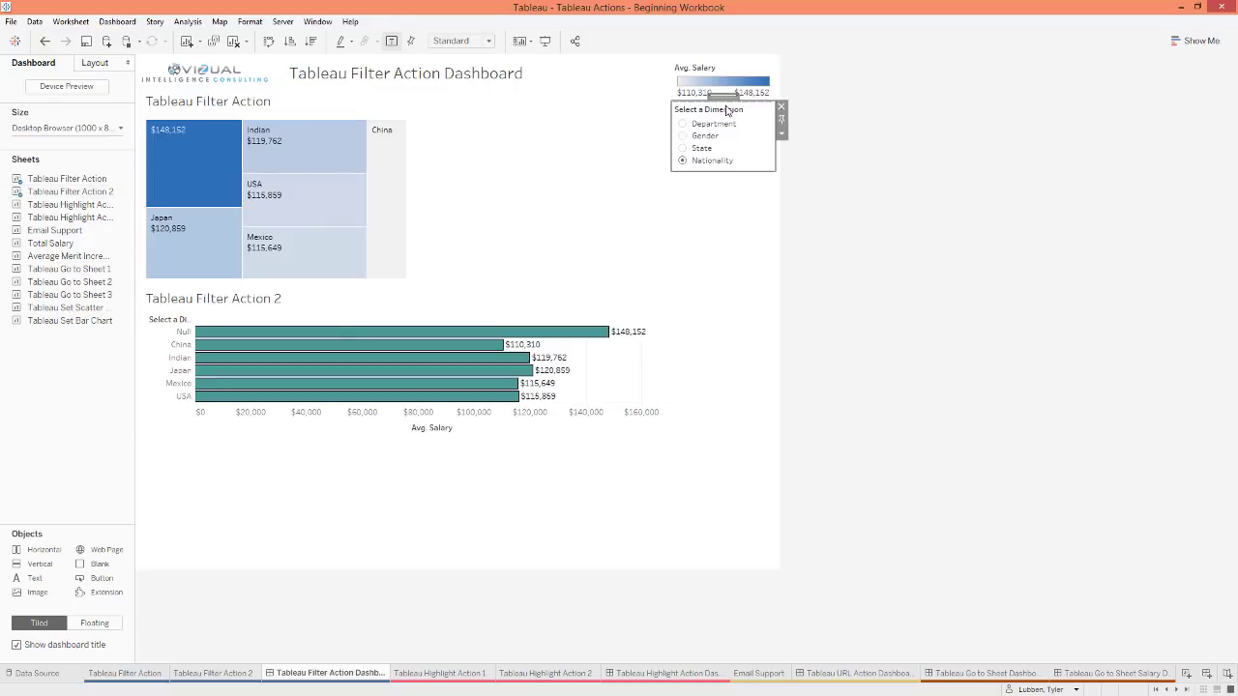
pyautogui.moveTo(725, 97); pyautogui.dragTo(636, 117)
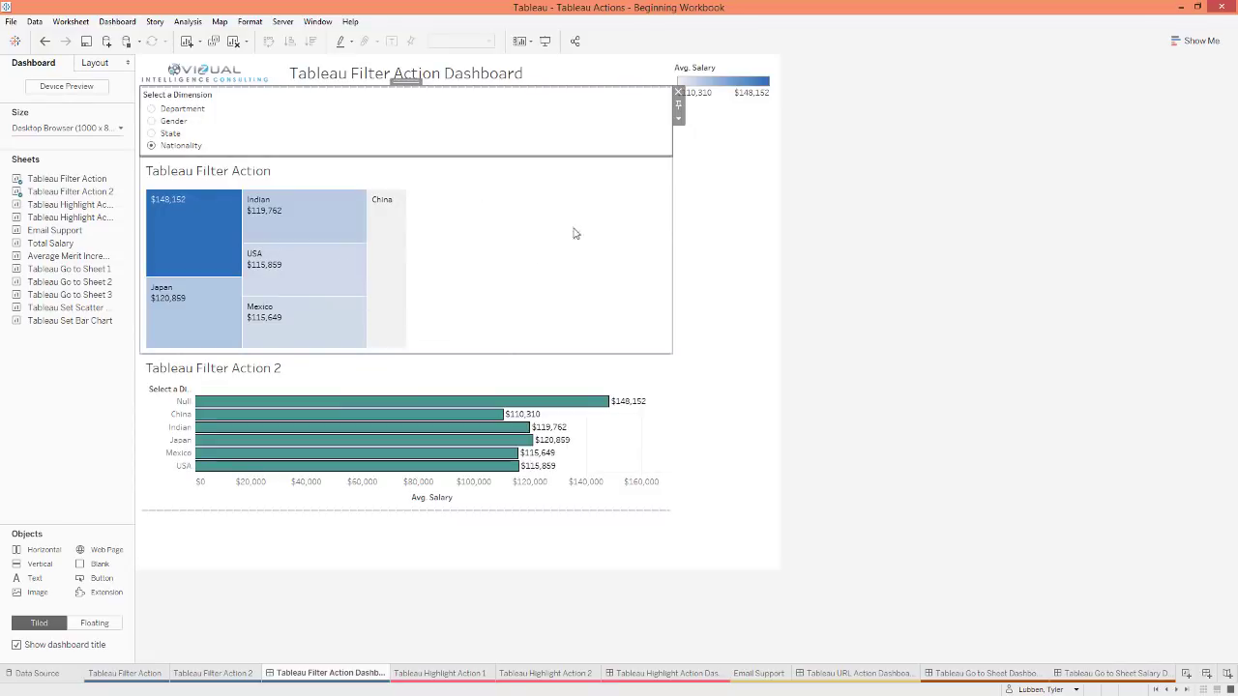
pyautogui.moveTo(44, 546); pyautogui.dragTo(227, 280)
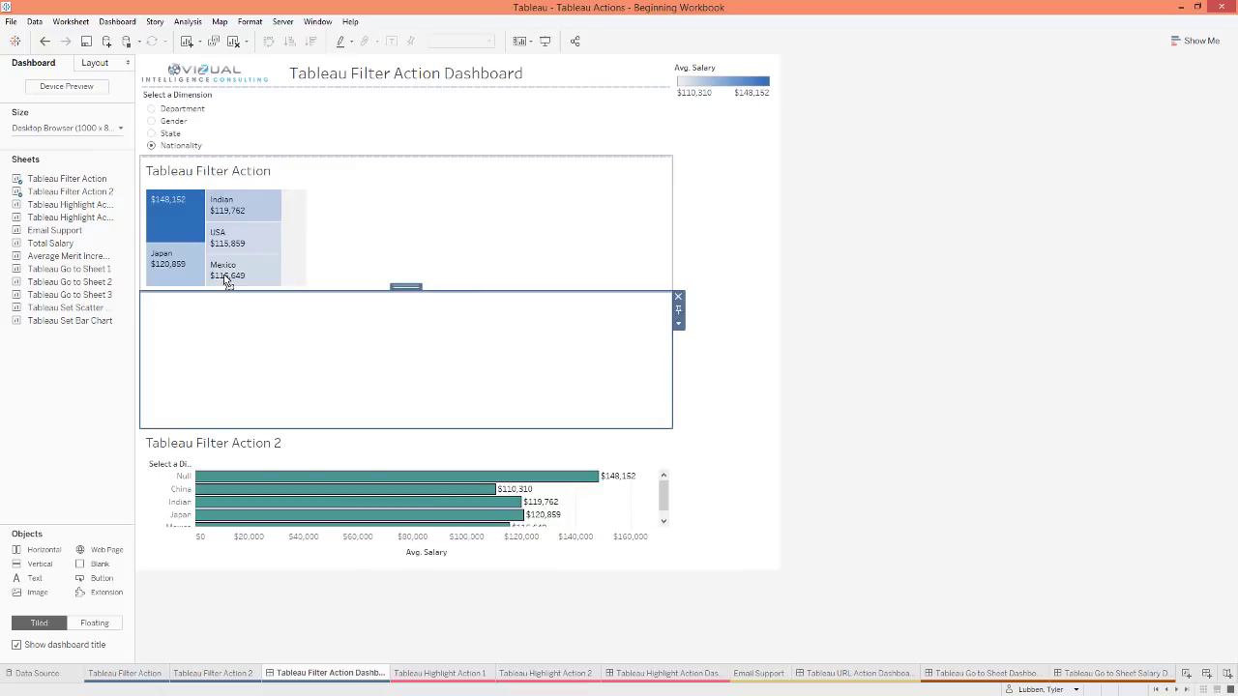
pyautogui.click(420, 179)
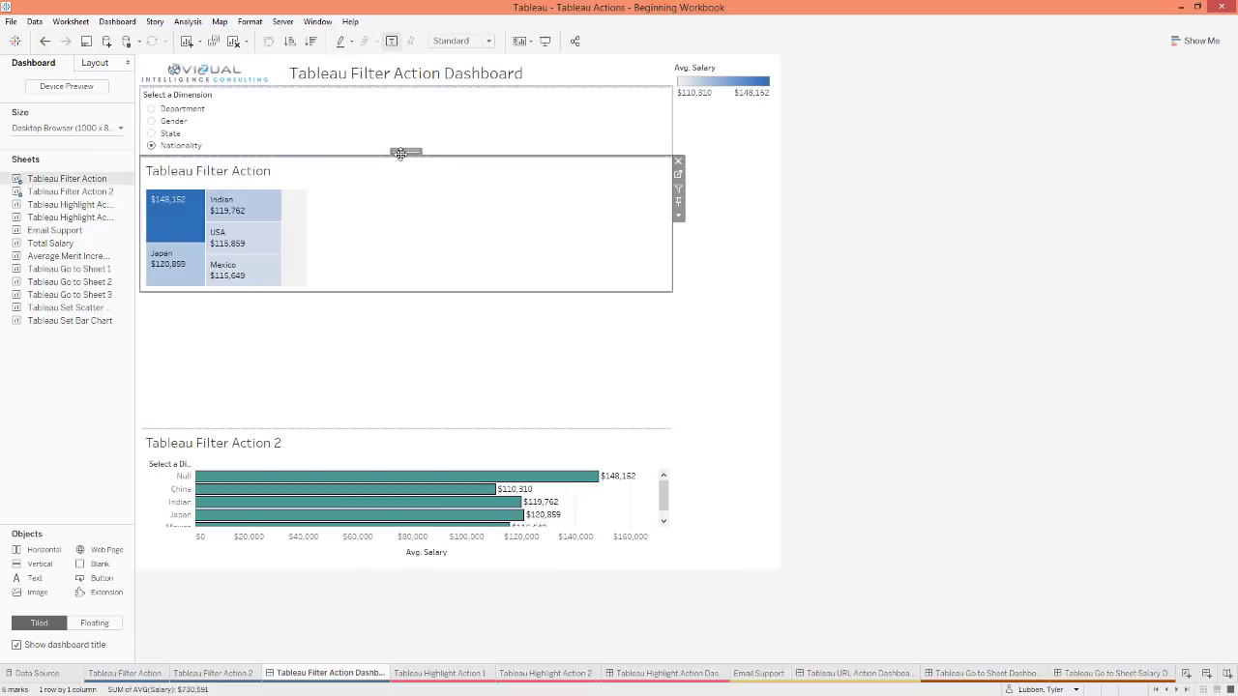
pyautogui.moveTo(406, 147); pyautogui.dragTo(322, 338)
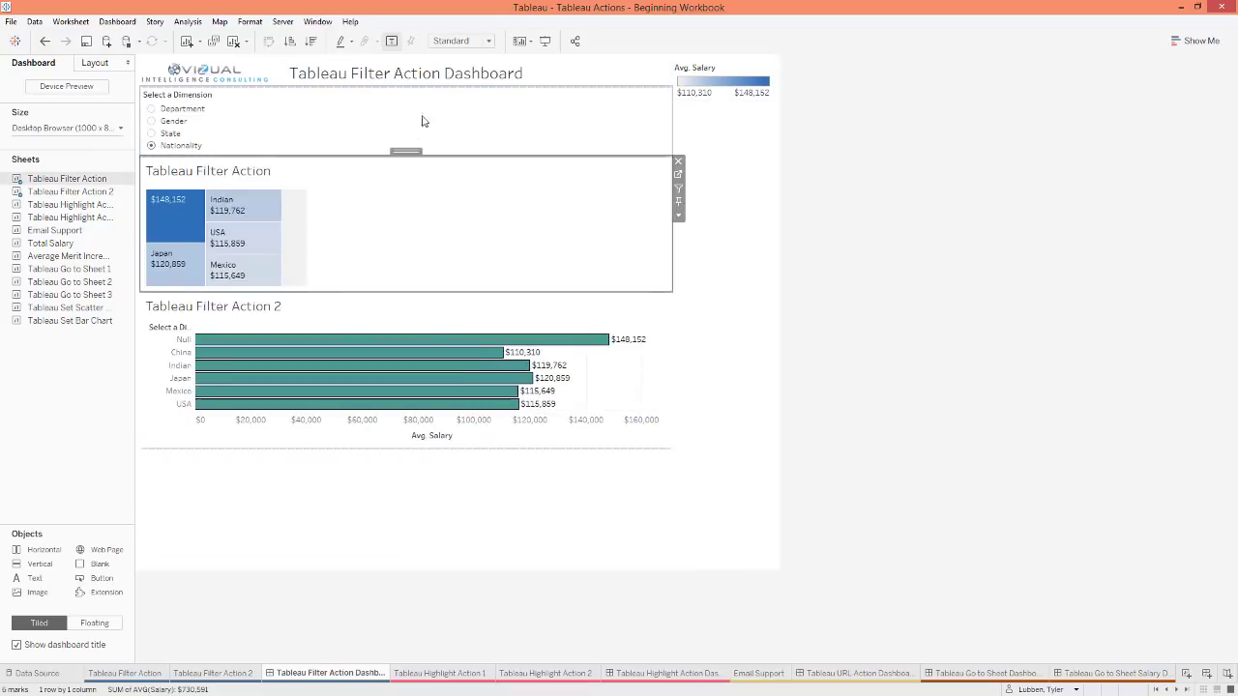
pyautogui.click(418, 100)
pyautogui.moveTo(408, 85); pyautogui.dragTo(663, 276)
# Step: Delete the layout container holding the Avg. Salary color legend from the dashboard
pyautogui.click(741, 341)
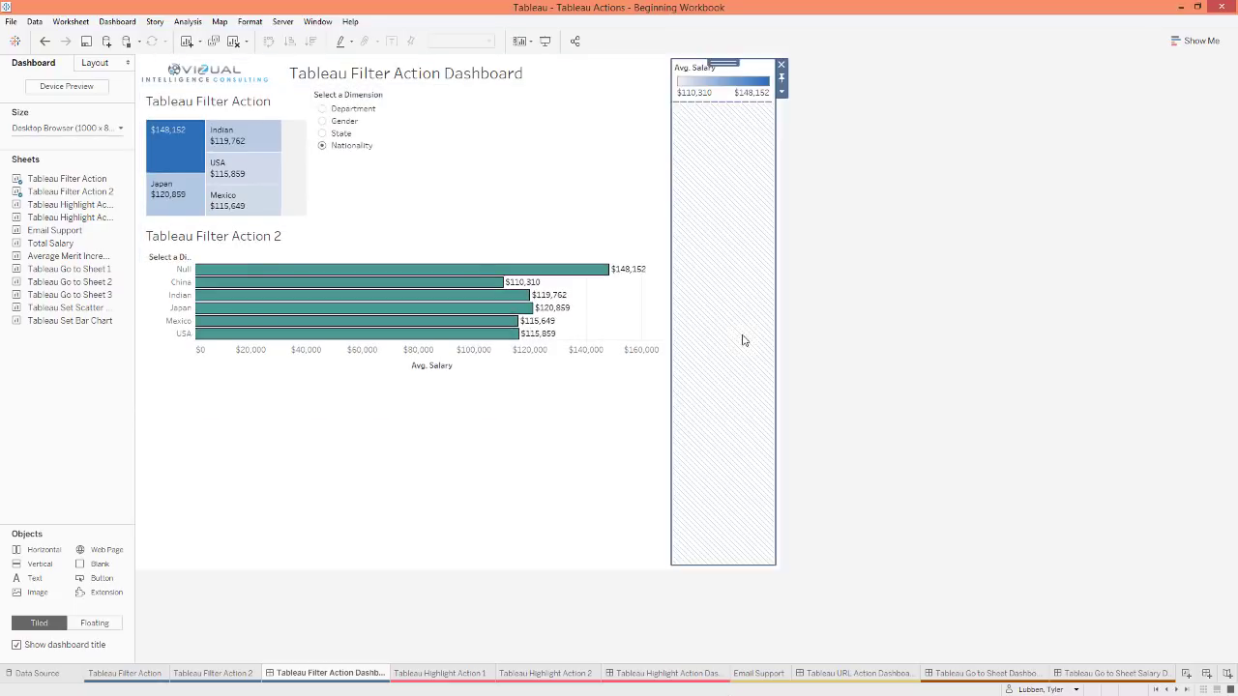
pyautogui.click(781, 65)
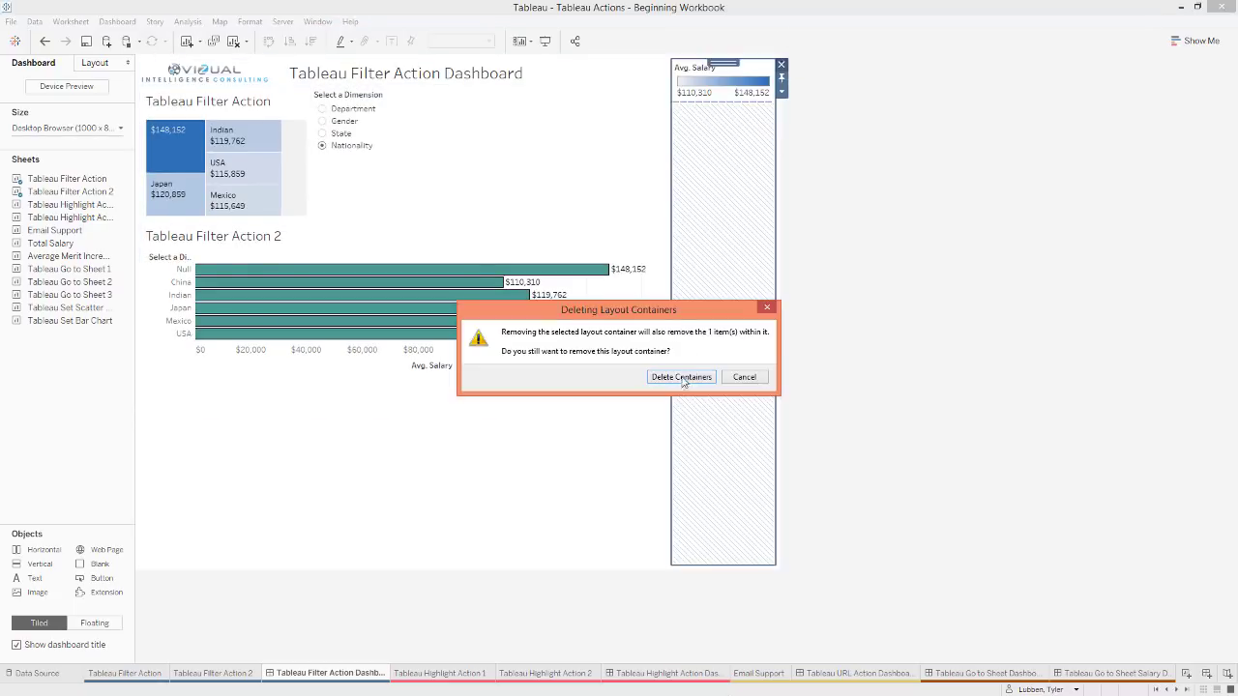
pyautogui.click(679, 373)
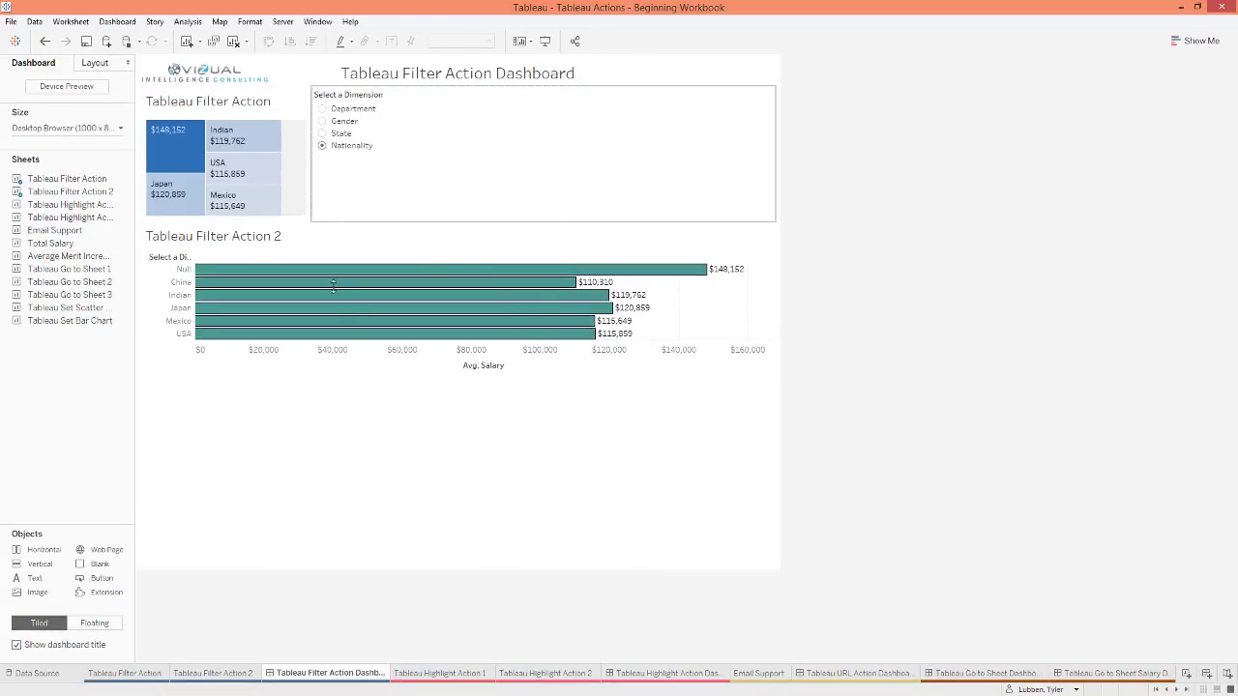
# Step: Enlarge the treemap by making its horizontal container taller and widening the treemap toward the Select a Dimension control
pyautogui.moveTo(332, 285); pyautogui.dragTo(341, 391)
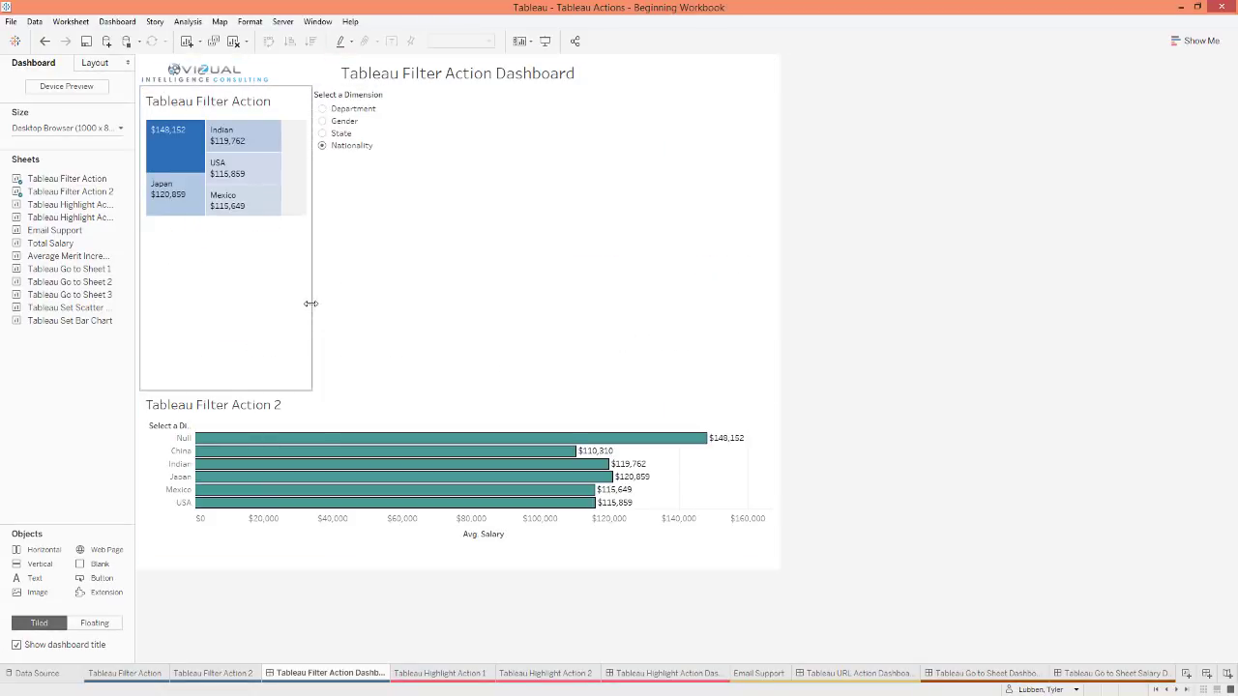
pyautogui.moveTo(310, 298); pyautogui.dragTo(564, 294)
pyautogui.moveTo(600, 389); pyautogui.dragTo(622, 311)
# Step: Set the Tableau Filter Action treemap's fit to Entire View
pyautogui.click(501, 158)
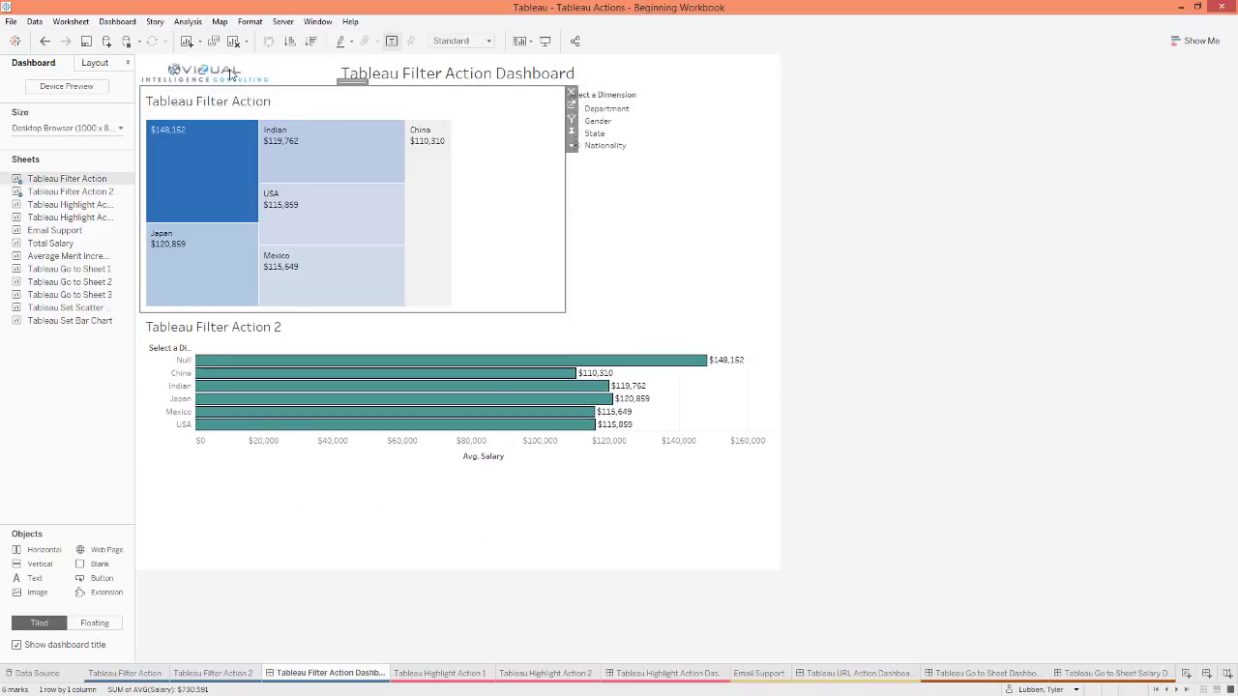
pyautogui.click(572, 145)
pyautogui.moveTo(620, 192)
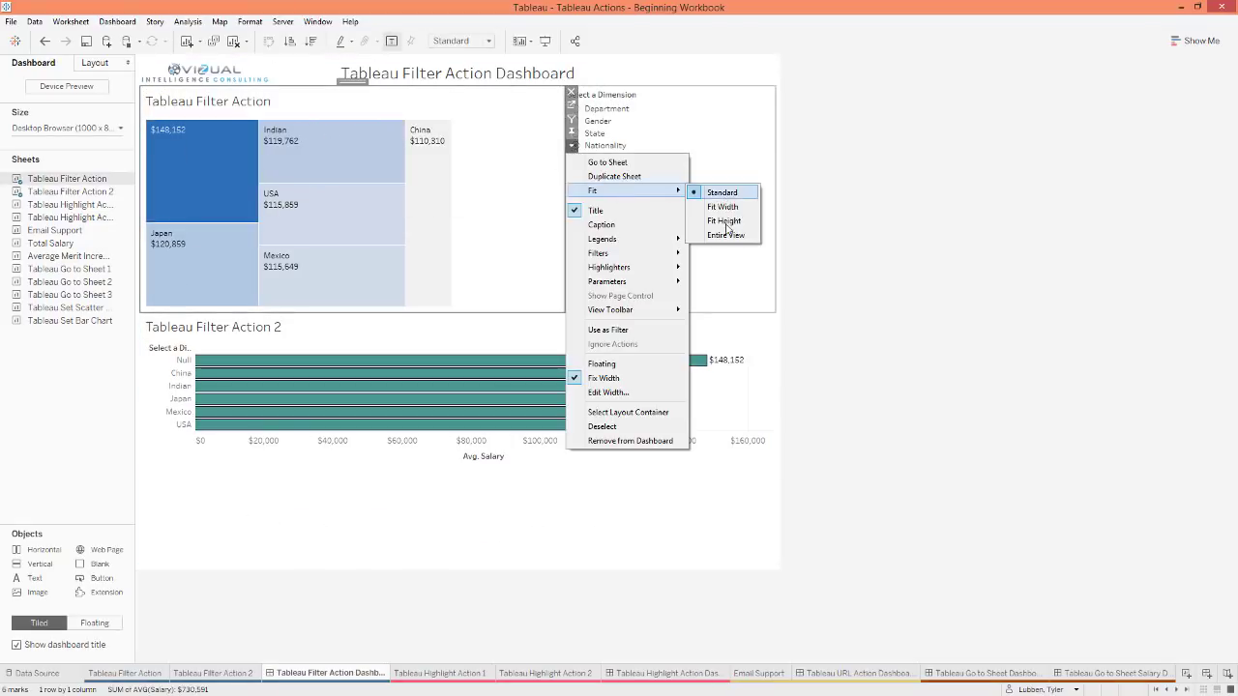
pyautogui.click(724, 235)
# Step: Show the Select a Dimension 2 parameter control for the treemap and place it between the treemap and the Select a Dimension control
pyautogui.click(188, 21)
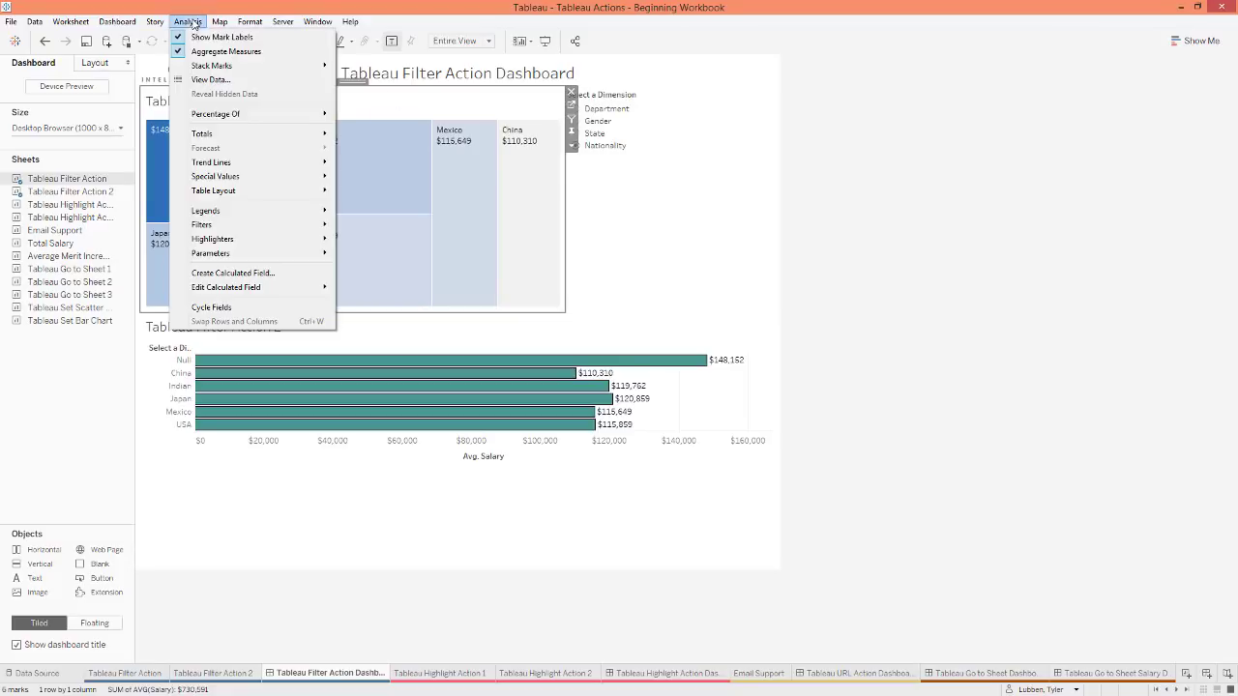
pyautogui.moveTo(226, 135)
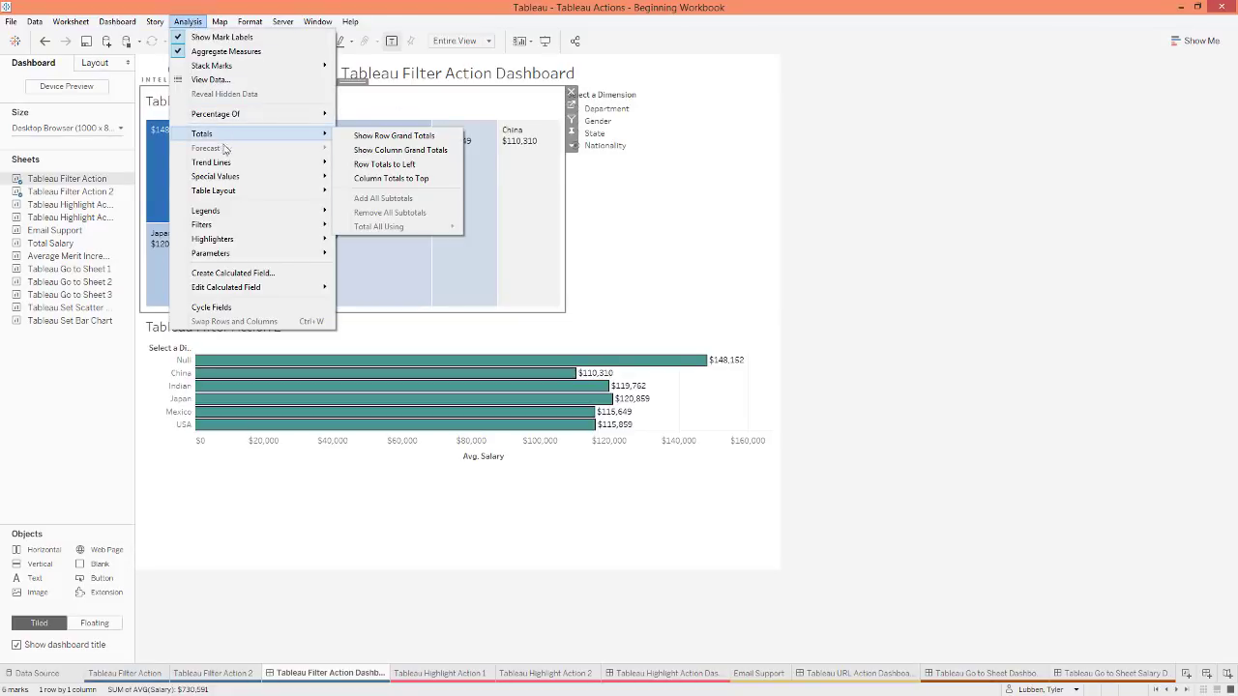
pyautogui.moveTo(310, 260)
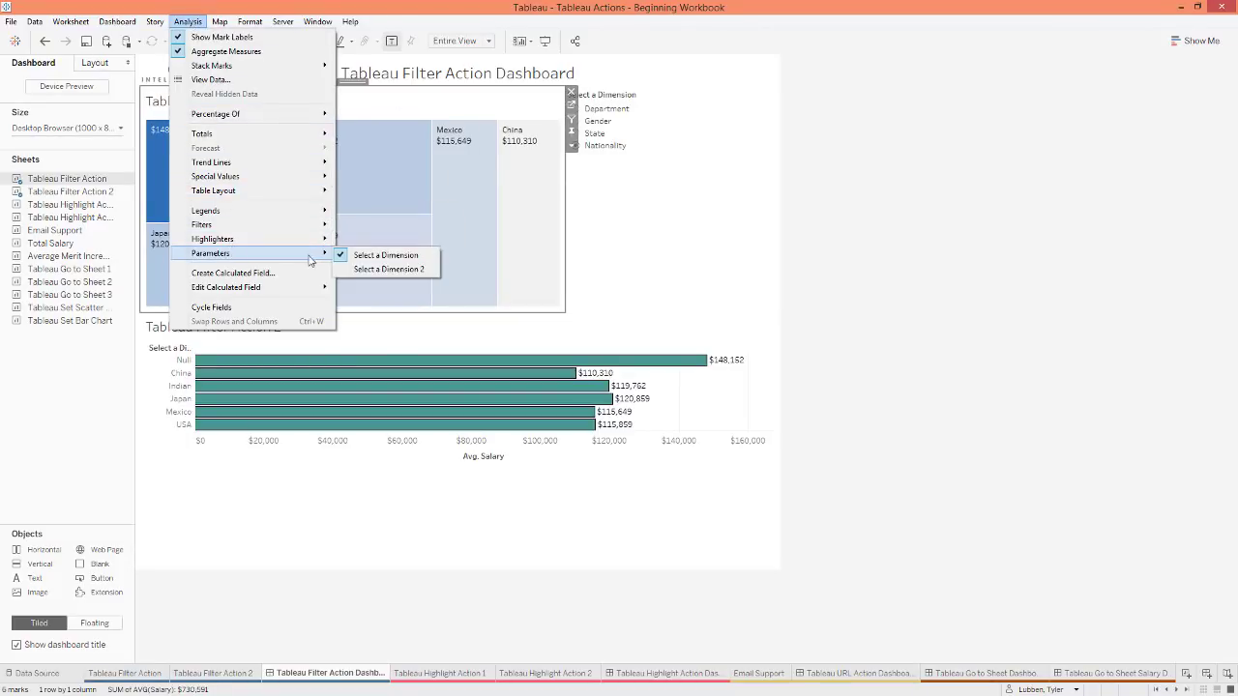
pyautogui.click(387, 268)
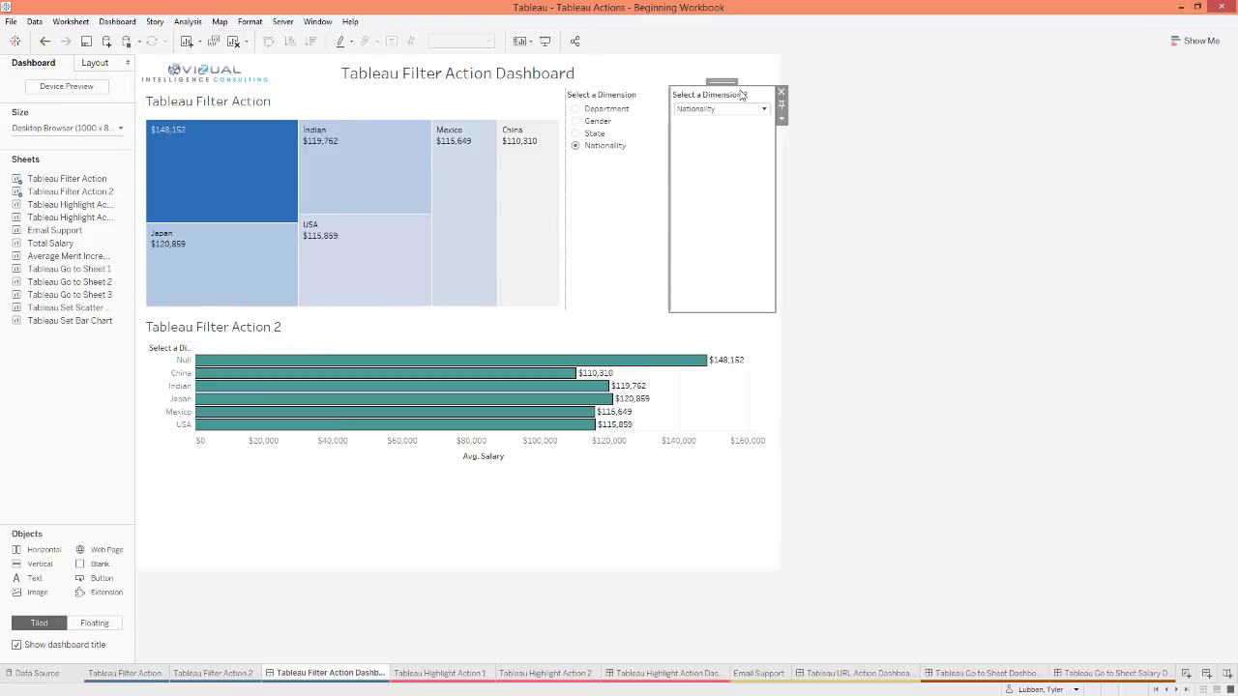
pyautogui.moveTo(725, 81)
pyautogui.mouseDown()
pyautogui.moveTo(629, 157)
pyautogui.moveTo(594, 157)
pyautogui.moveTo(619, 191)
pyautogui.moveTo(615, 146)
pyautogui.moveTo(702, 157)
pyautogui.moveTo(583, 111)
pyautogui.moveTo(594, 176)
pyautogui.mouseUp()
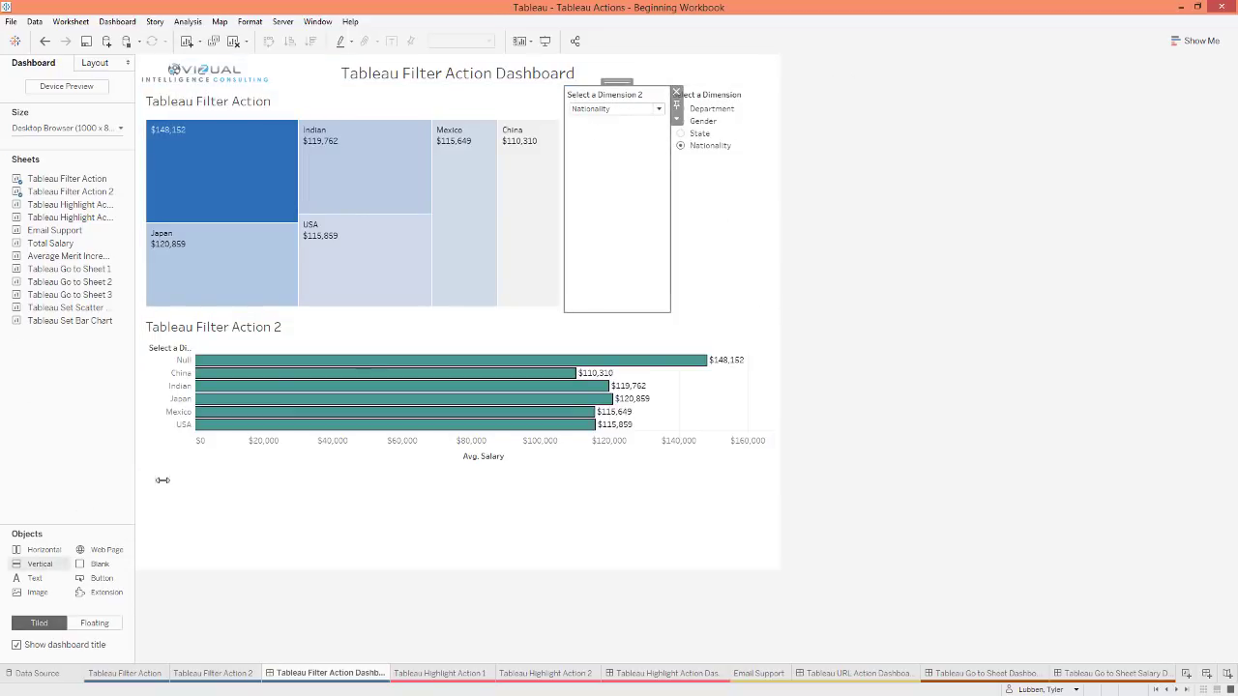
# Step: Add a vertical container beside the treemap and stack Select a Dimension above Select a Dimension 2 in it
pyautogui.moveTo(162, 479); pyautogui.dragTo(622, 229)
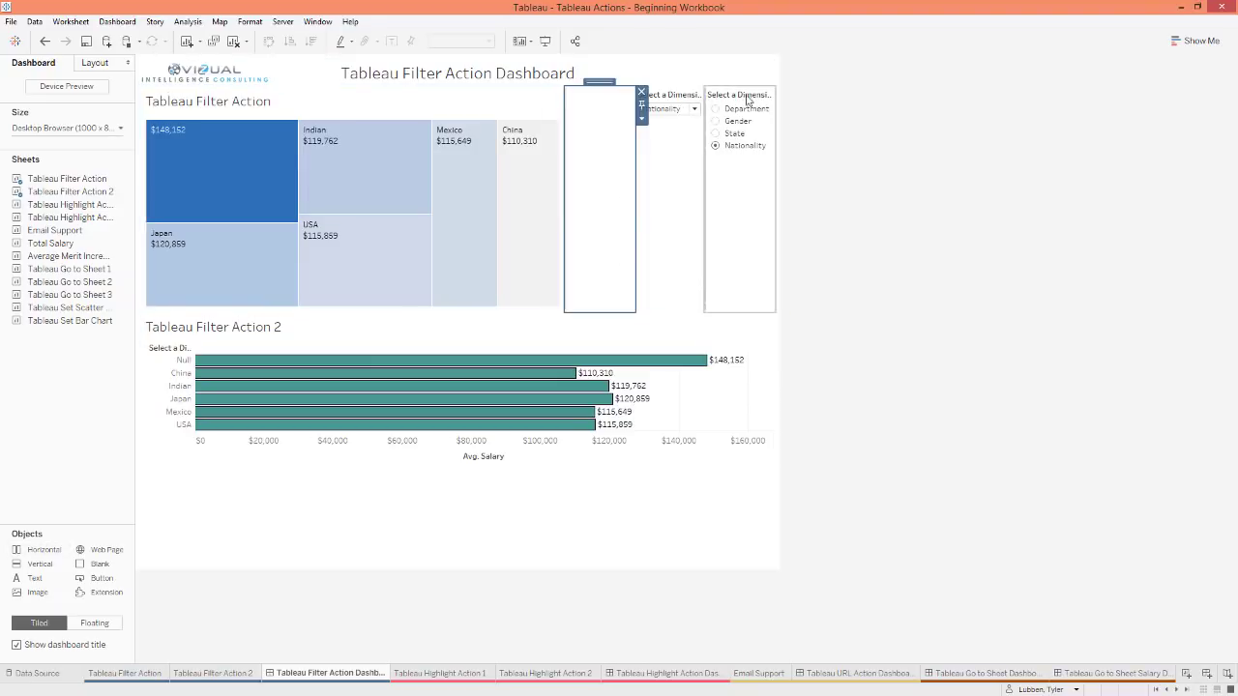
pyautogui.moveTo(746, 81)
pyautogui.mouseDown()
pyautogui.moveTo(692, 126)
pyautogui.moveTo(603, 155)
pyautogui.mouseUp()
pyautogui.click(697, 128)
pyautogui.moveTo(729, 82); pyautogui.dragTo(633, 174)
# Step: Display Select a Dimension 2 as a Single Value List, and widen the treemap toward the parameter controls
pyautogui.click(781, 187)
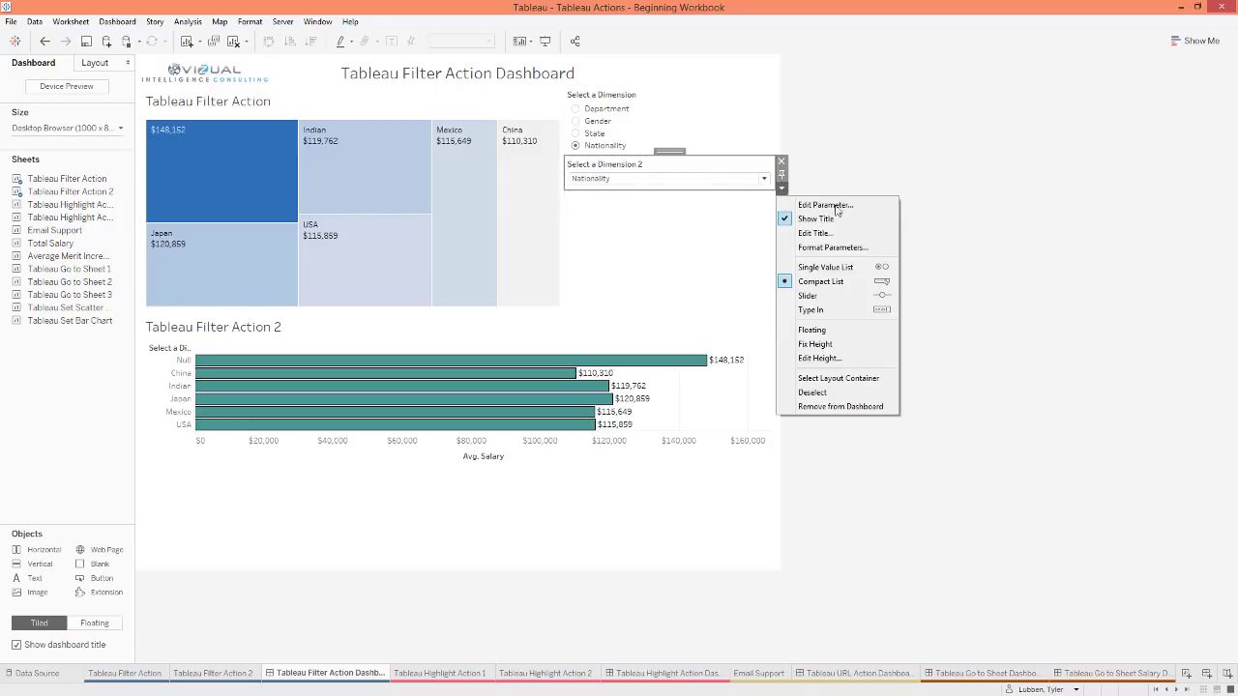
pyautogui.click(822, 267)
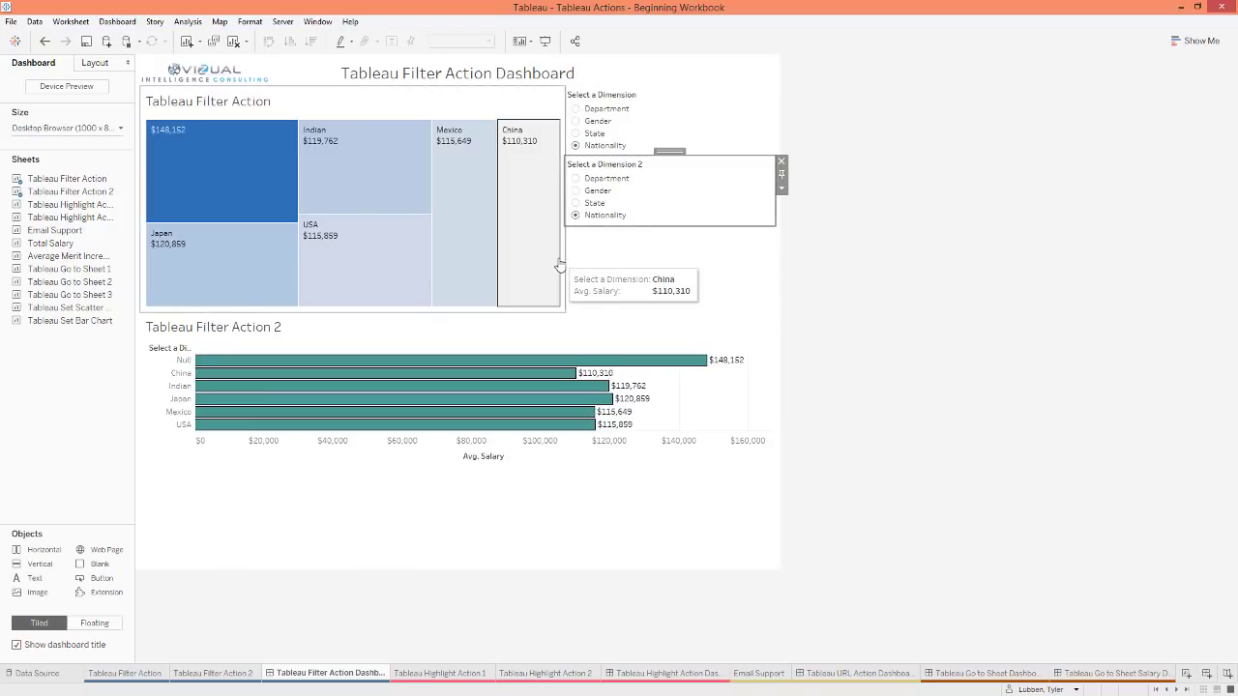
pyautogui.moveTo(558, 265); pyautogui.dragTo(655, 316)
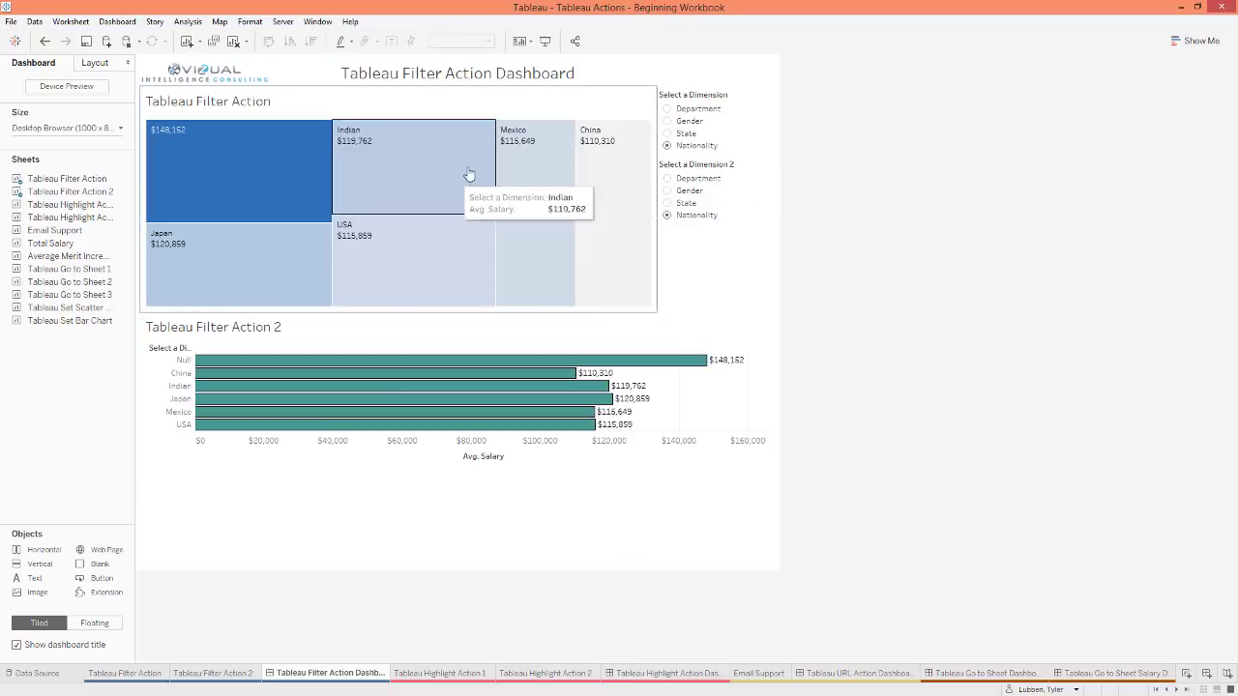
# Step: Cycle Select a Dimension through Department, Gender, State and Nationality to test the treemap, ending on Department
pyautogui.click(666, 109)
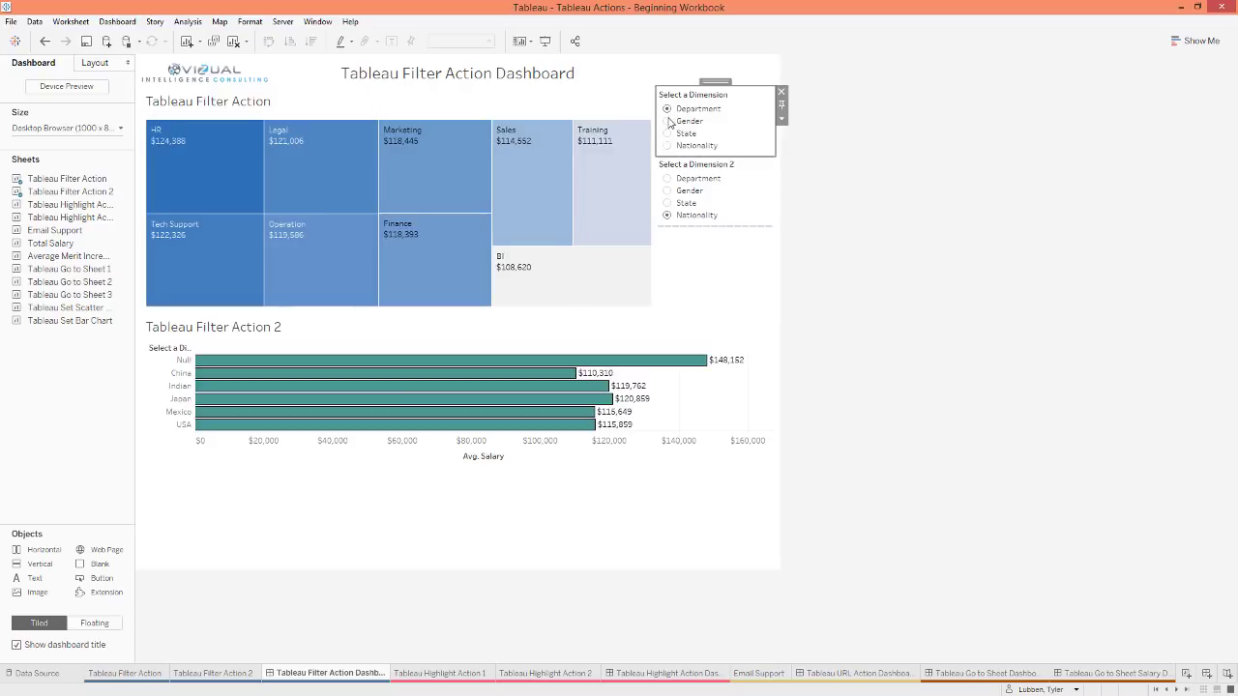
pyautogui.click(668, 122)
pyautogui.click(666, 133)
pyautogui.click(668, 145)
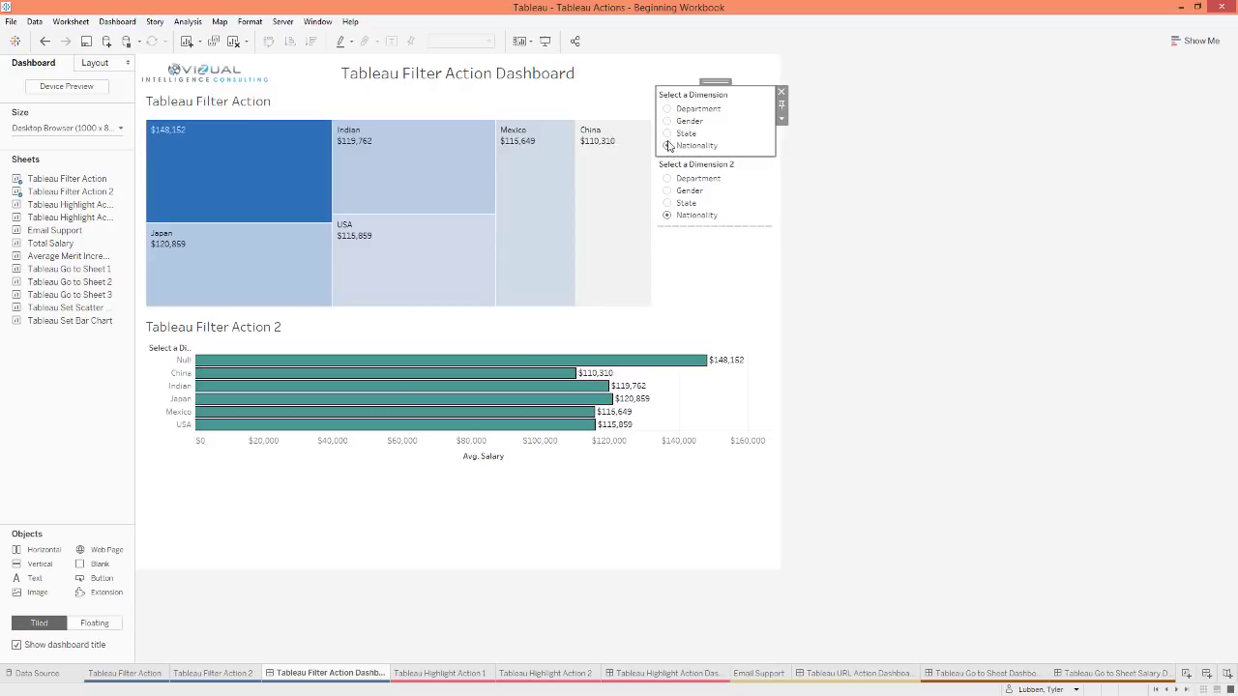
pyautogui.click(666, 133)
pyautogui.click(667, 122)
pyautogui.click(666, 109)
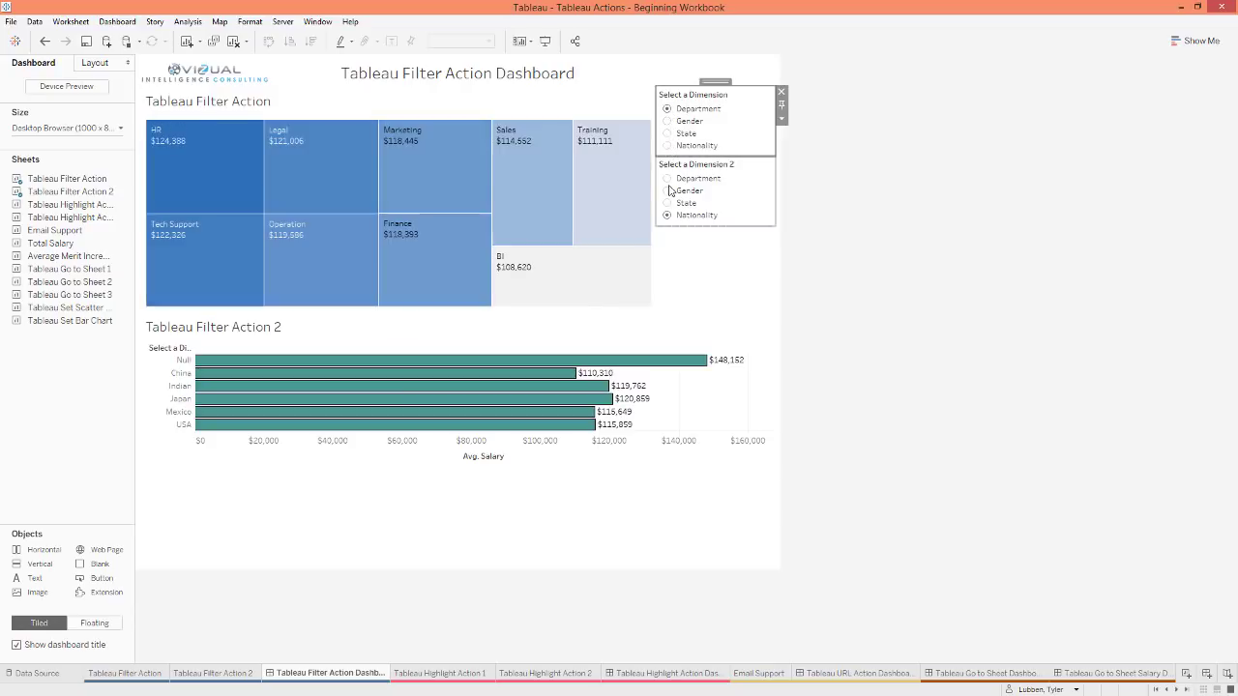
# Step: Test Select a Dimension 2 on the bar chart with Department, Gender and State, and return it to Nationality
pyautogui.click(667, 179)
pyautogui.click(667, 191)
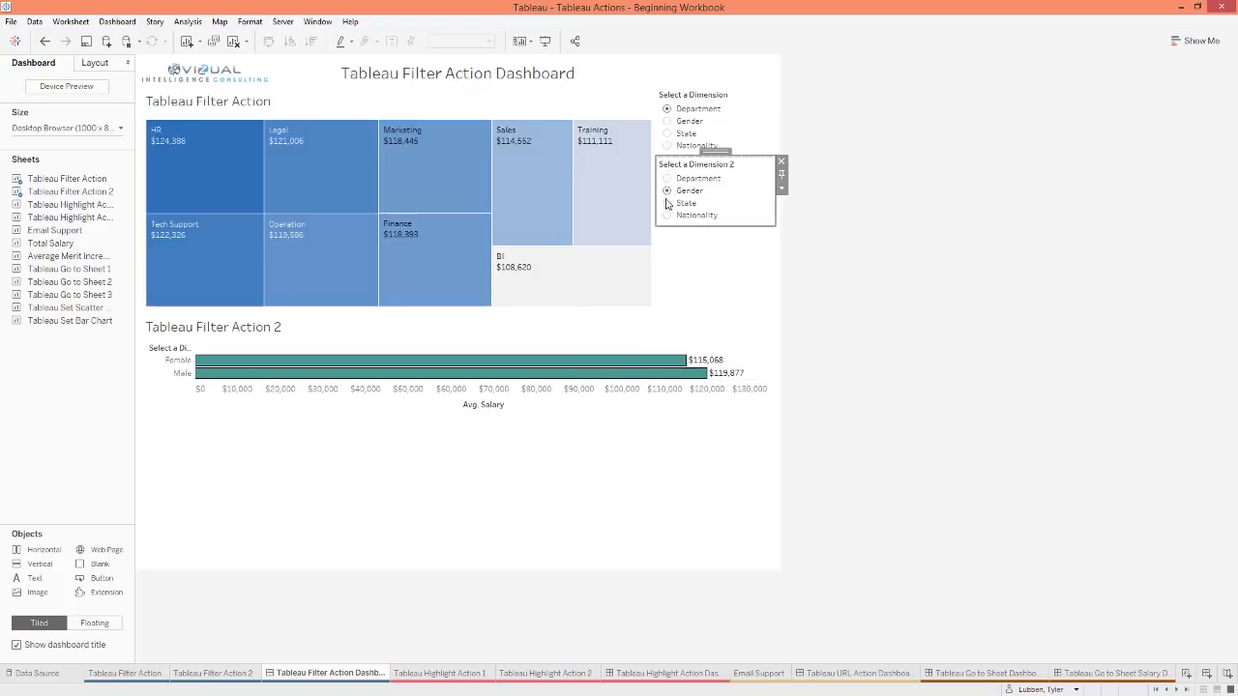
pyautogui.click(666, 203)
pyautogui.click(667, 216)
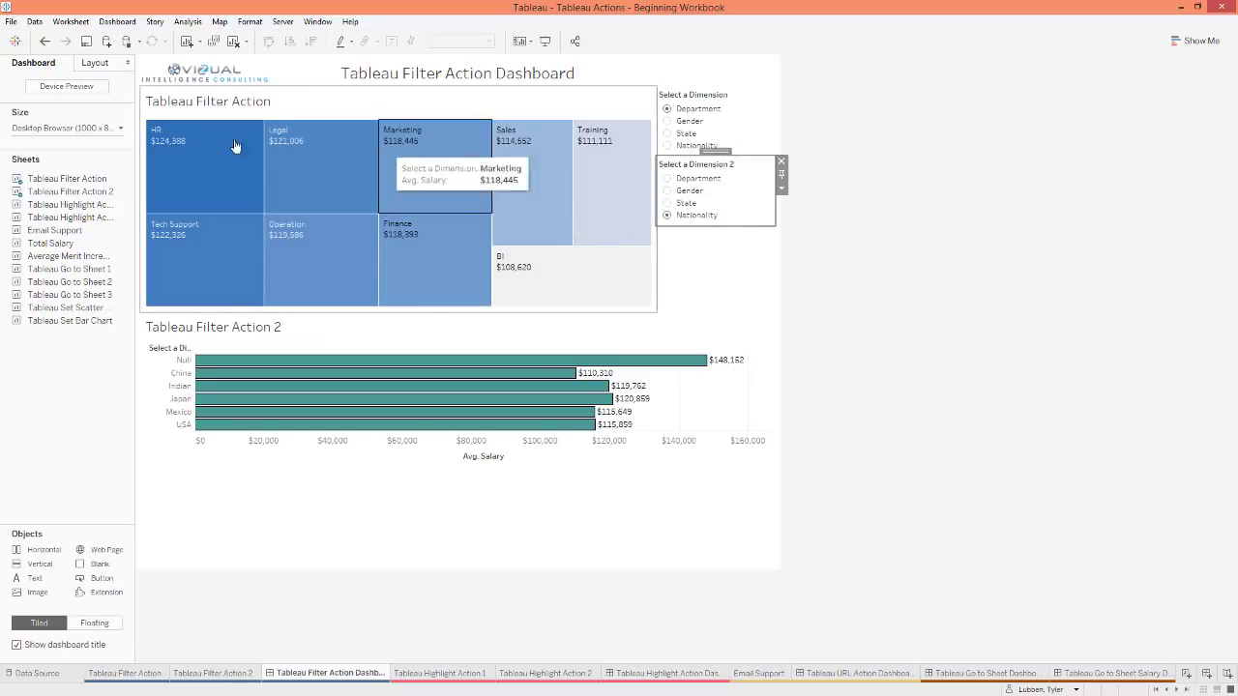
# Step: Select the Marketing block in the treemap to check its effect on the bar chart, and clear the selection
pyautogui.click(421, 157)
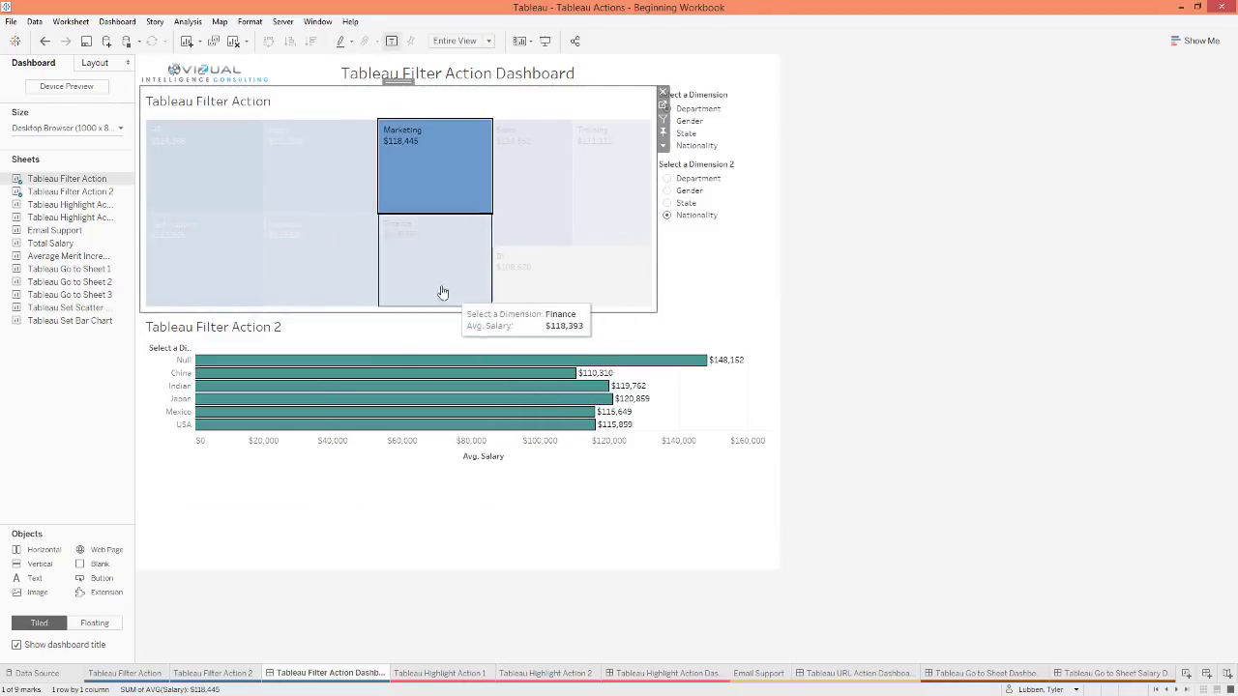
pyautogui.click(471, 158)
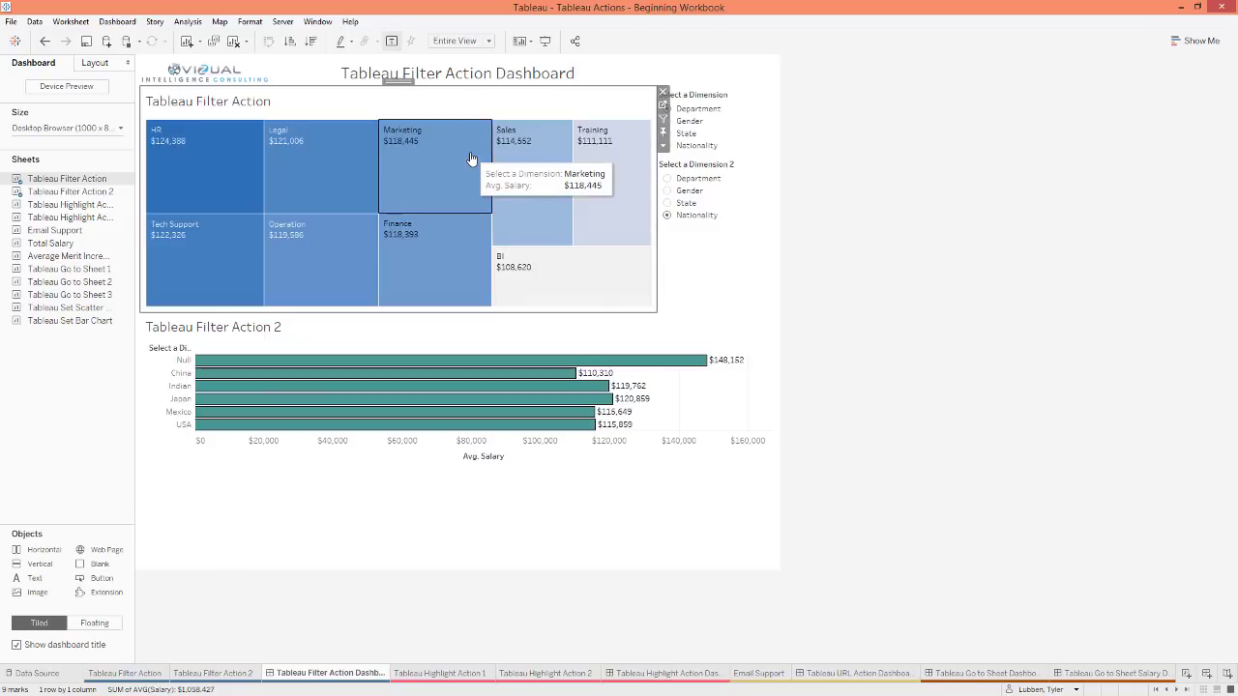
pyautogui.click(827, 268)
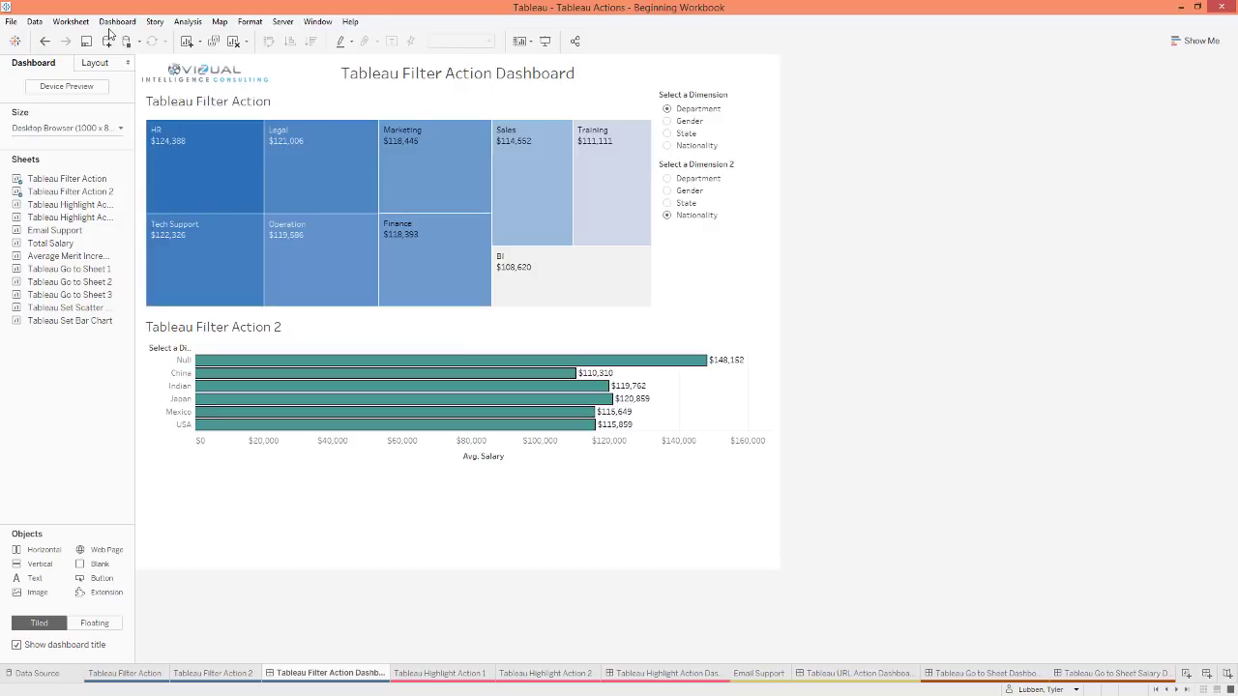
# Step: Add a filter action to the Tableau Filter Action Dashboard and name it Filter Action
pyautogui.click(117, 21)
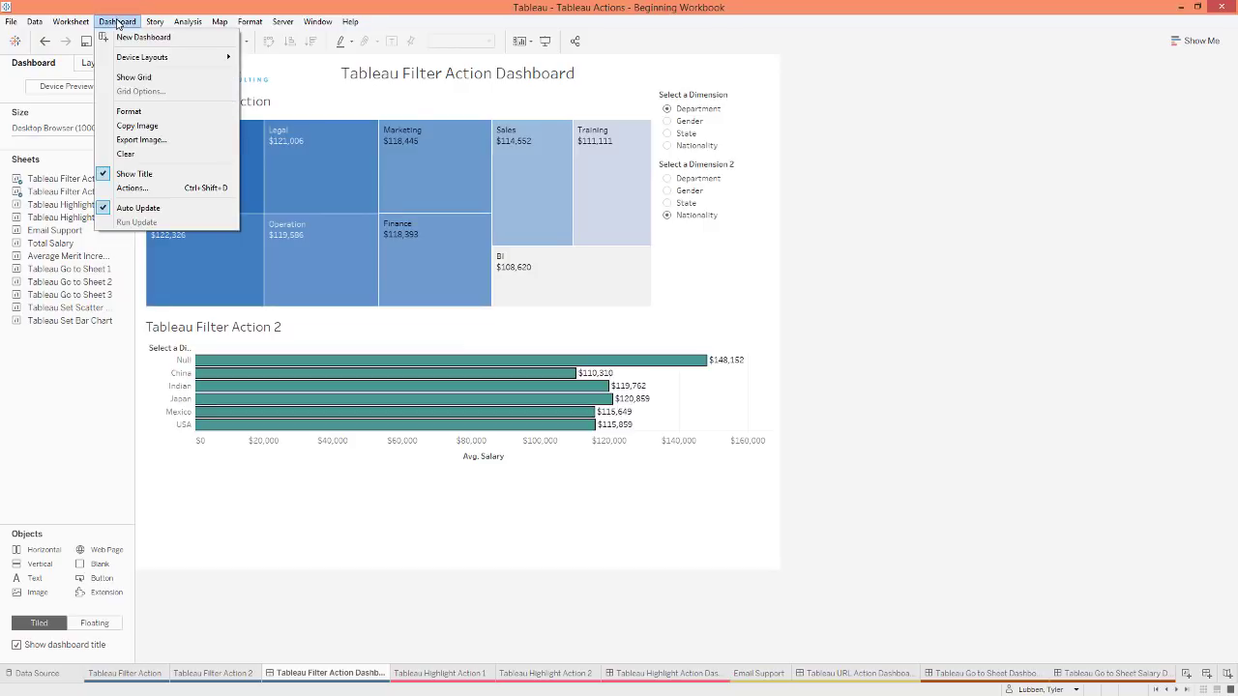
pyautogui.click(132, 188)
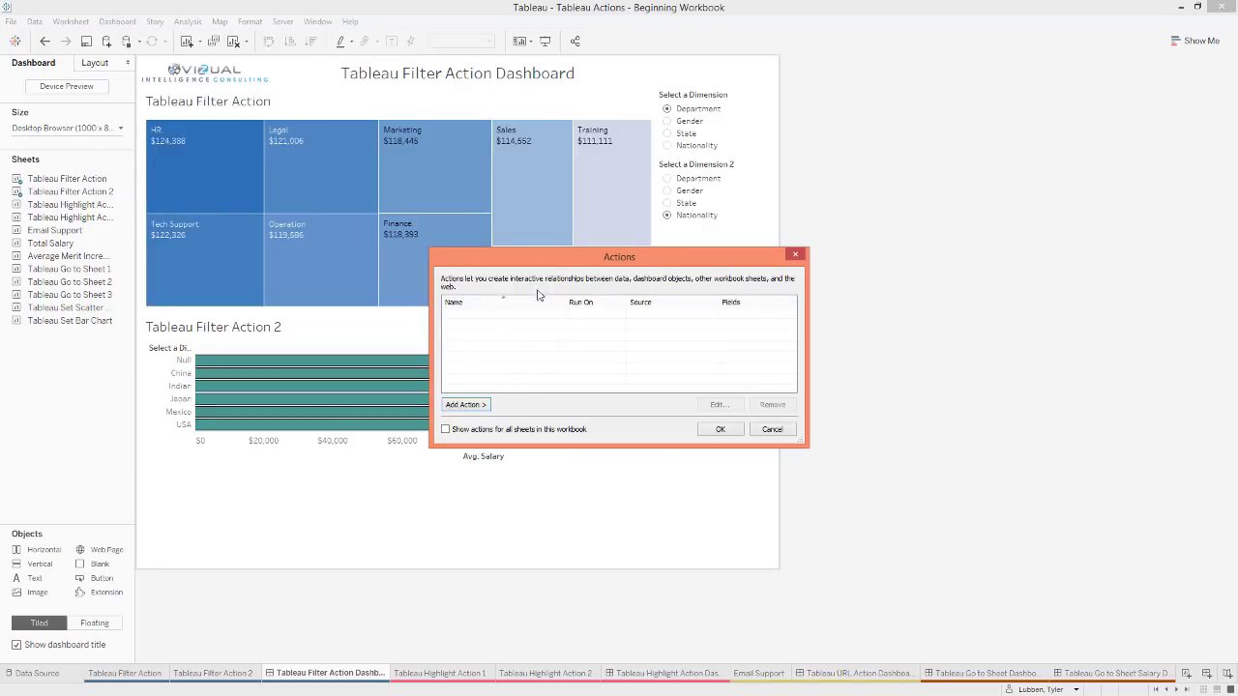
pyautogui.click(472, 405)
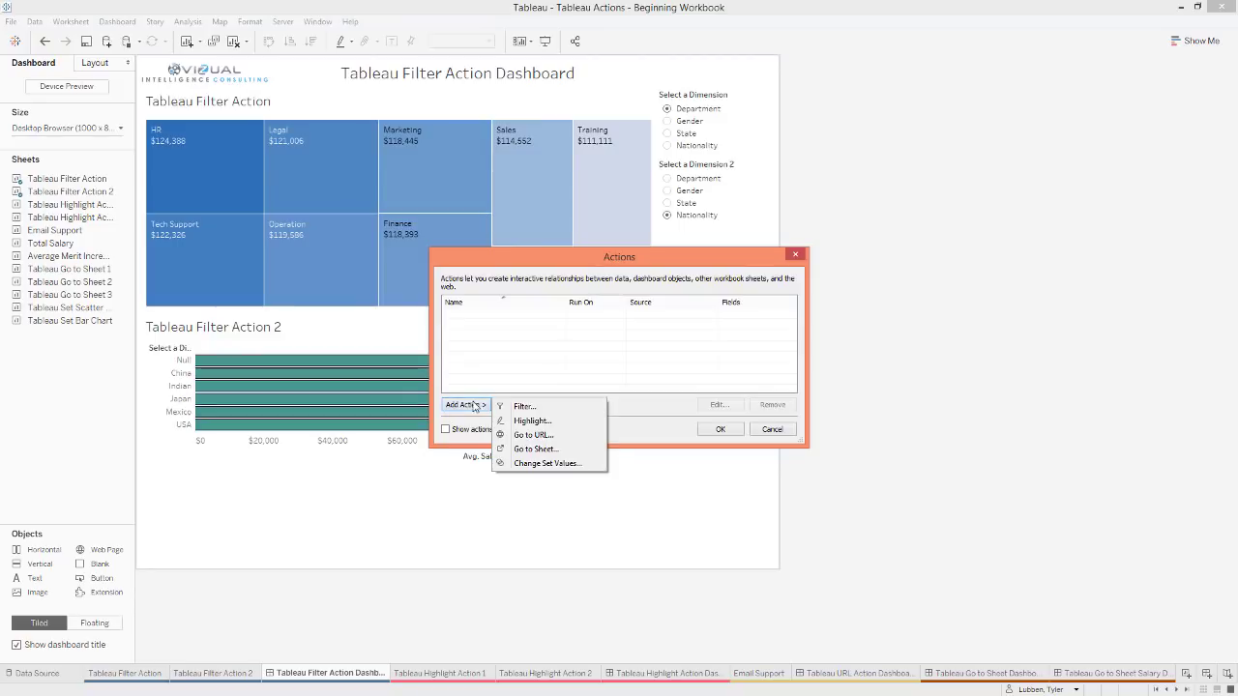
pyautogui.click(526, 407)
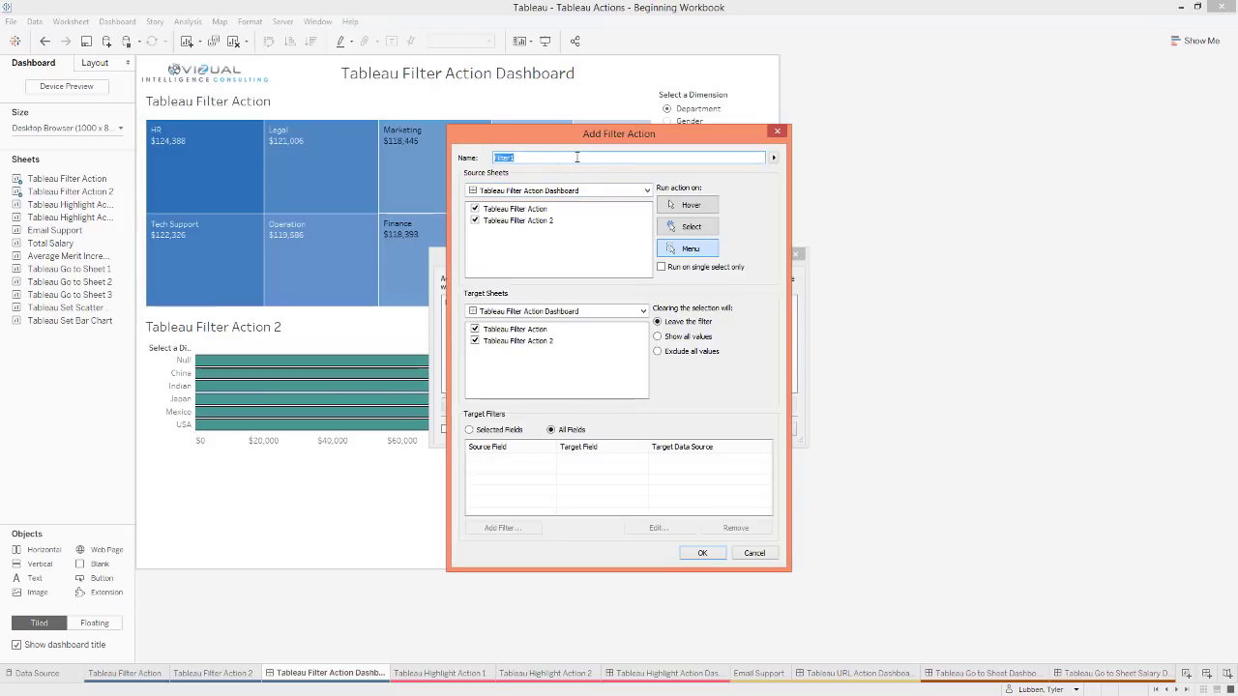
pyautogui.write('File')
pyautogui.write('er Action')
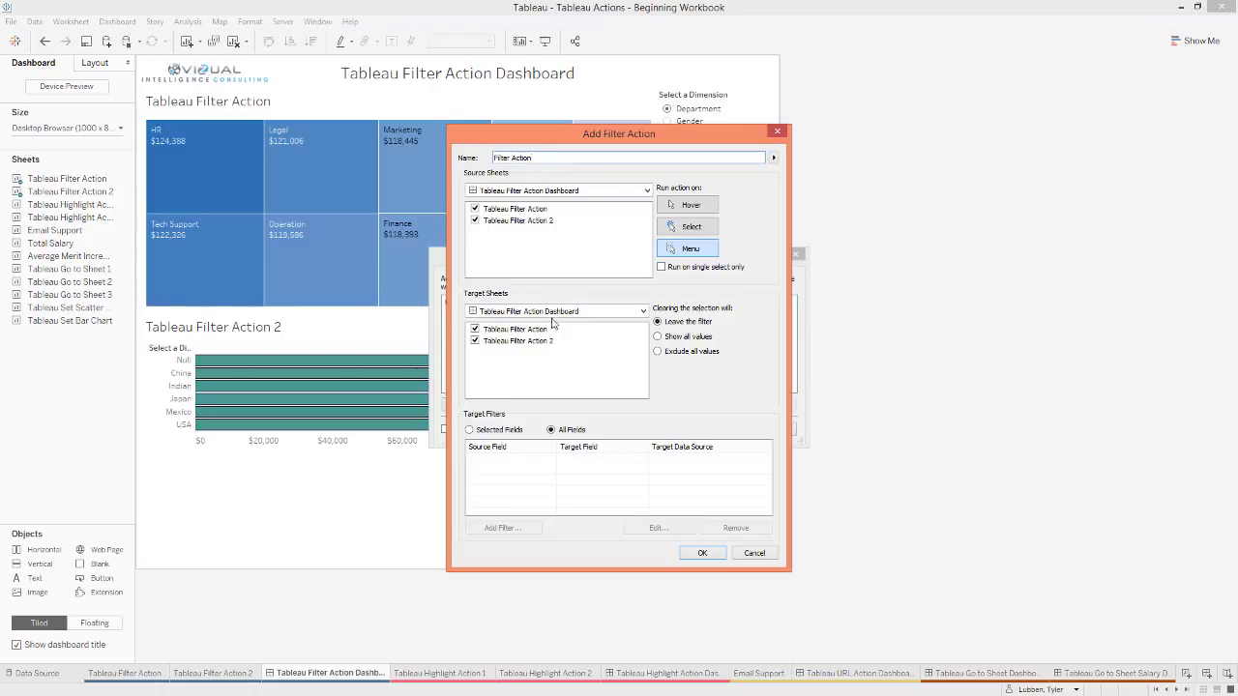
# Step: Set the action to run on Select from Tableau Filter Action to Tableau Filter Action 2, showing all values when the selection is cleared
pyautogui.click(523, 193)
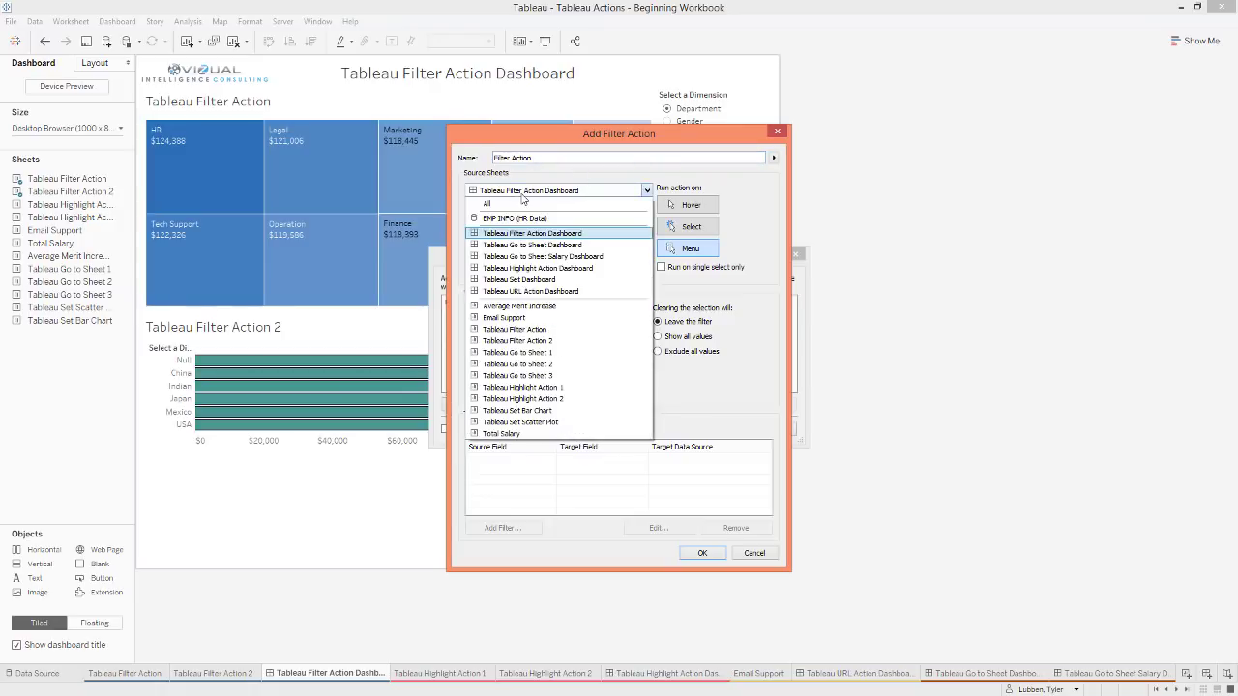
pyautogui.click(737, 188)
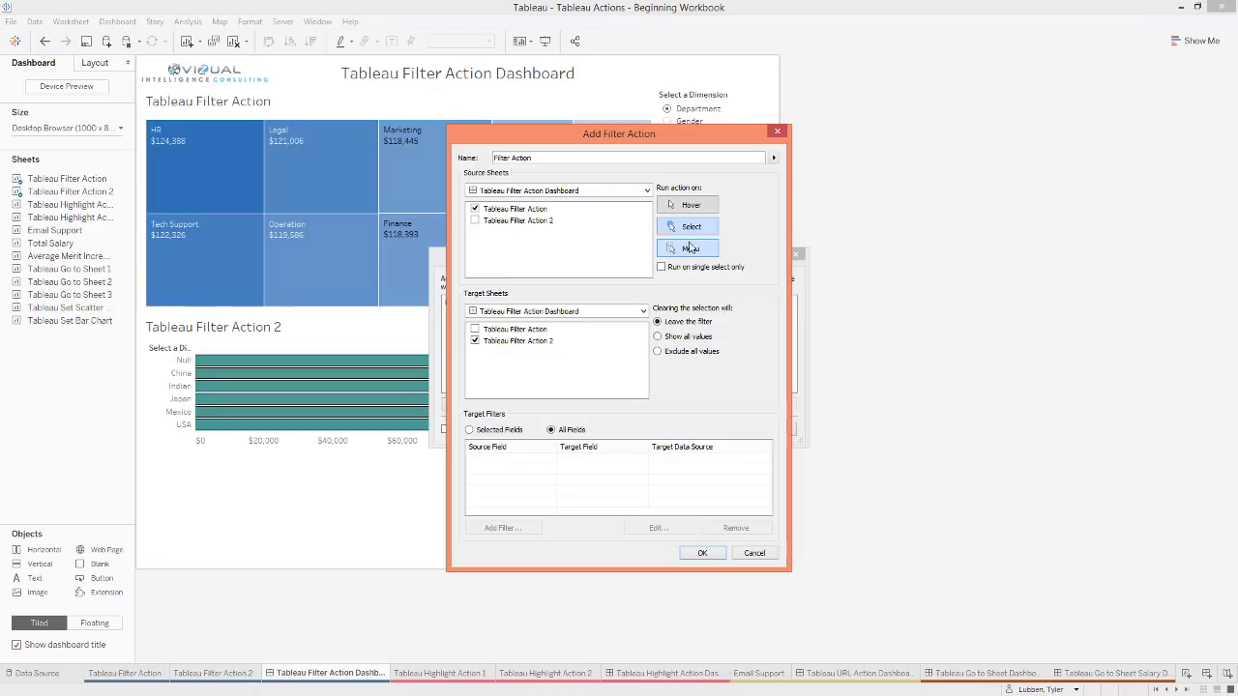
pyautogui.click(689, 248)
pyautogui.click(692, 208)
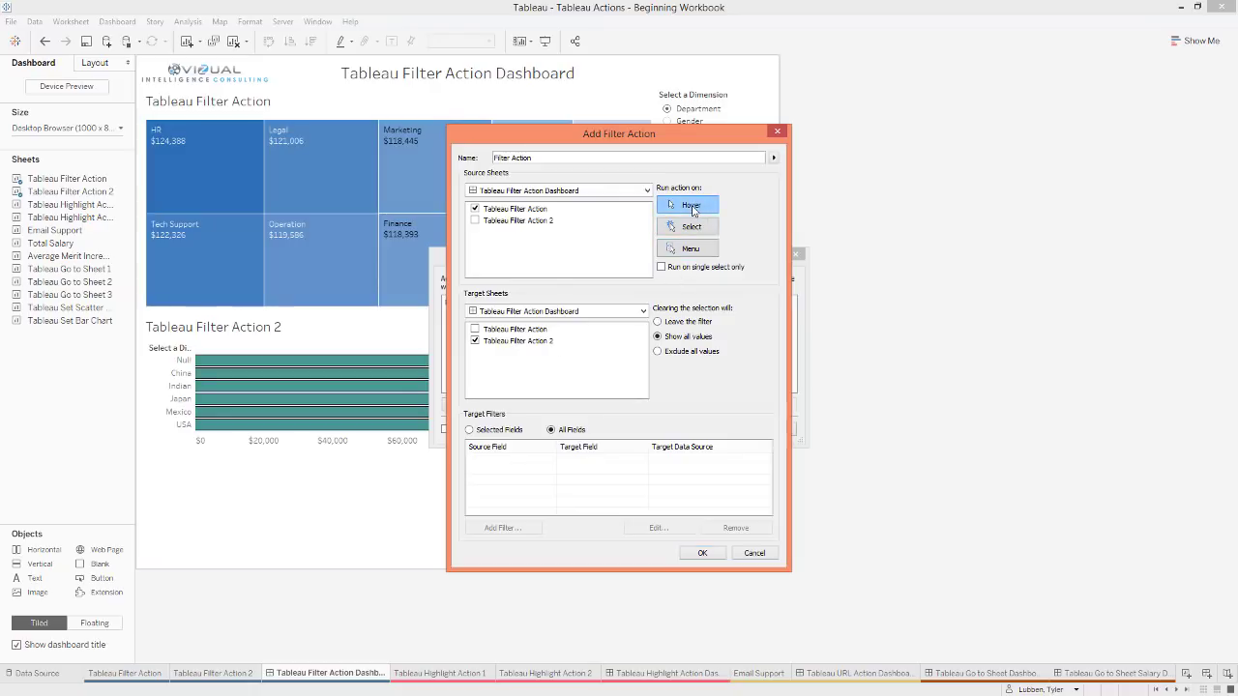
pyautogui.click(687, 229)
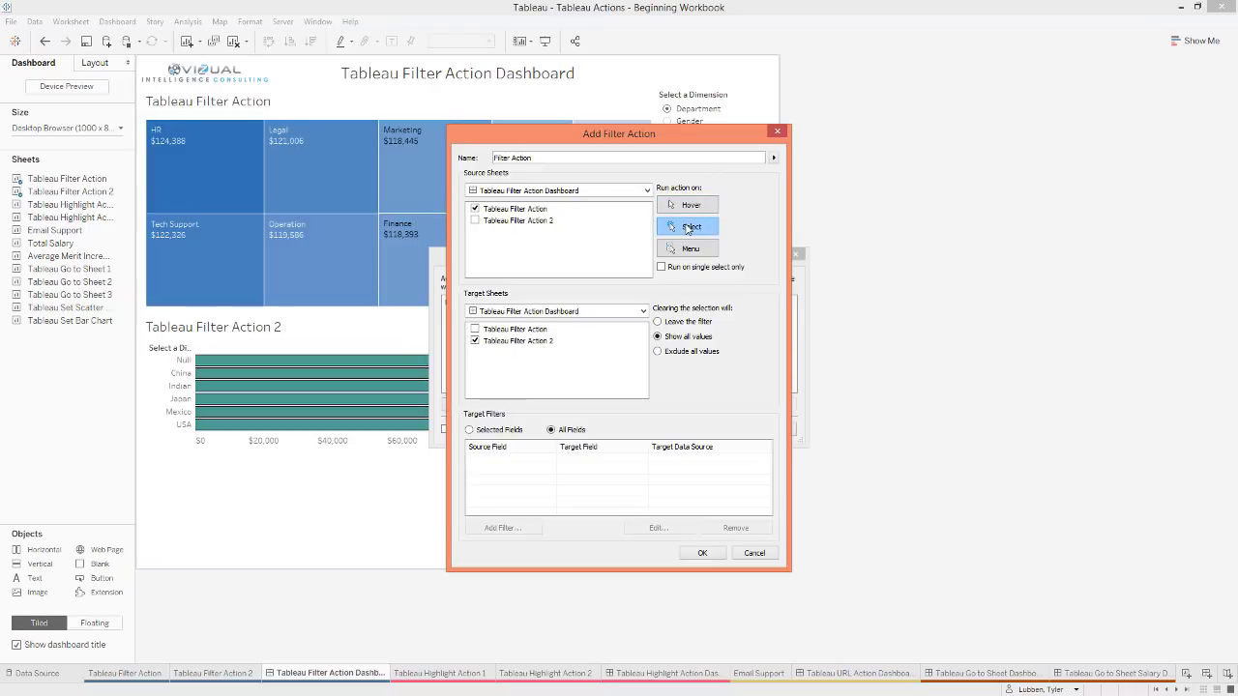
pyautogui.click(687, 243)
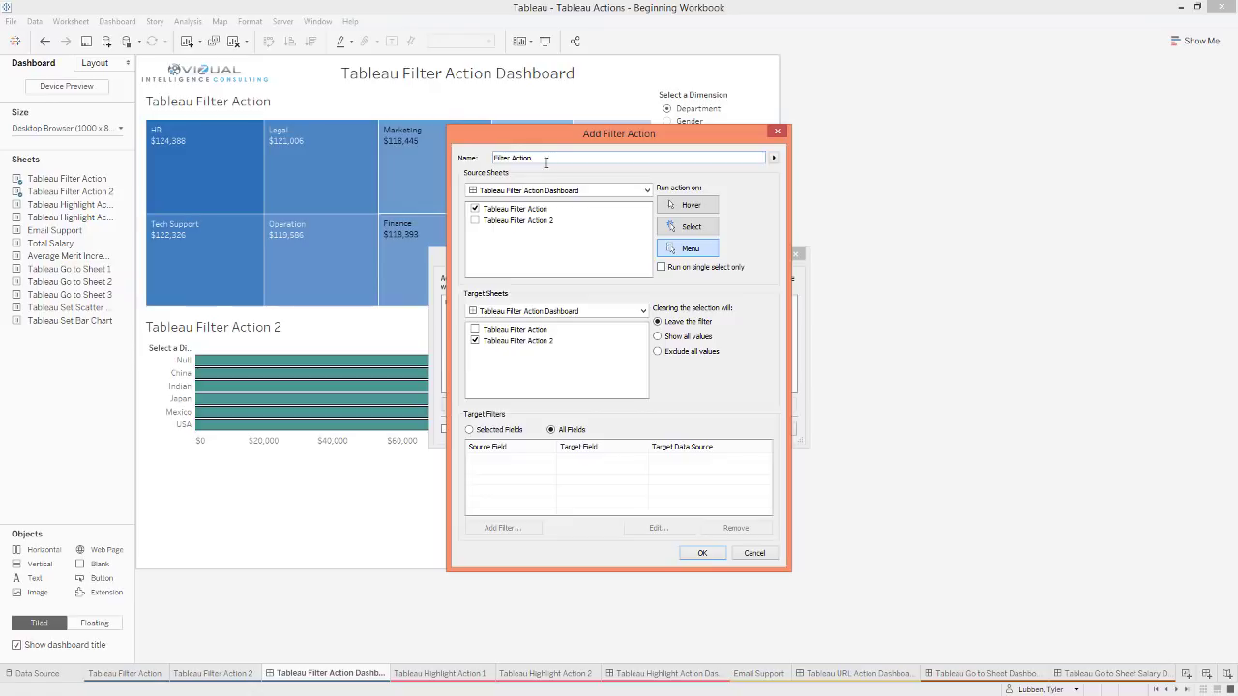
pyautogui.click(689, 228)
pyautogui.click(697, 335)
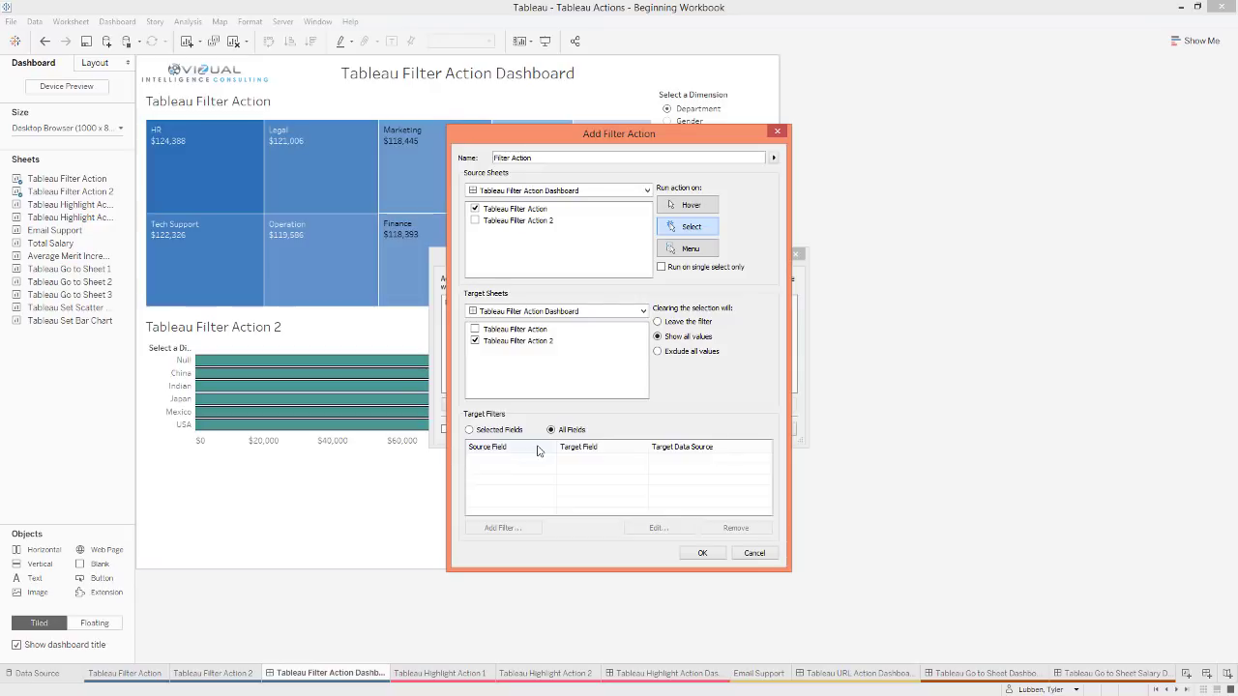
# Step: Compare the target filter options, keep All Fields, and save the filter action to the dashboard
pyautogui.click(486, 433)
pyautogui.click(557, 433)
pyautogui.click(714, 556)
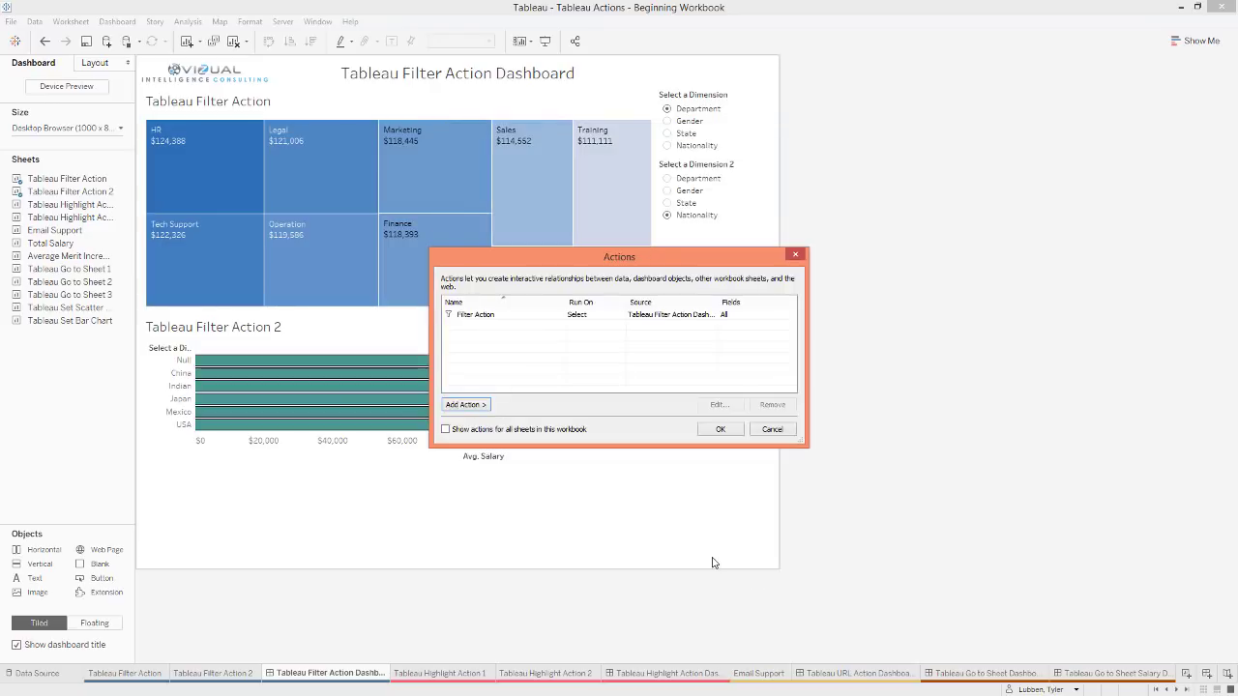
pyautogui.click(720, 429)
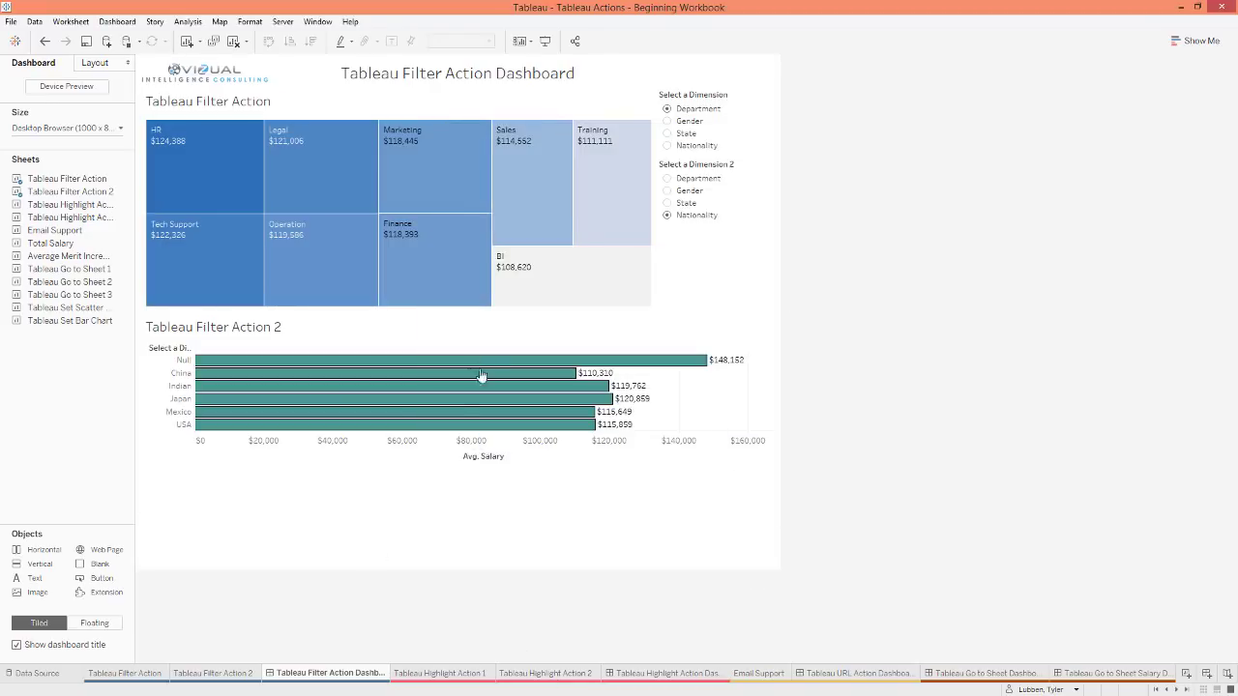
# Step: Test the filter action by selecting the HR block and switching Select a Dimension 2 through State, Gender and Department
pyautogui.click(224, 179)
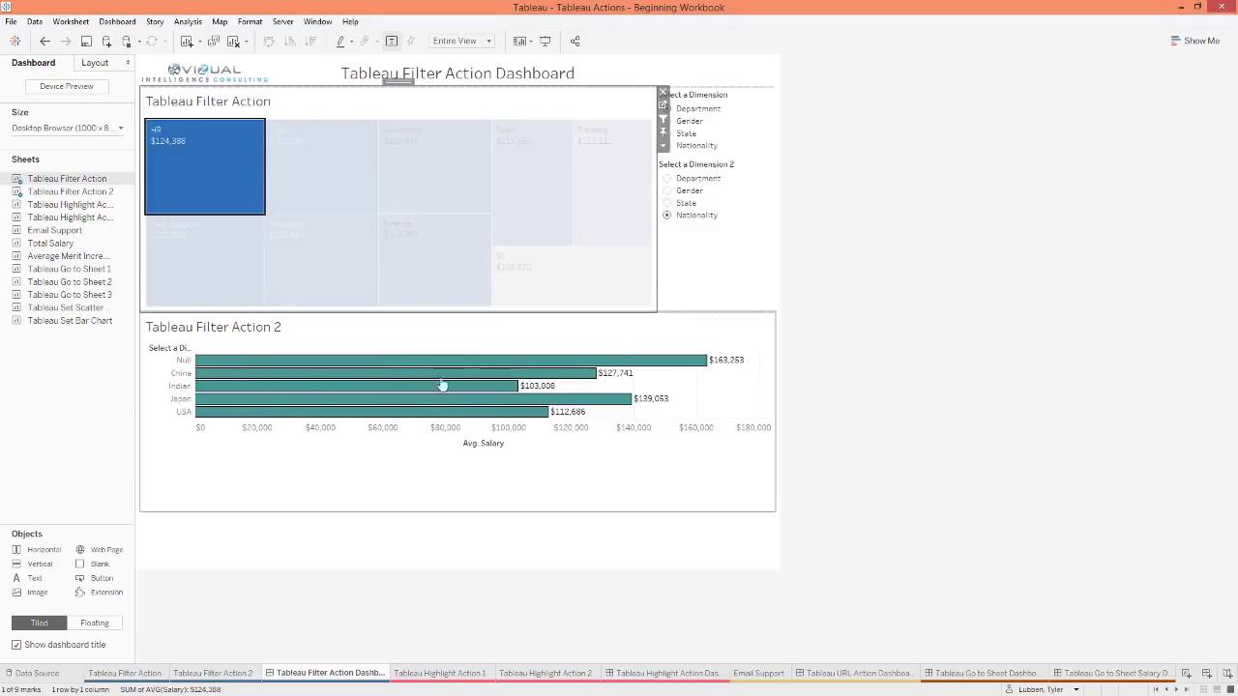
pyautogui.click(668, 203)
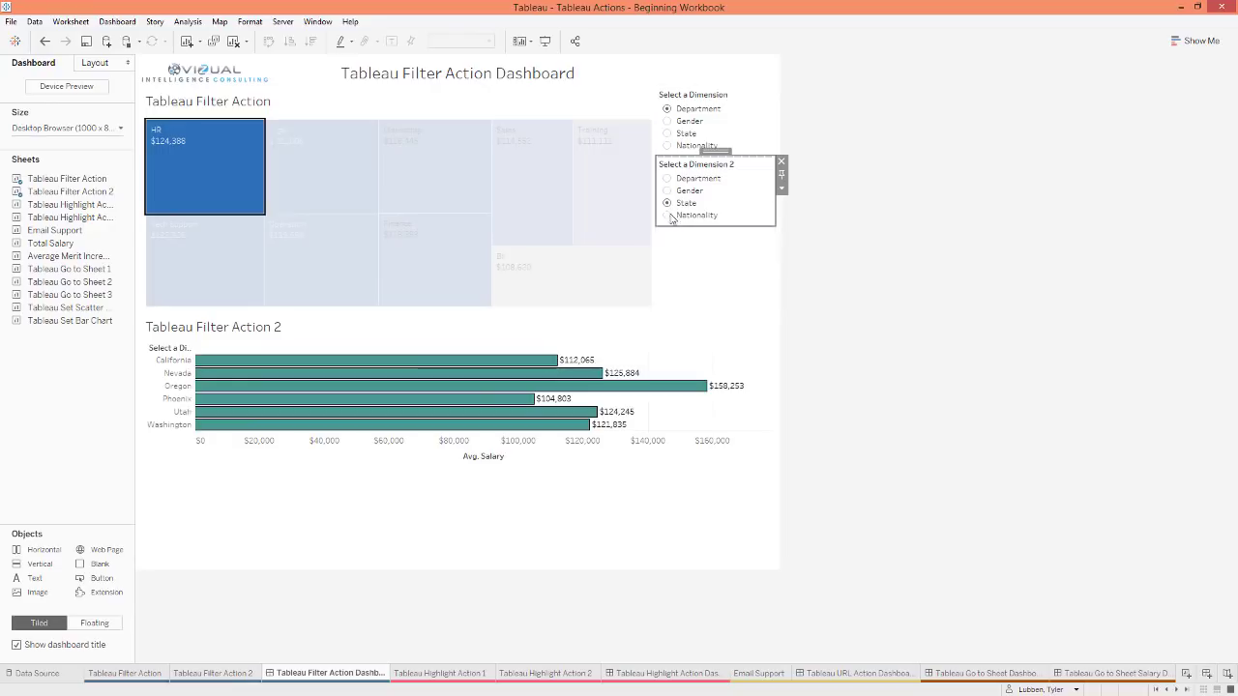
pyautogui.click(667, 190)
pyautogui.click(667, 178)
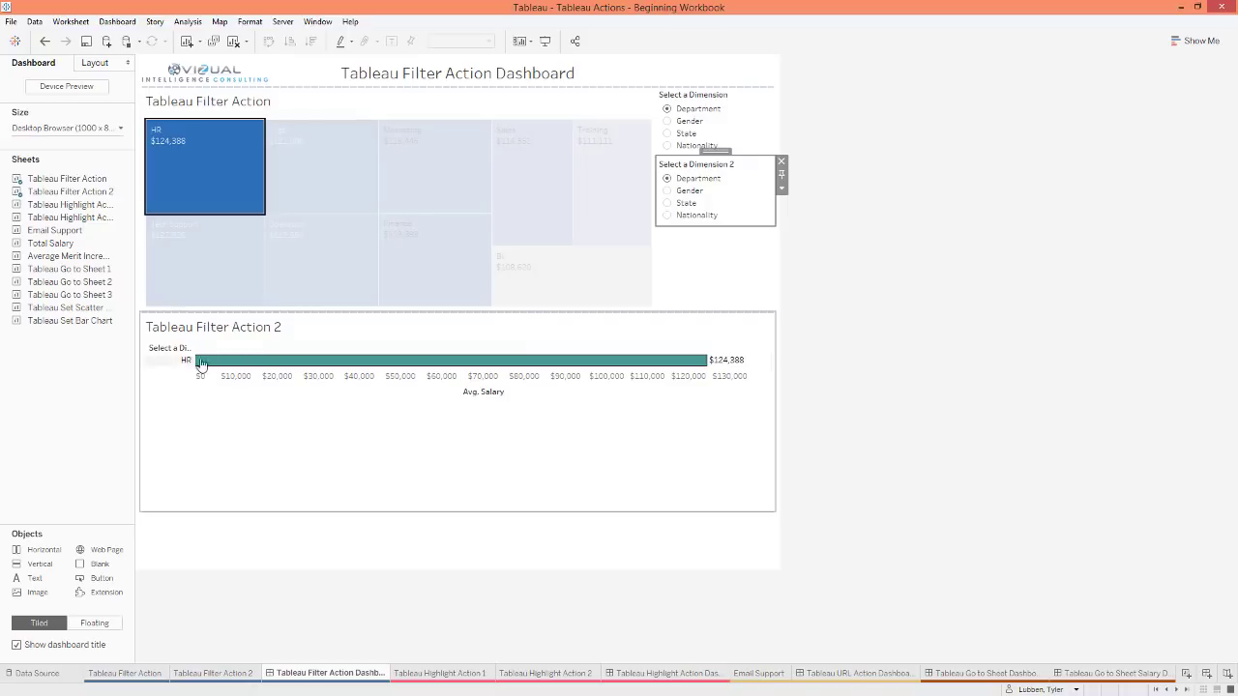
# Step: Filter the bar chart by the Legal and then the Marketing block, and set Select a Dimension 2 to Gender
pyautogui.click(302, 174)
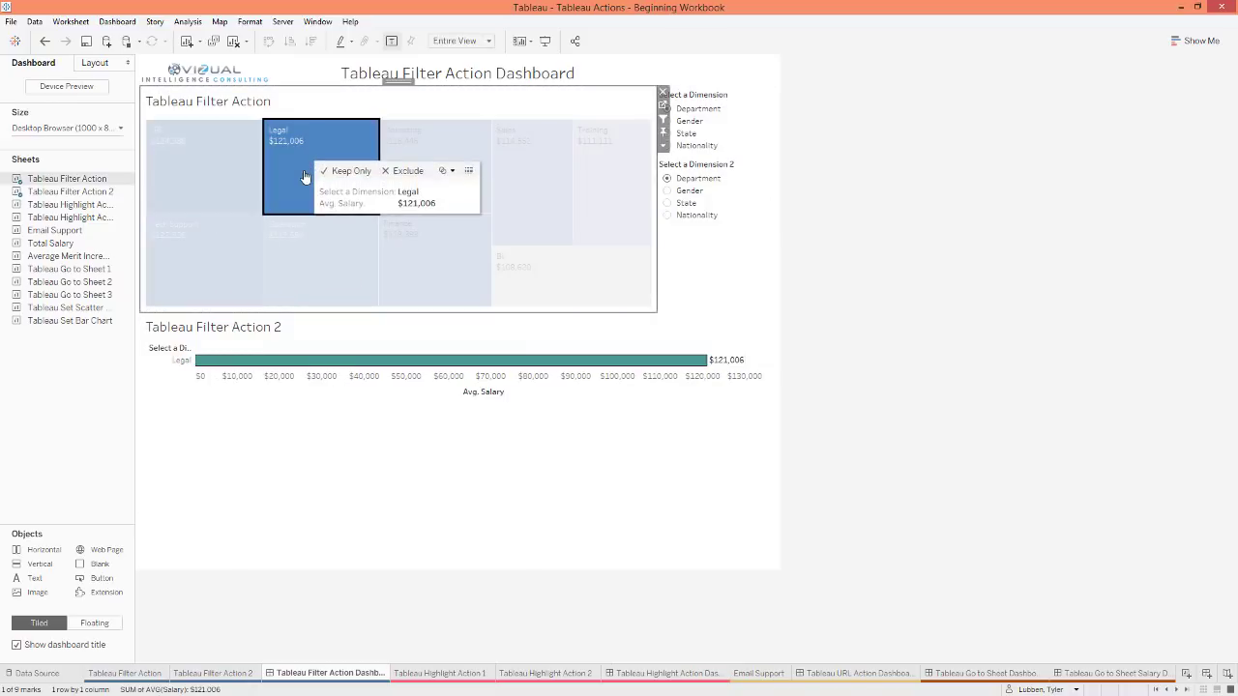
pyautogui.click(478, 170)
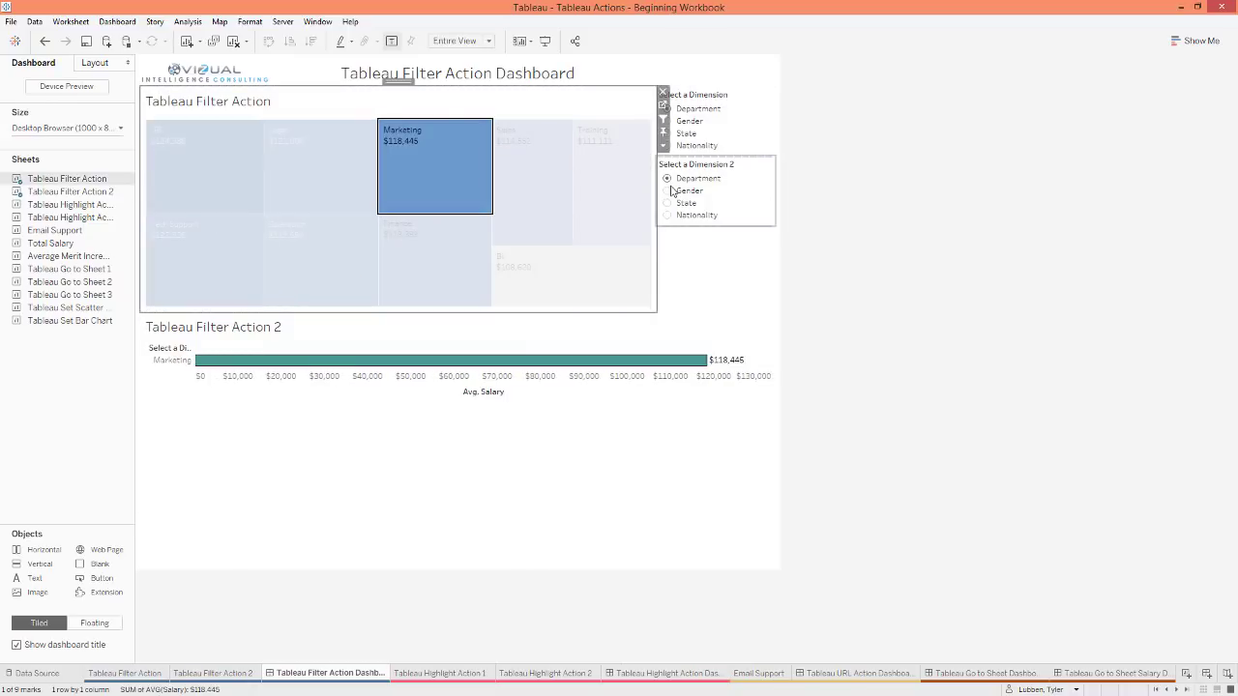
pyautogui.click(666, 196)
pyautogui.click(666, 193)
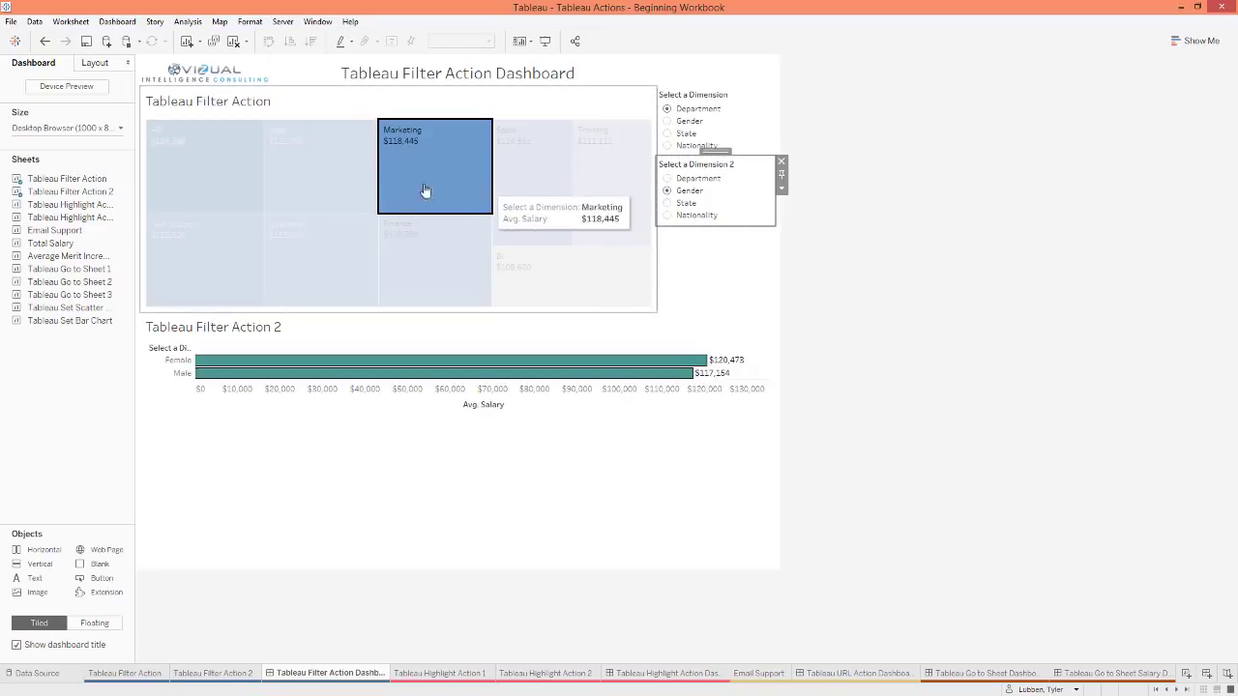
# Step: Add the Legal, HR, Tech Support and Sales blocks to the treemap selection to test filtering by several departments
pyautogui.keyDown('ctrl'); pyautogui.click(317, 200); pyautogui.keyUp('ctrl')
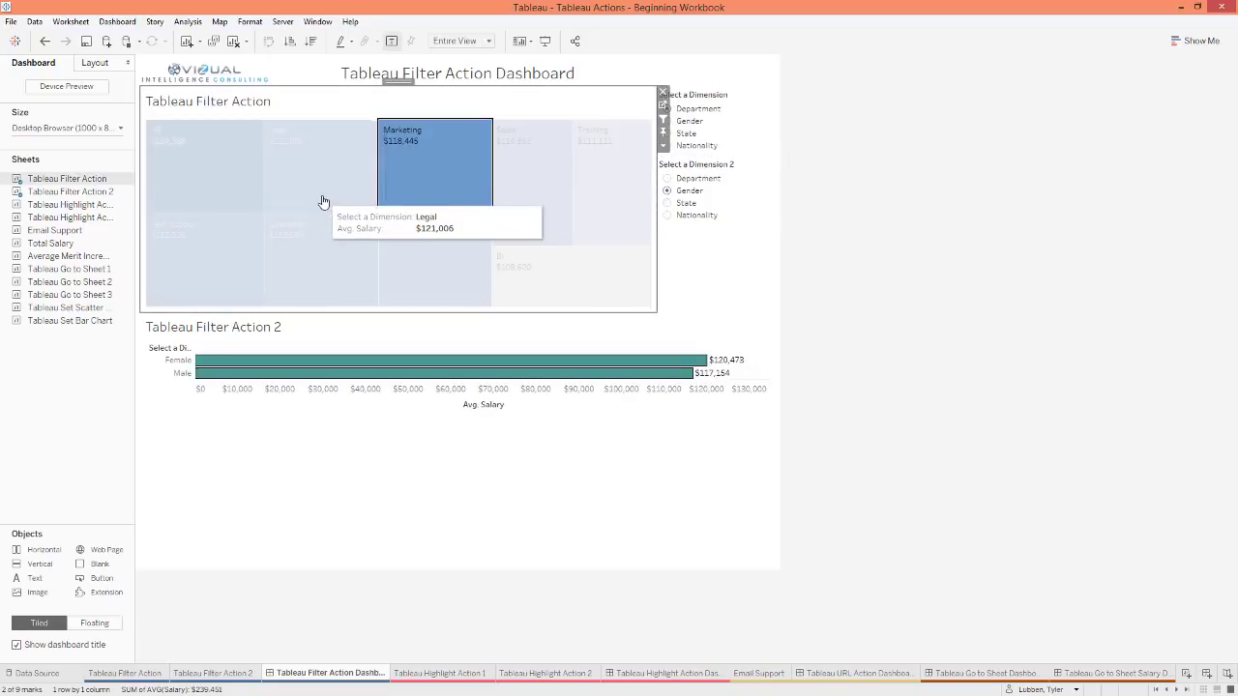
pyautogui.keyDown('ctrl'); pyautogui.click(241, 211); pyautogui.keyUp('ctrl')
pyautogui.keyDown('ctrl'); pyautogui.click(238, 246); pyautogui.keyUp('ctrl')
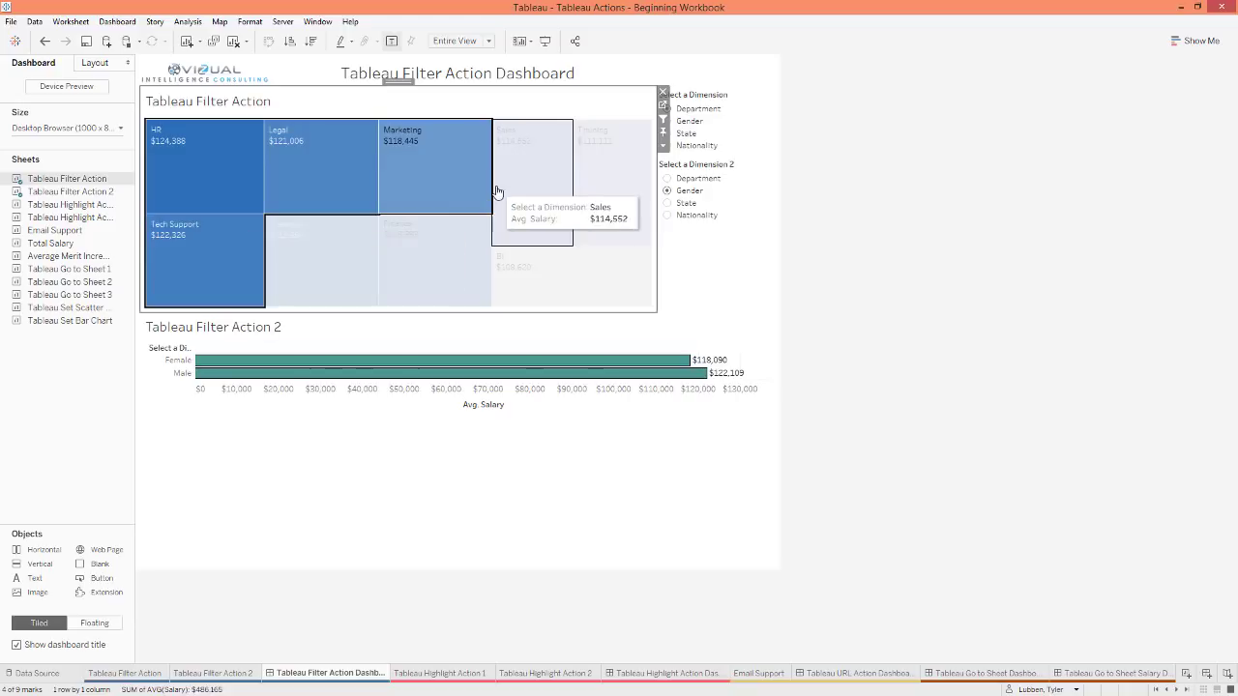
pyautogui.keyDown('ctrl'); pyautogui.click(498, 191); pyautogui.keyUp('ctrl')
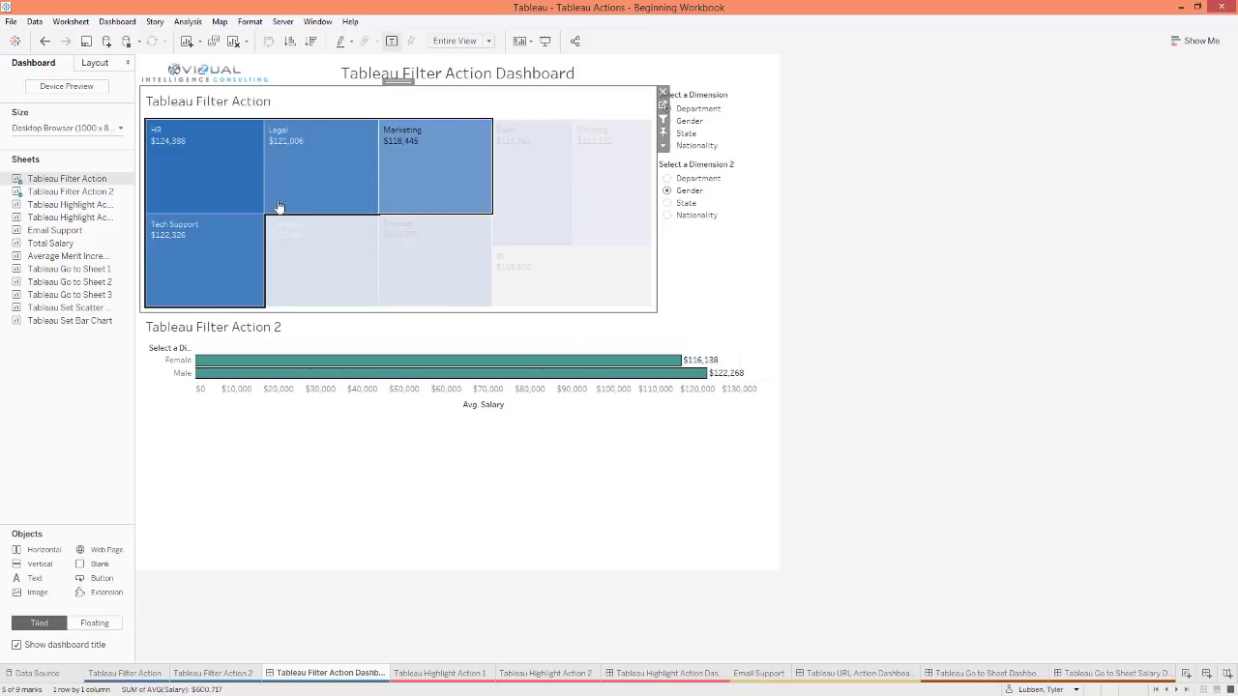
# Step: Filter the bar chart by the Sales block alone, and clear the selection to test showing all values
pyautogui.rightClick(341, 181)
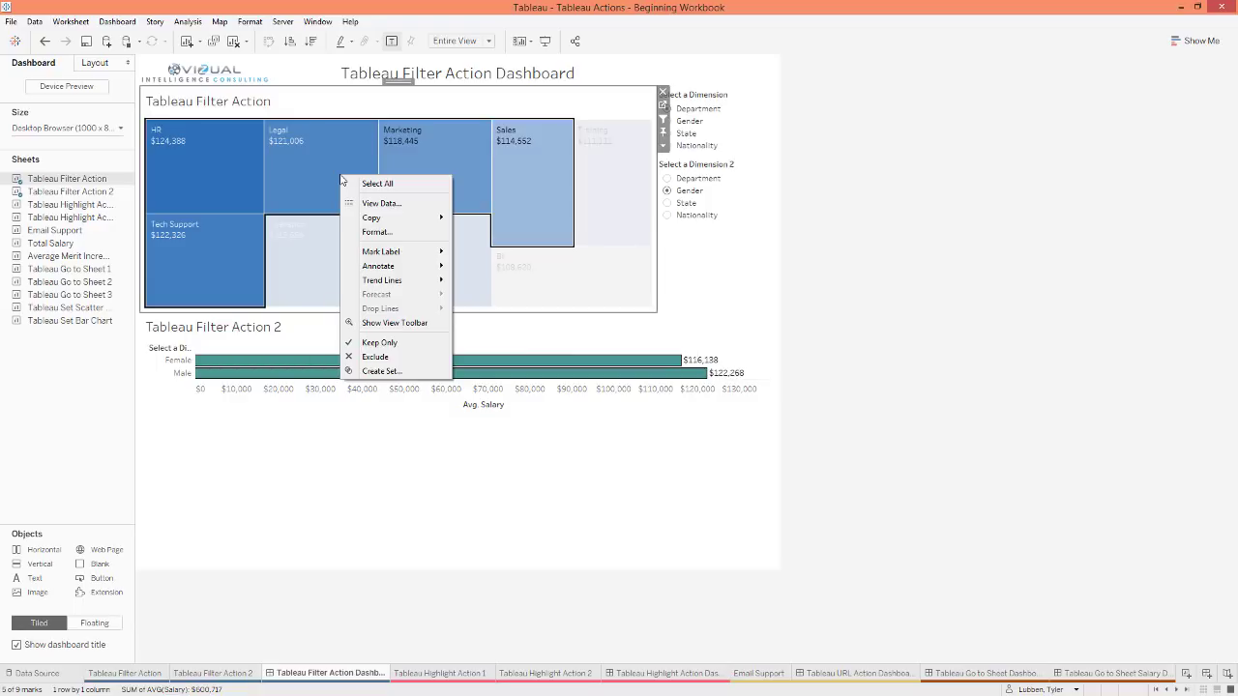
pyautogui.click(509, 196)
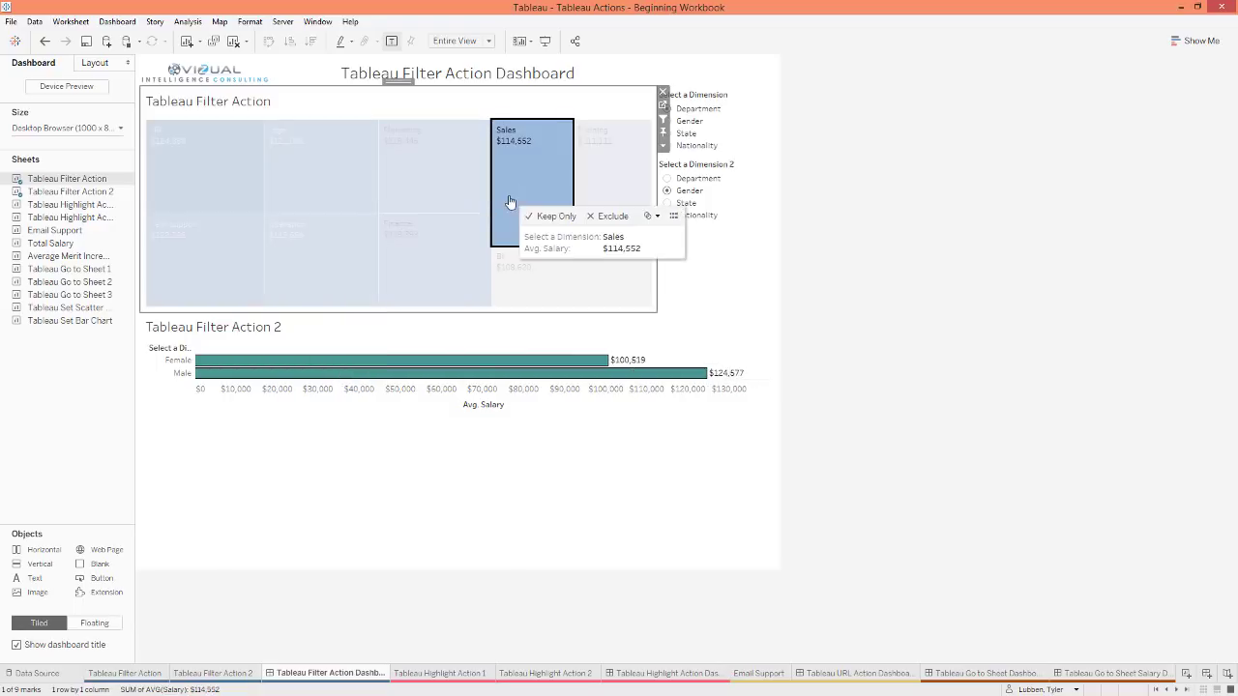
pyautogui.click(524, 191)
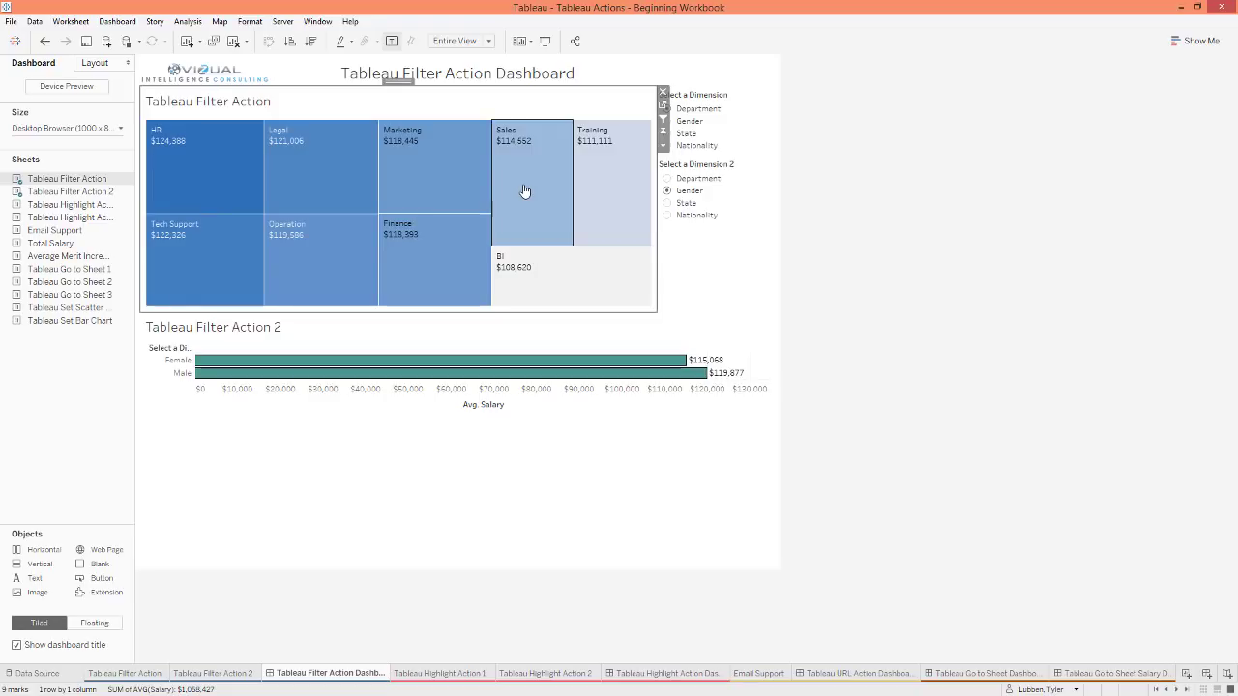
pyautogui.moveTo(537, 207)
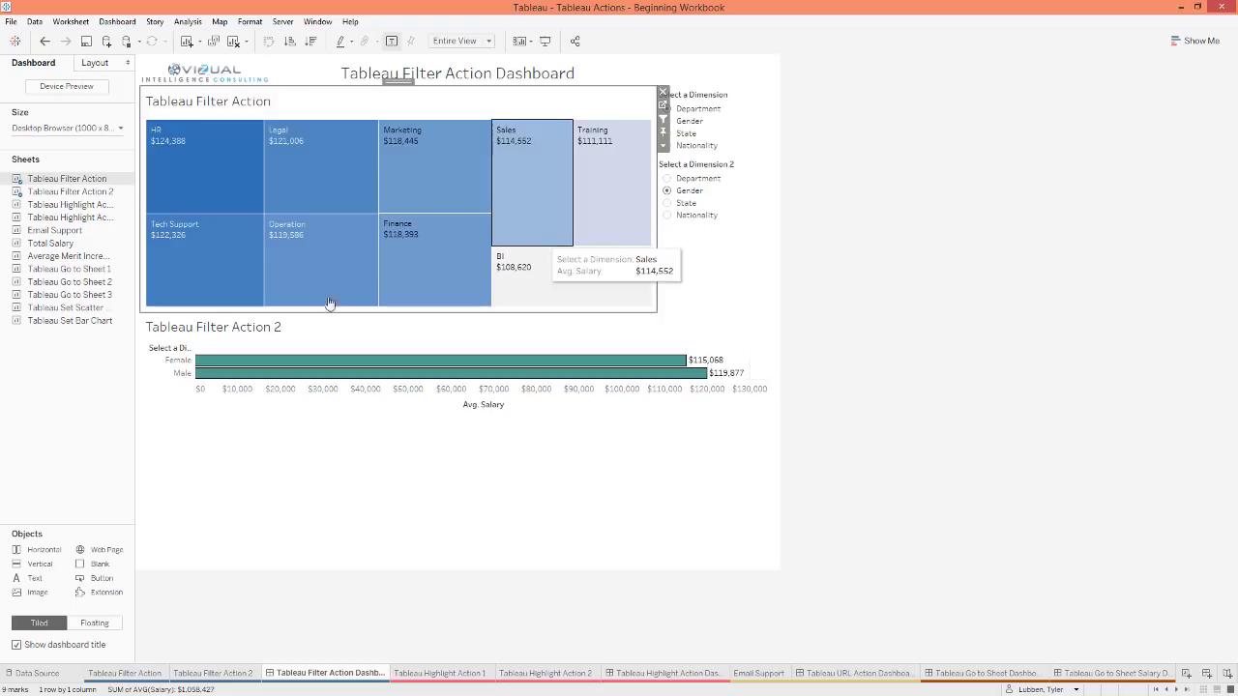
# Step: Review the Tableau Highlight Action 1 and 2 worksheets, and open the Tableau Highlight Action Dashboard
pyautogui.click(438, 675)
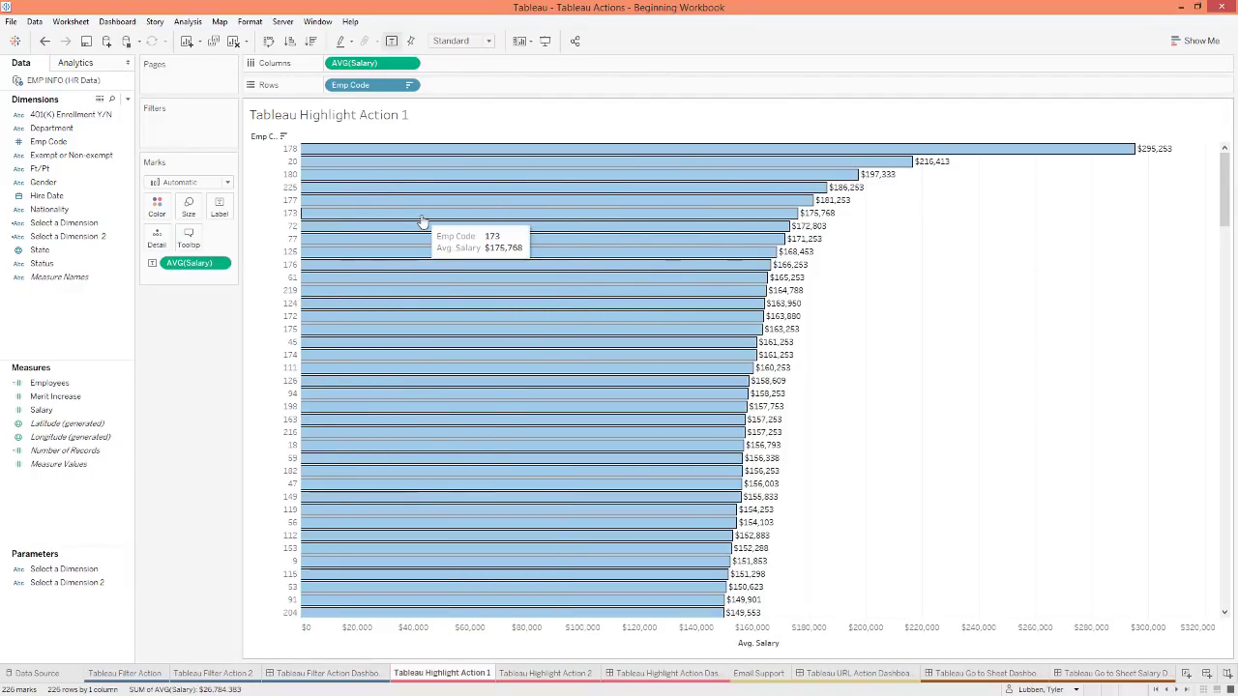
pyautogui.click(542, 674)
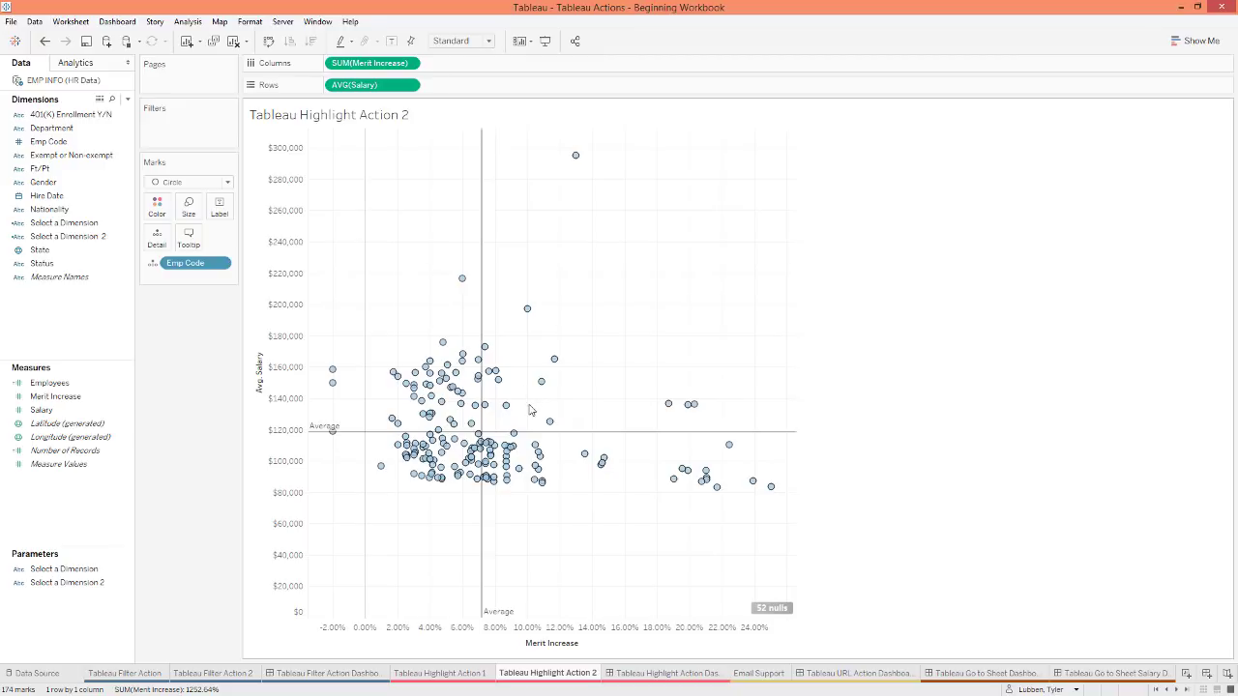
pyautogui.click(649, 674)
# Step: Place Tableau Highlight Action 1 on the dashboard with Tableau Highlight Action 2 below it, and enlarge the scatter plot to about half the height
pyautogui.moveTo(87, 205)
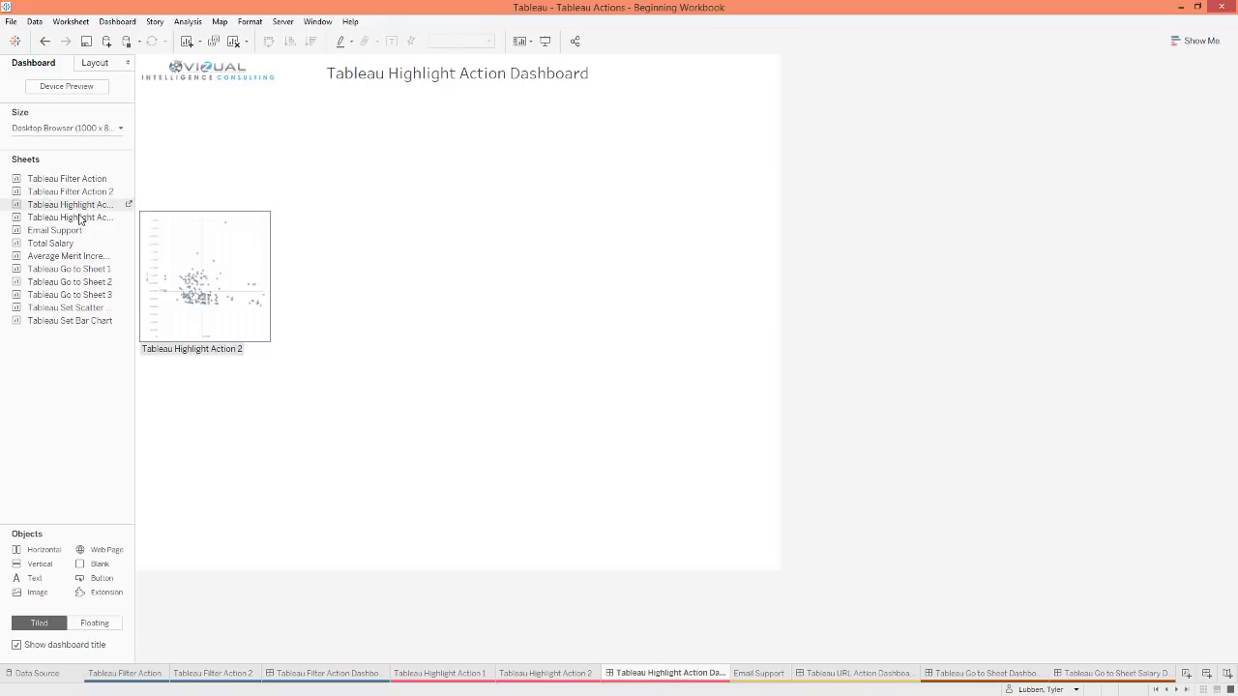
pyautogui.moveTo(78, 213); pyautogui.dragTo(440, 180)
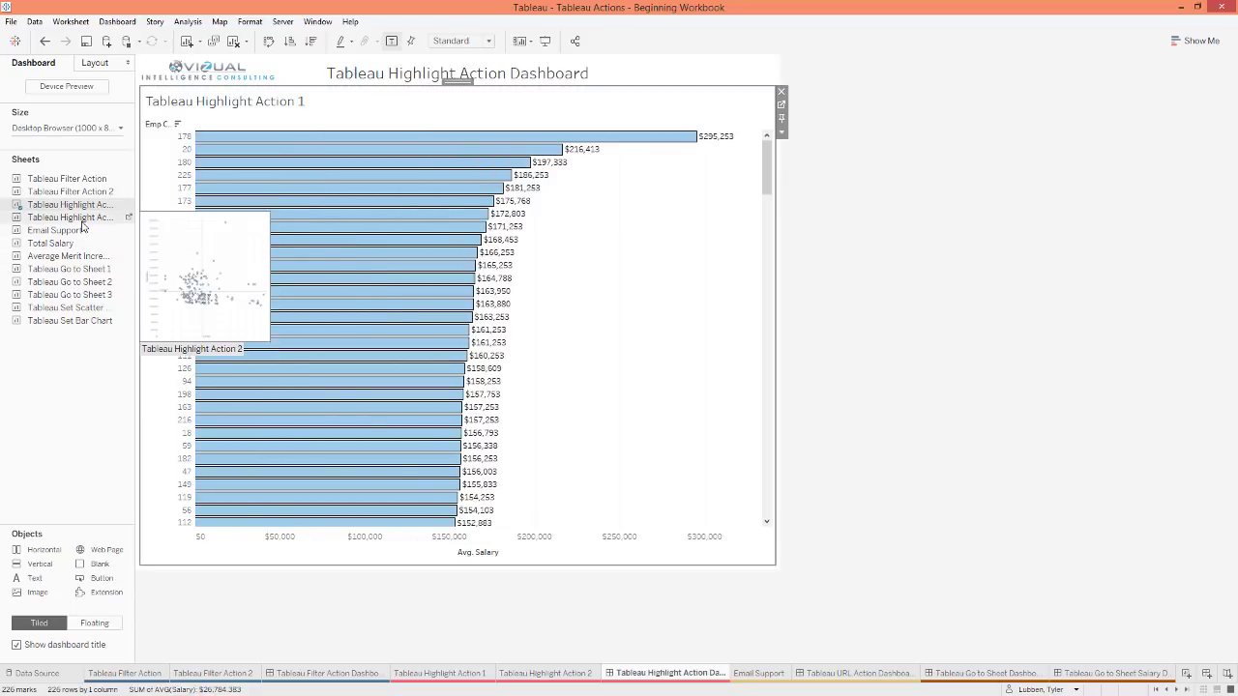
pyautogui.moveTo(81, 220); pyautogui.dragTo(395, 483)
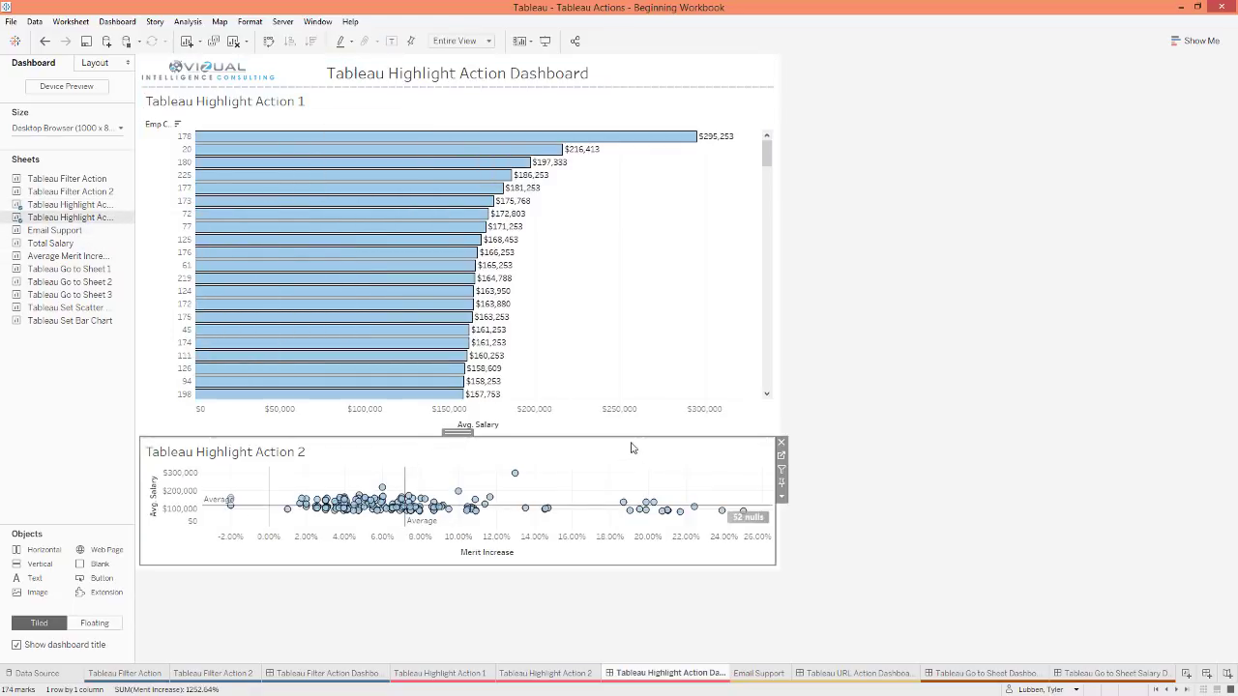
pyautogui.moveTo(629, 438); pyautogui.dragTo(621, 312)
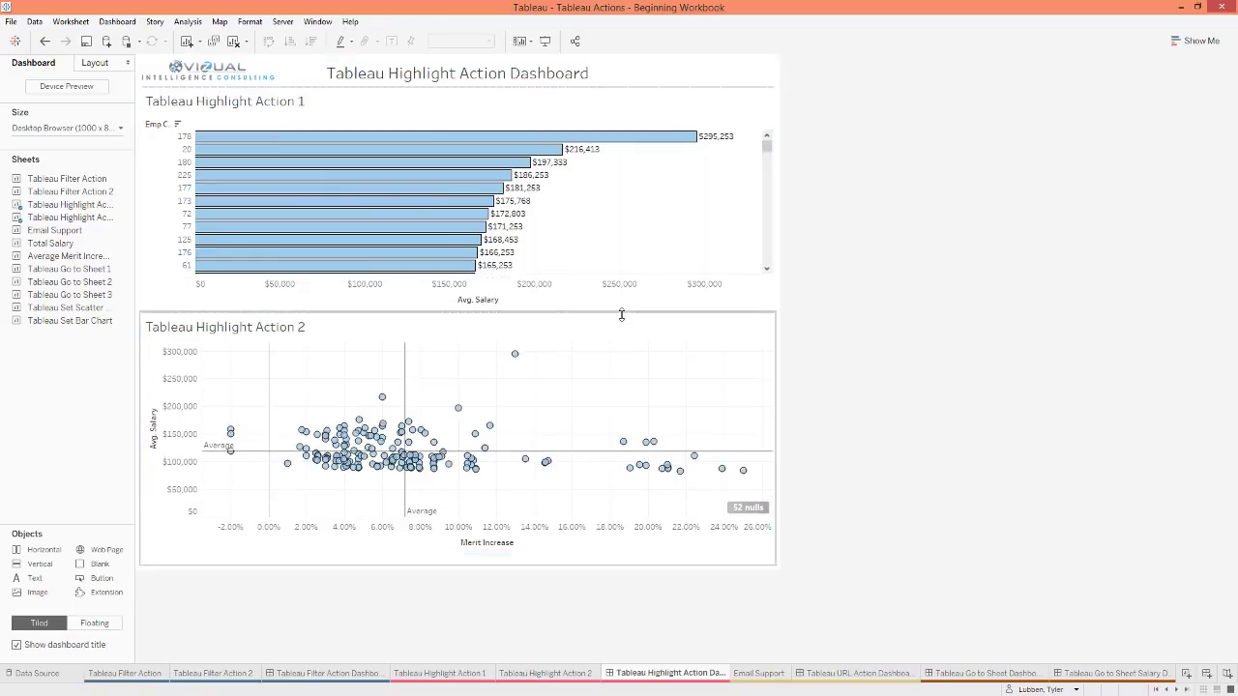
# Step: Add a dashboard highlight action named Highlight Action with Tableau Highlight Action 1 as its only source and Tableau Highlight Action 2 as its only target
pyautogui.click(117, 22)
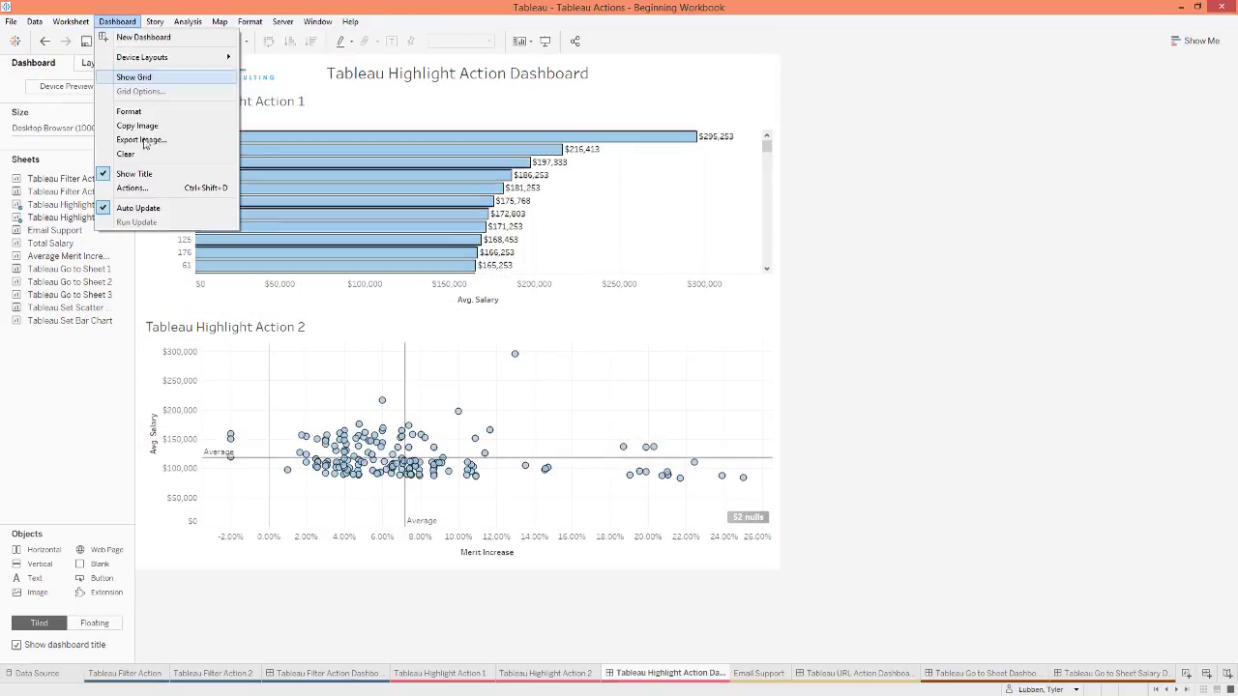
pyautogui.click(141, 189)
pyautogui.click(117, 21)
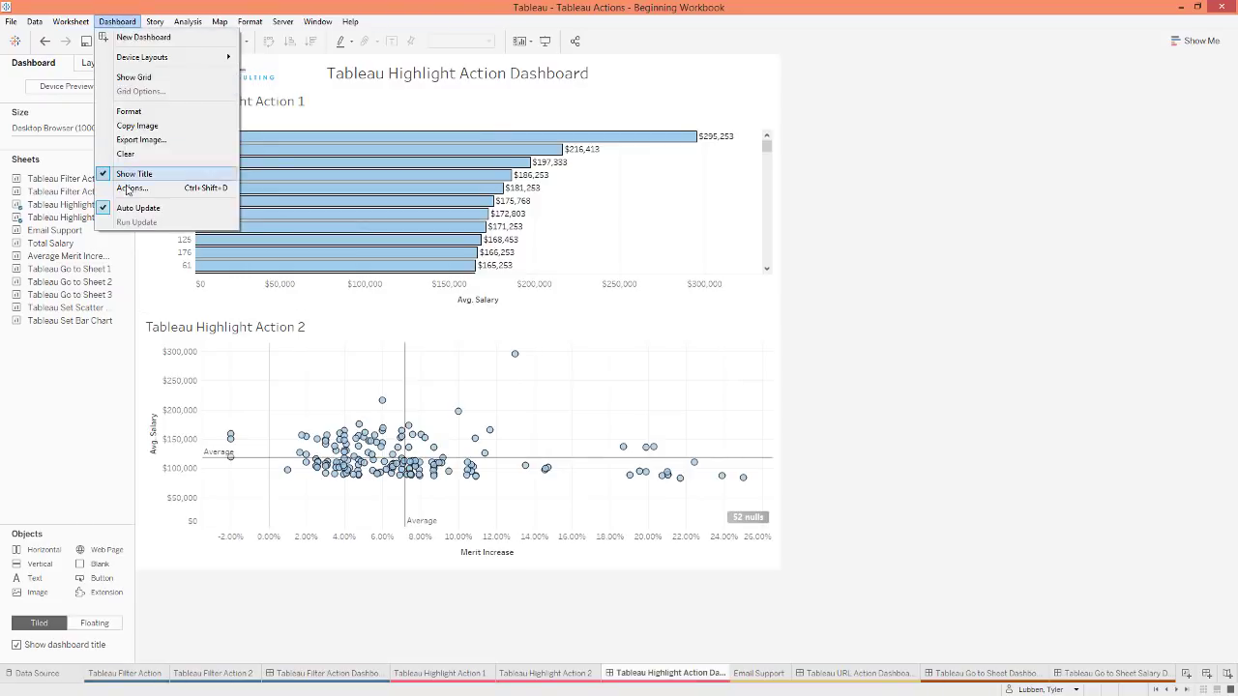
pyautogui.click(129, 189)
pyautogui.click(486, 410)
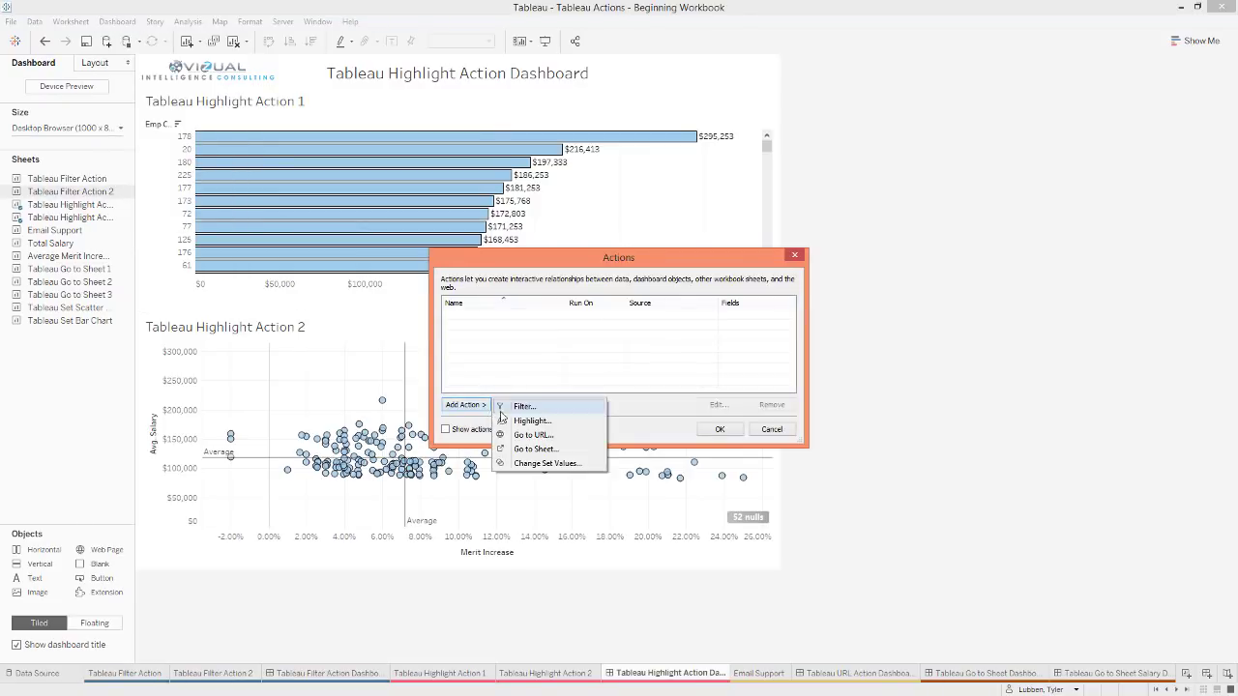
pyautogui.click(522, 422)
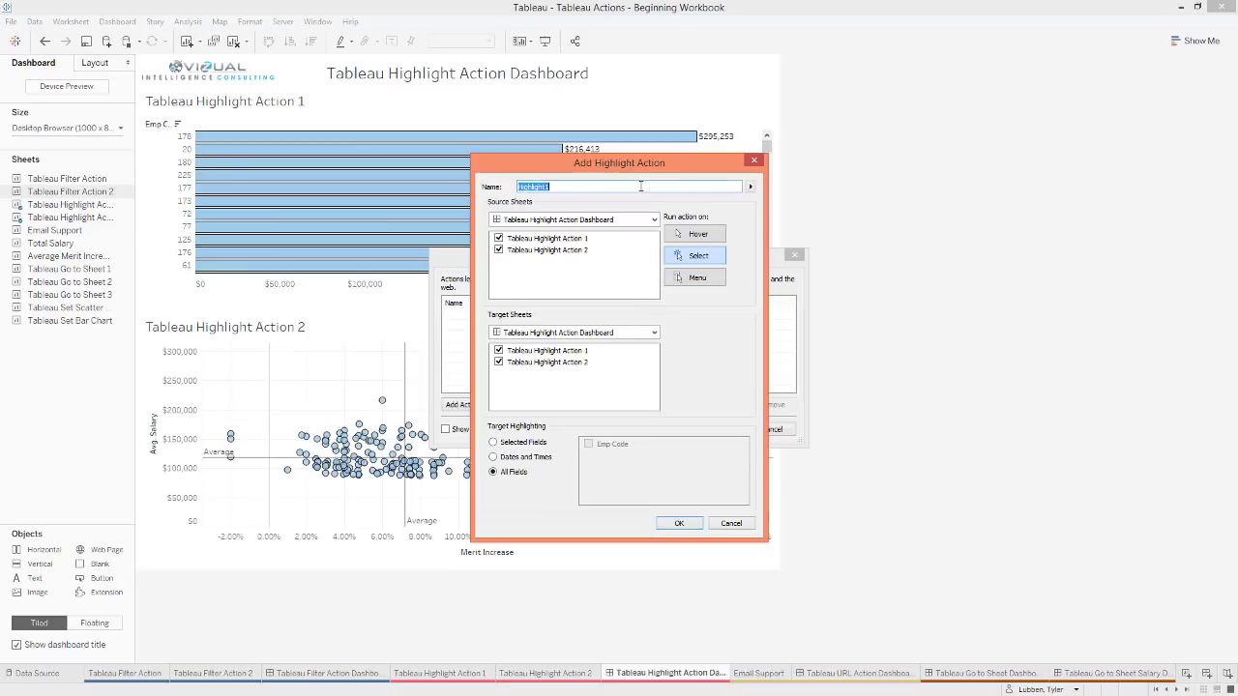
pyautogui.write('High')
pyautogui.write('Action')
pyautogui.click(499, 250)
pyautogui.click(499, 350)
# Step: Compare the target highlighting options, keep All Fields, set the highlight action to run on Hover, and save it
pyautogui.click(517, 444)
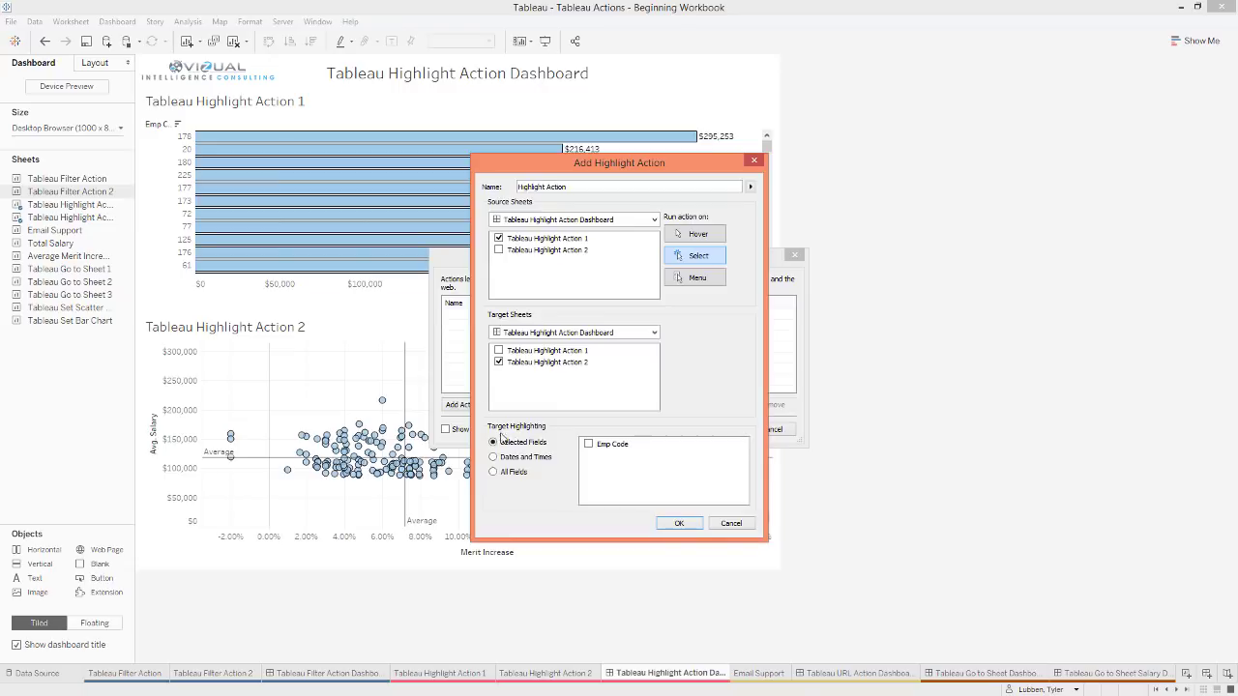
pyautogui.click(494, 458)
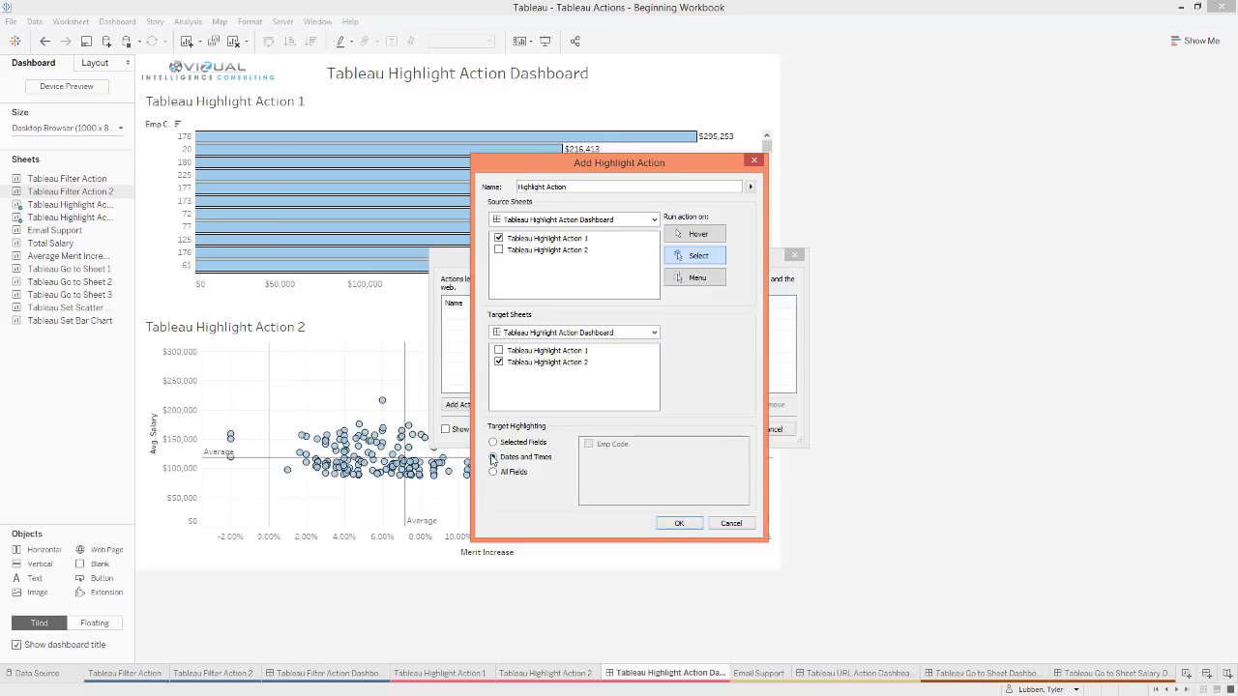
pyautogui.click(494, 472)
pyautogui.click(512, 445)
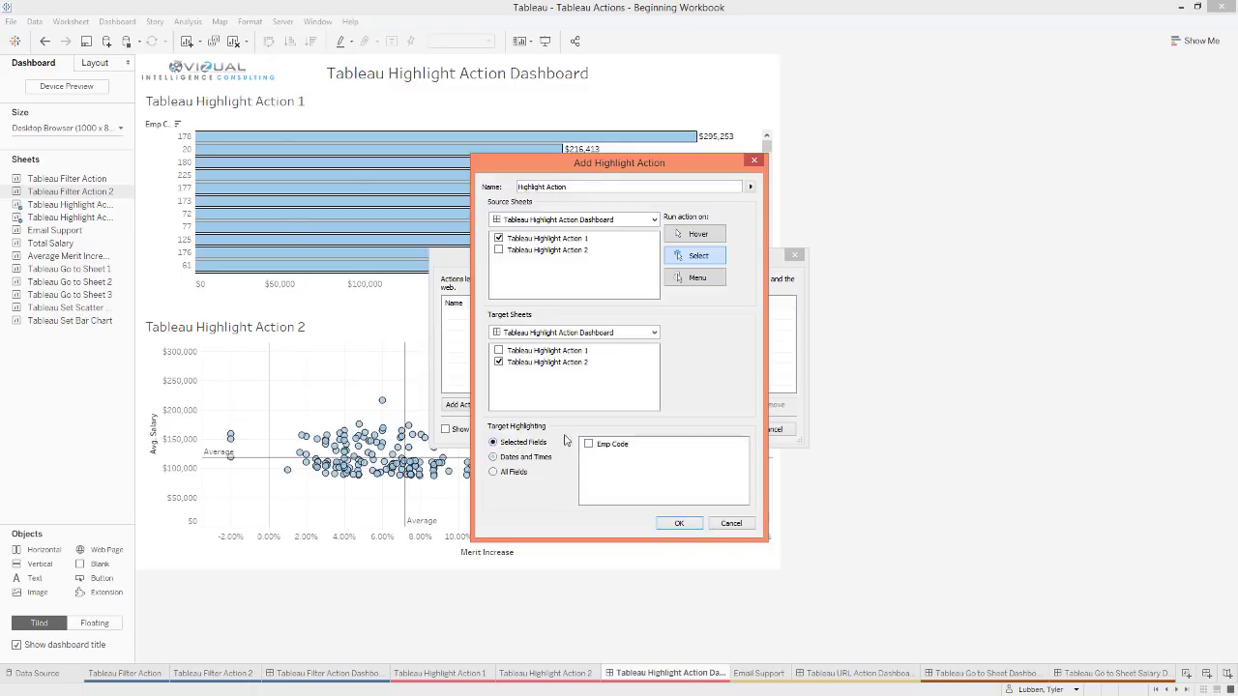
pyautogui.click(495, 472)
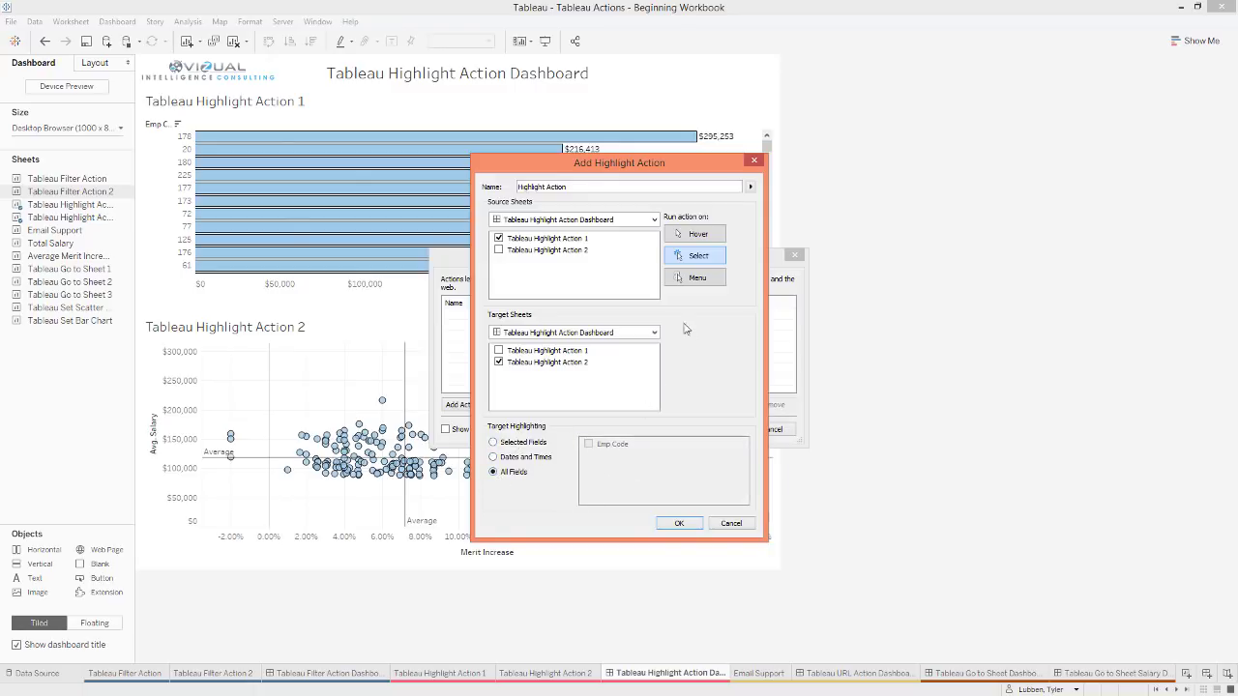
pyautogui.click(698, 234)
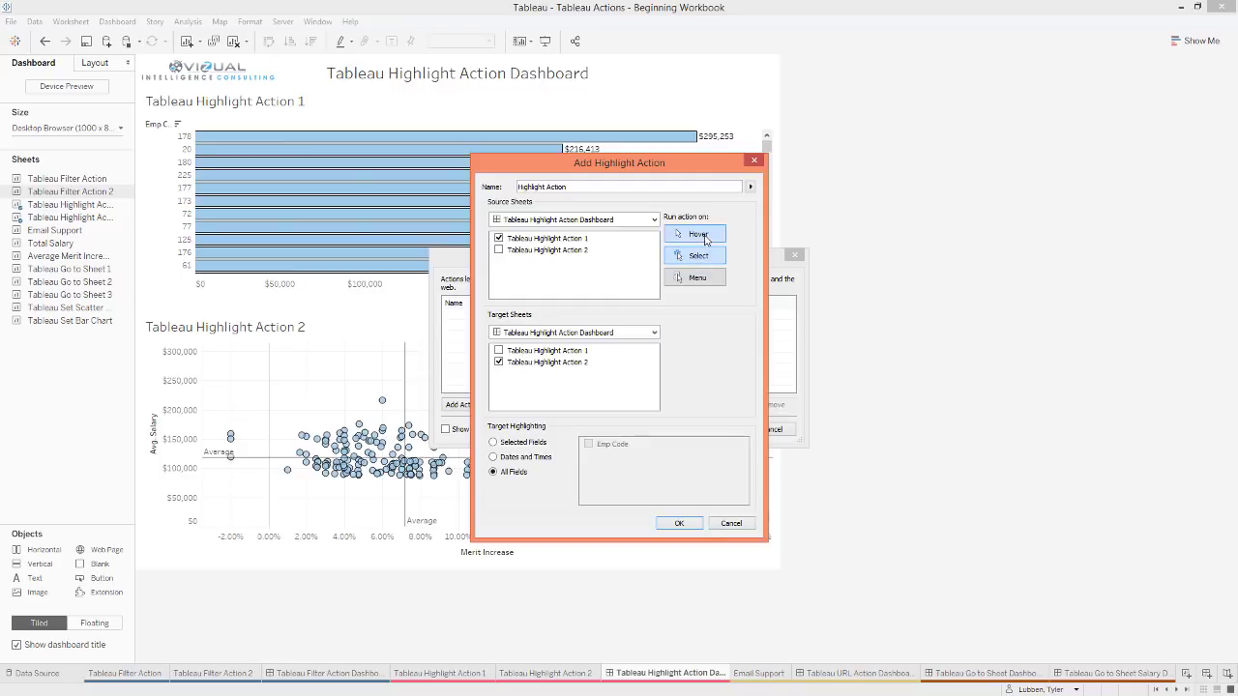
pyautogui.click(680, 523)
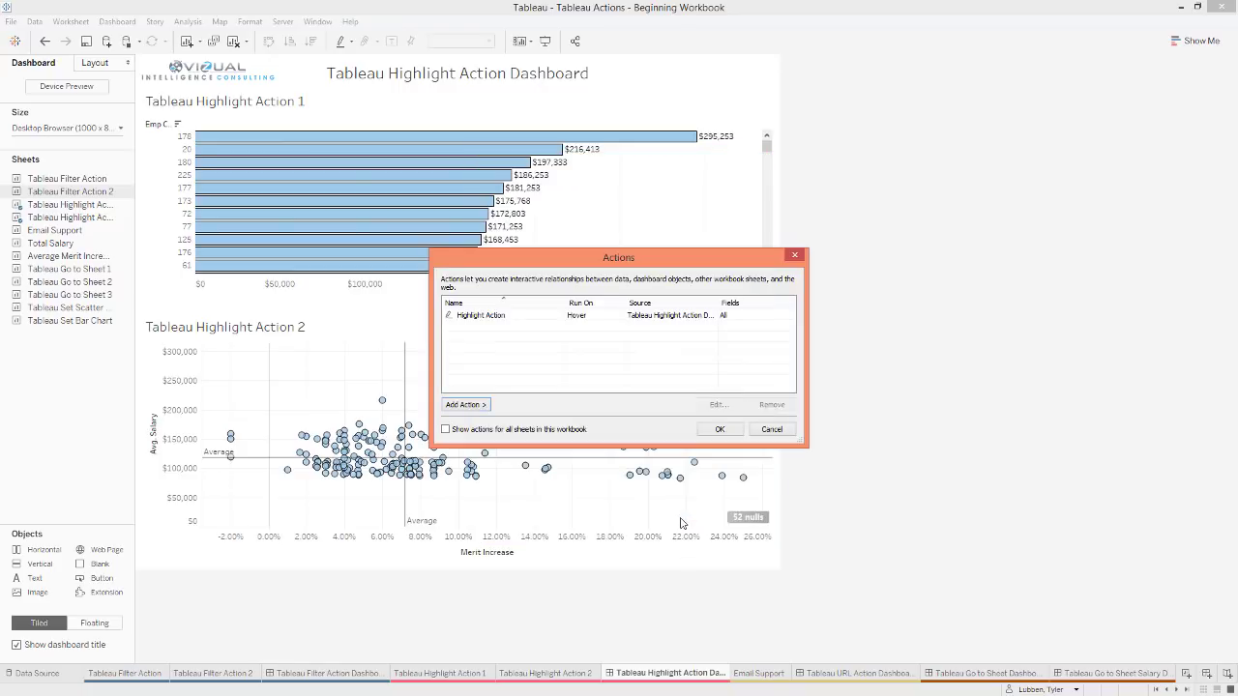
pyautogui.click(720, 429)
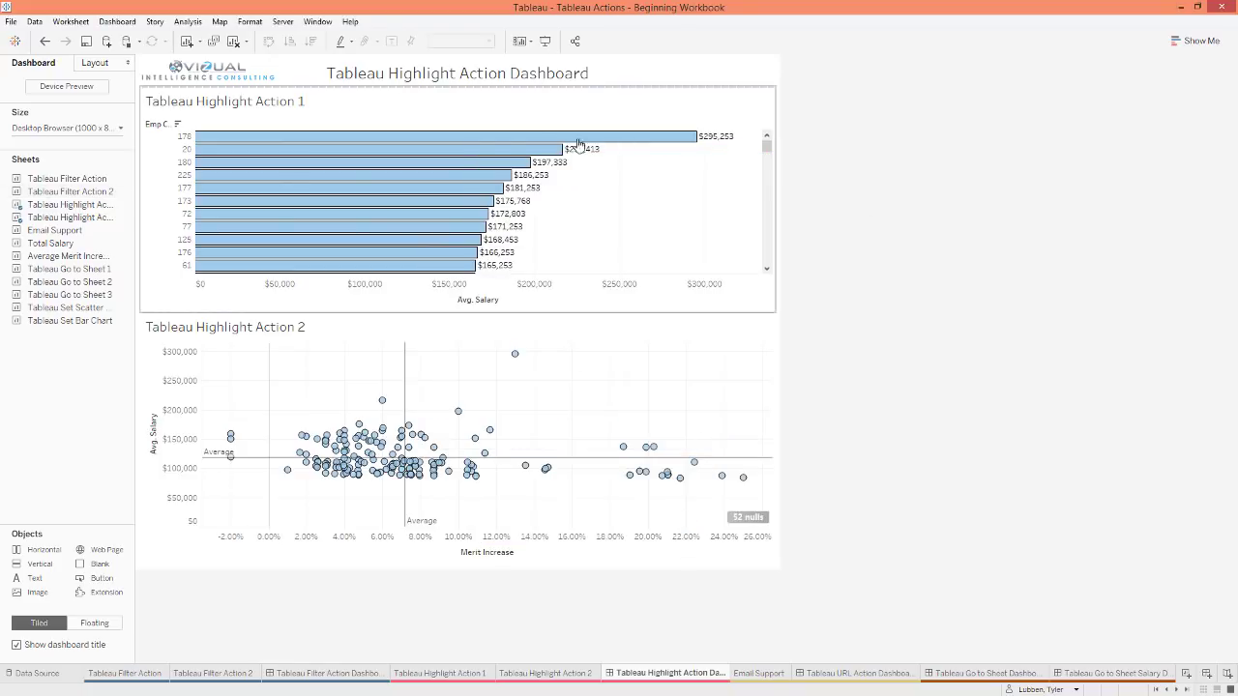
# Step: Test the highlight action by pointing at the bars for employee codes 178, 225 and 72, and select and deselect the bar for 72
pyautogui.moveTo(546, 141)
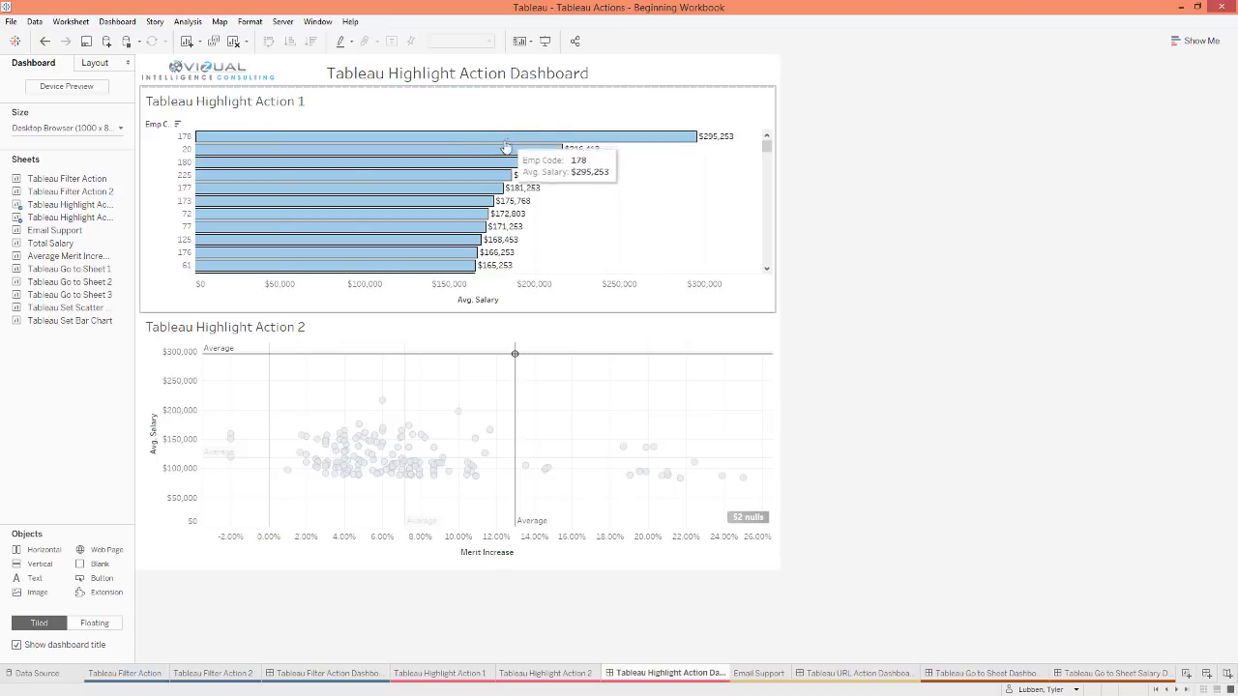
pyautogui.moveTo(474, 174)
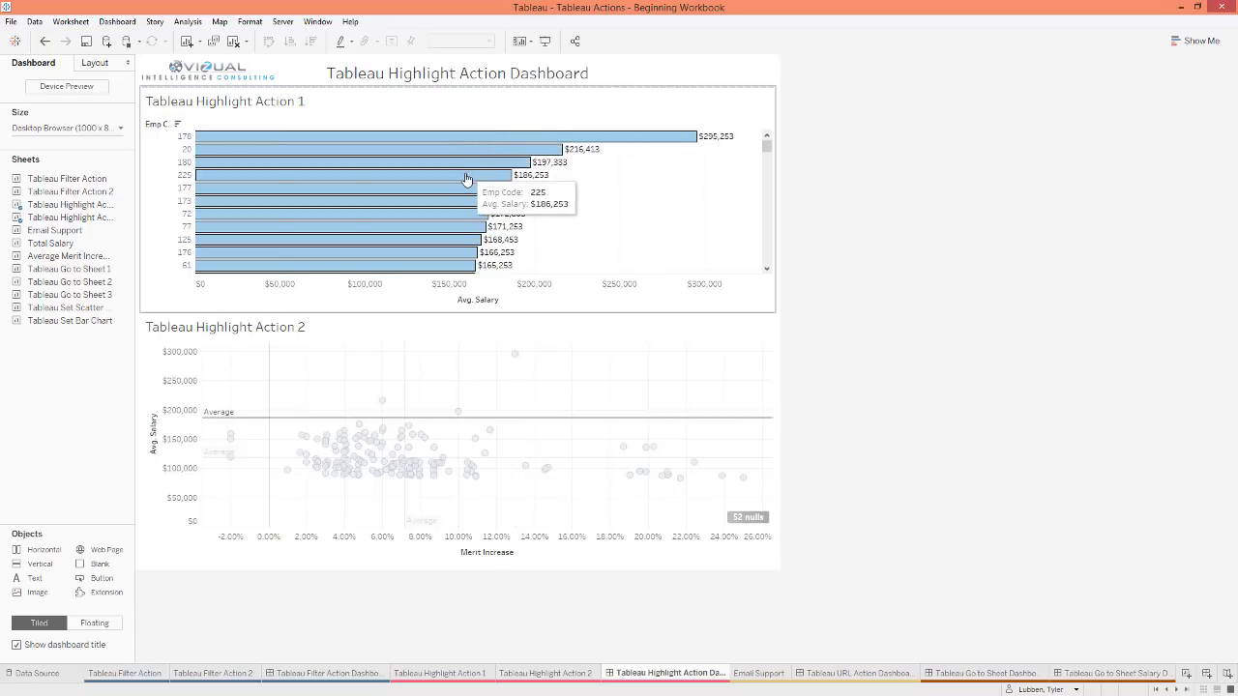
pyautogui.moveTo(451, 207)
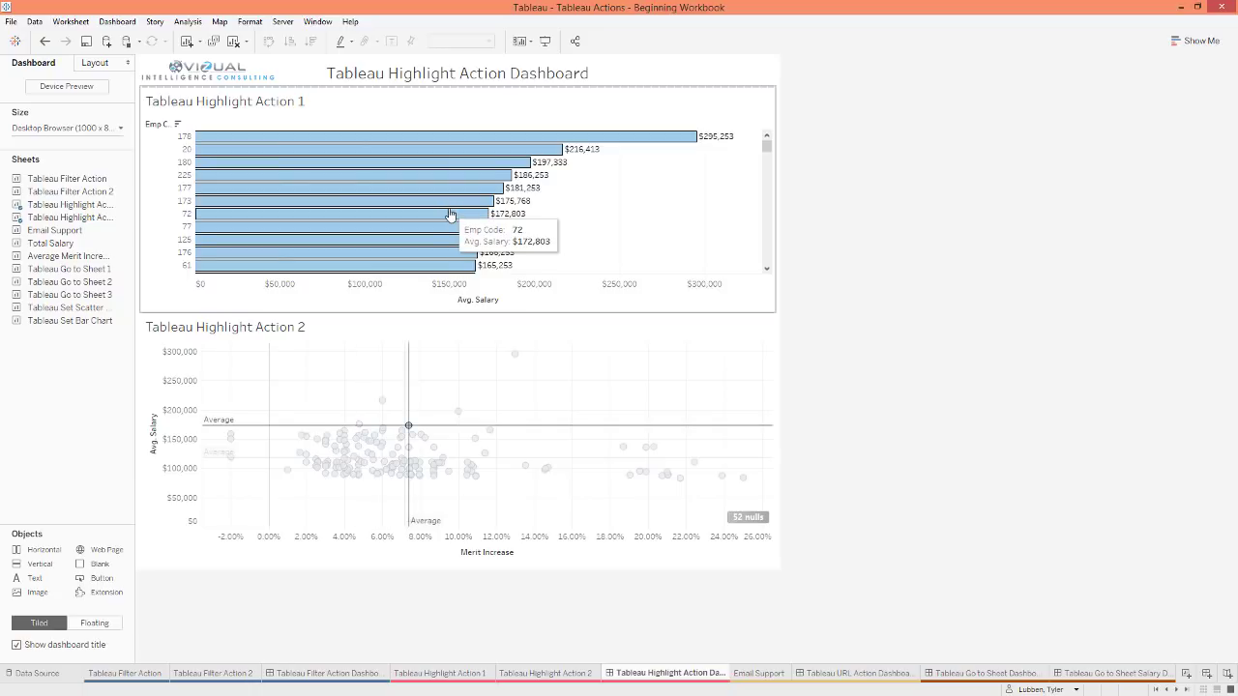
pyautogui.click(450, 214)
pyautogui.click(443, 213)
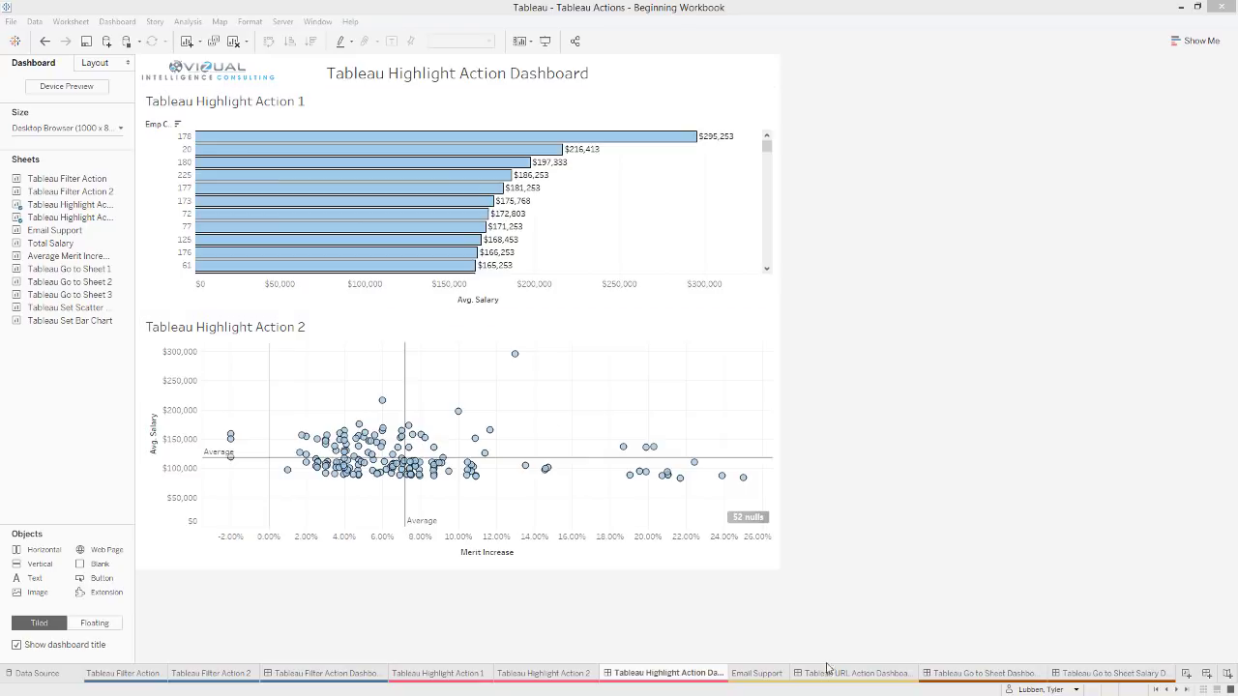
# Step: Open the Email Support worksheet, and in File Explorer find mail.png in the Custom Icons folder under My Tableau Repository's Shapes
pyautogui.click(753, 674)
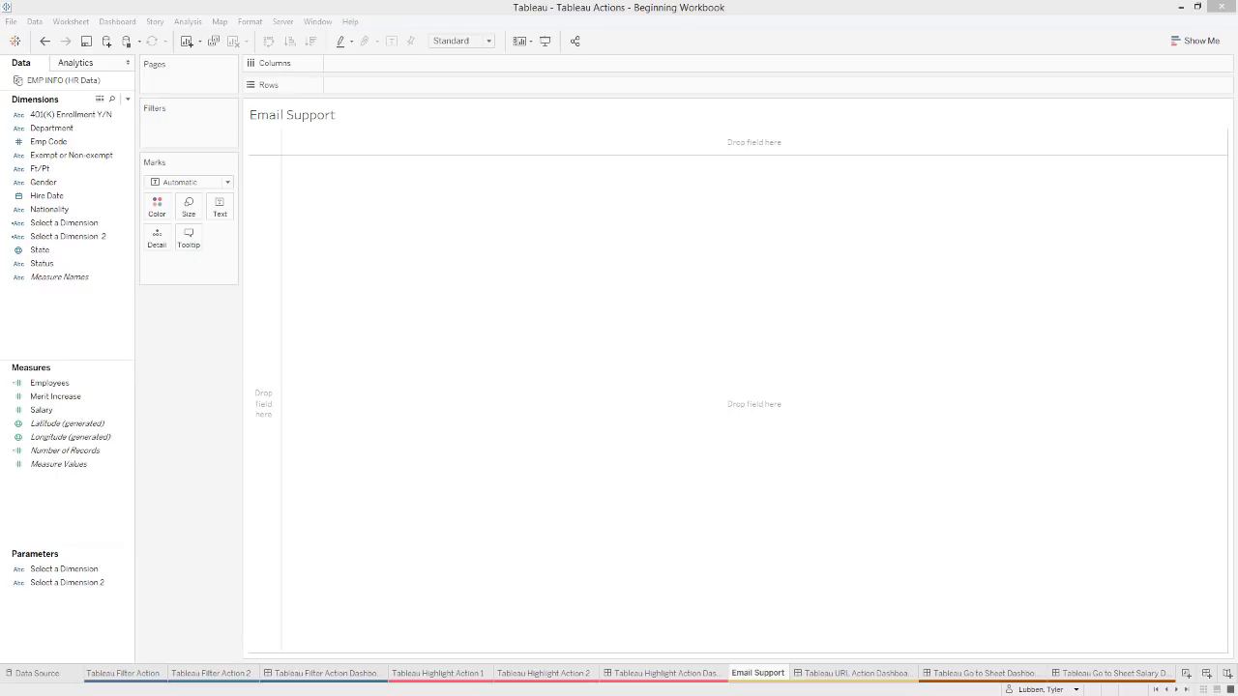
pyautogui.moveTo(0, 181); pyautogui.dragTo(620, 117)
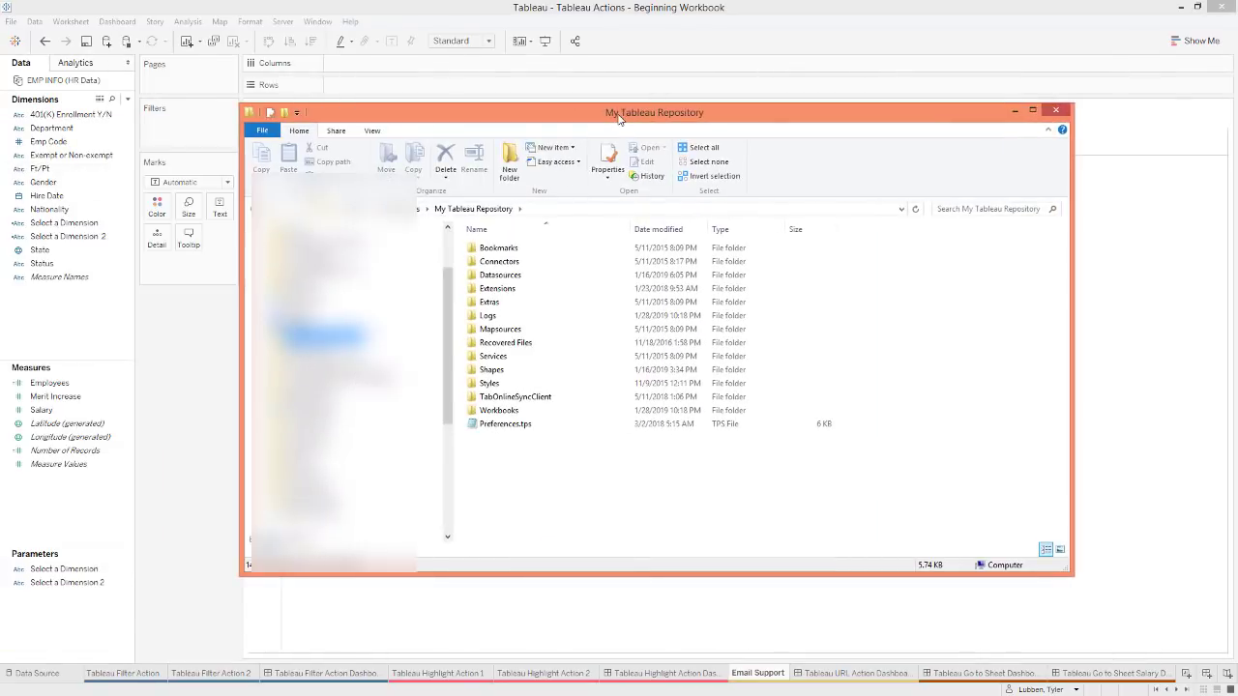
pyautogui.click(493, 371)
pyautogui.doubleClick(493, 371)
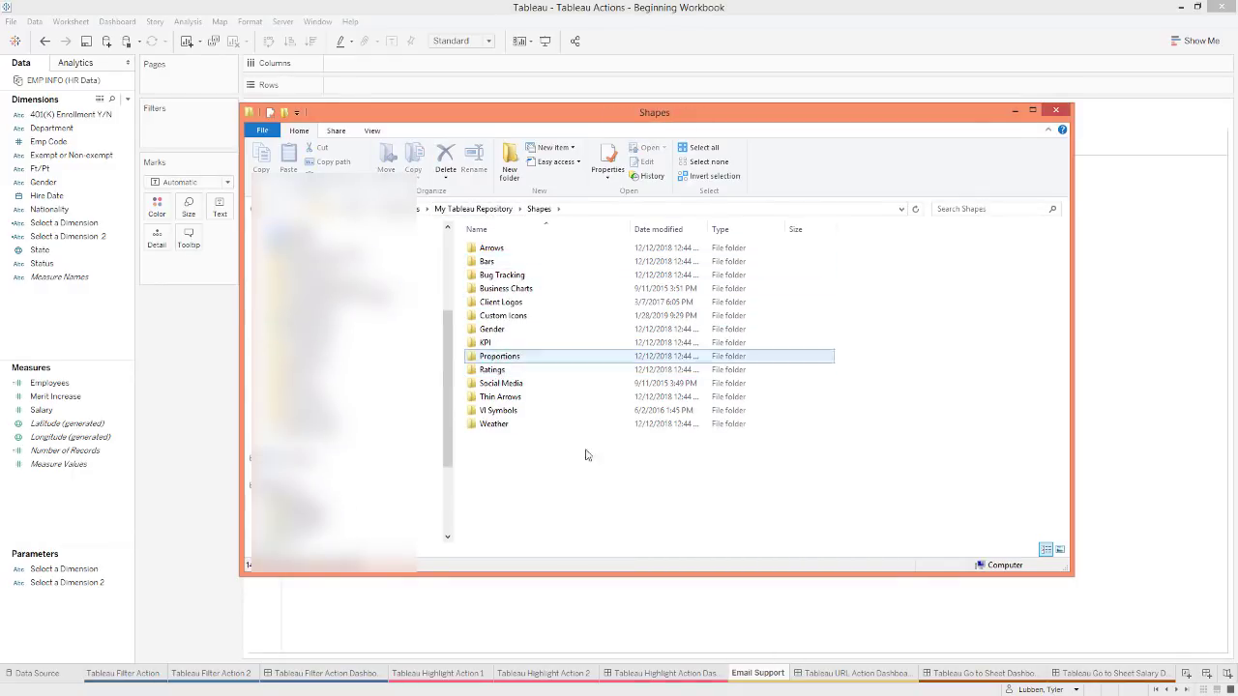
pyautogui.click(507, 317)
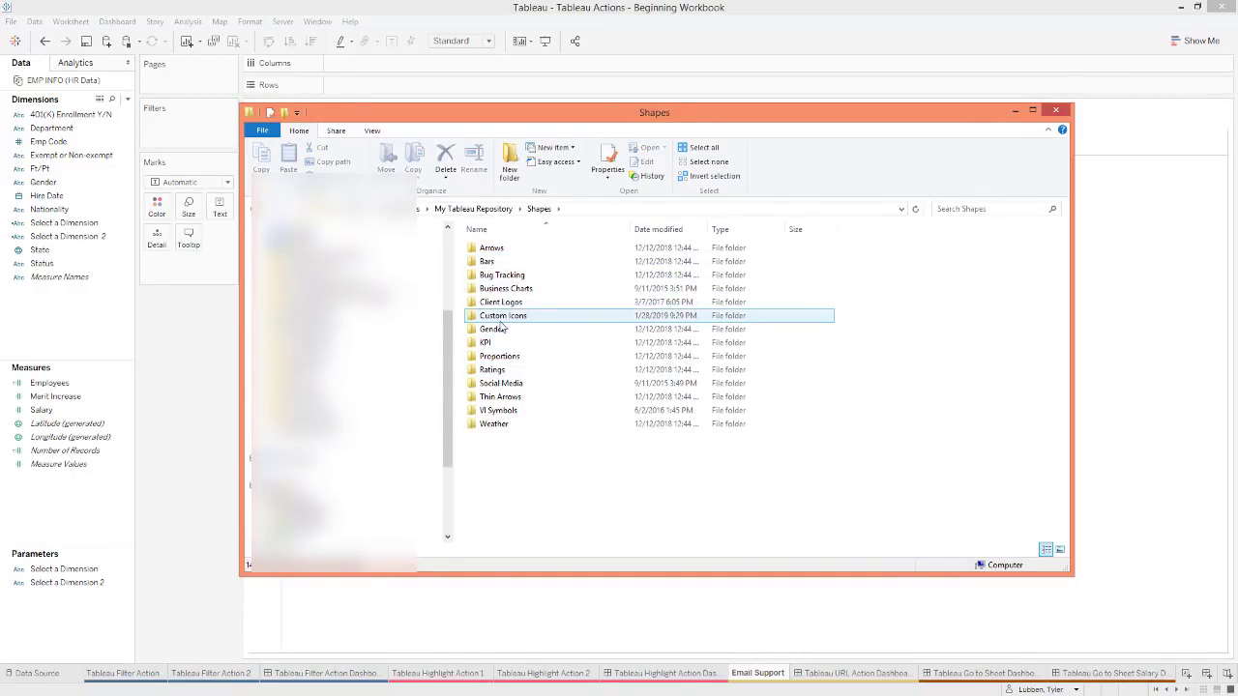
pyautogui.doubleClick(533, 317)
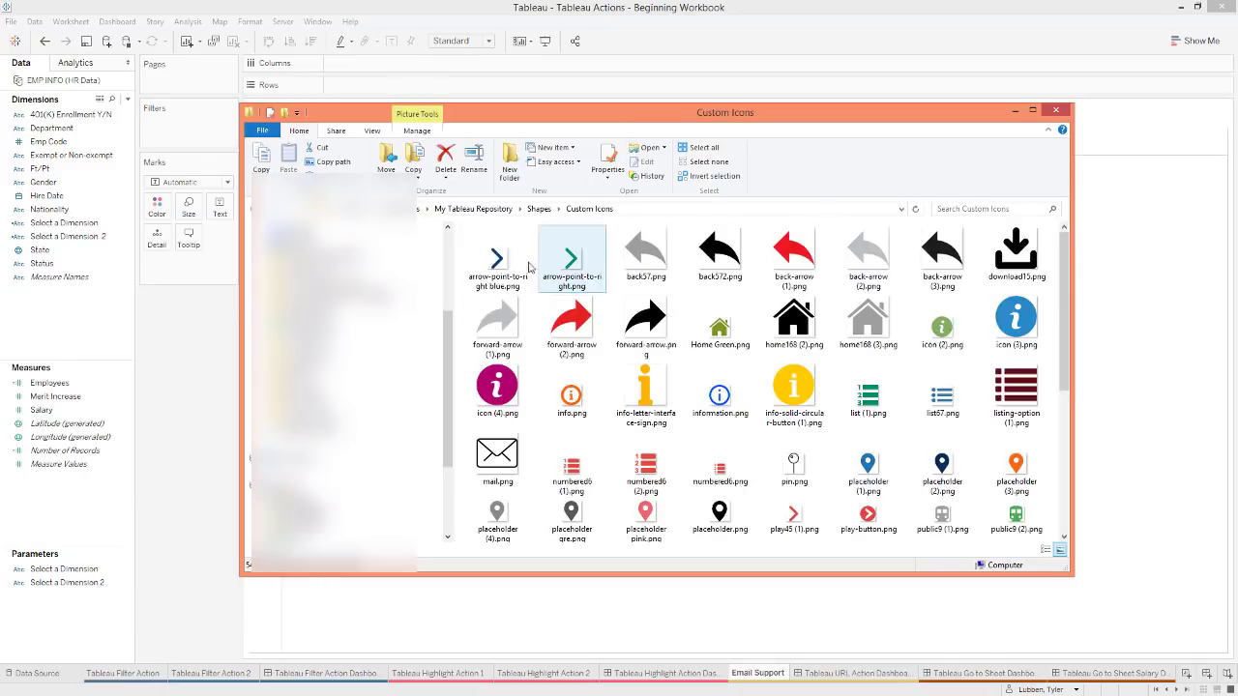
pyautogui.scroll(-3, 629, 324)
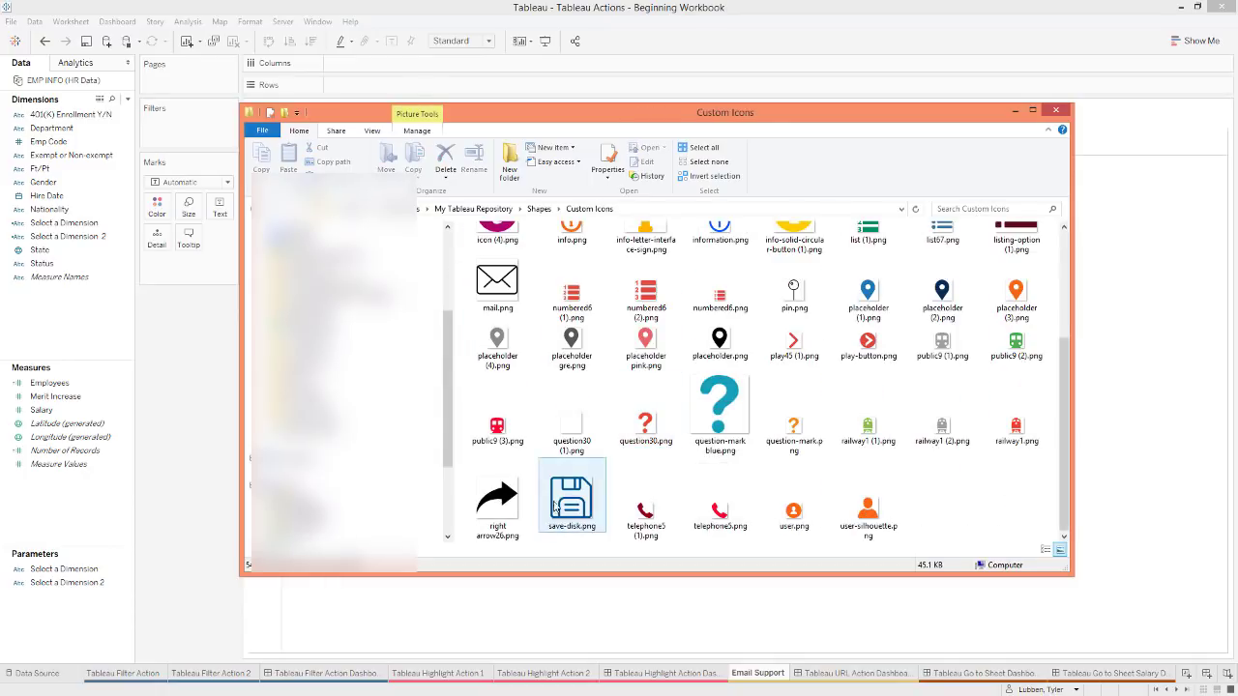
pyautogui.click(490, 310)
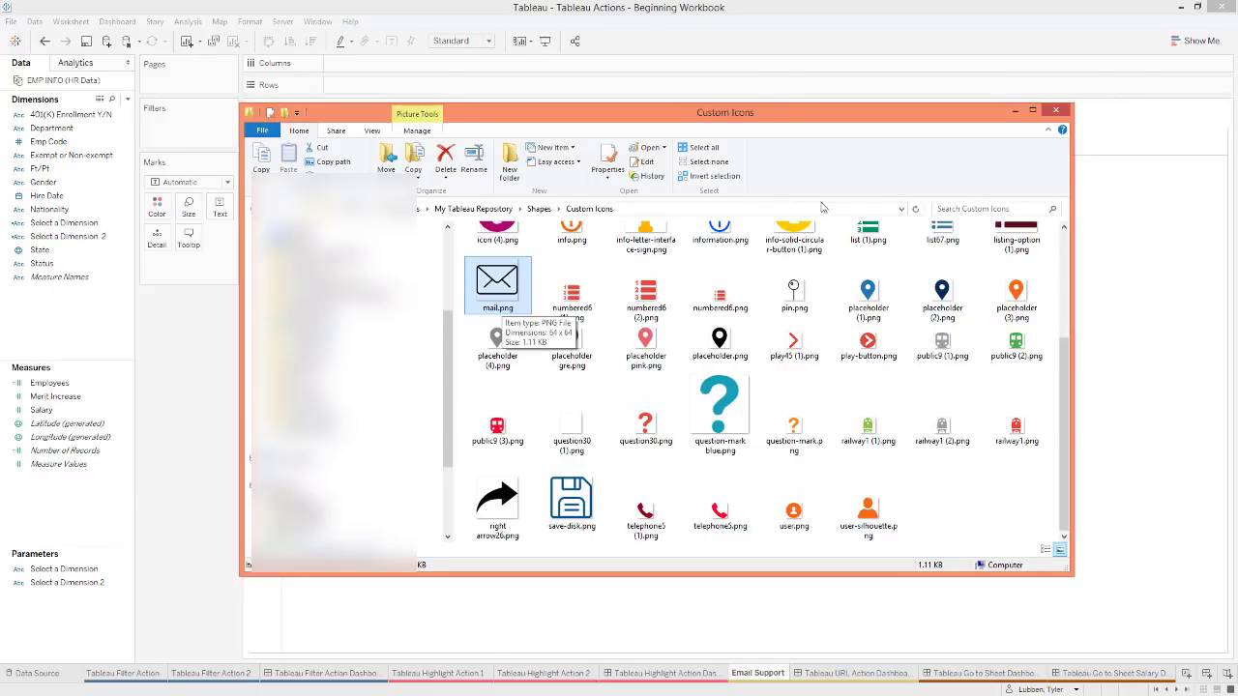
pyautogui.click(1056, 111)
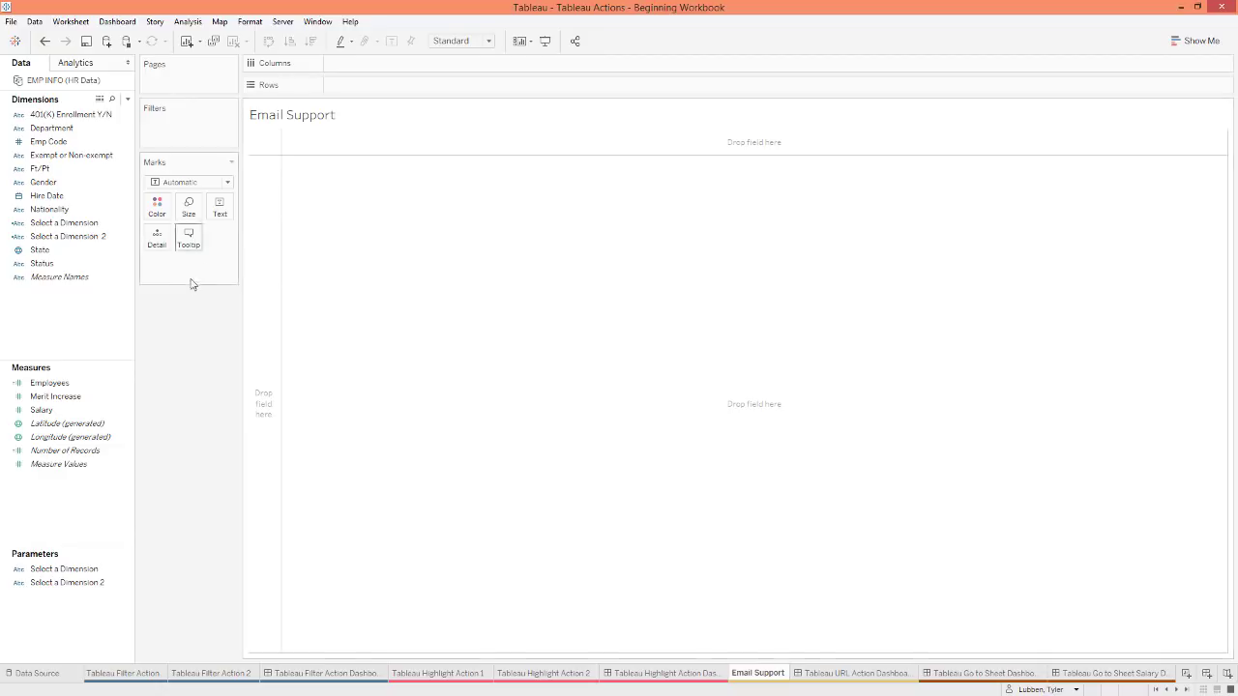
# Step: Create a calculated field named Email and place it on Rows
pyautogui.click(129, 100)
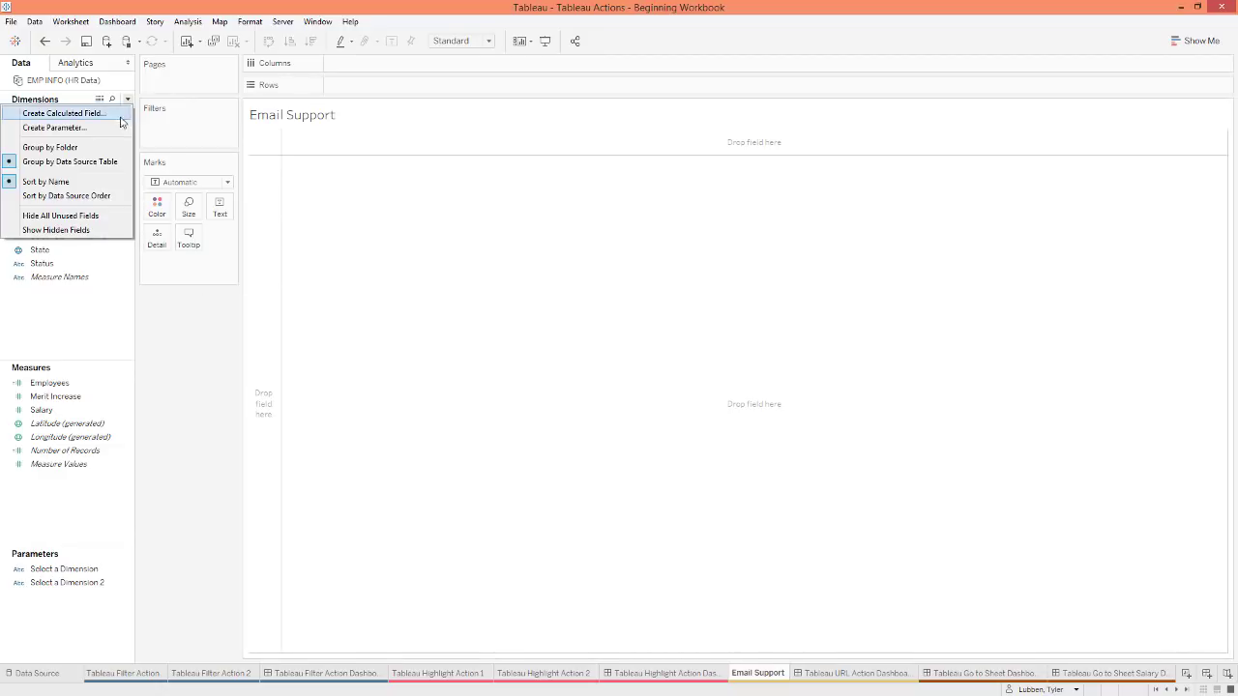
pyautogui.click(113, 115)
pyautogui.write('Email')
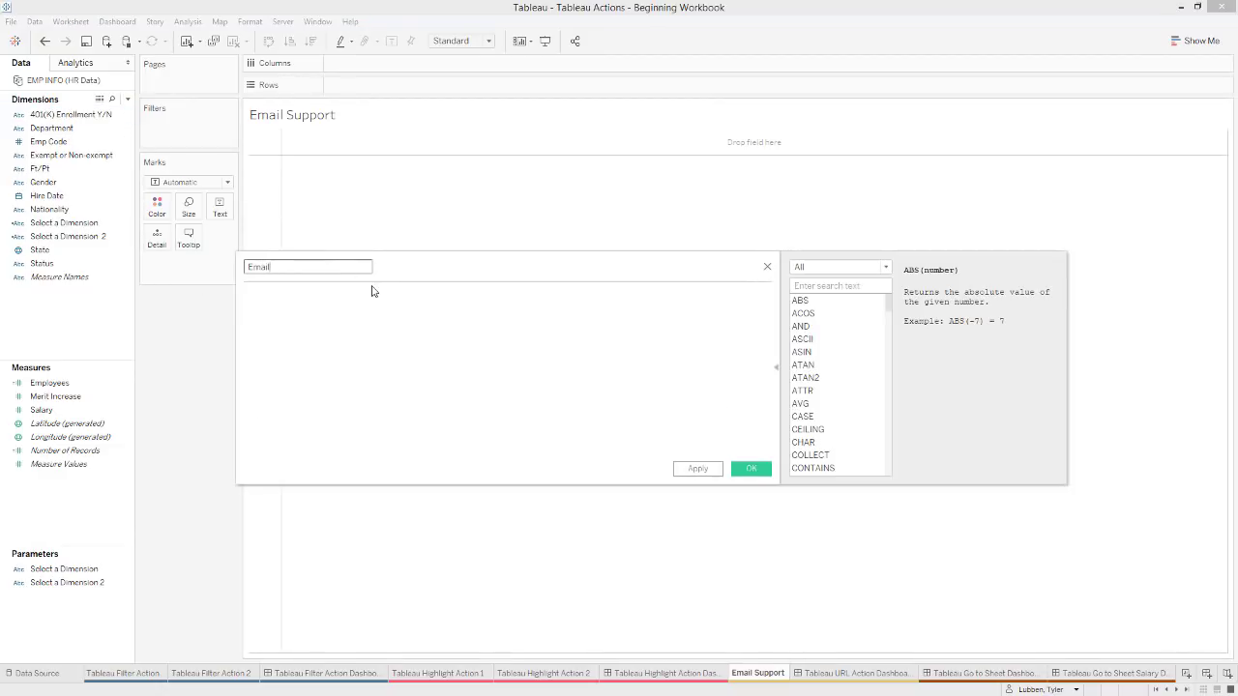
pyautogui.click(372, 291)
pyautogui.click(682, 467)
pyautogui.click(742, 468)
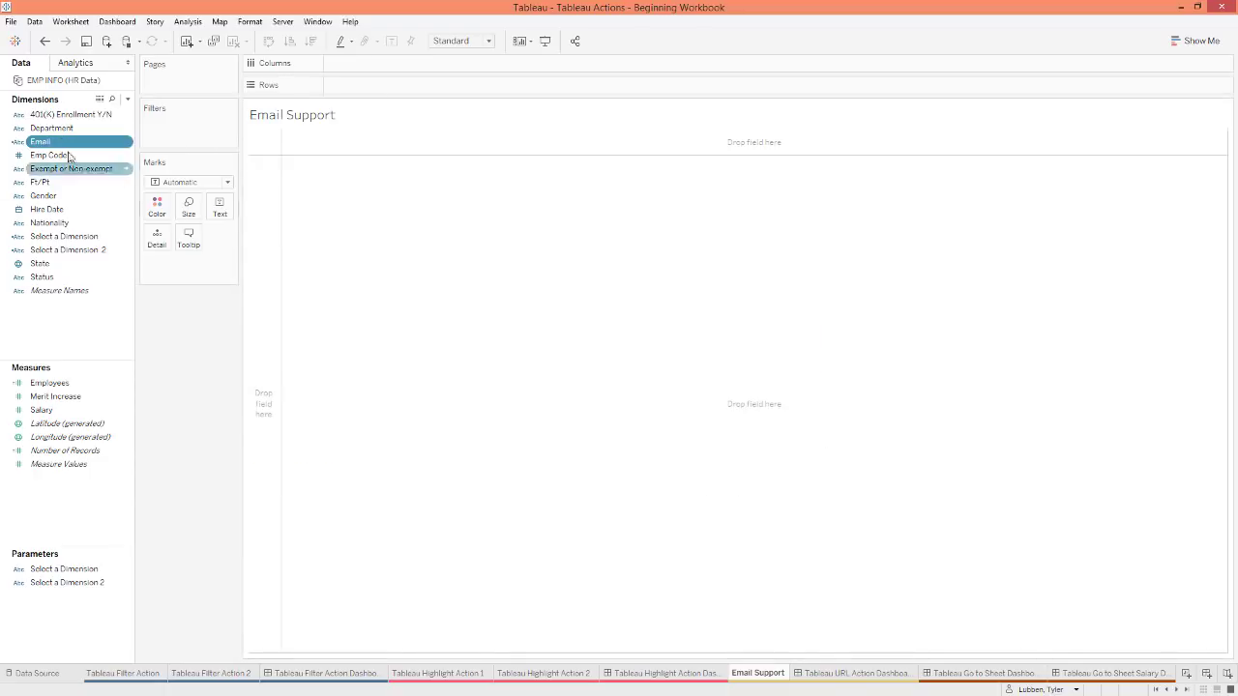
pyautogui.moveTo(61, 141); pyautogui.dragTo(474, 85)
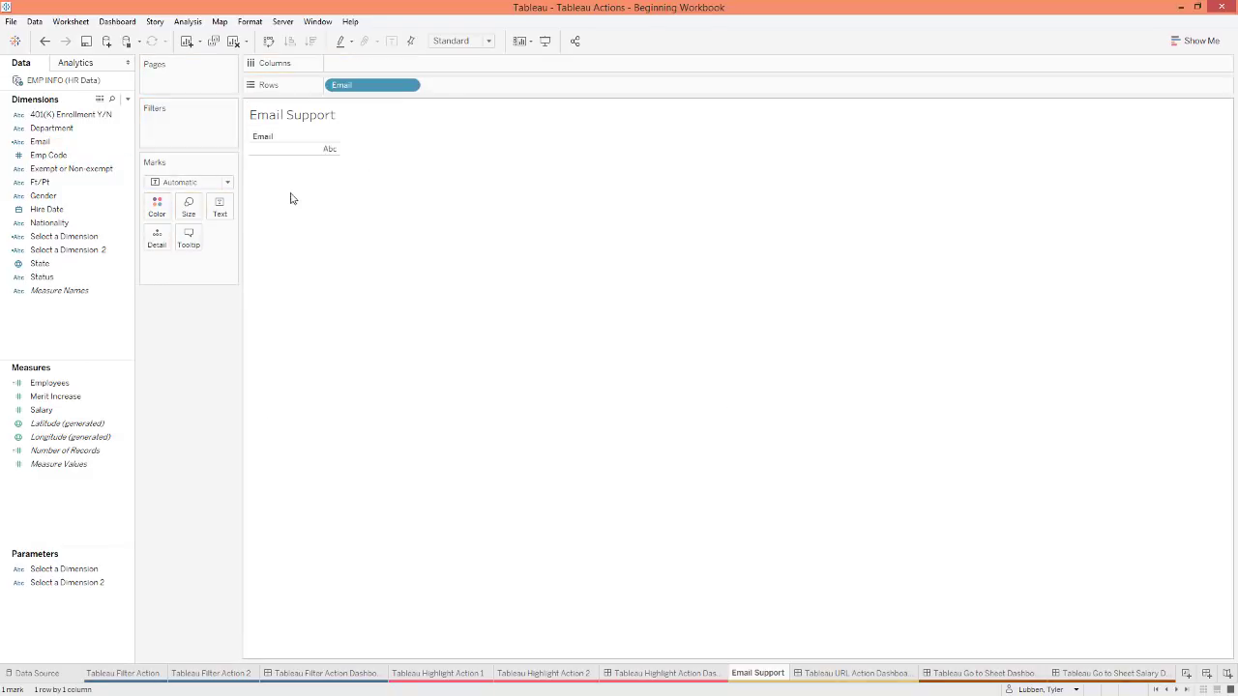
# Step: Set the mark type to Shape and assign the mail envelope from the Custom Icons palette as the shape
pyautogui.click(209, 184)
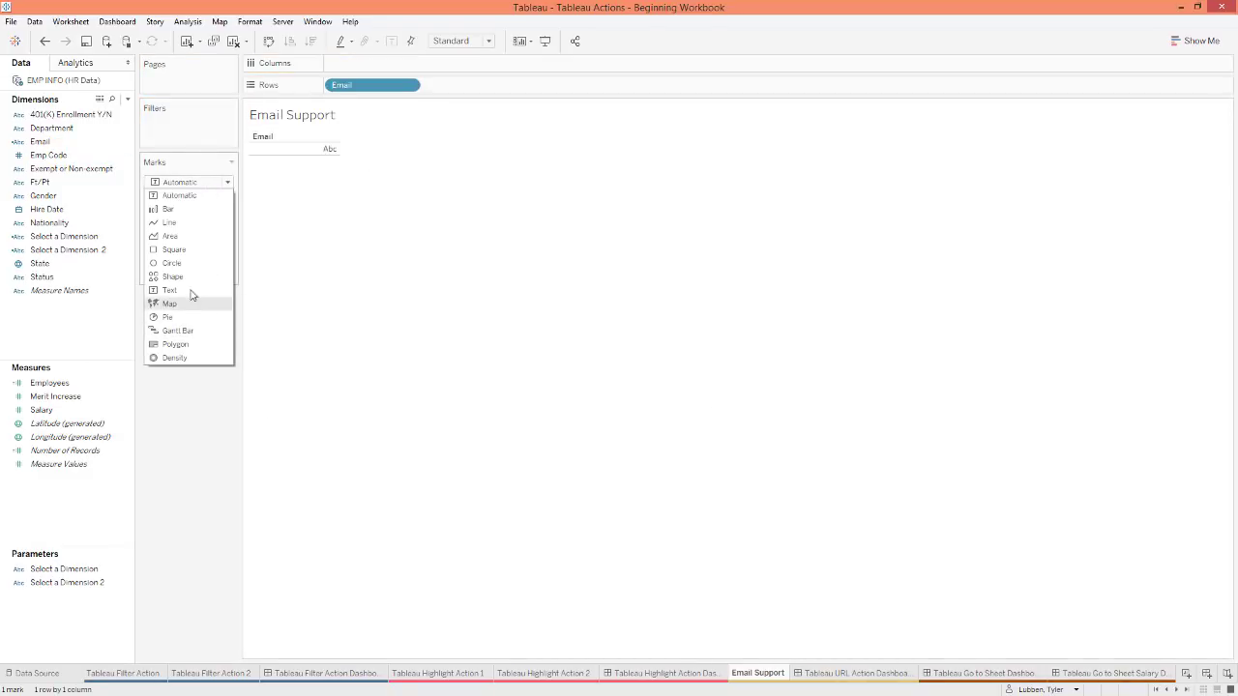
pyautogui.click(187, 280)
pyautogui.click(221, 237)
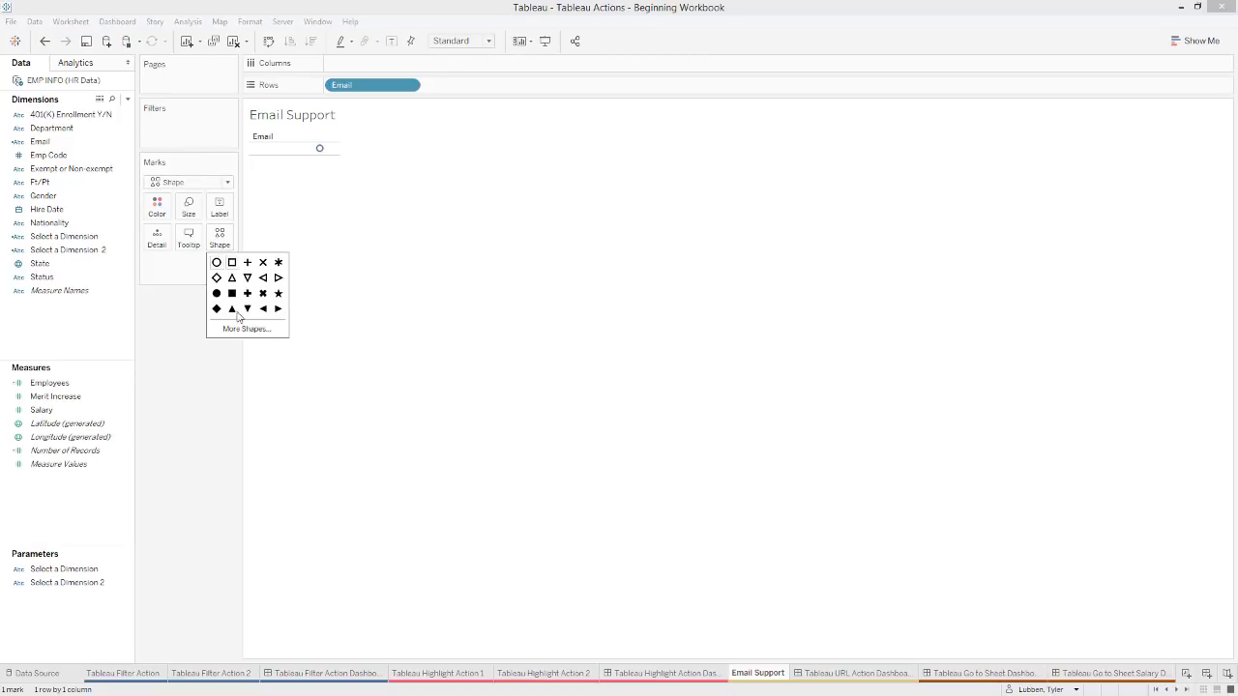
pyautogui.click(241, 329)
pyautogui.click(631, 265)
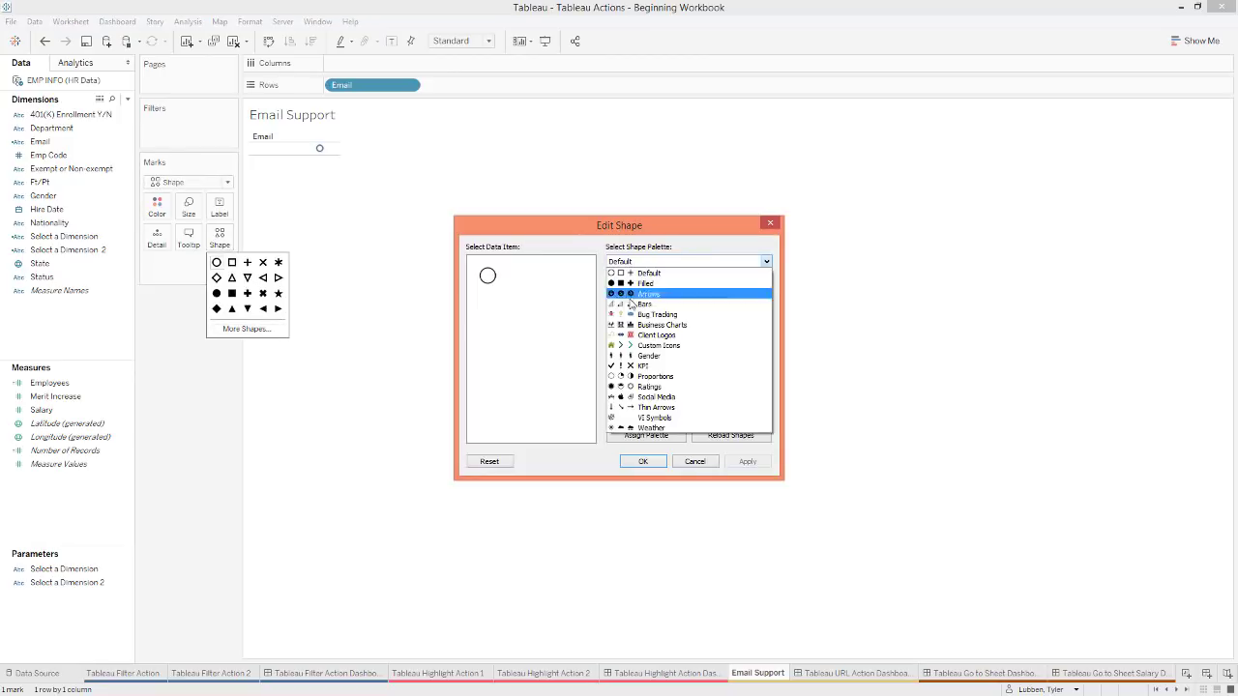
pyautogui.click(642, 345)
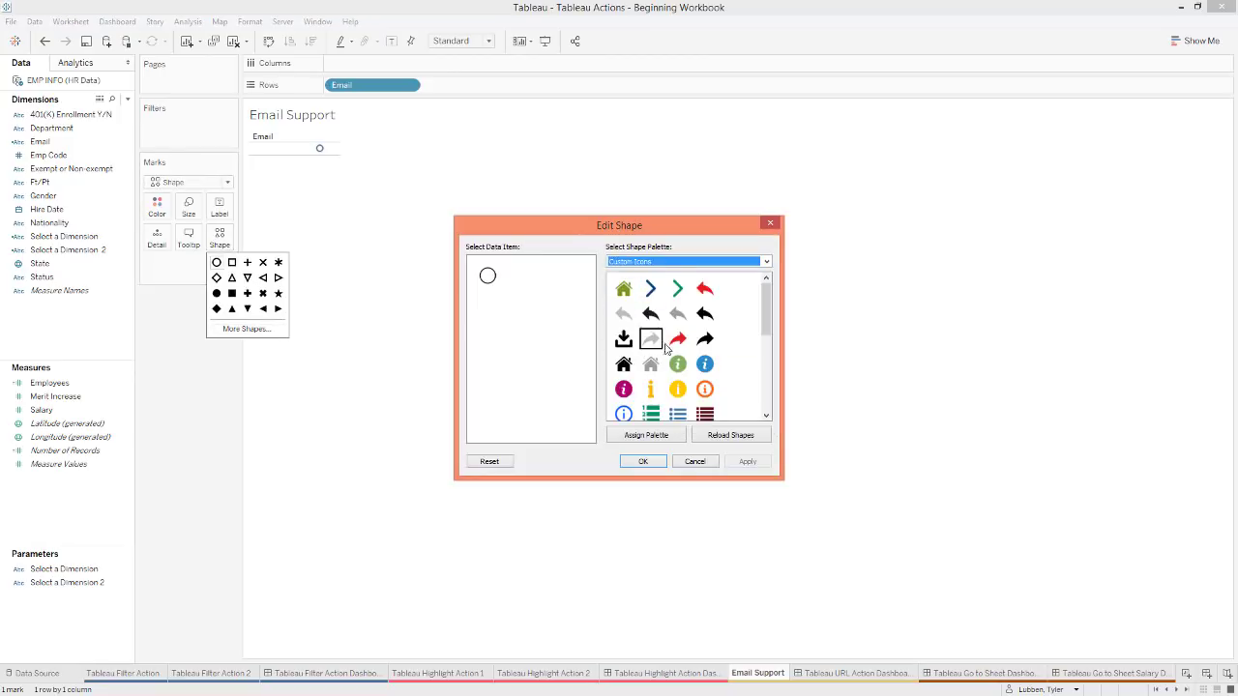
pyautogui.scroll(-3, 655, 384)
pyautogui.click(623, 284)
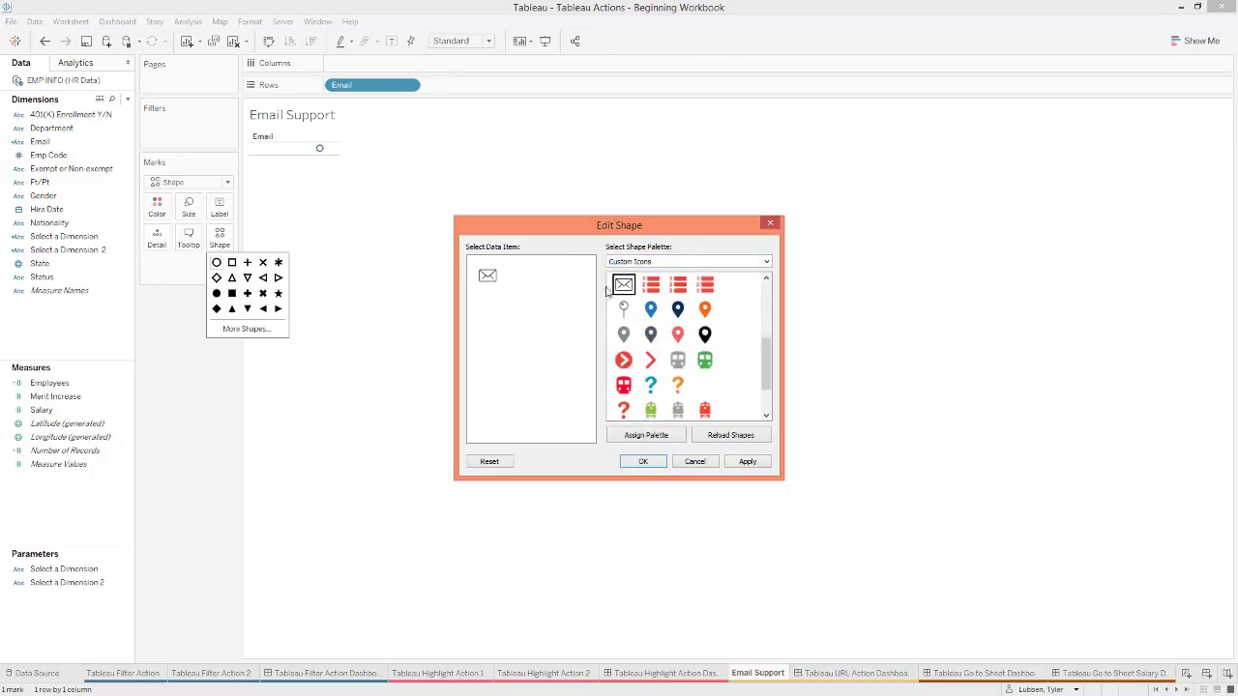
pyautogui.click(624, 284)
pyautogui.click(642, 461)
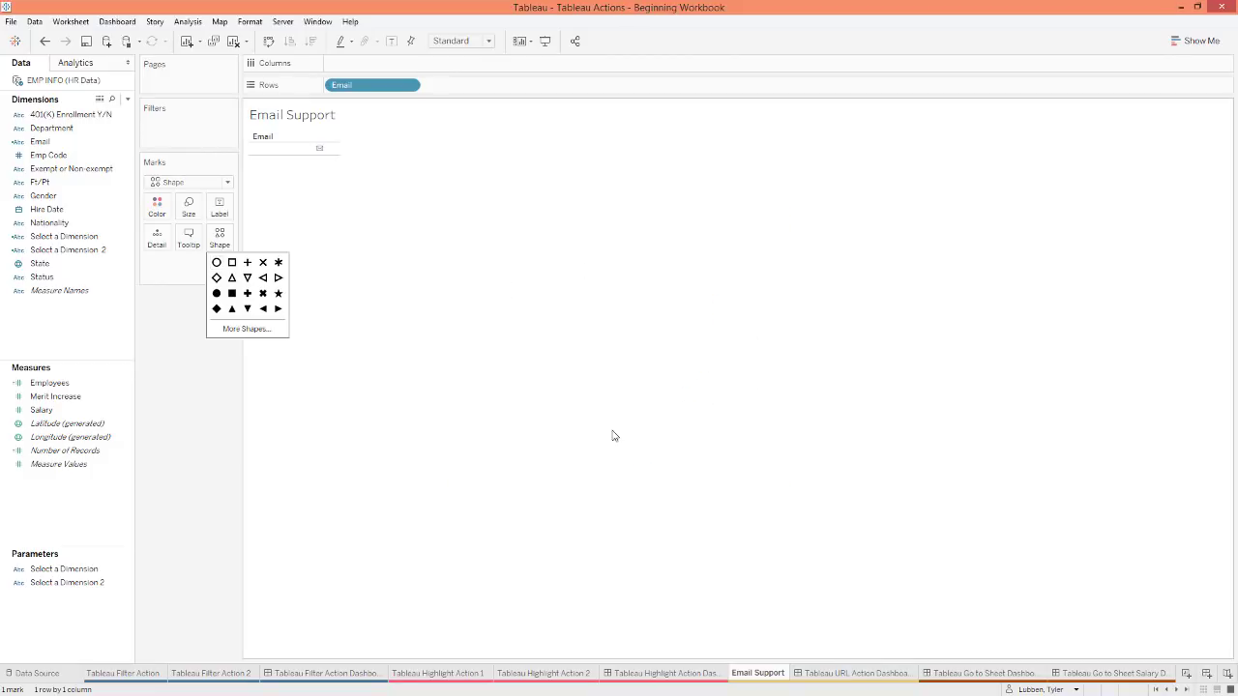
pyautogui.click(357, 183)
# Step: Hide the Email row header on the Email Support sheet and set the pane border of the row divider to None
pyautogui.rightClick(280, 153)
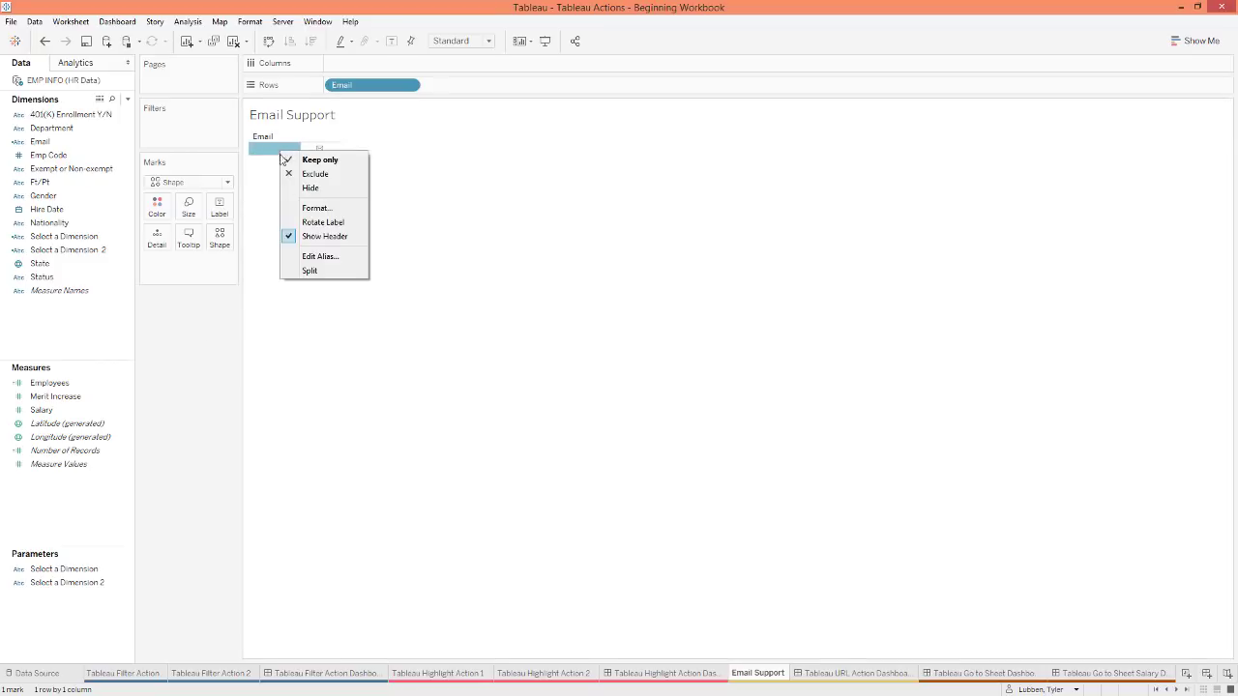
pyautogui.click(310, 239)
pyautogui.rightClick(283, 141)
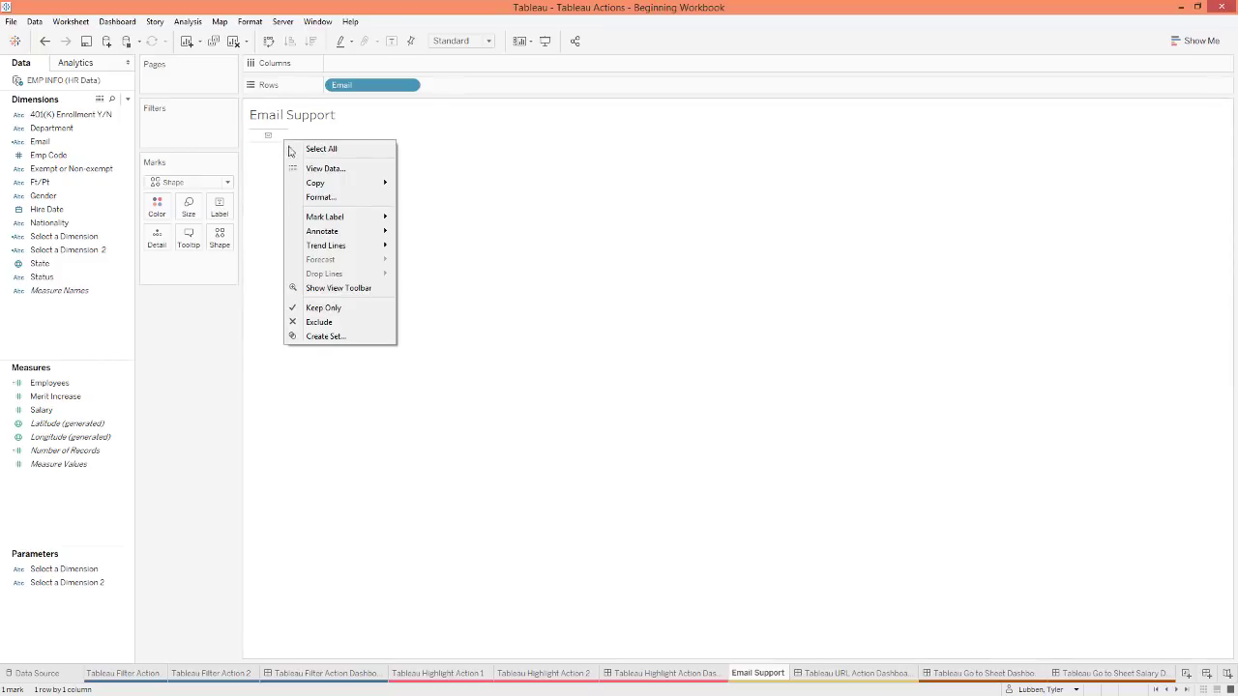
pyautogui.click(322, 199)
pyautogui.click(63, 85)
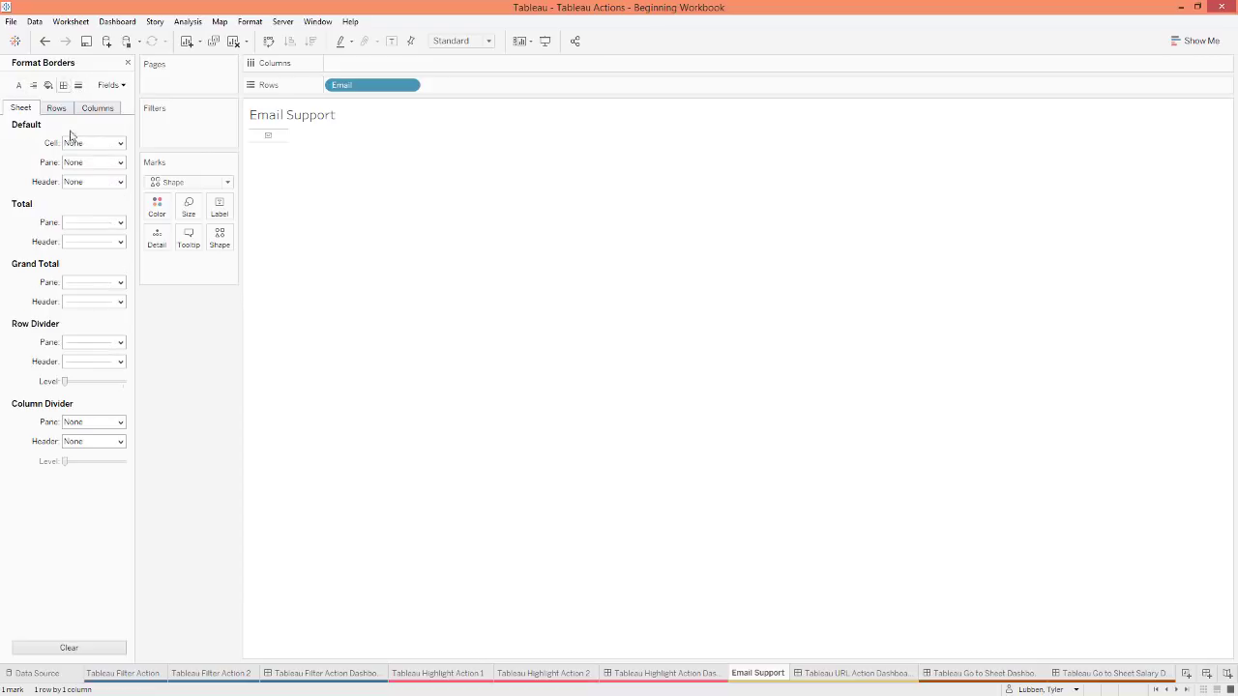
pyautogui.click(92, 343)
pyautogui.click(102, 357)
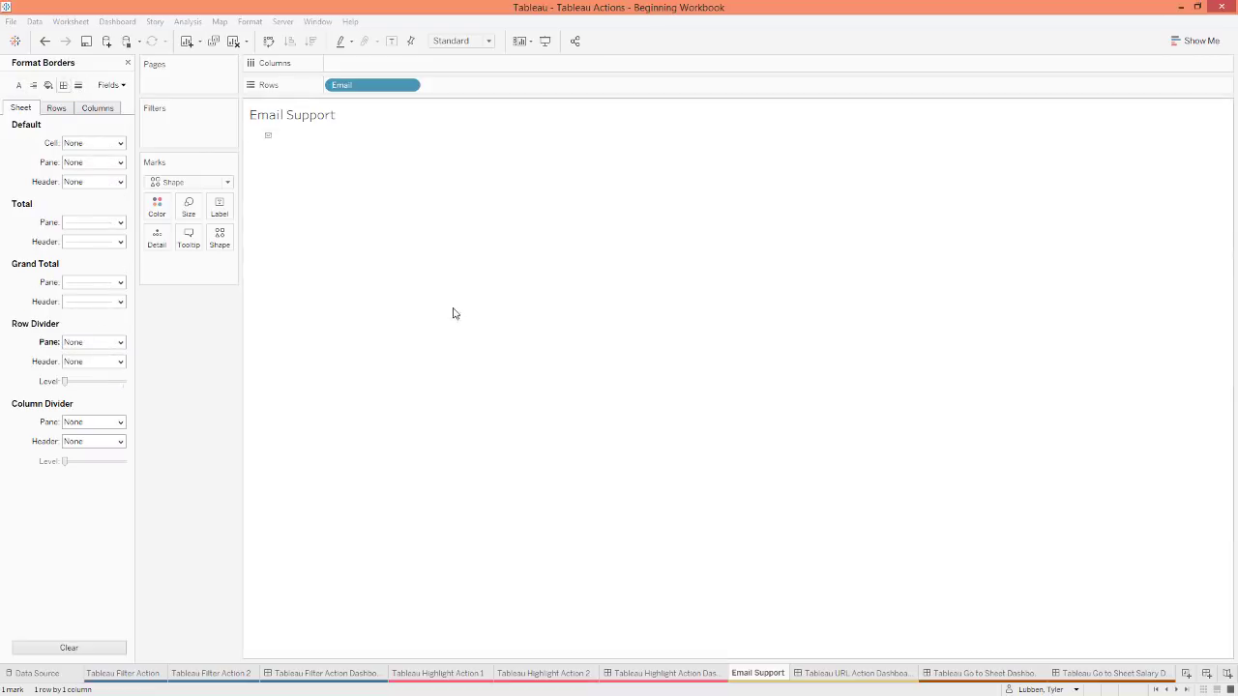
# Step: Enlarge the mail icon mark on the Email Support sheet
pyautogui.click(200, 216)
pyautogui.moveTo(215, 238); pyautogui.dragTo(241, 241)
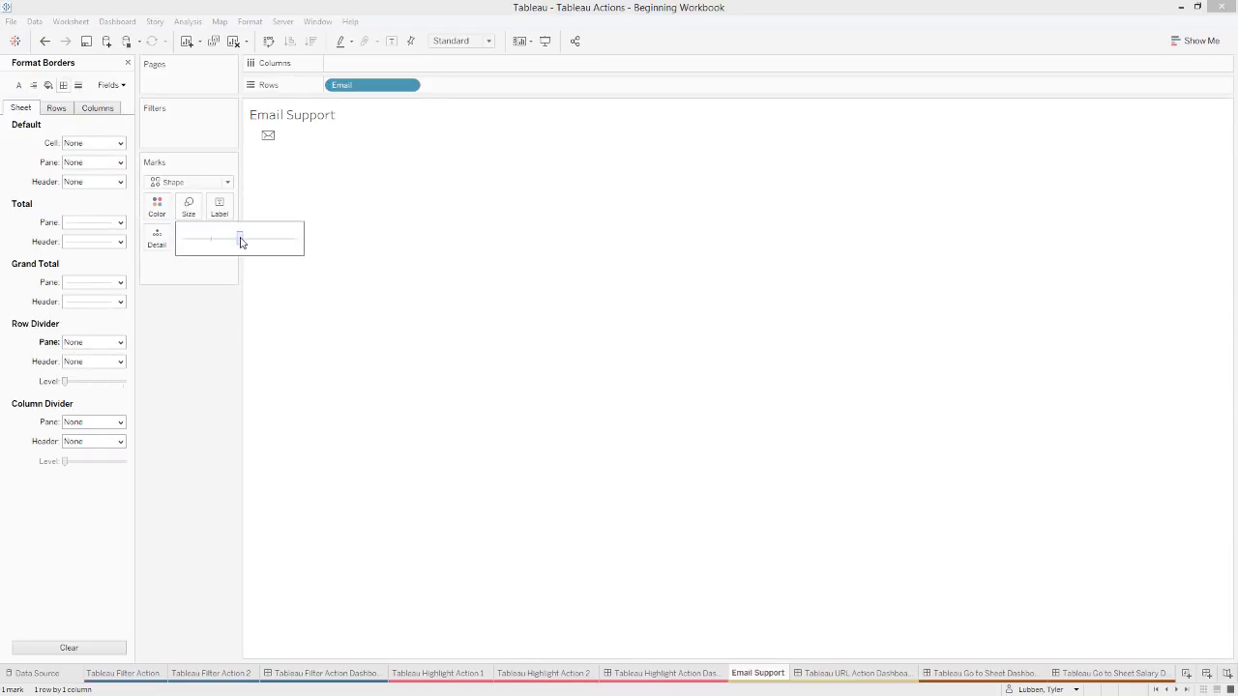
pyautogui.click(303, 306)
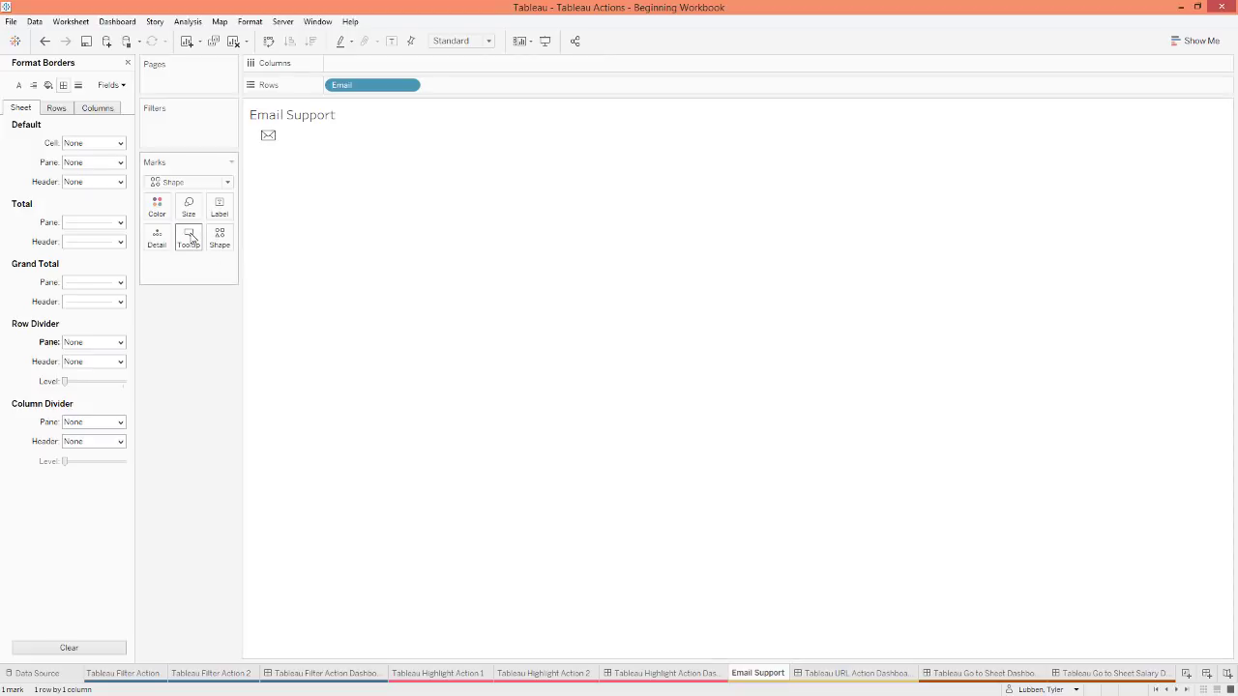
# Step: Replace the mark's tooltip text with "Click this to email support."
pyautogui.click(191, 240)
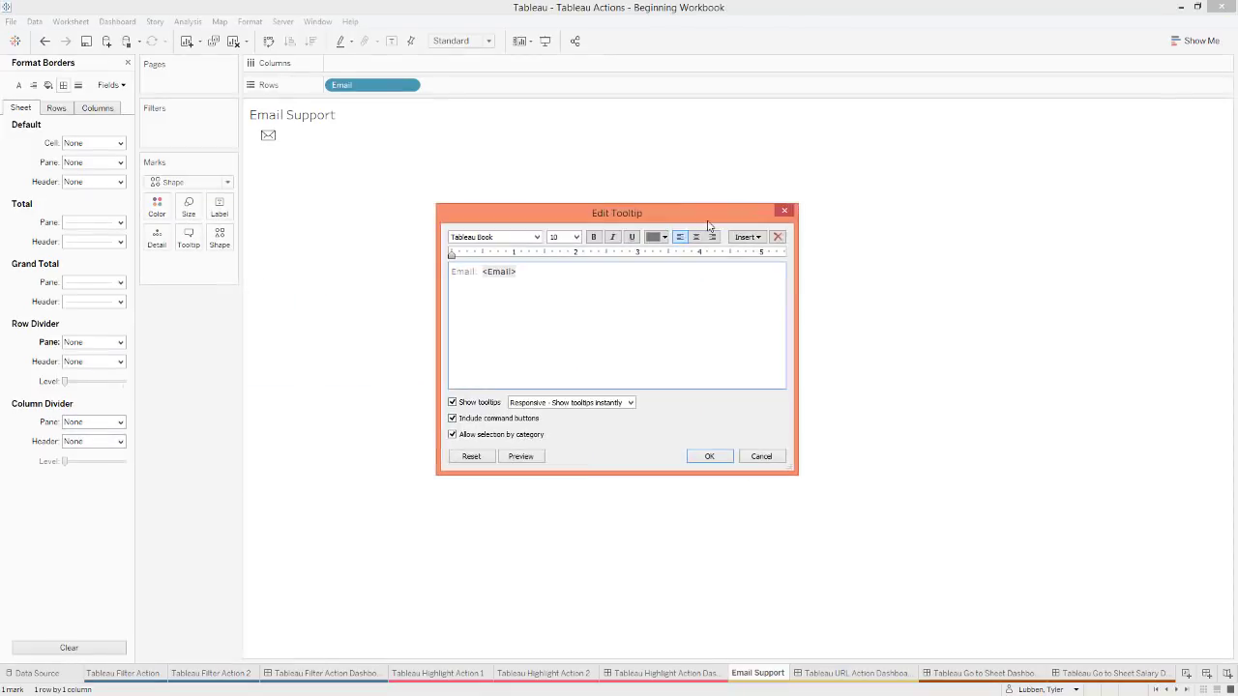
pyautogui.hotkey('ctrl', 'a')
pyautogui.write('click this to email supp')
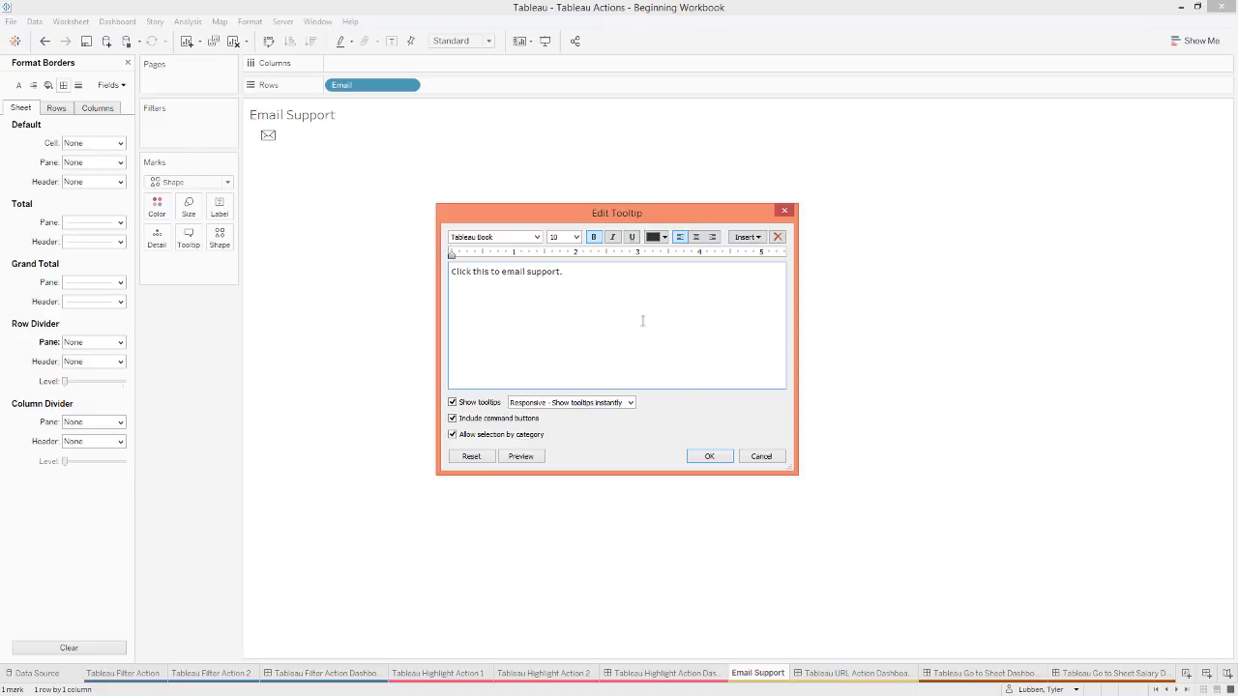
pyautogui.click(709, 457)
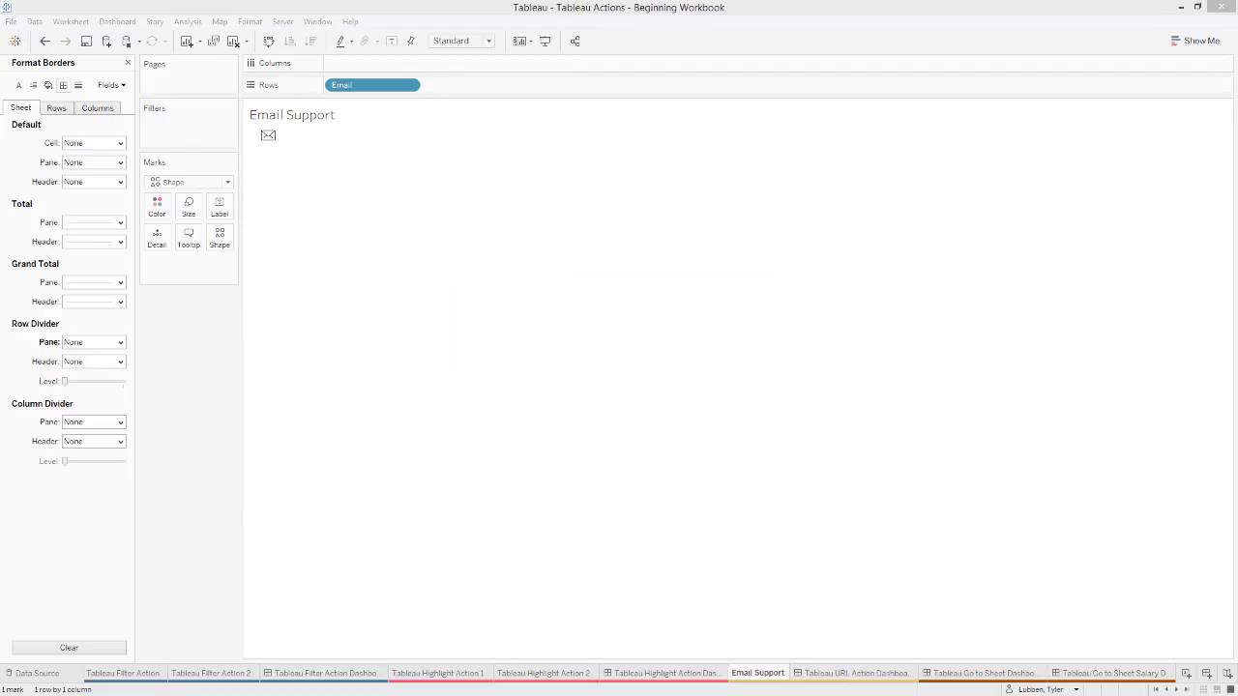
# Step: Open the Tableau URL Action Dashboard and place the Email Support sheet on it as a floating object over the bar chart
pyautogui.click(819, 675)
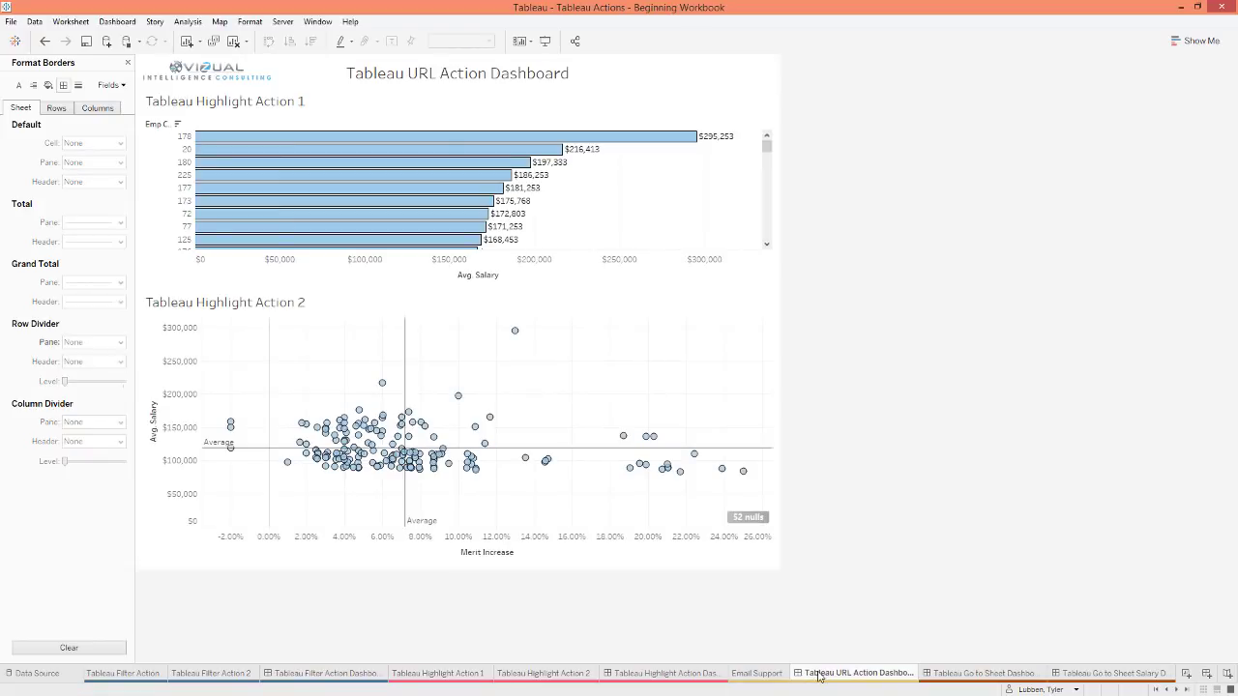
pyautogui.click(678, 680)
pyautogui.click(128, 62)
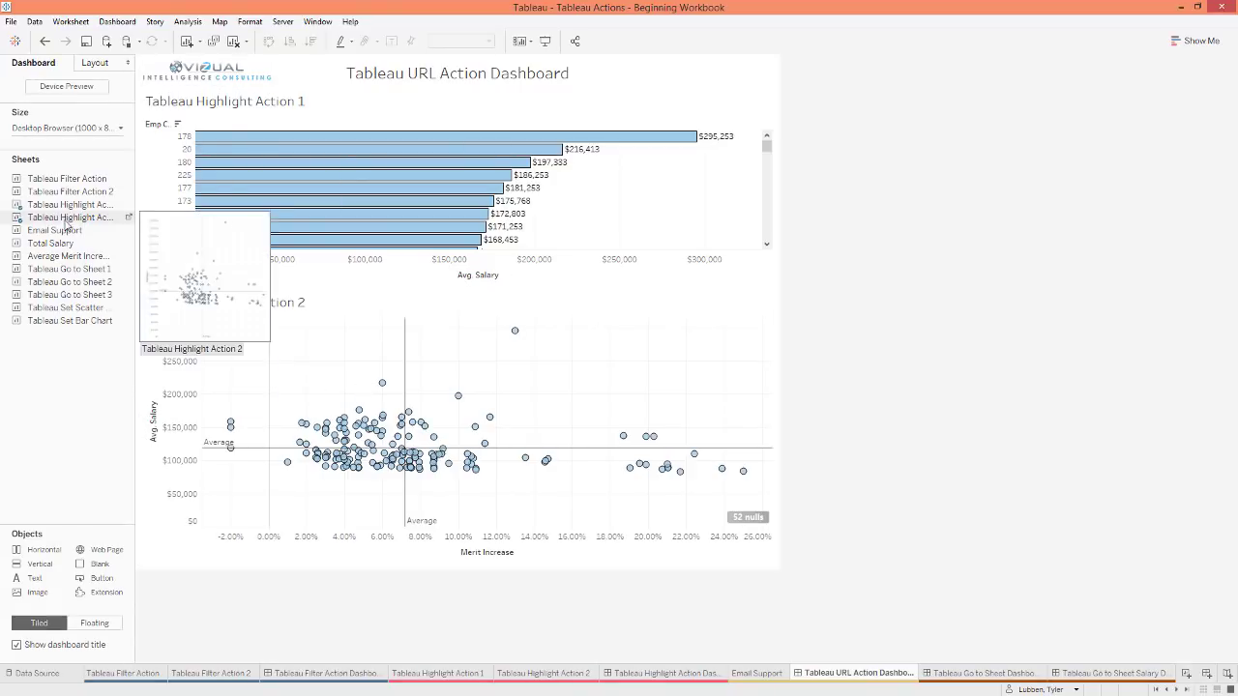
pyautogui.moveTo(58, 239); pyautogui.dragTo(480, 106)
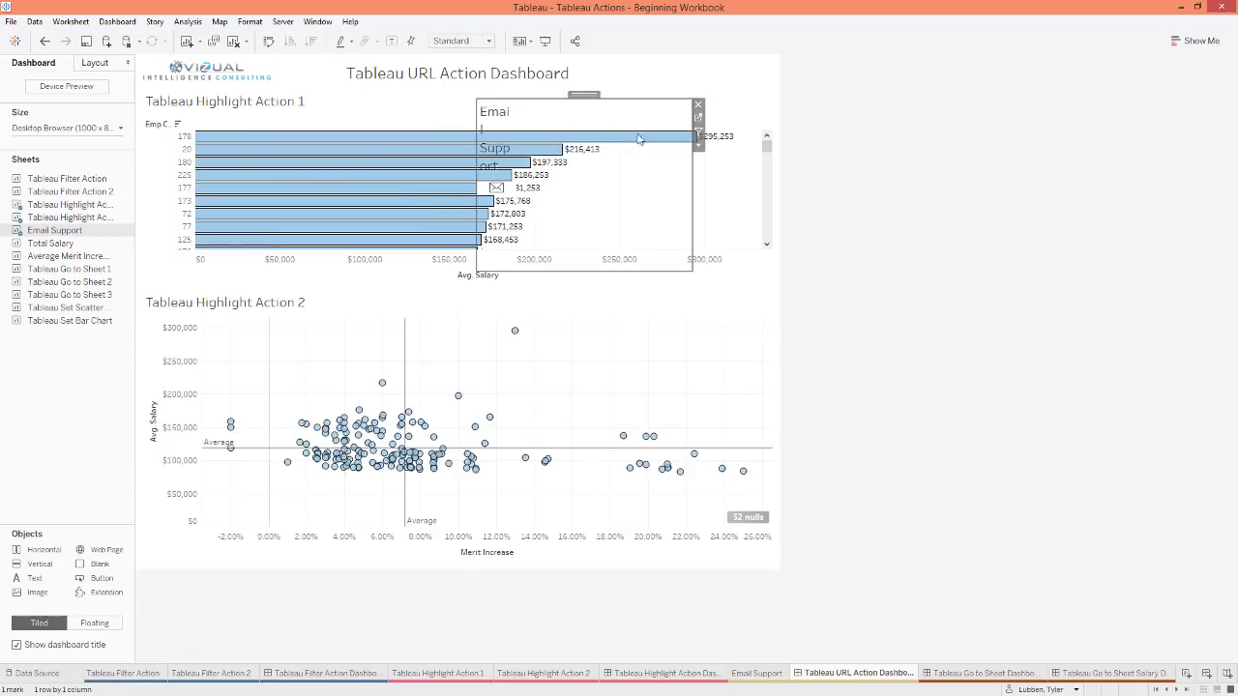
# Step: Set the floating Email Support sheet to fit Entire View and hide its title
pyautogui.click(698, 145)
pyautogui.moveTo(730, 195)
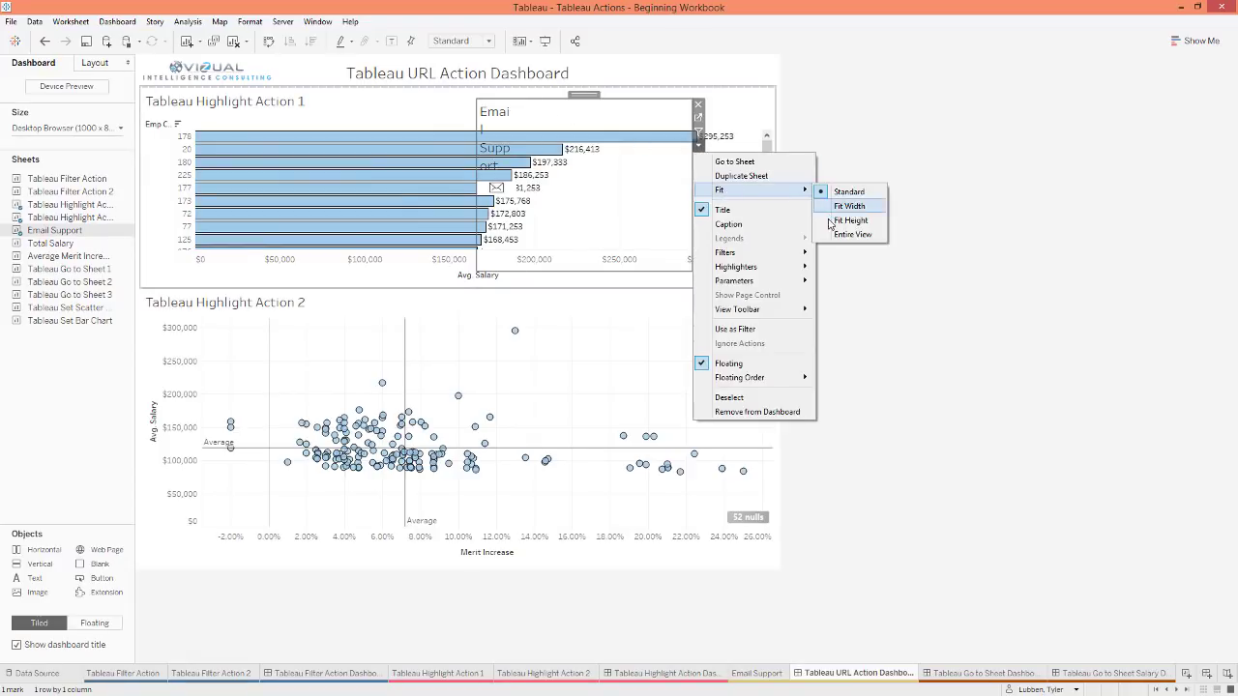
pyautogui.click(839, 232)
pyautogui.rightClick(523, 111)
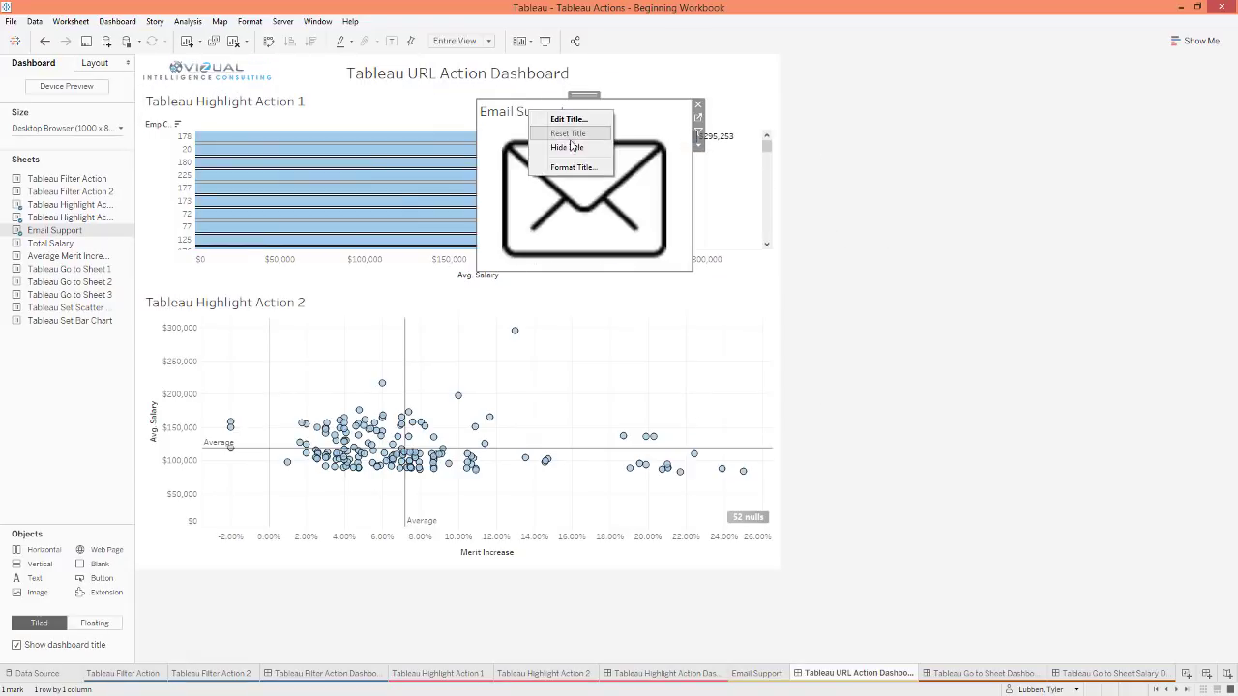
pyautogui.click(561, 143)
# Step: Shrink the floating mail icon and move it into the dashboard header, at the far end from the logo
pyautogui.moveTo(475, 270); pyautogui.dragTo(639, 138)
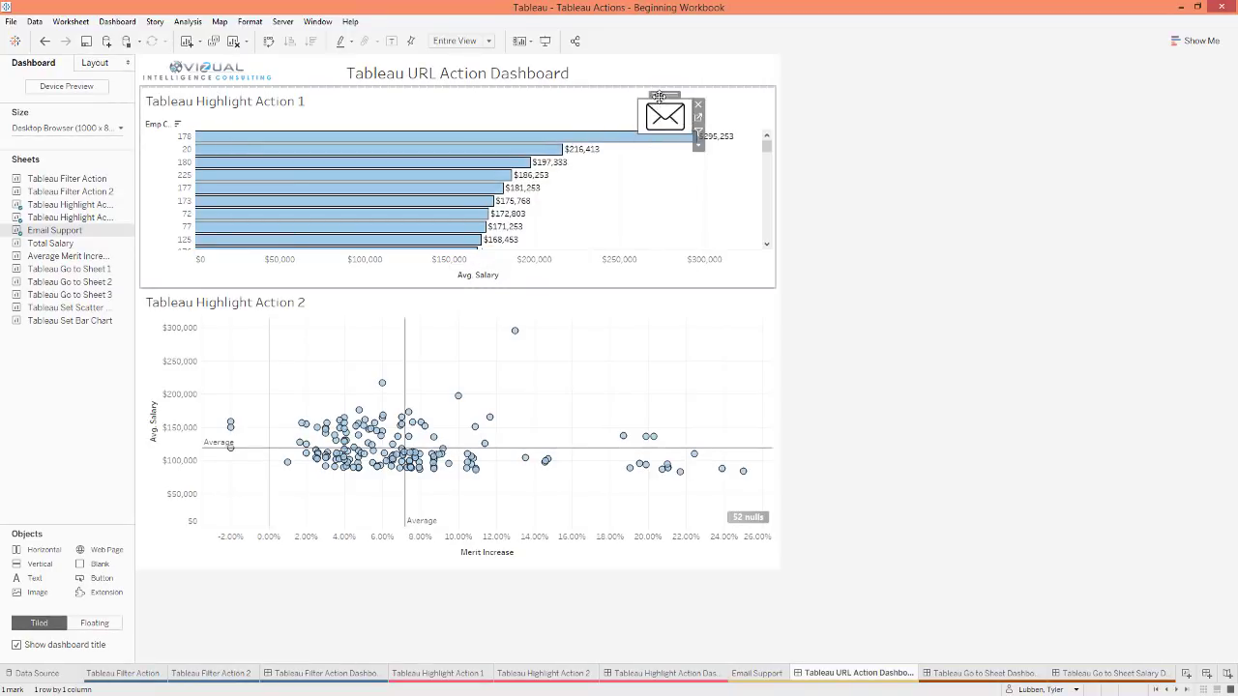
pyautogui.moveTo(660, 96); pyautogui.dragTo(744, 63)
pyautogui.click(826, 102)
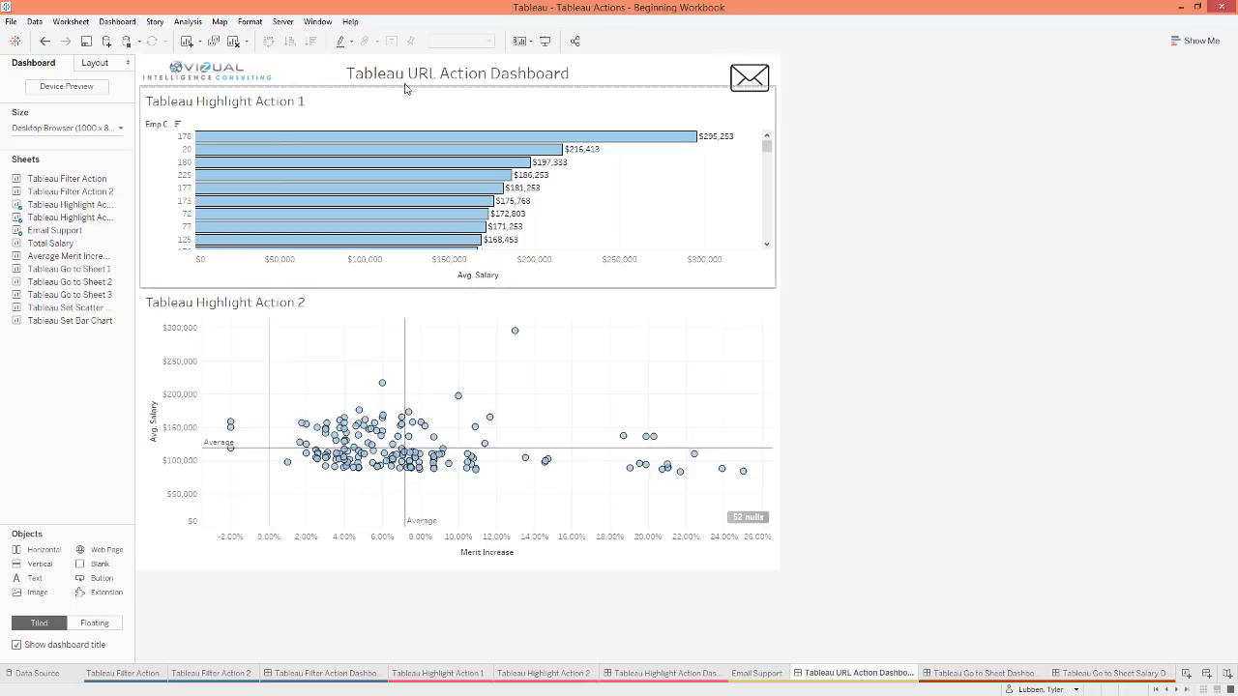
# Step: Add a URL action named Go to URL Action that runs on Select, with only Email Support as its source sheet
pyautogui.click(117, 21)
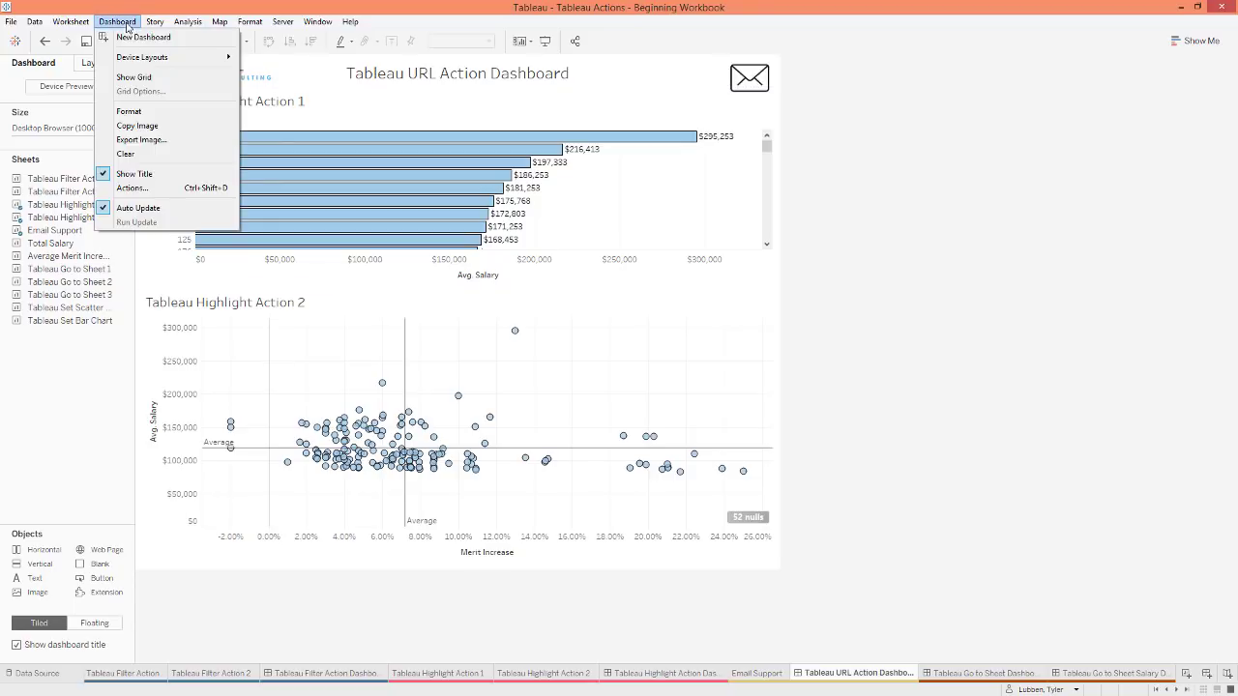
pyautogui.click(140, 189)
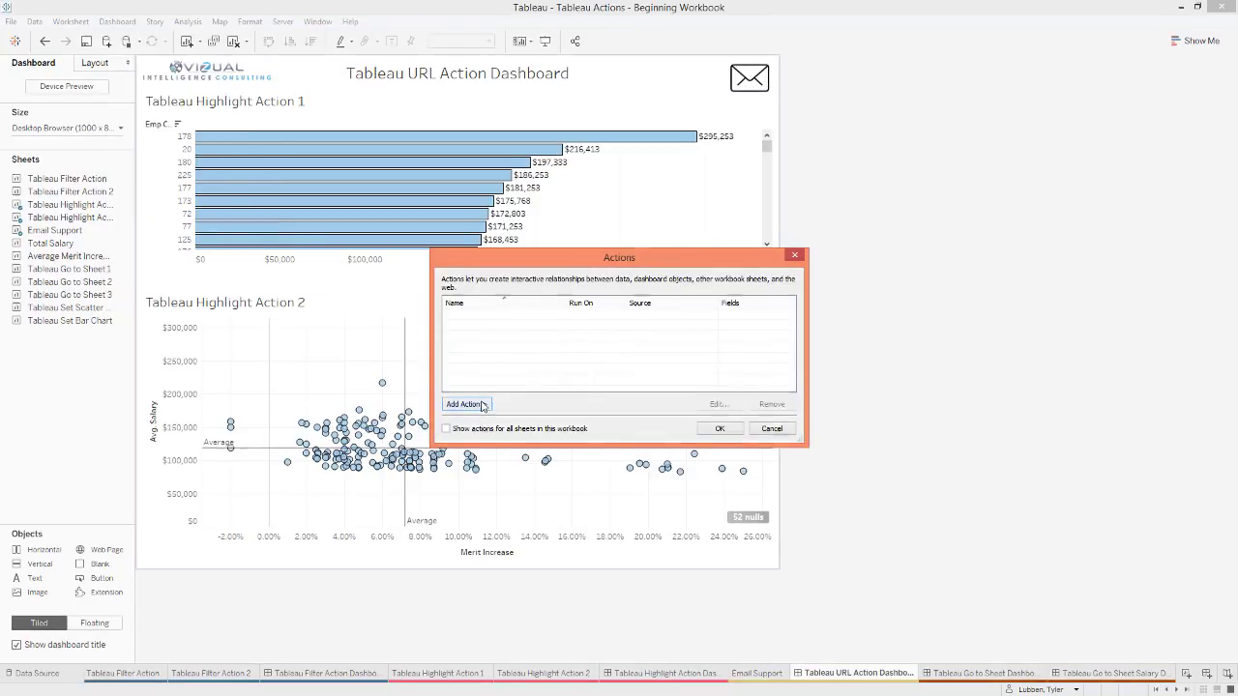
pyautogui.click(479, 407)
pyautogui.click(549, 437)
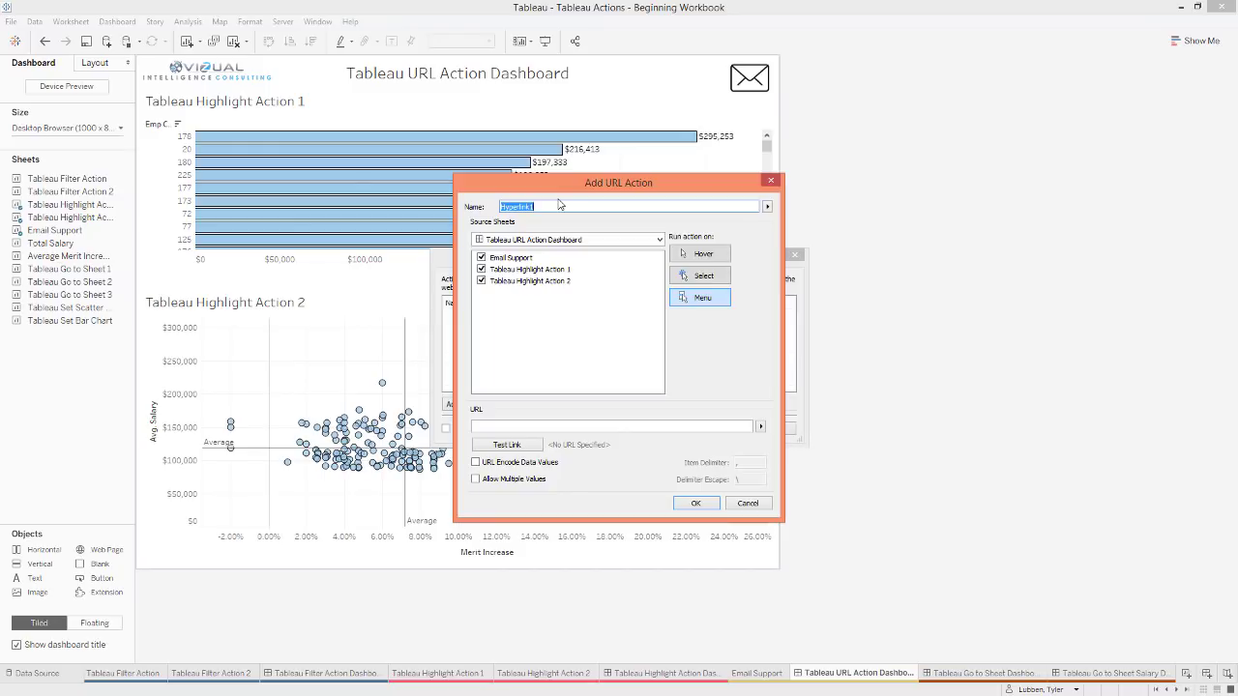
pyautogui.write('F')
pyautogui.click(704, 277)
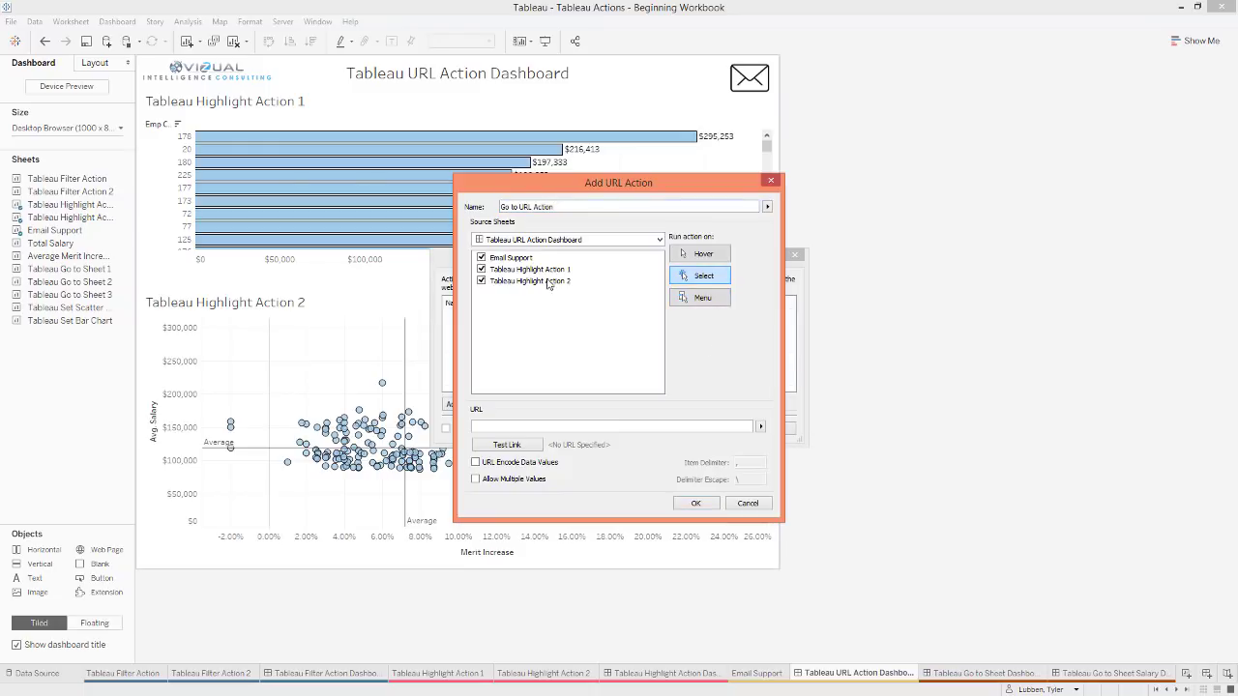
pyautogui.click(481, 269)
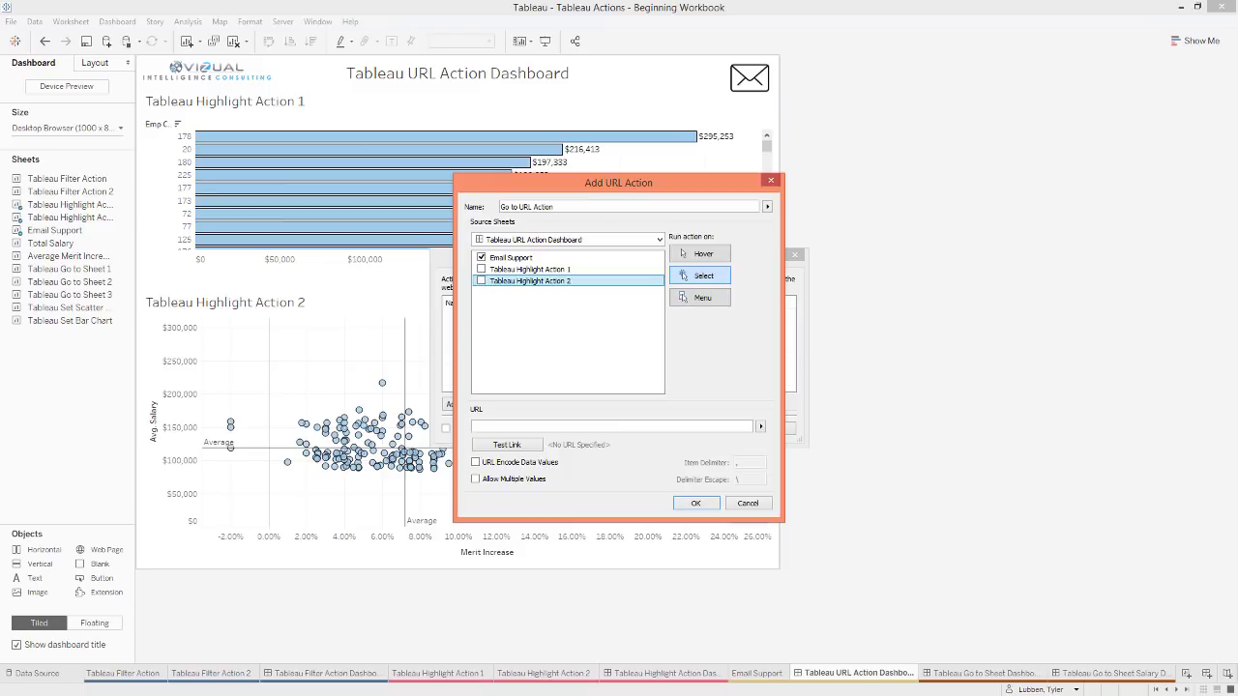
# Step: Set the action's URL to a mailto link with the support e-mail address and the subject "Tableau URL Dashboard Assistance", and review its parts
pyautogui.hotkey('alt', 'Tab')
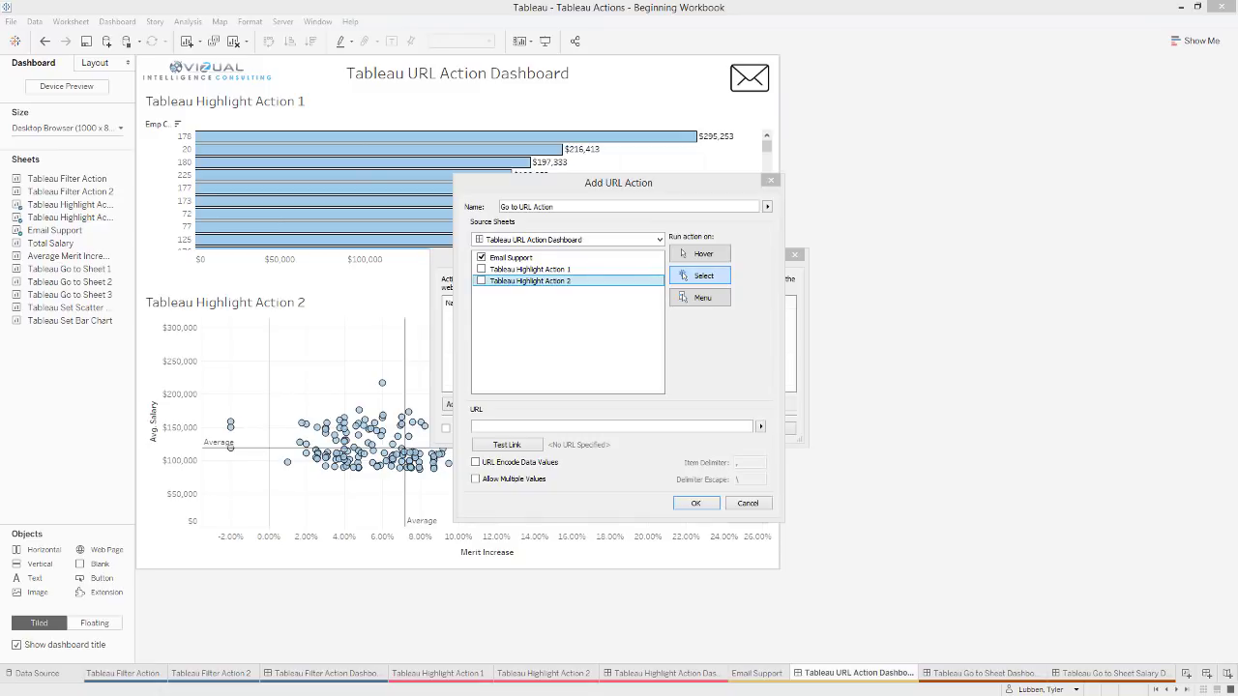
pyautogui.click(580, 426)
pyautogui.hotkey('ctrl', 'v')
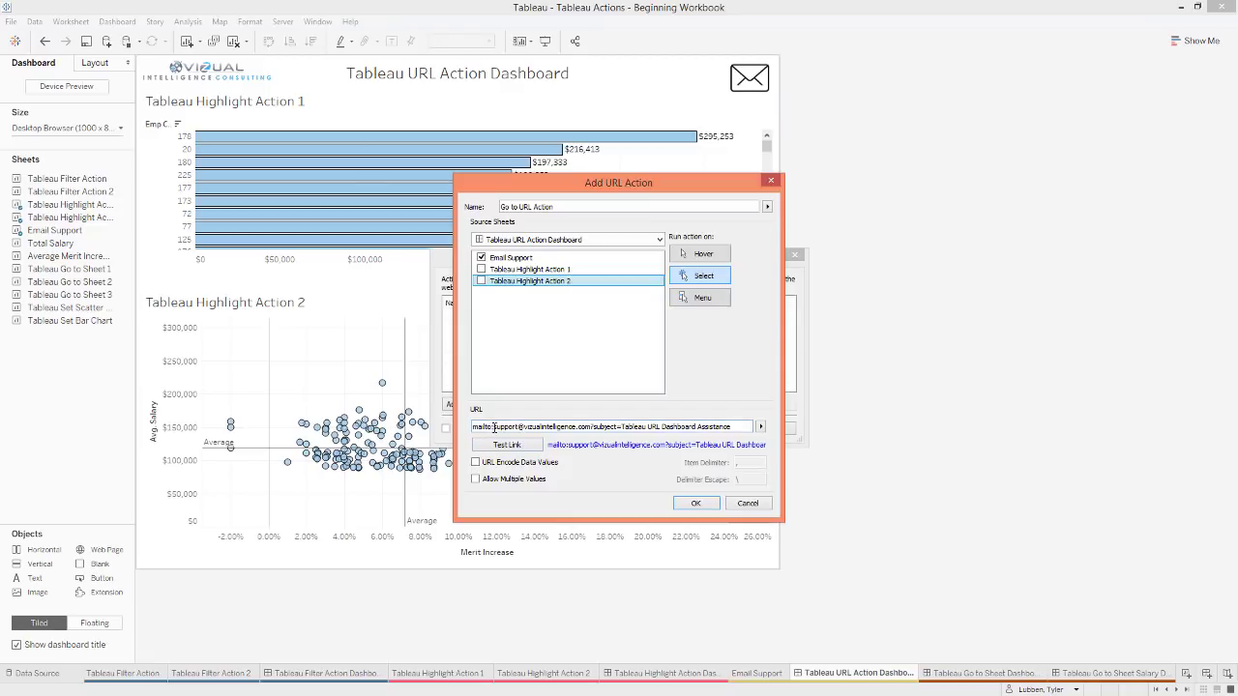
pyautogui.moveTo(494, 427); pyautogui.dragTo(466, 429)
pyautogui.moveTo(593, 426); pyautogui.dragTo(502, 430)
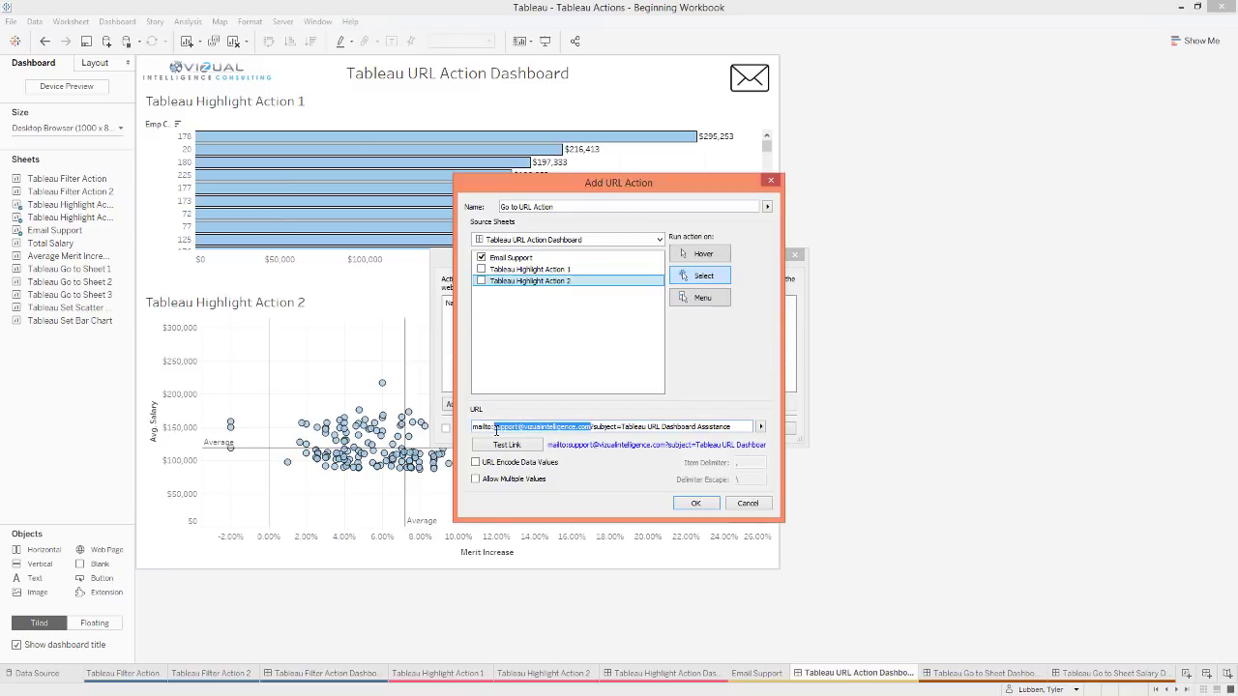
pyautogui.moveTo(620, 426); pyautogui.dragTo(589, 432)
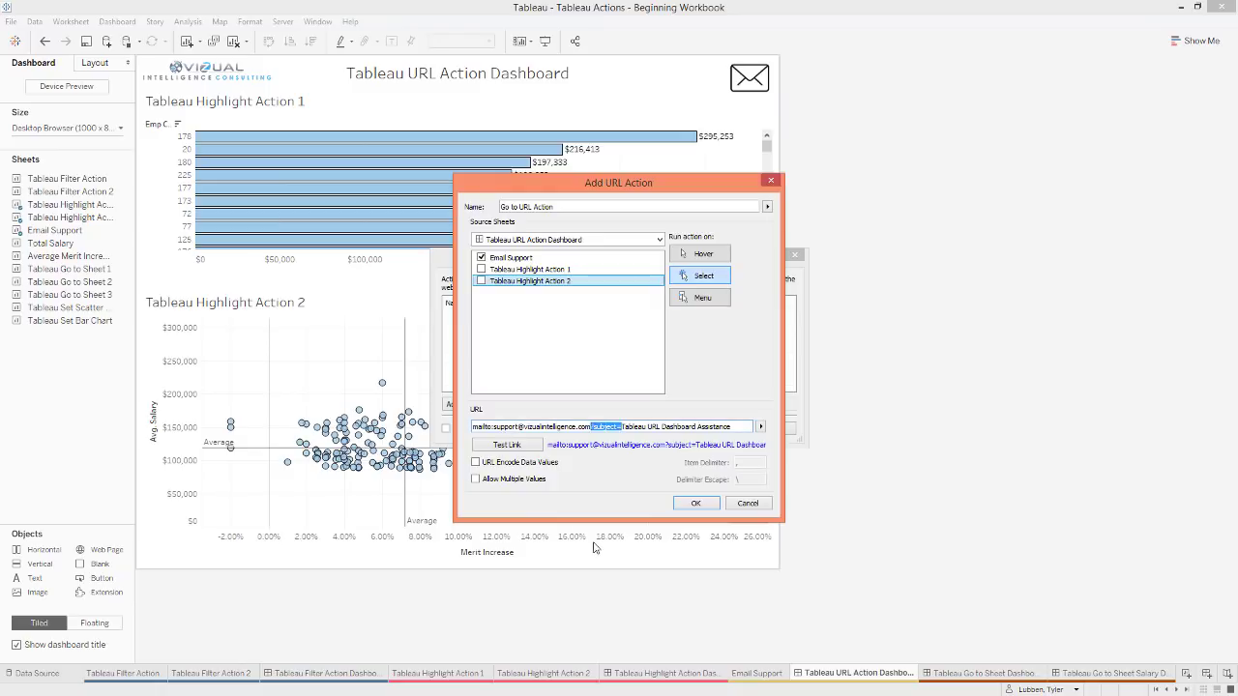
pyautogui.moveTo(727, 426); pyautogui.dragTo(622, 432)
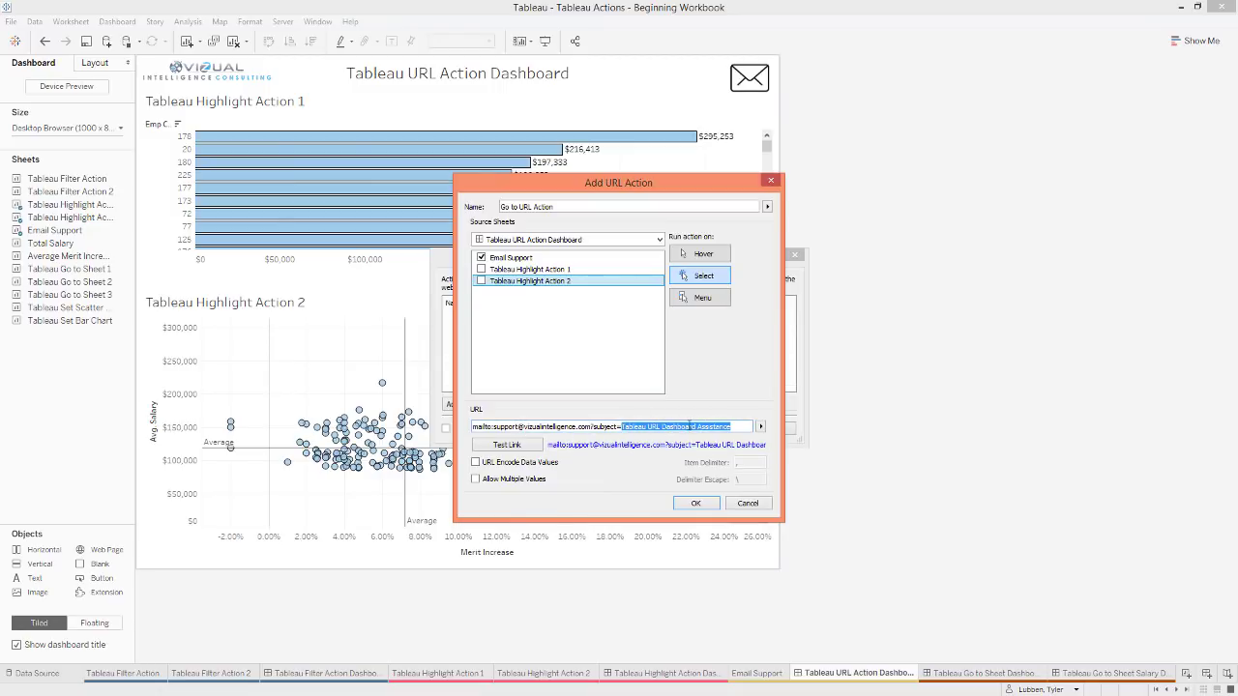
# Step: Test the mailto link, checking the generated message's recipient and subject and discarding its draft, and save the URL action
pyautogui.click(523, 447)
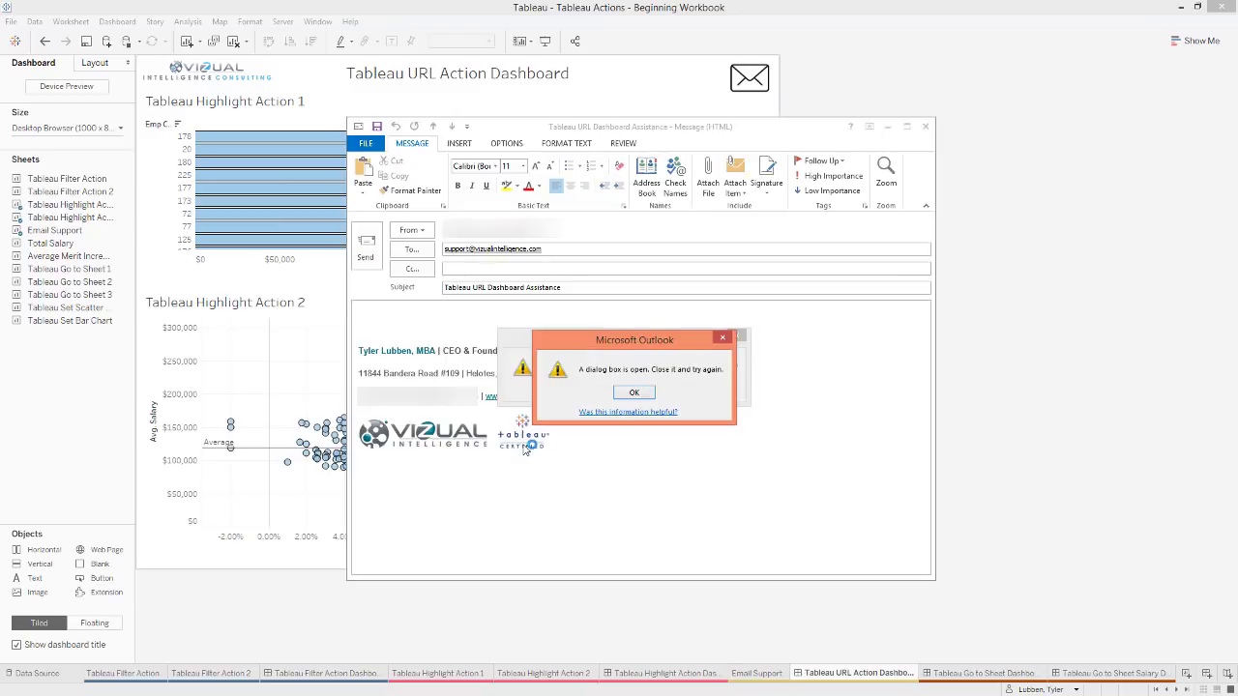
pyautogui.click(634, 392)
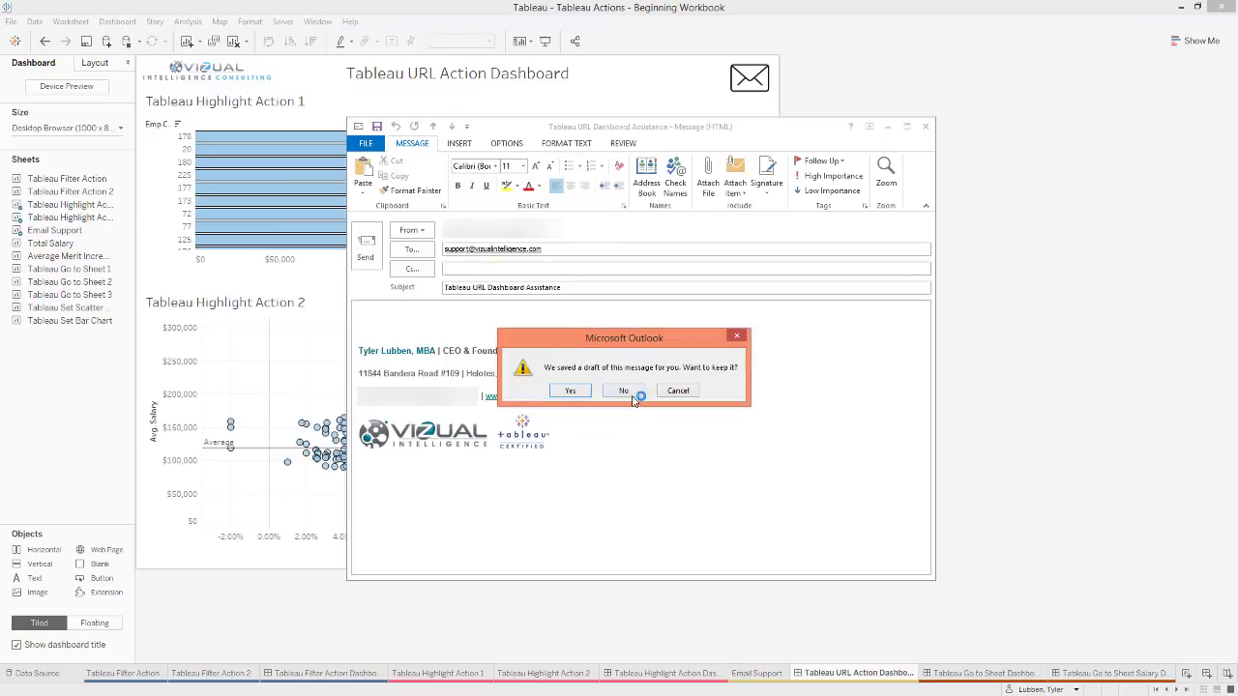
pyautogui.click(732, 338)
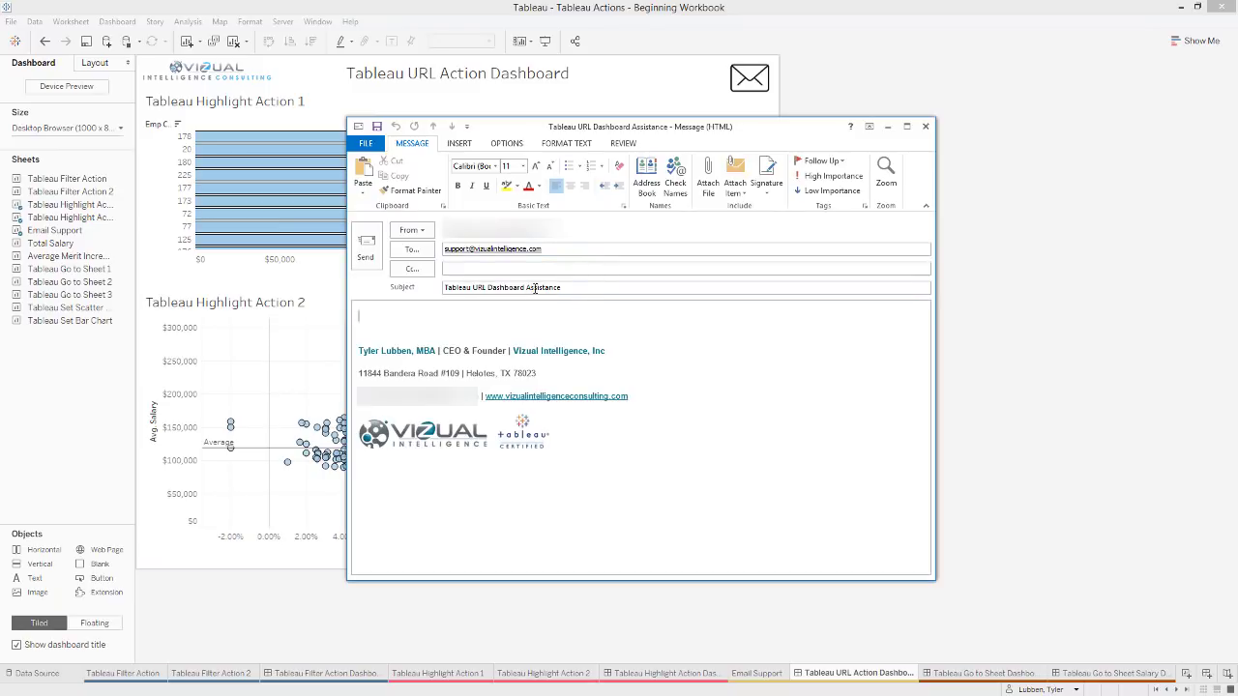
pyautogui.click(554, 249)
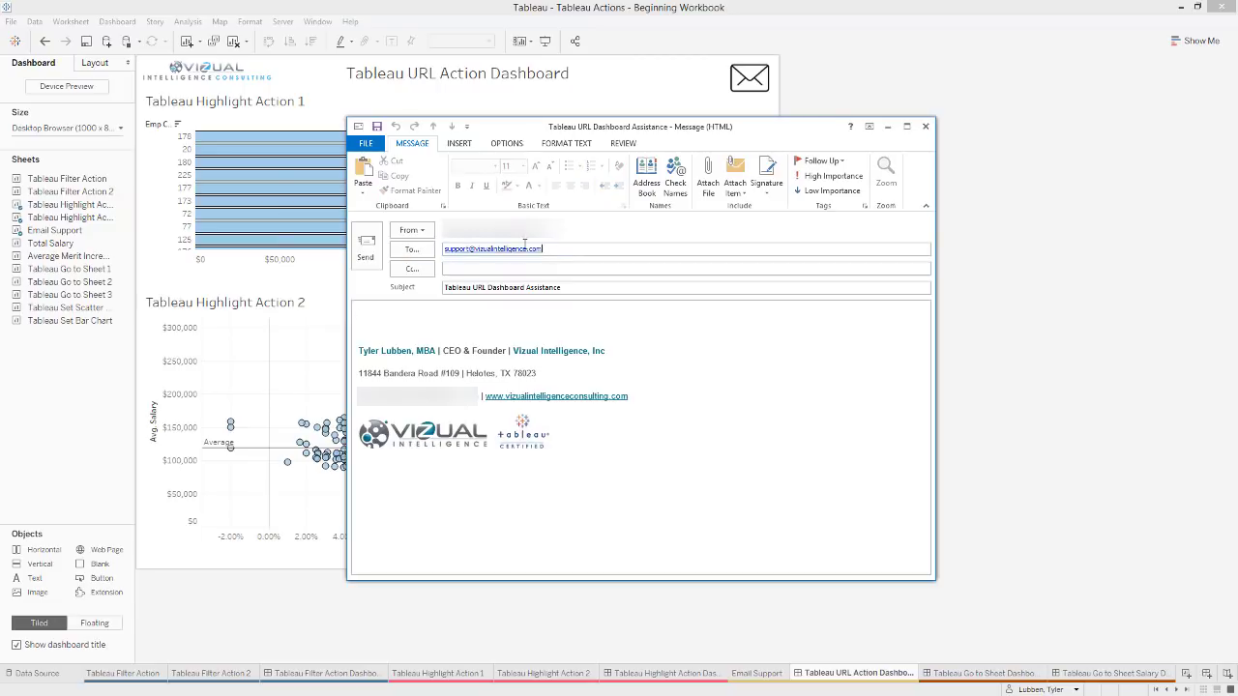
pyautogui.moveTo(500, 242)
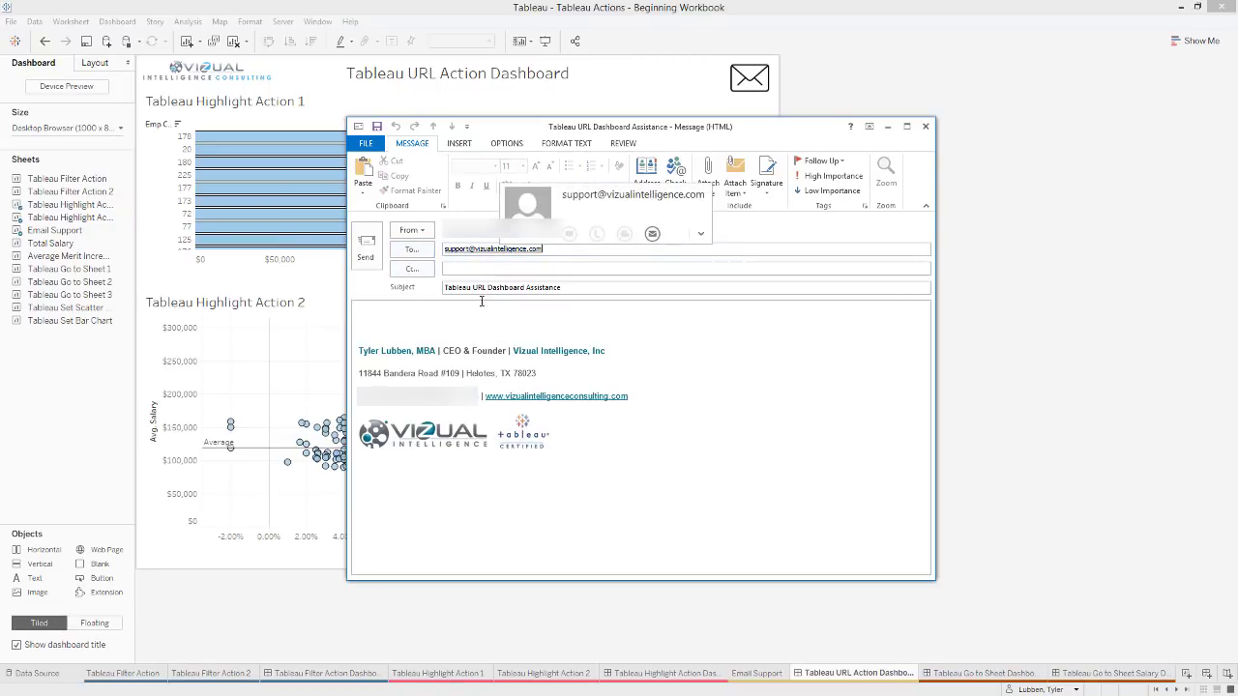
pyautogui.click(448, 310)
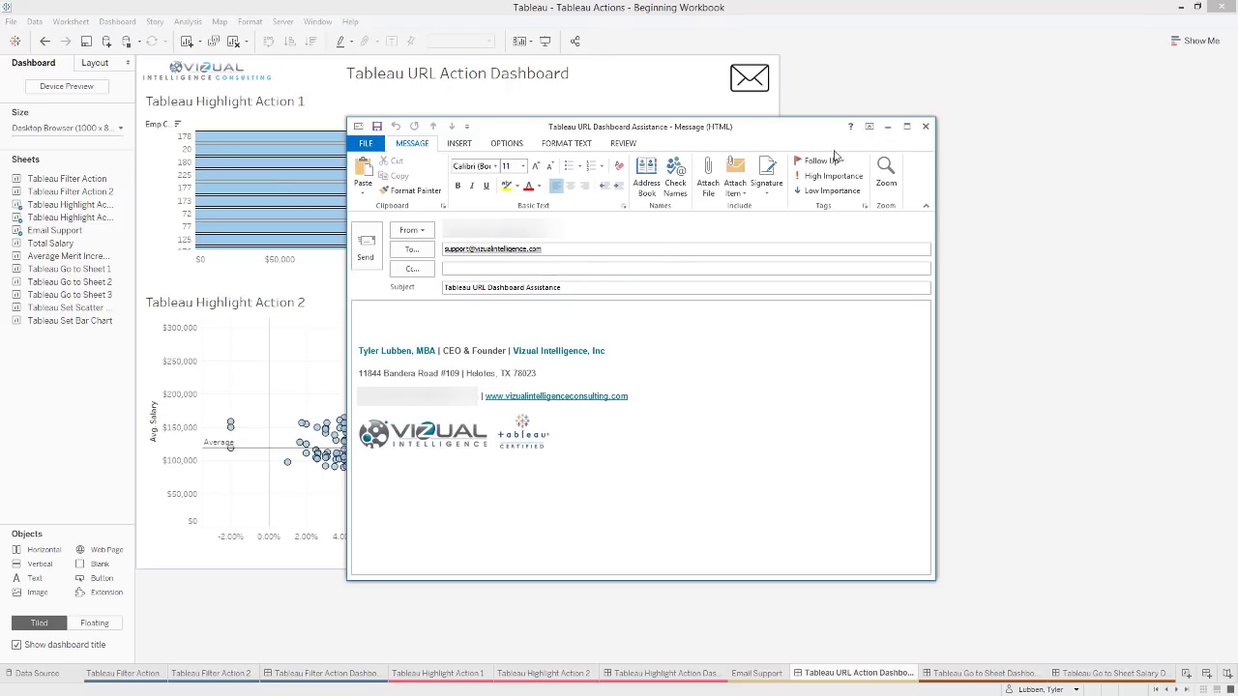
pyautogui.click(925, 127)
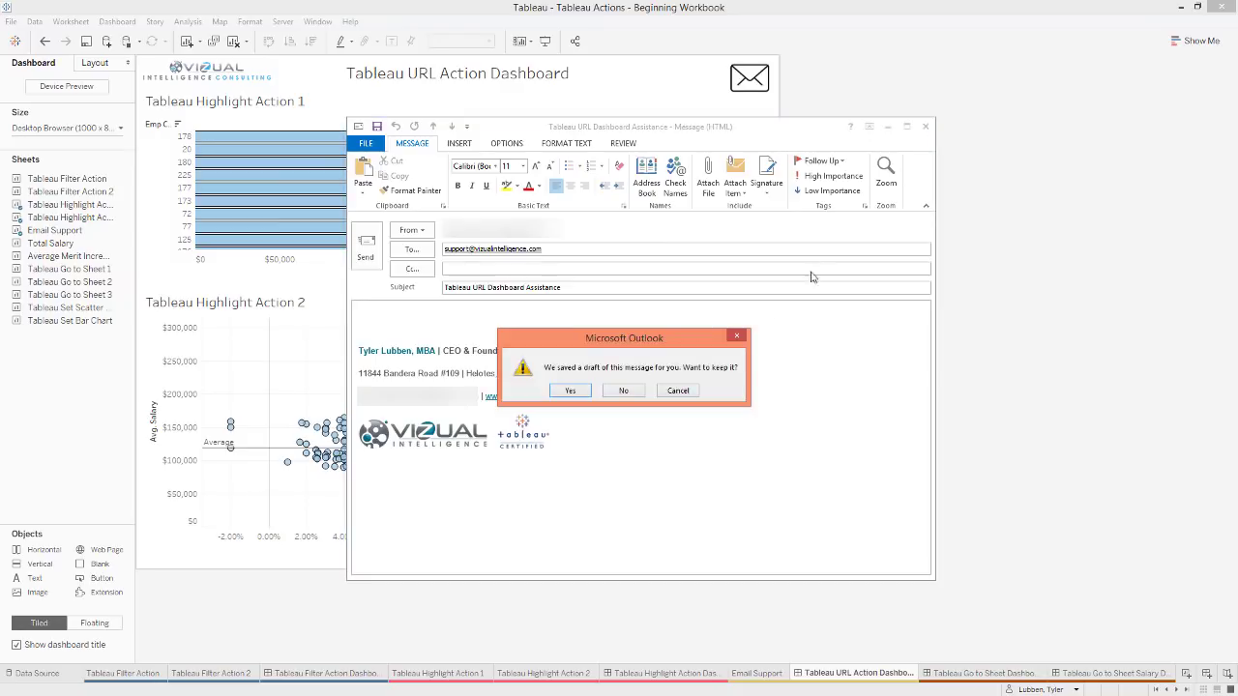
pyautogui.click(623, 395)
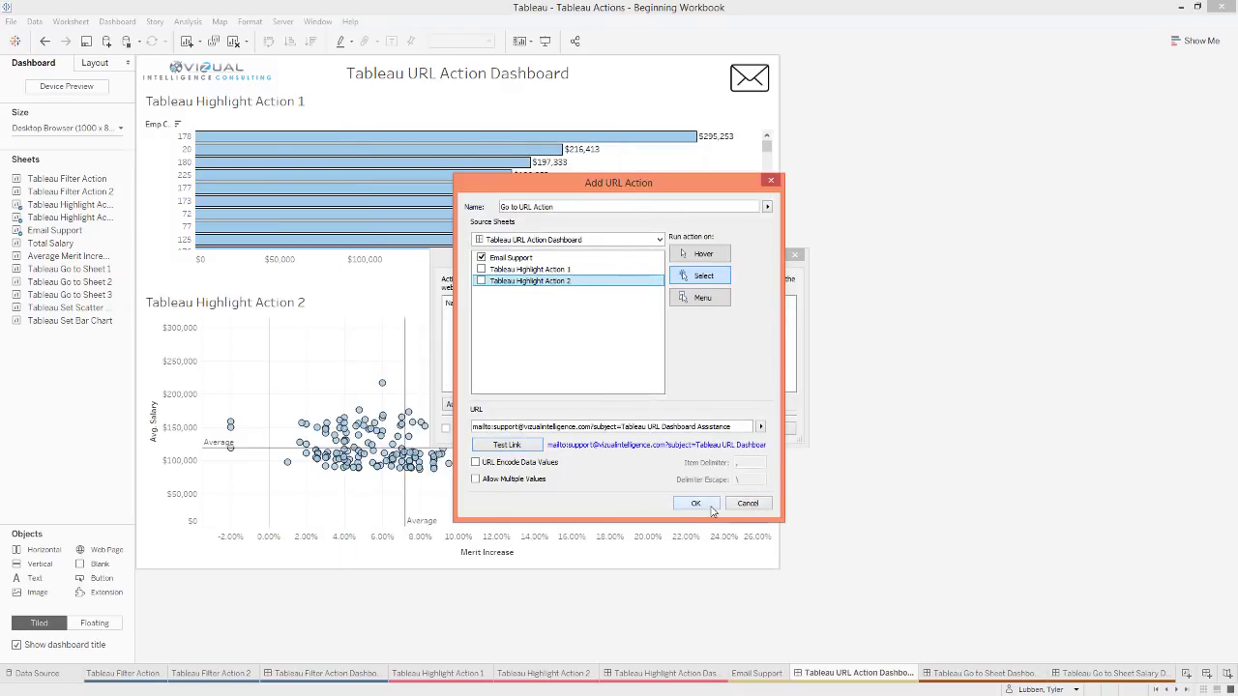
pyautogui.click(709, 504)
pyautogui.click(739, 431)
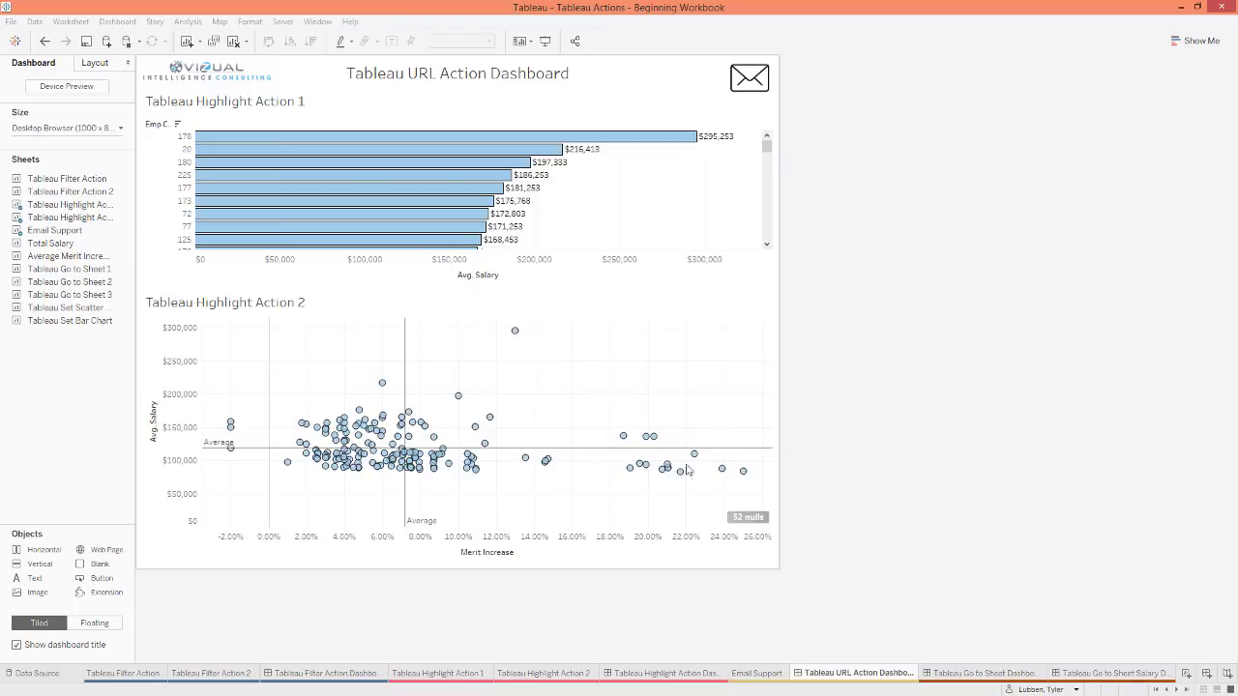
# Step: Test the mail icon on the Tableau URL Action Dashboard and discard the support message it generates
pyautogui.click(758, 85)
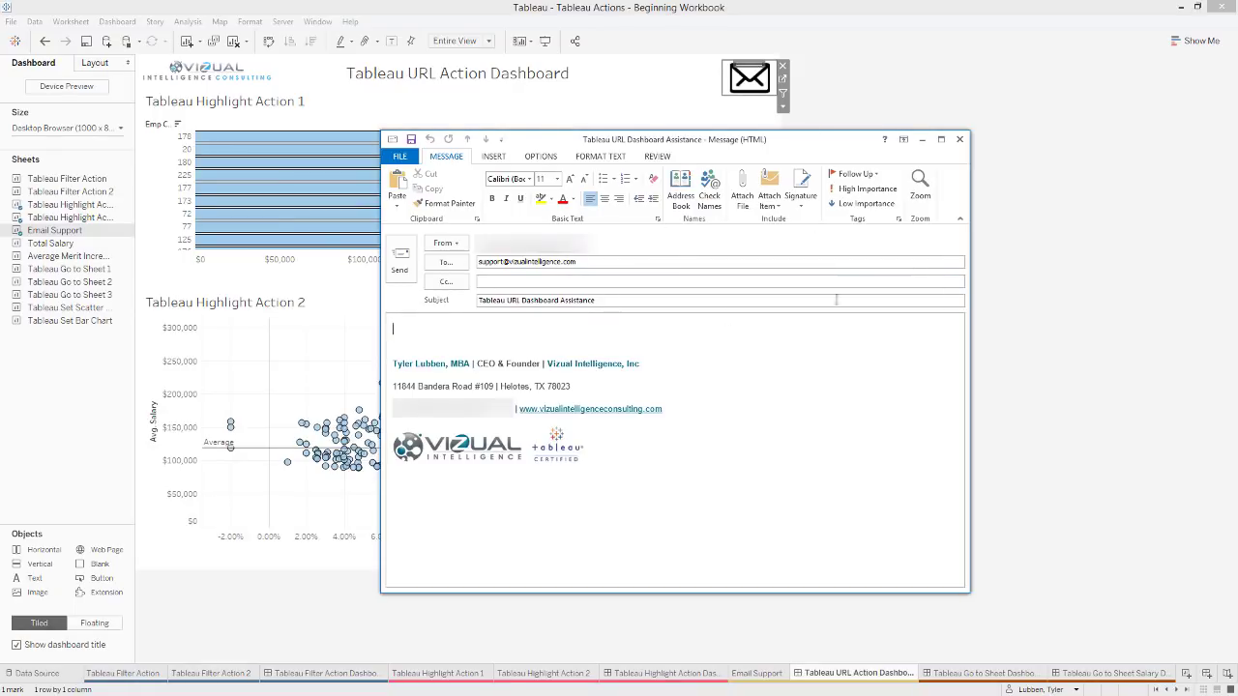
pyautogui.click(959, 139)
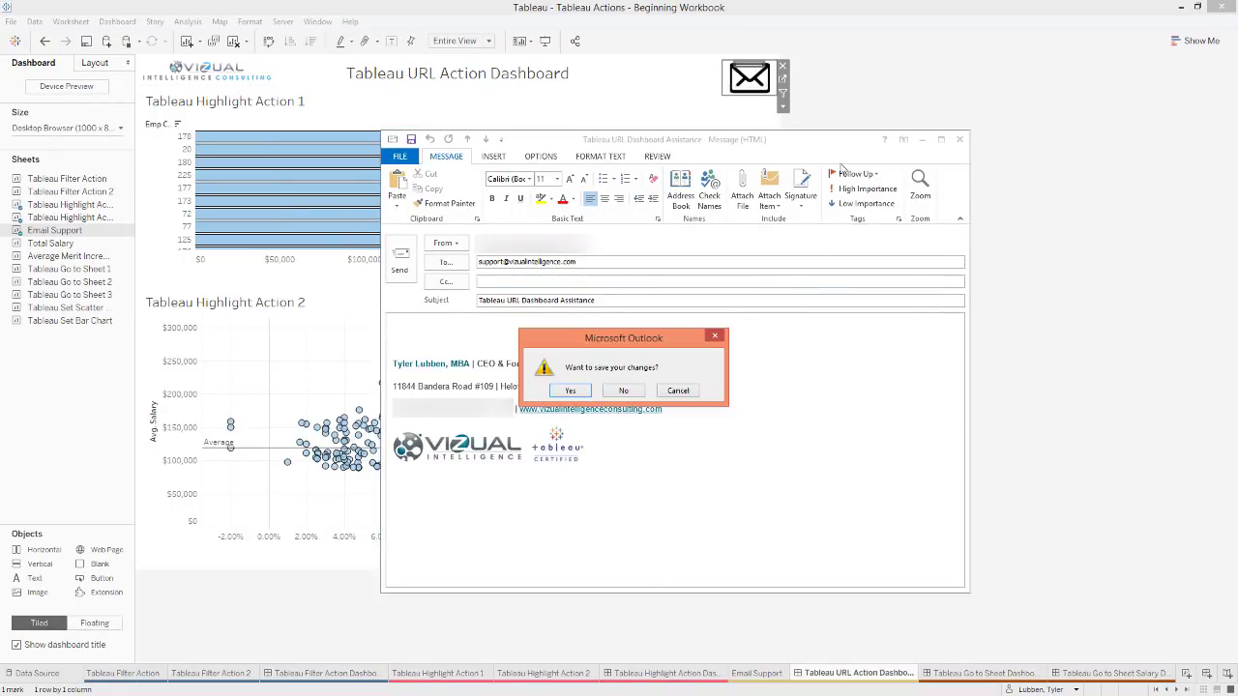
pyautogui.click(624, 391)
pyautogui.moveTo(424, 473)
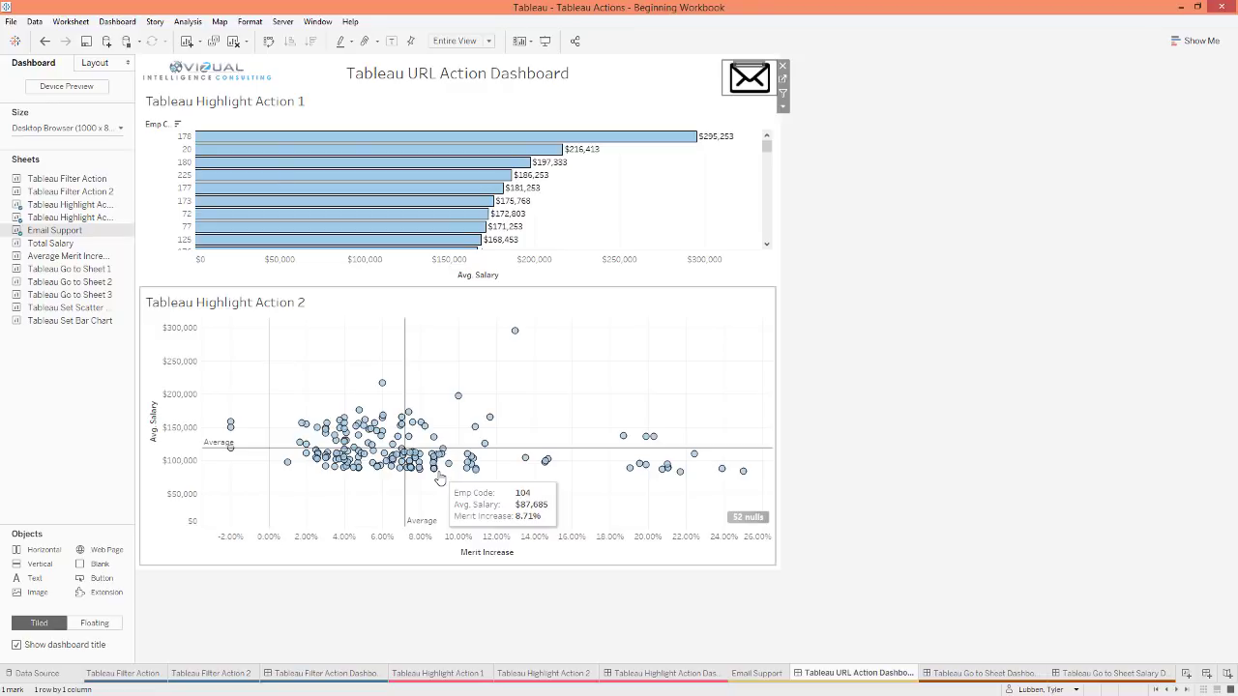
# Step: Review the Tableau Go to Sheet Dashboard and the Tableau Go to Sheet Salary Dashboard, returning to the former
pyautogui.click(1018, 673)
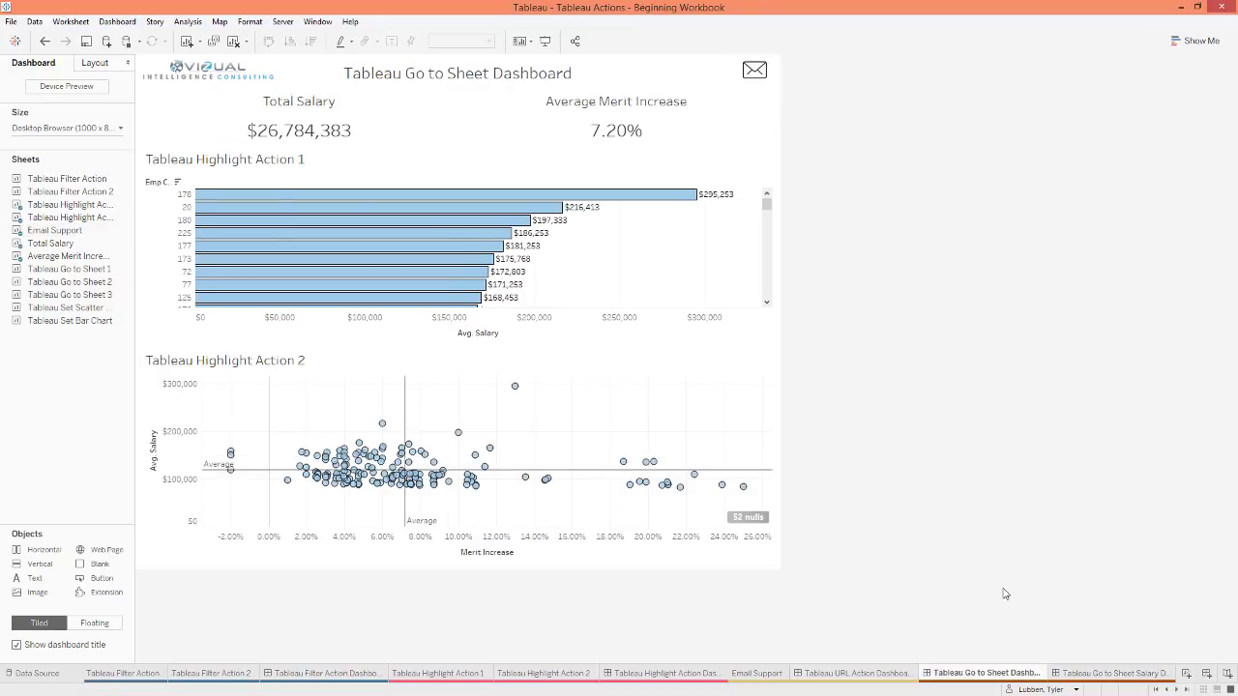
pyautogui.click(1175, 689)
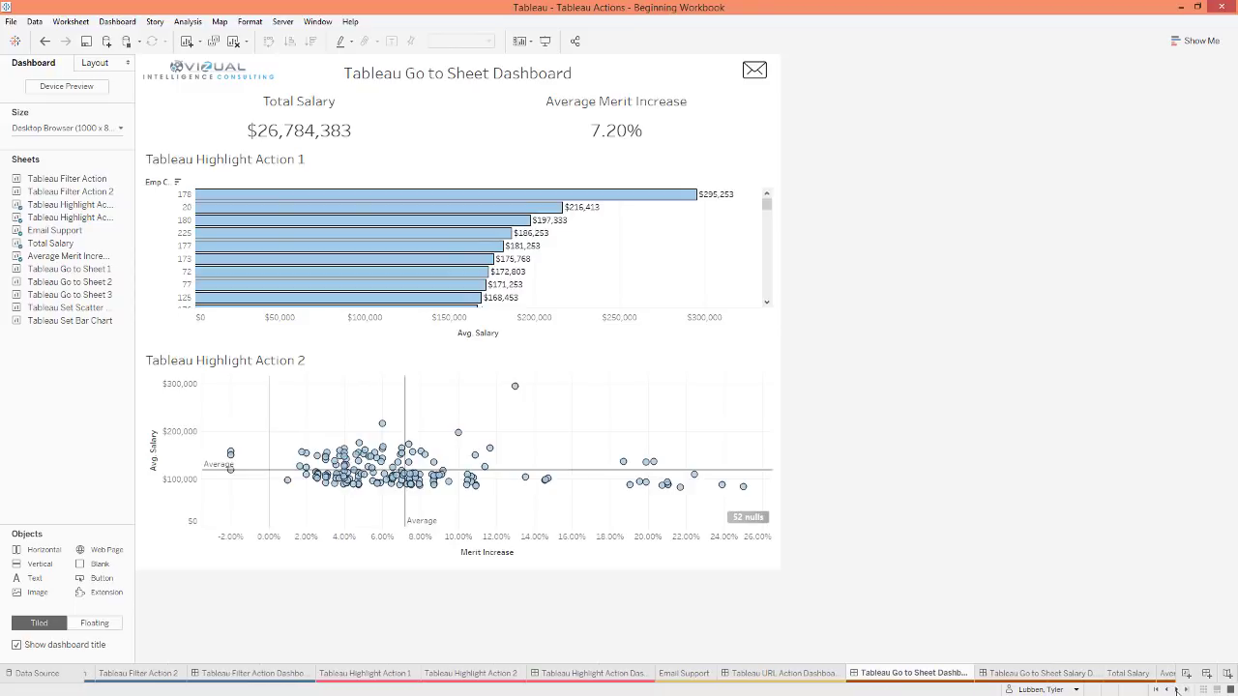
pyautogui.click(1176, 689)
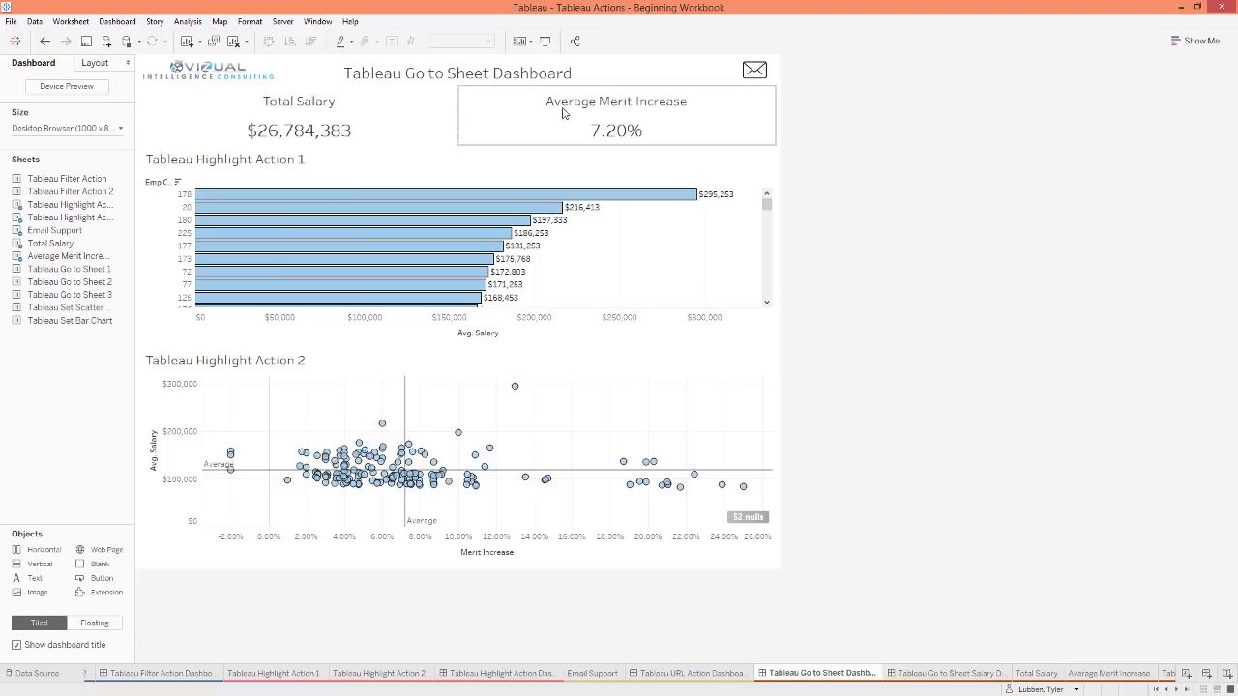
pyautogui.click(924, 672)
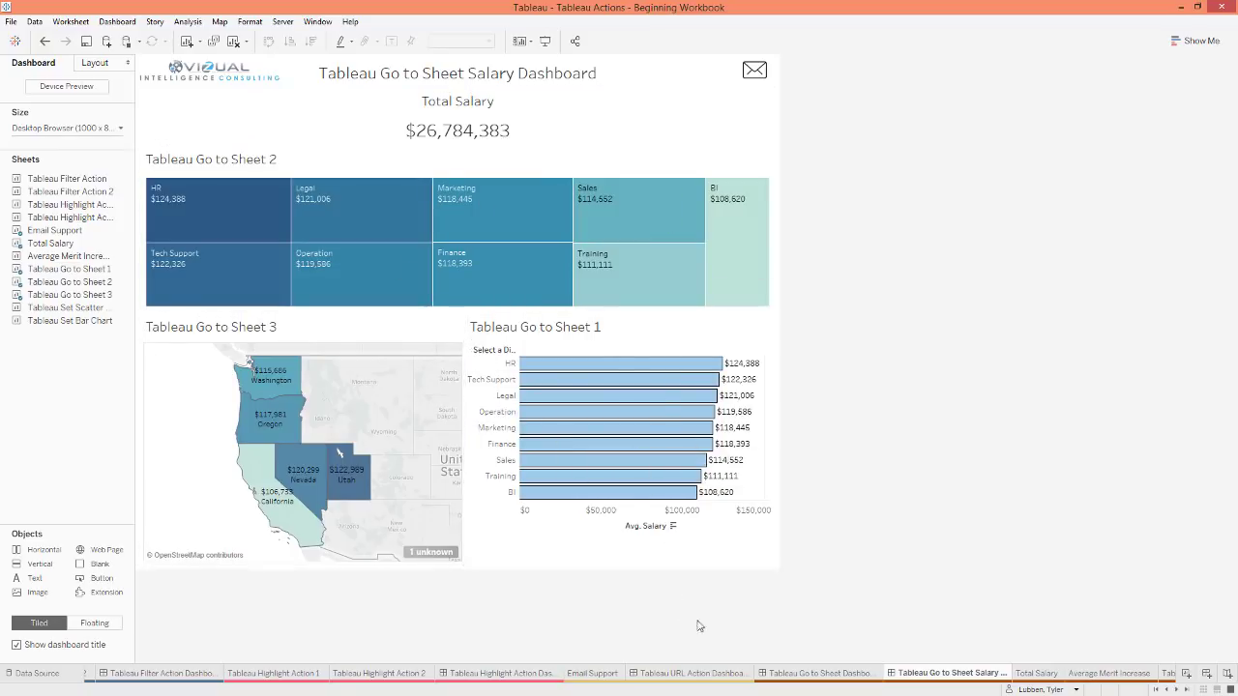
pyautogui.click(820, 676)
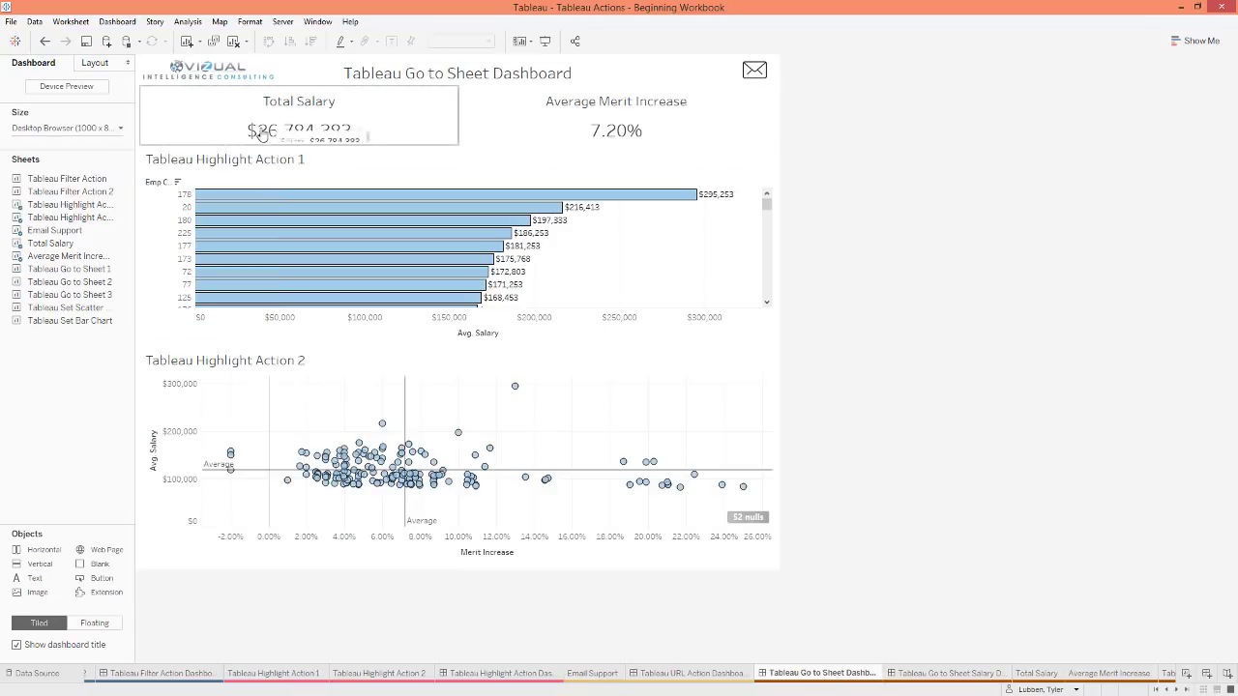
# Step: Test the existing sheet navigation from Total Salary in presentation mode, then return to the Go to Sheet Dashboard's editing view
pyautogui.click(319, 22)
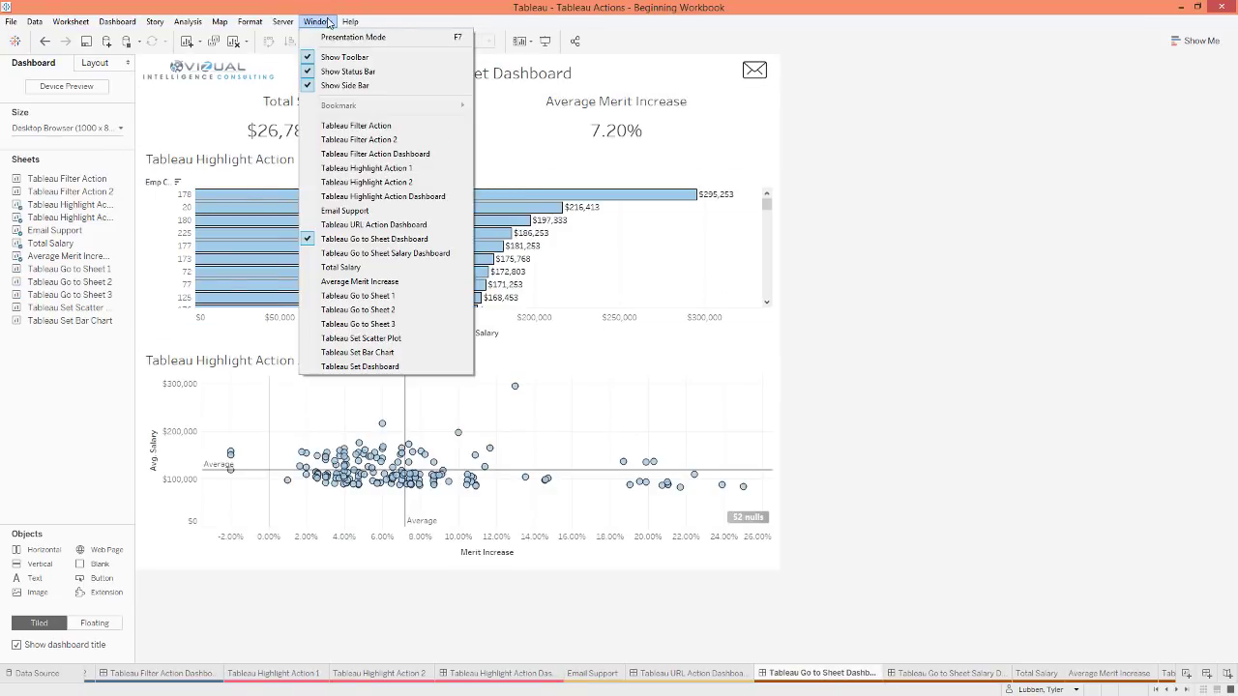
pyautogui.click(334, 39)
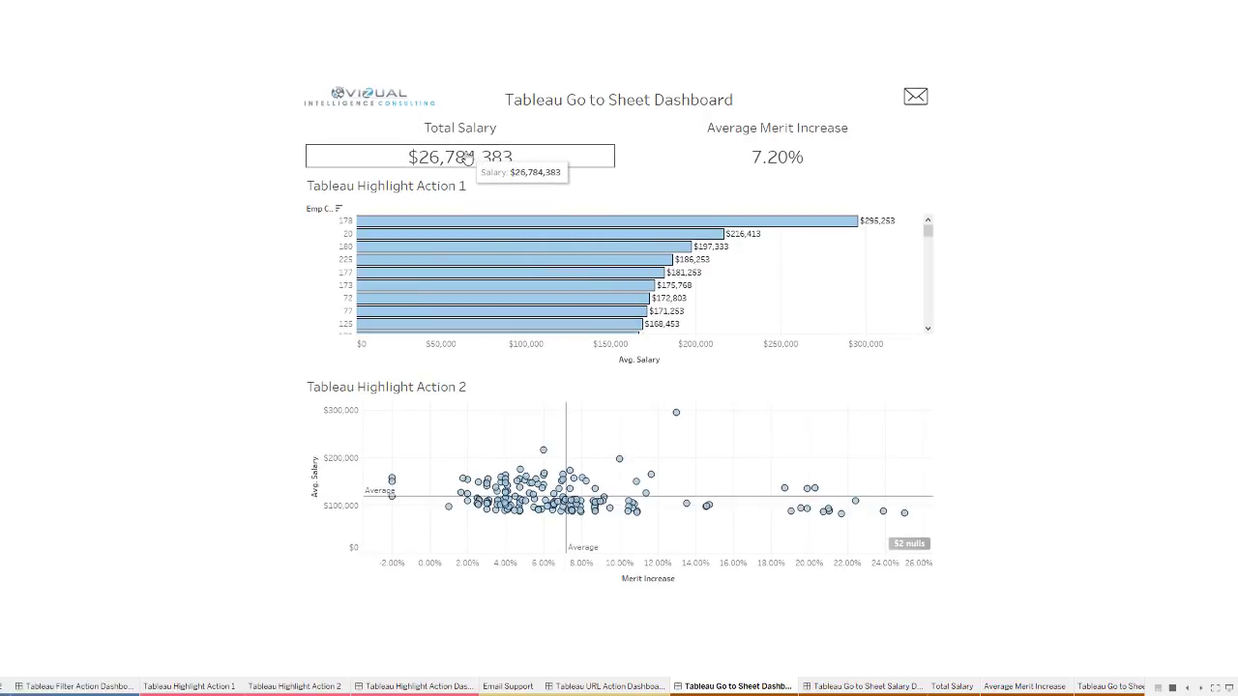
pyautogui.click(467, 158)
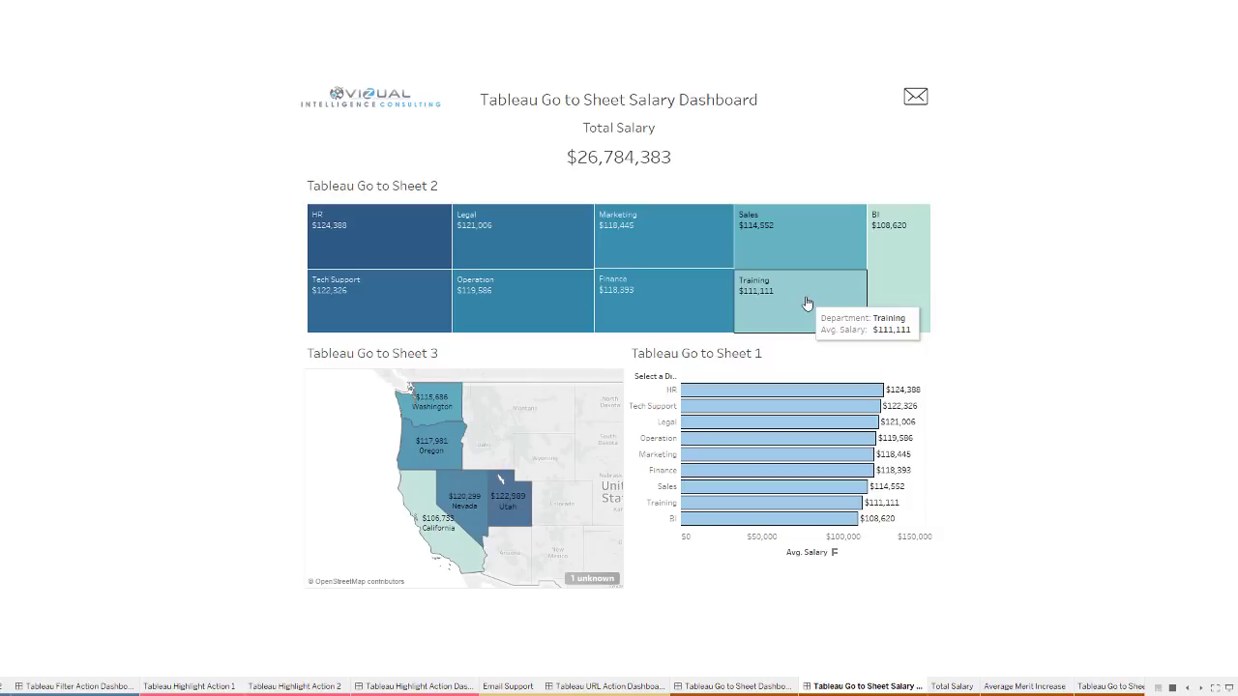
pyautogui.click(728, 687)
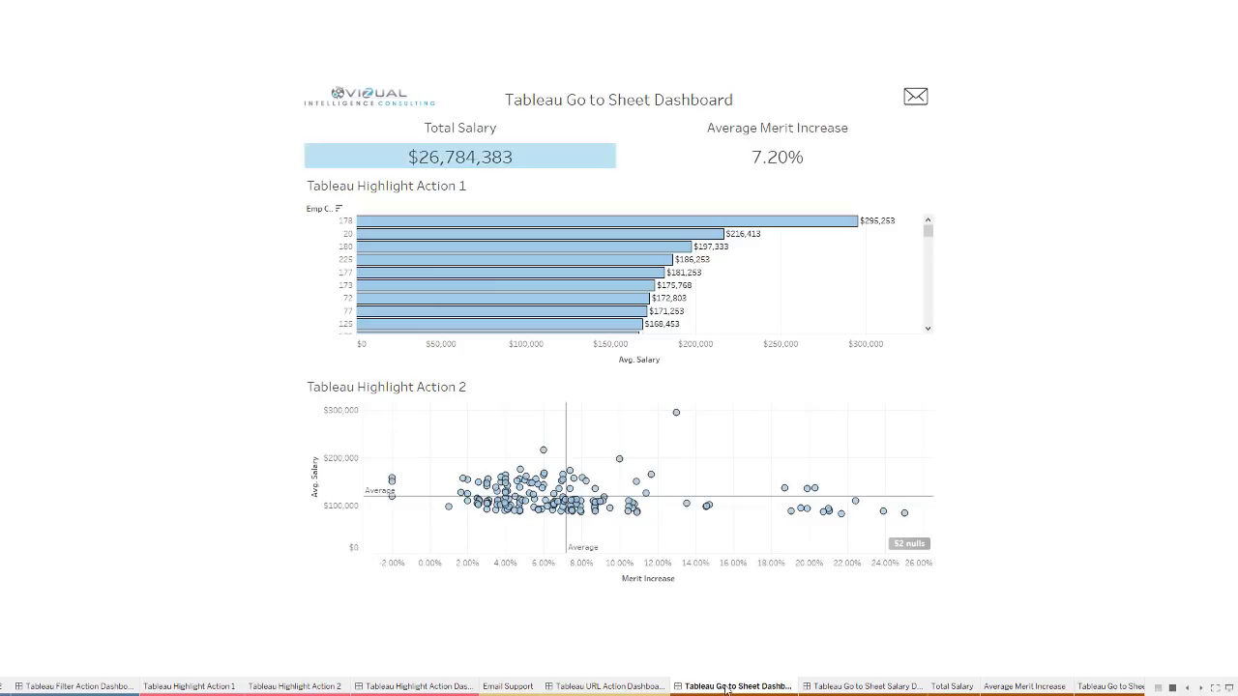
pyautogui.press('Escape')
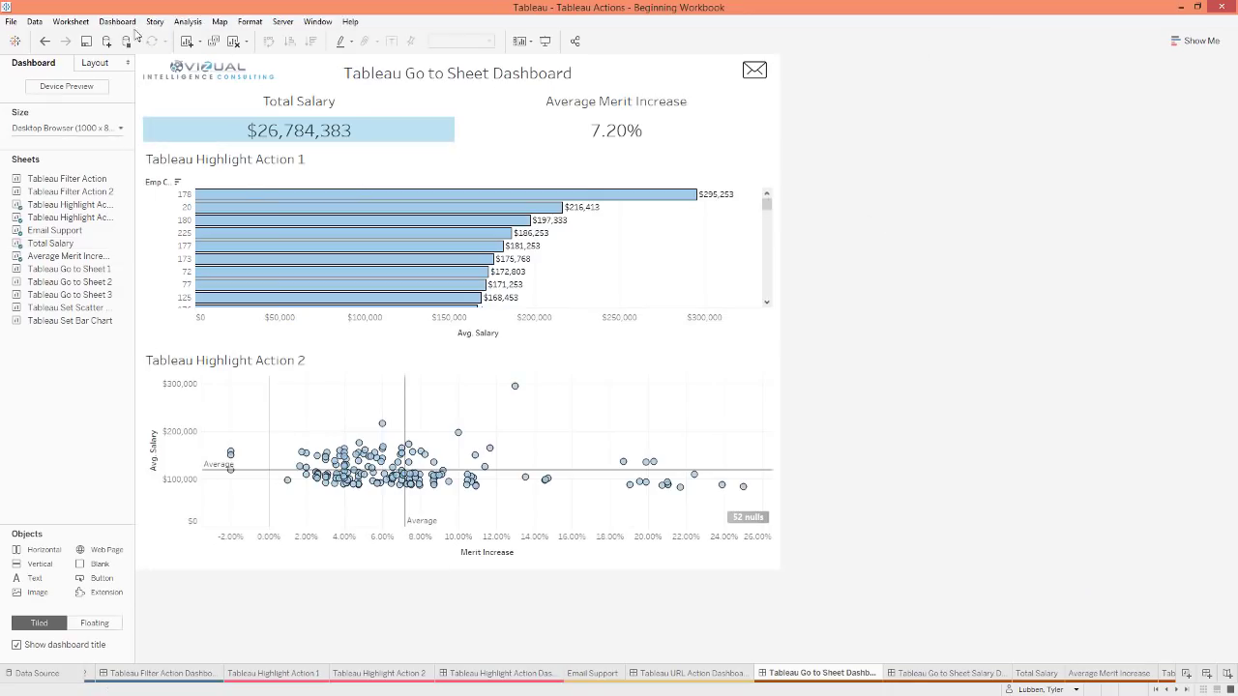
# Step: Add a Go to Sheet action named Go to Salary Overview Dashboard that runs on Menu
pyautogui.click(117, 21)
pyautogui.click(132, 188)
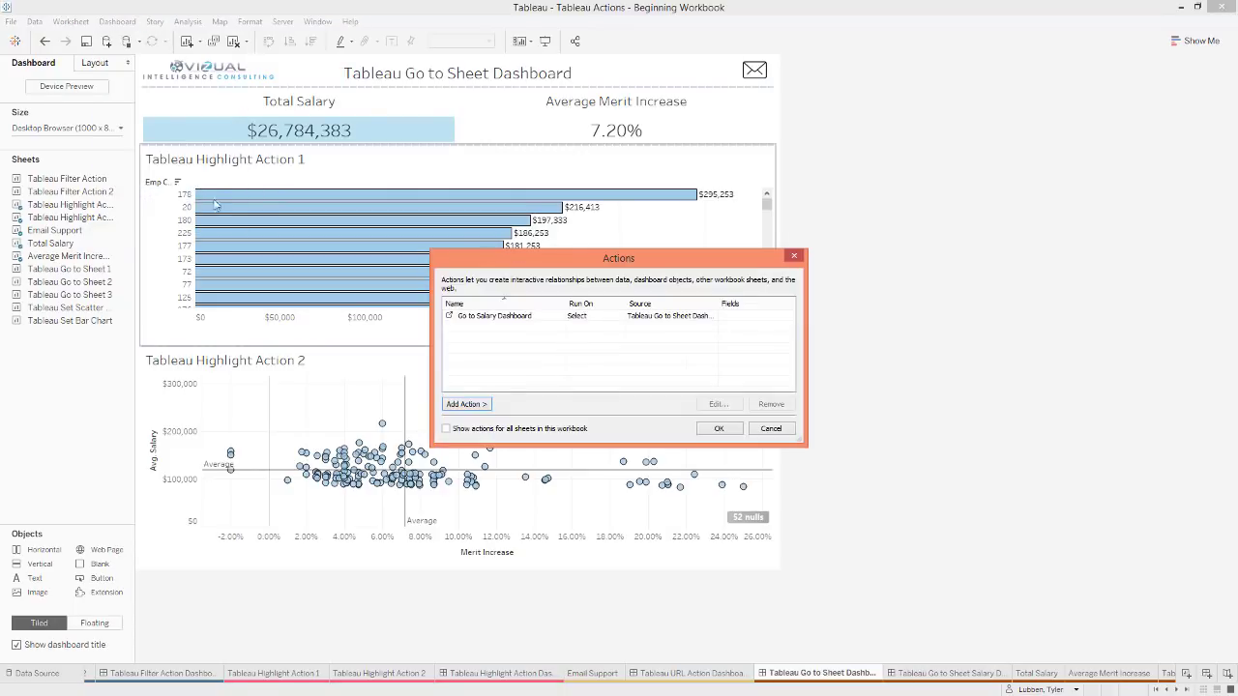
pyautogui.click(481, 406)
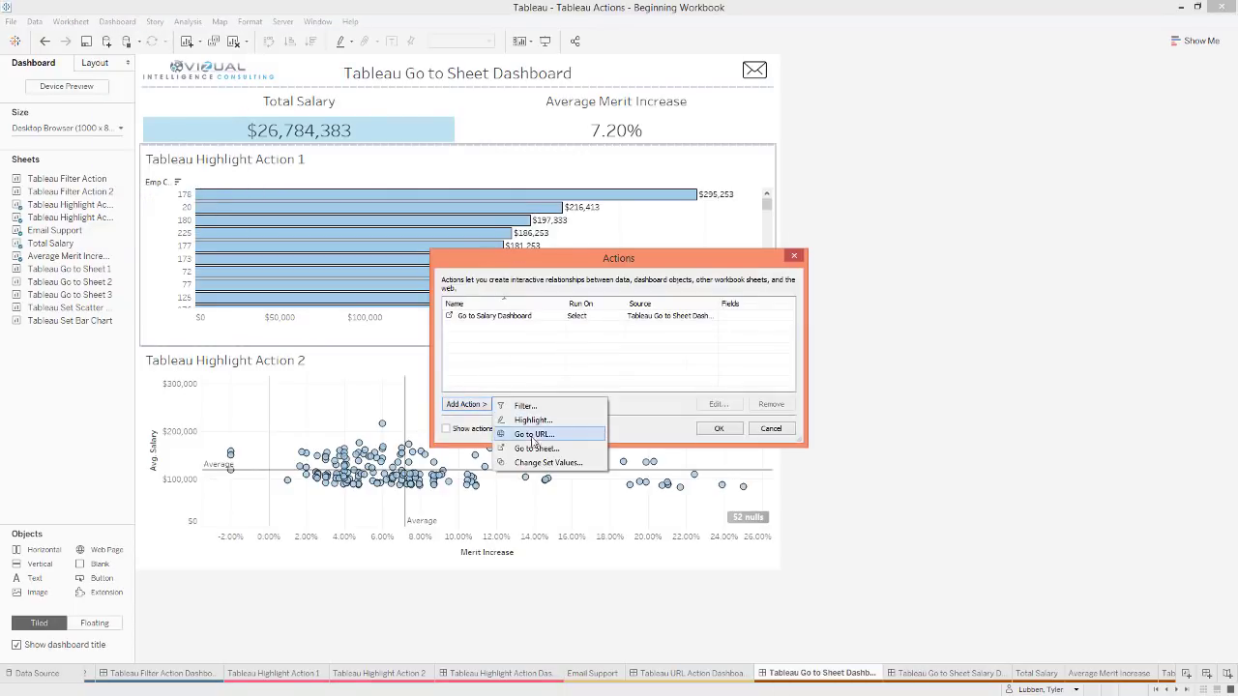
pyautogui.click(536, 448)
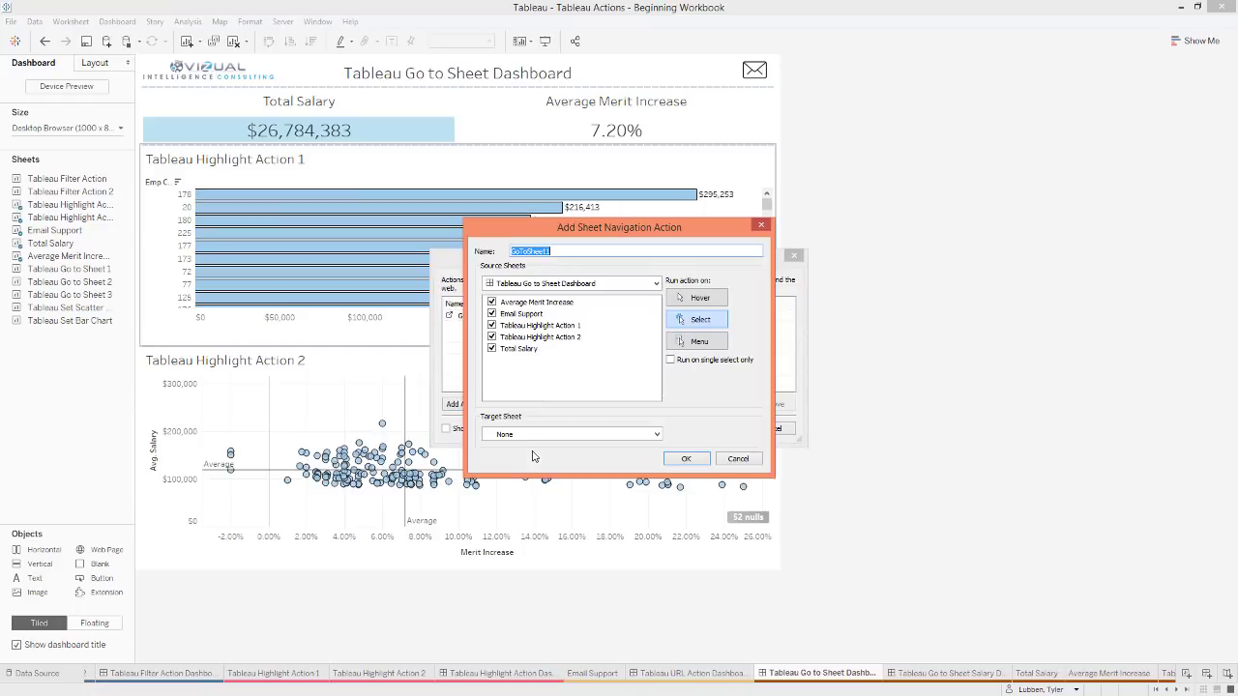
pyautogui.write('Go to Sales PO')
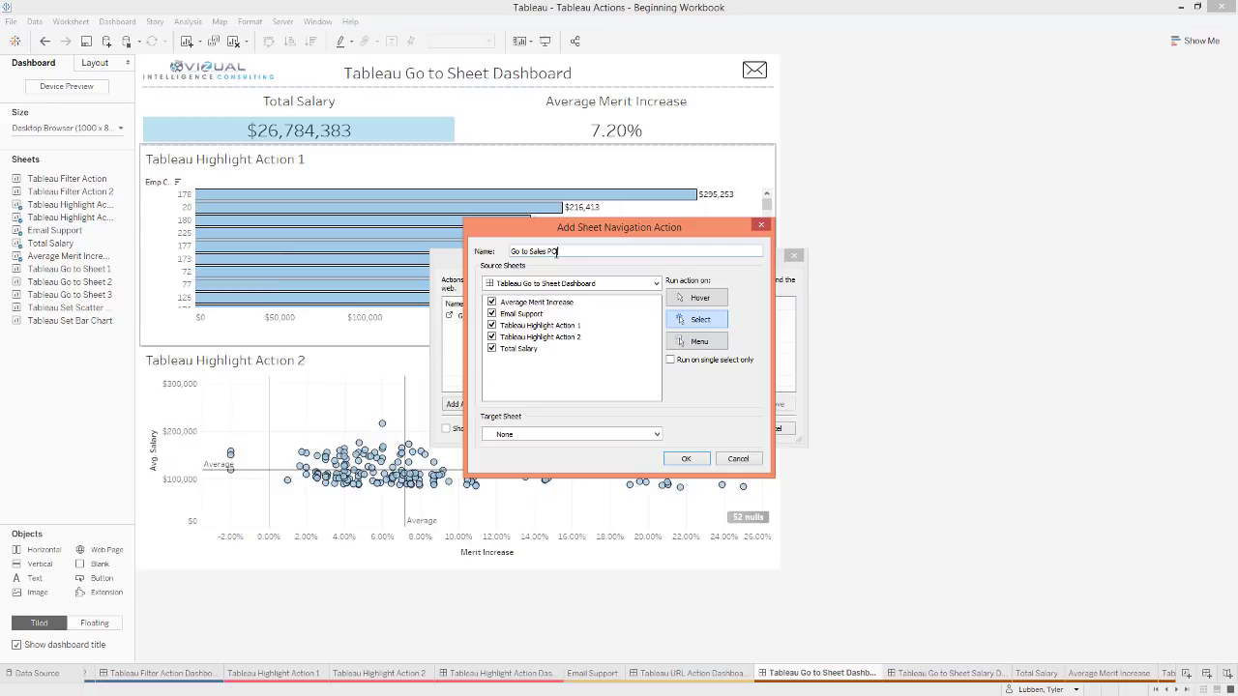
pyautogui.press('BackSpace')
pyautogui.write('ary Overview Dashboard')
pyautogui.click(706, 345)
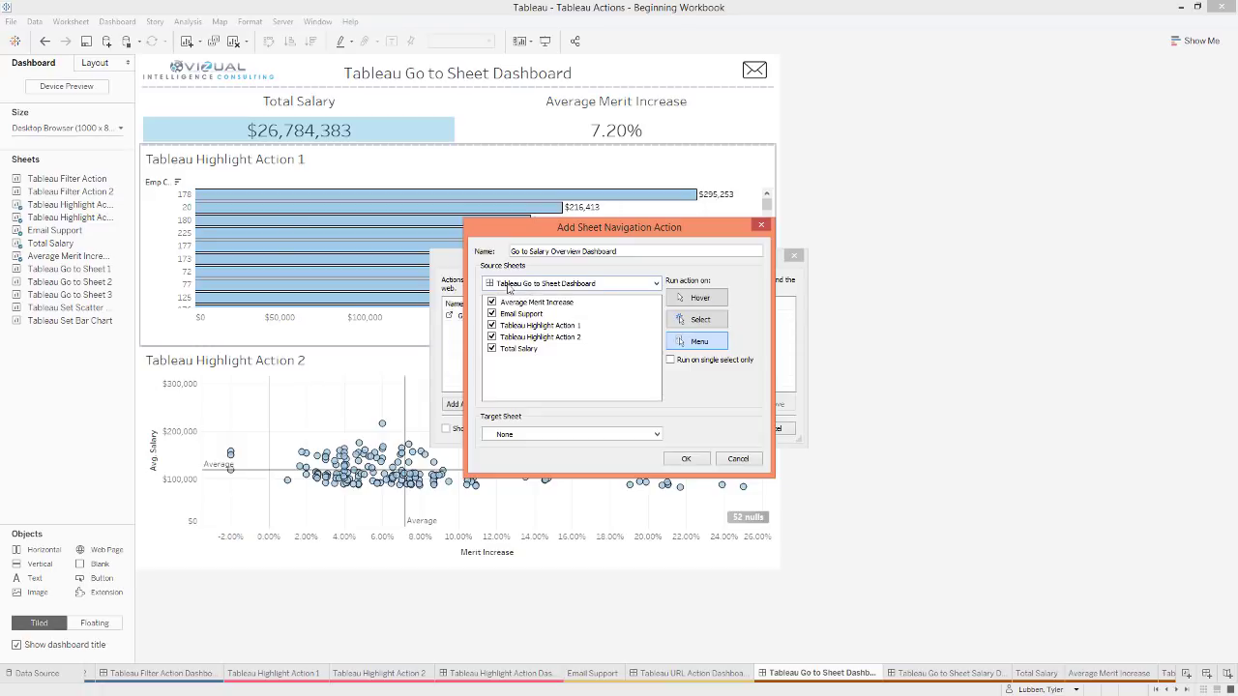
# Step: Limit the action's source to Total Salary, set its target to Tableau Go to Sheet Salary Dashboard, and save it
pyautogui.click(491, 302)
pyautogui.click(491, 313)
pyautogui.click(492, 324)
pyautogui.click(492, 336)
pyautogui.click(513, 434)
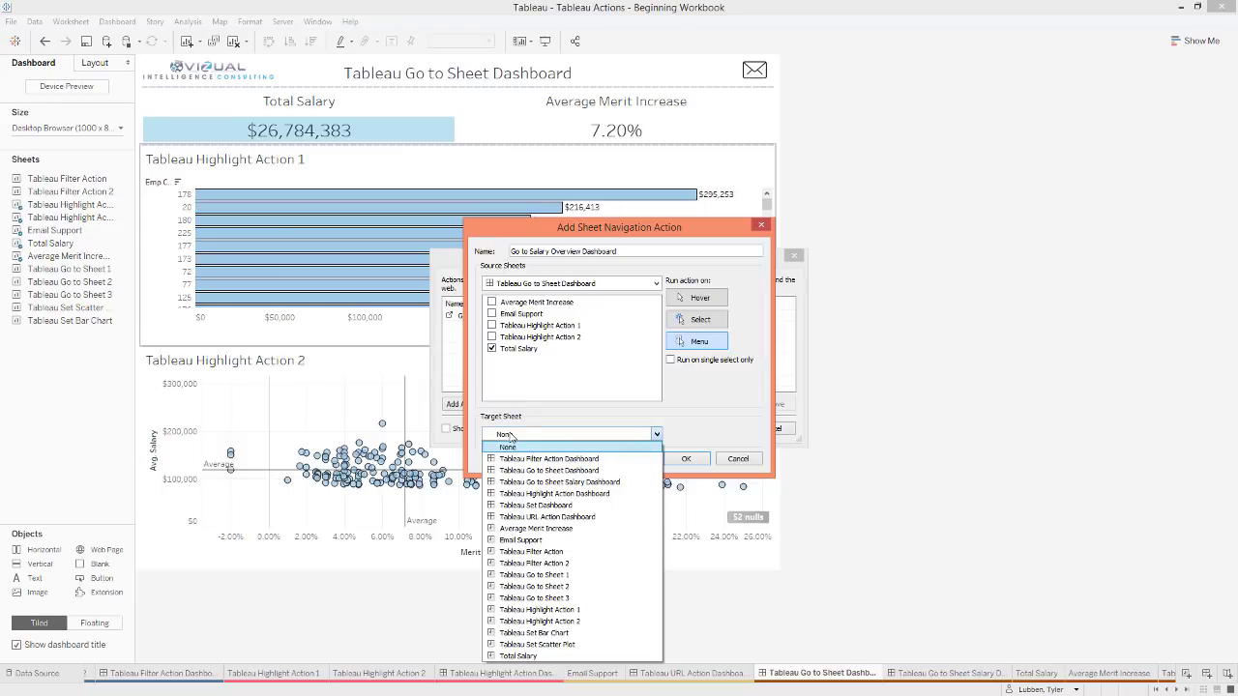
pyautogui.click(559, 481)
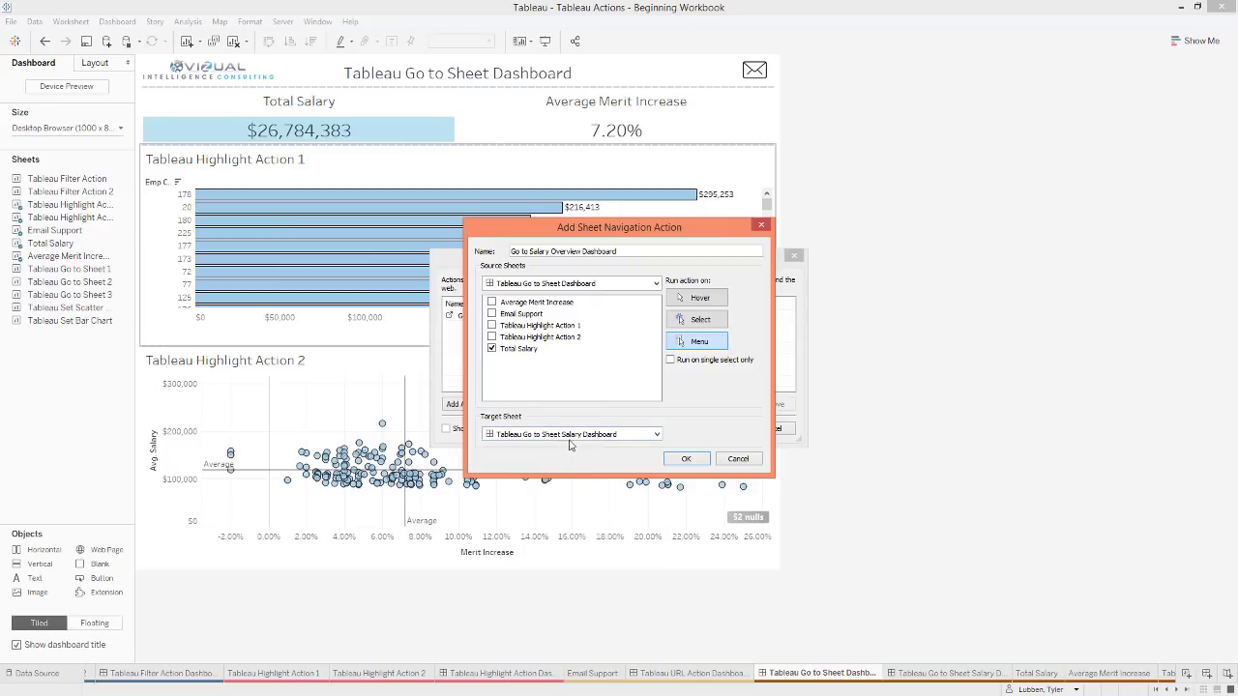
pyautogui.click(686, 461)
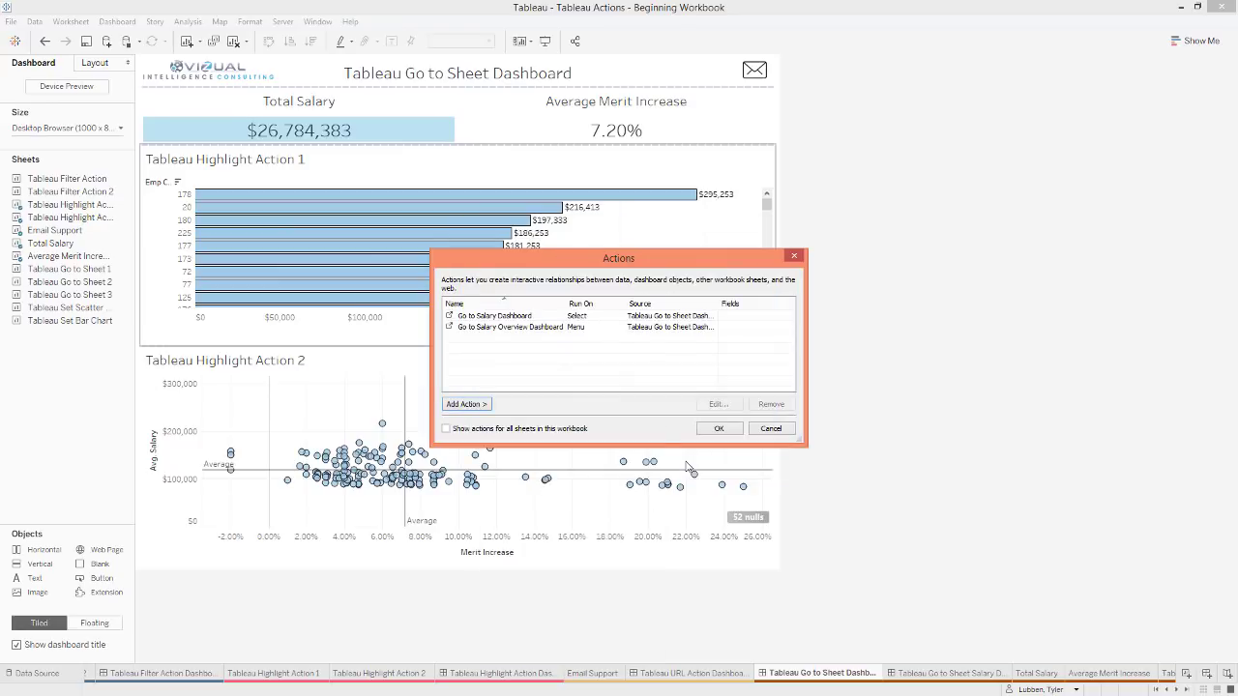
pyautogui.click(724, 431)
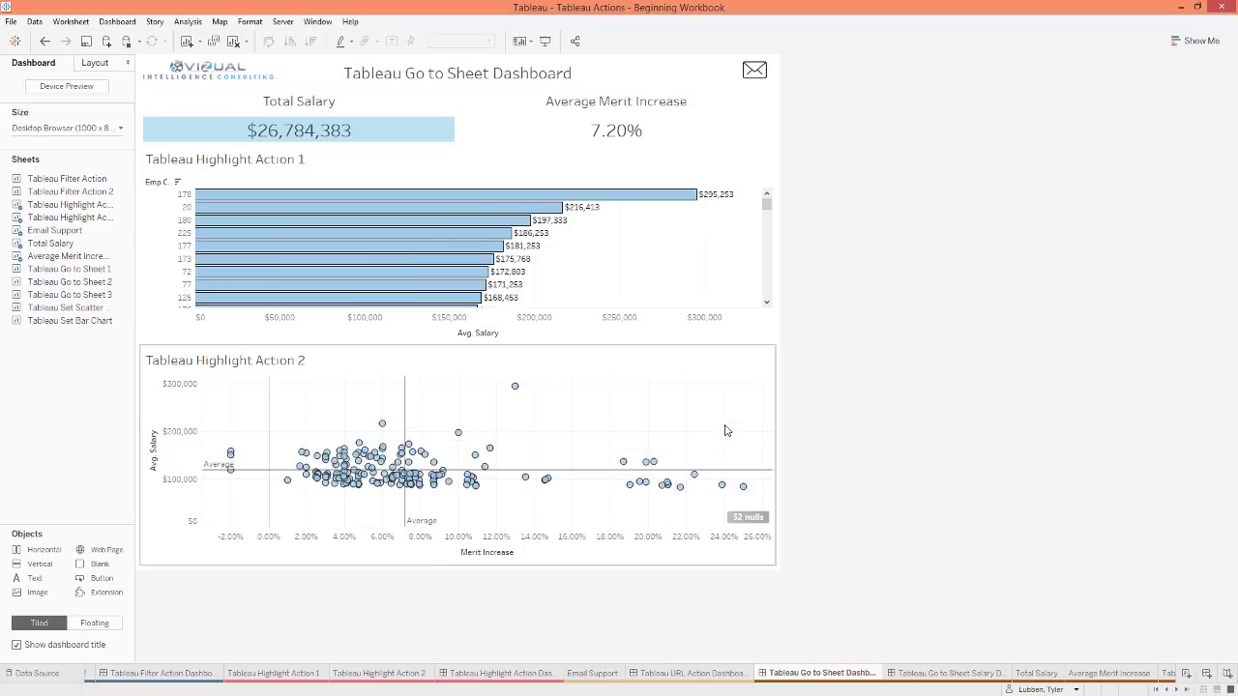
# Step: Test navigation from the Total Salary figure and return to the Tableau Go to Sheet Dashboard
pyautogui.click(333, 138)
pyautogui.click(333, 138)
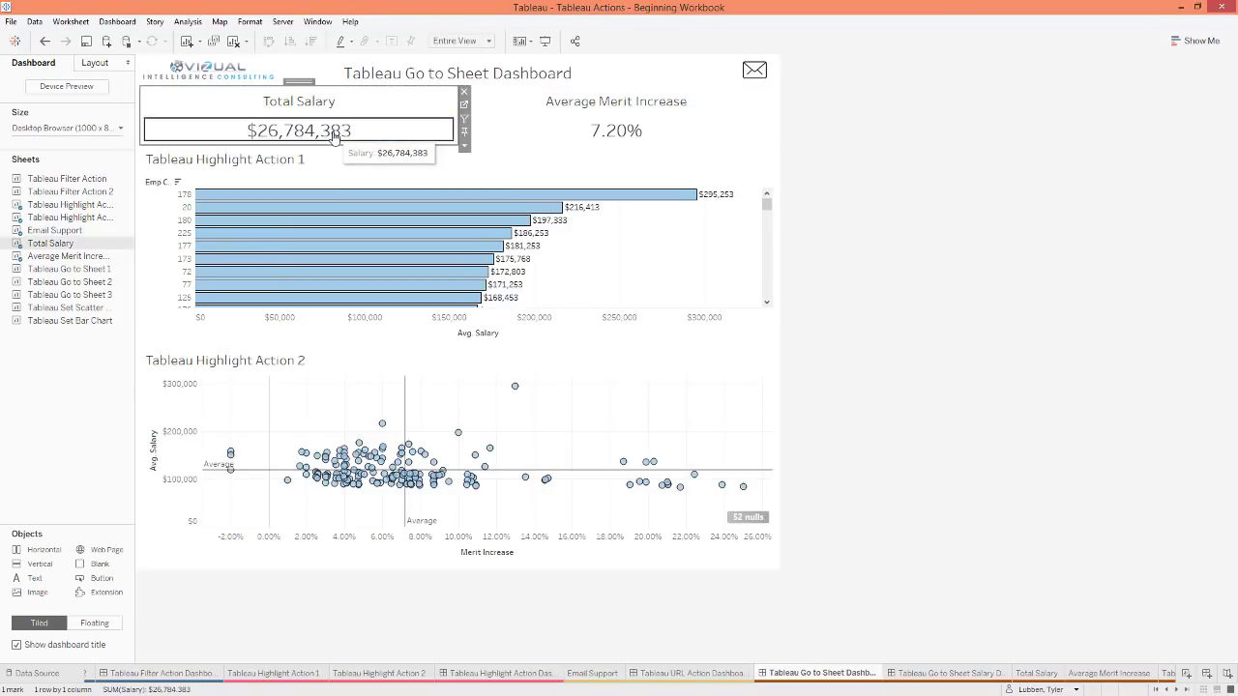
pyautogui.click(868, 674)
# Step: Remove the Go to Salary Dashboard action that runs on Select, and test the Go to Salary Overview Dashboard link from Total Salary
pyautogui.click(117, 21)
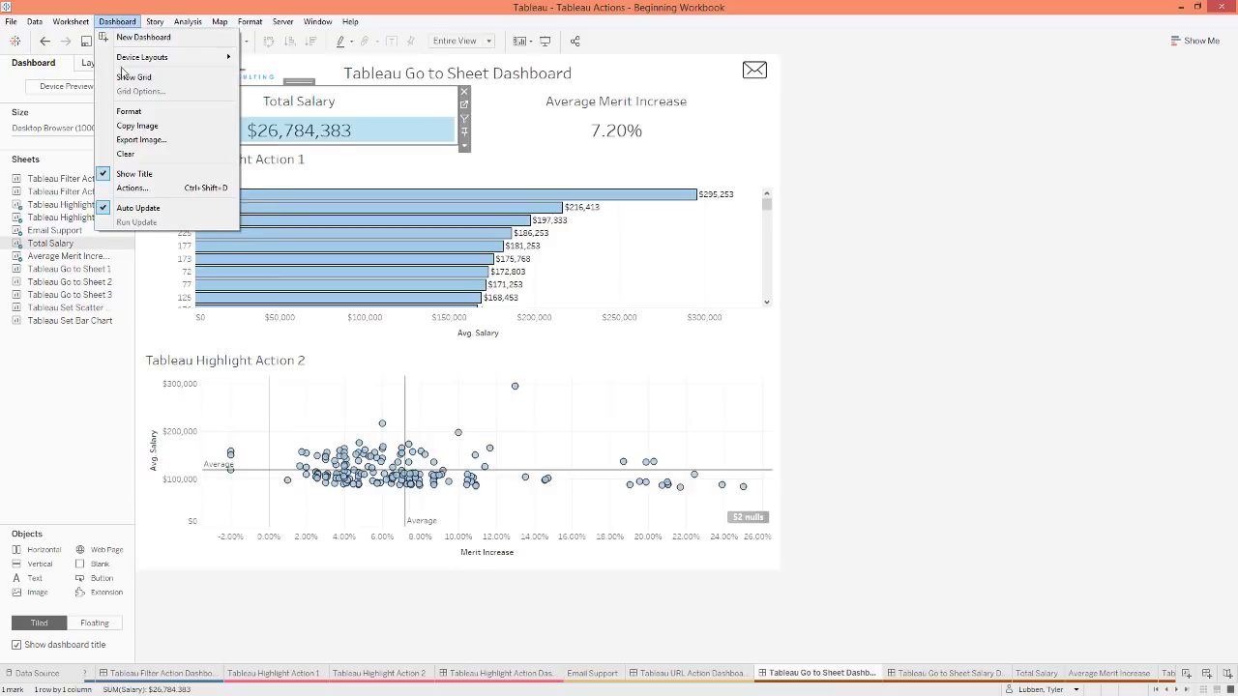
pyautogui.click(128, 185)
pyautogui.click(477, 316)
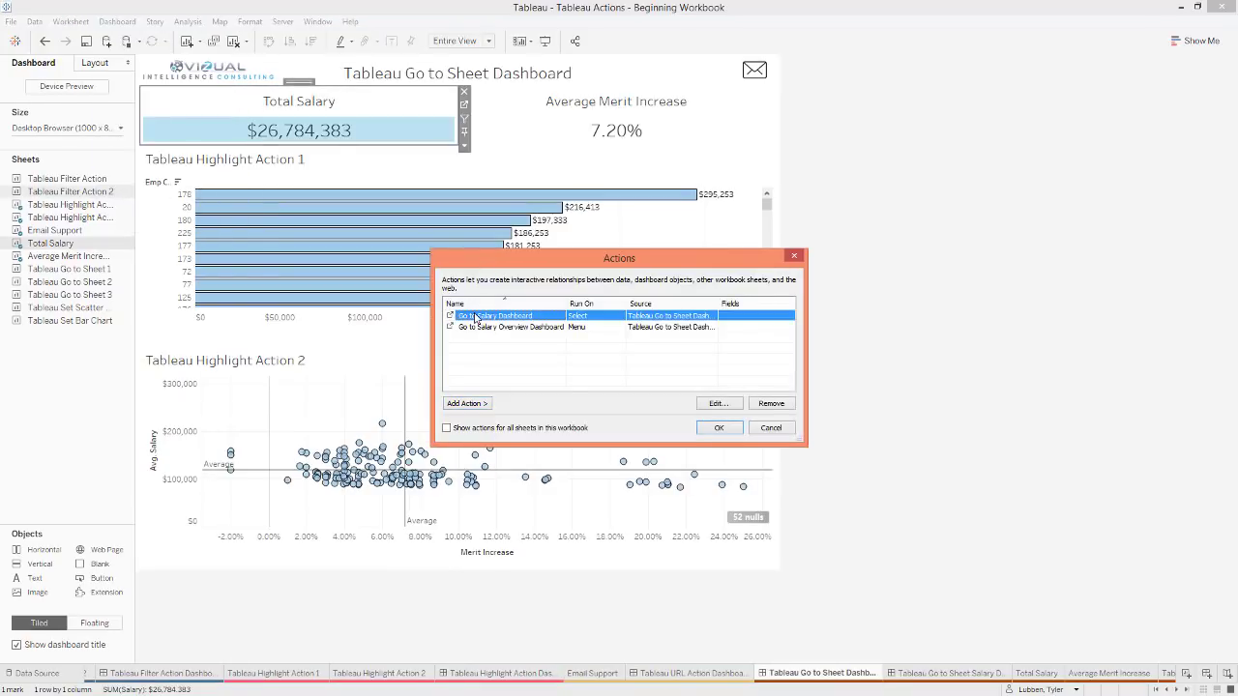
pyautogui.click(774, 403)
pyautogui.click(722, 429)
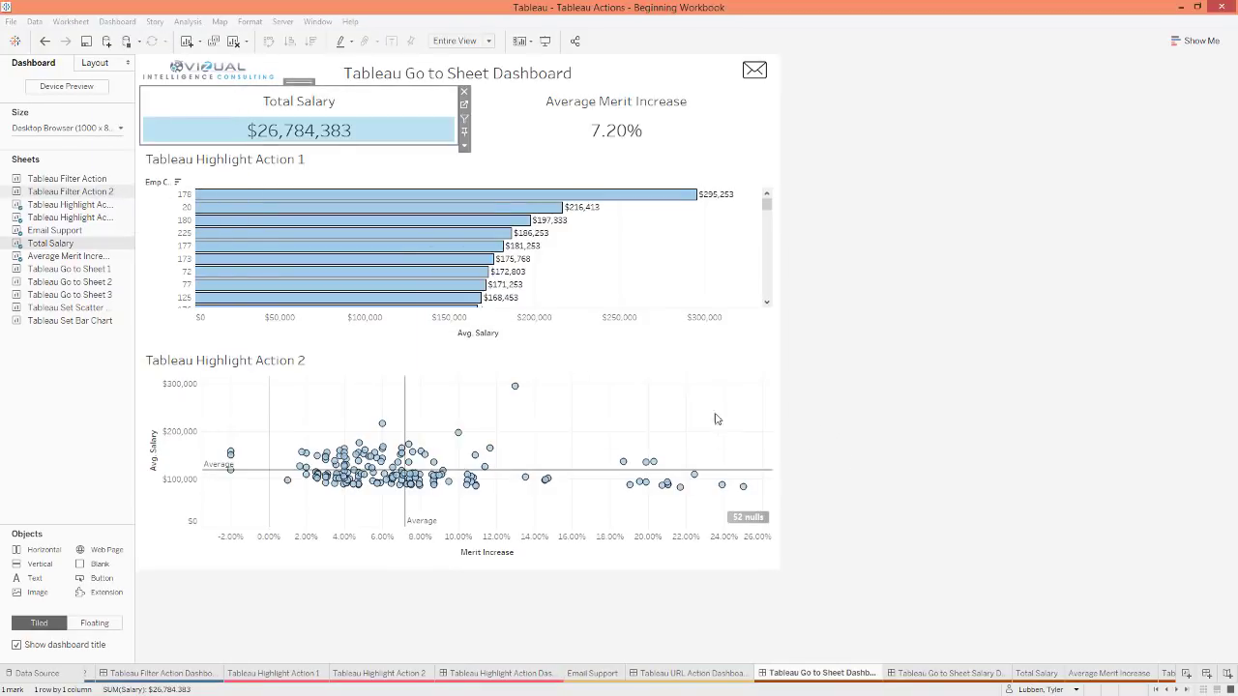
pyautogui.click(312, 134)
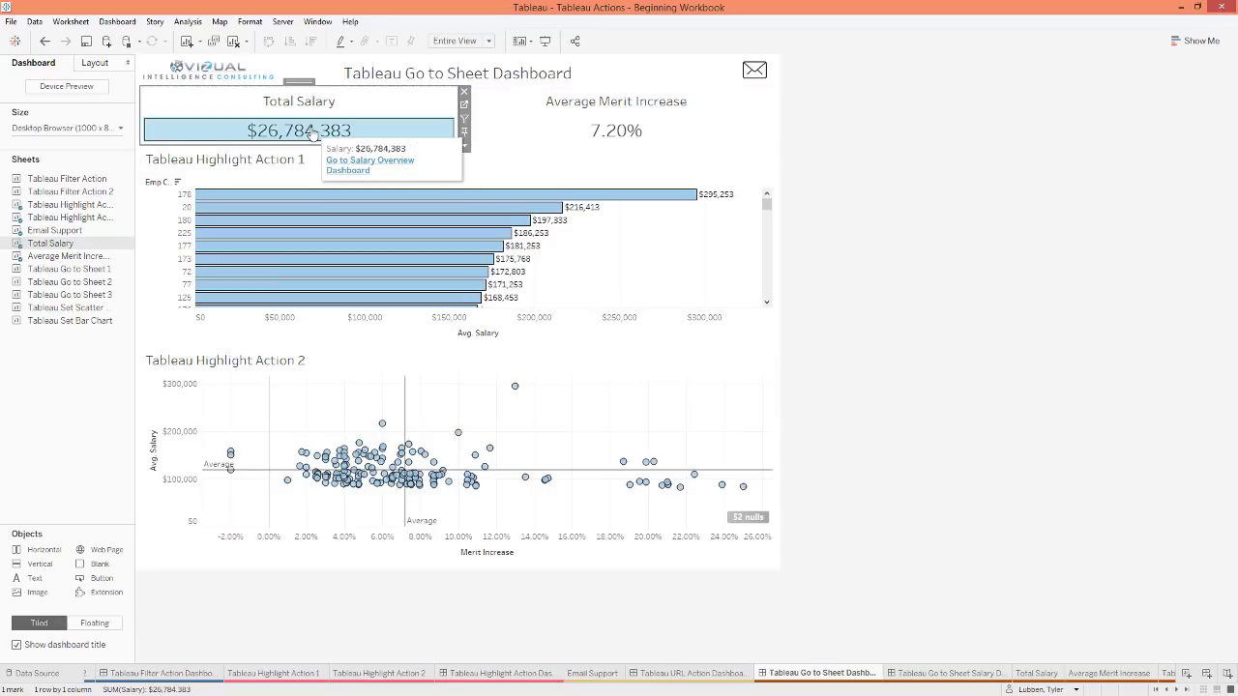
pyautogui.click(357, 170)
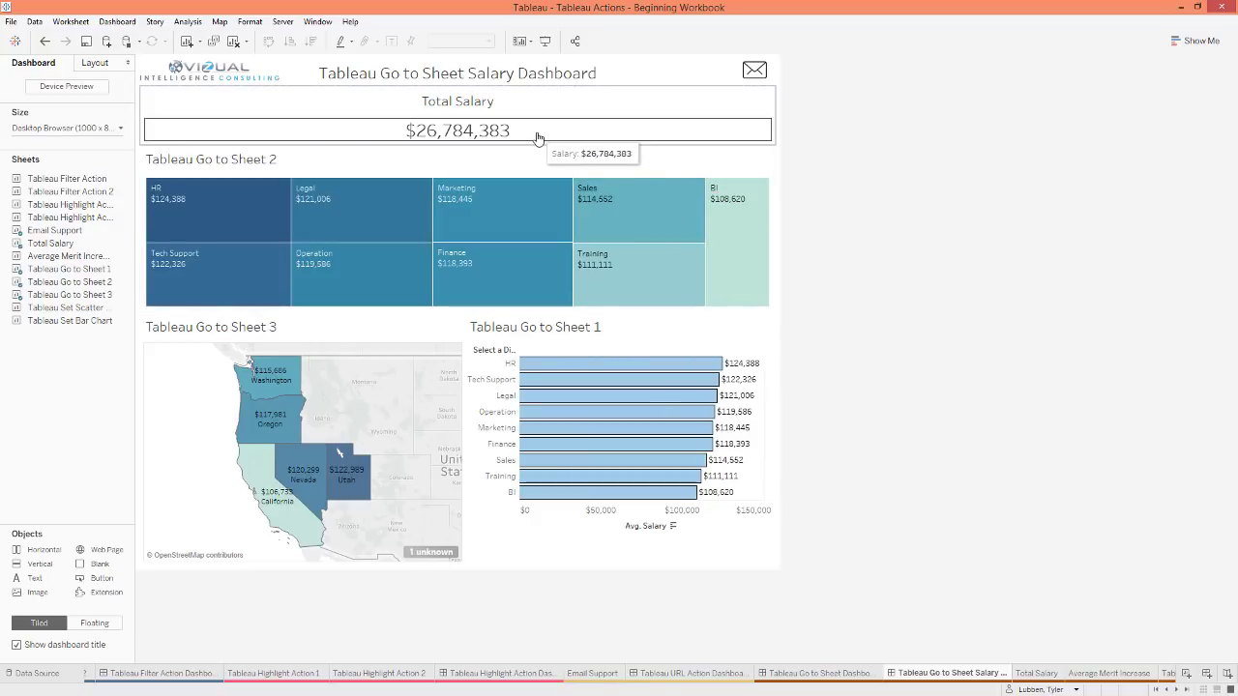
# Step: On the Tableau Set Scatter Plot sheet, plot Salary on columns against Merit Increase on rows, with Emp Code as detail
pyautogui.click(1185, 690)
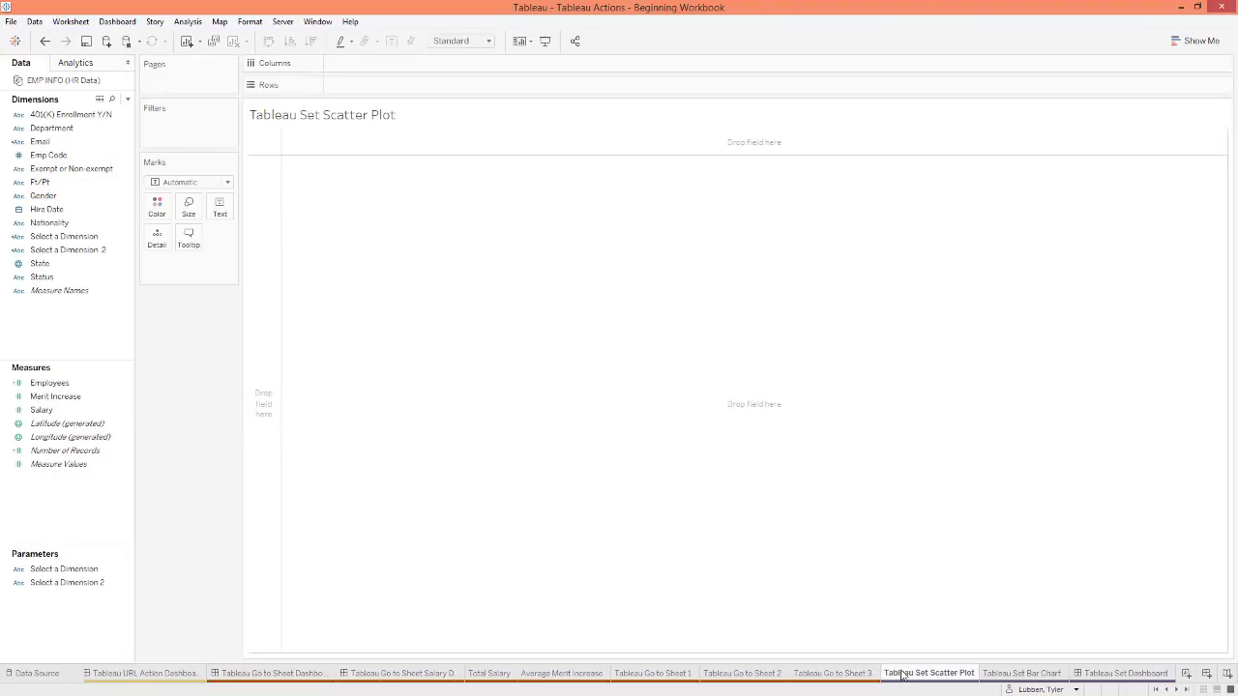
pyautogui.click(901, 673)
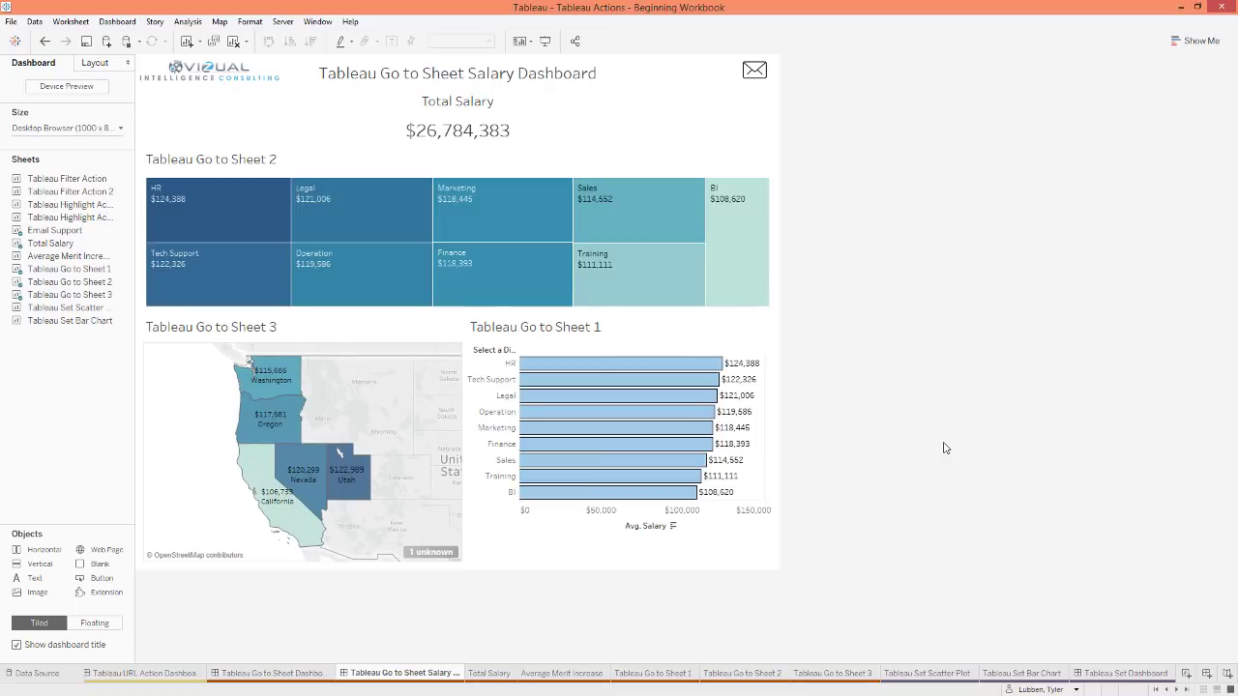
pyautogui.click(926, 672)
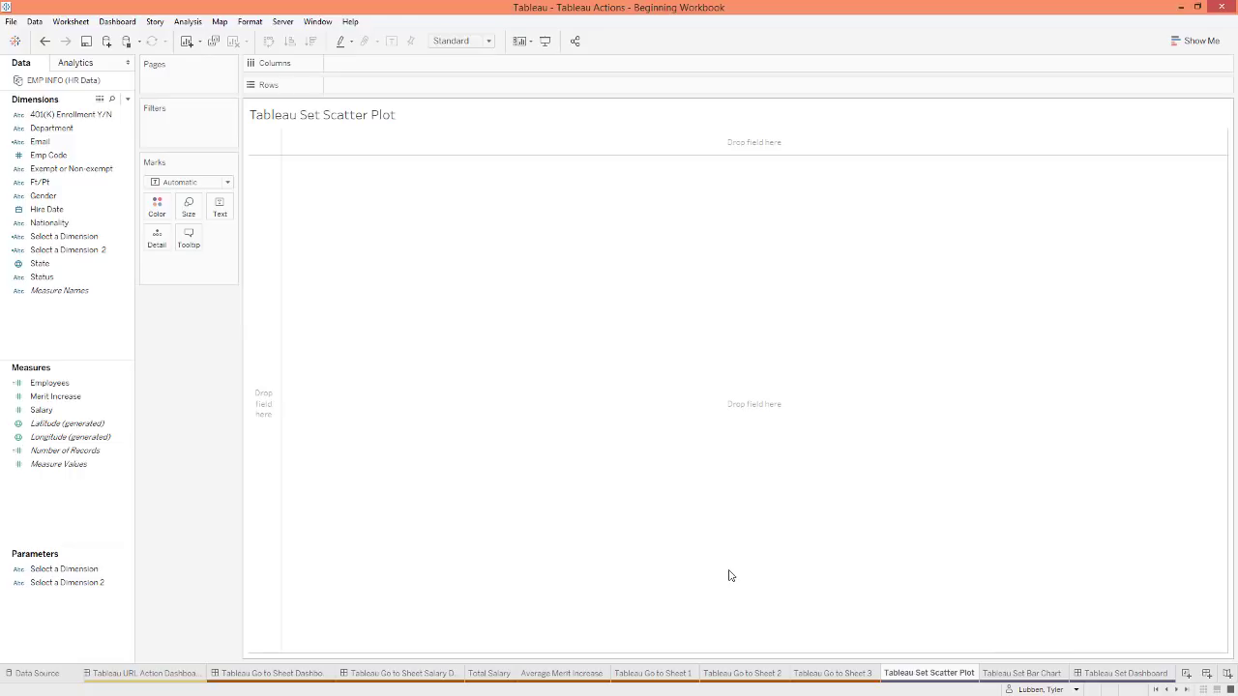
pyautogui.click(85, 263)
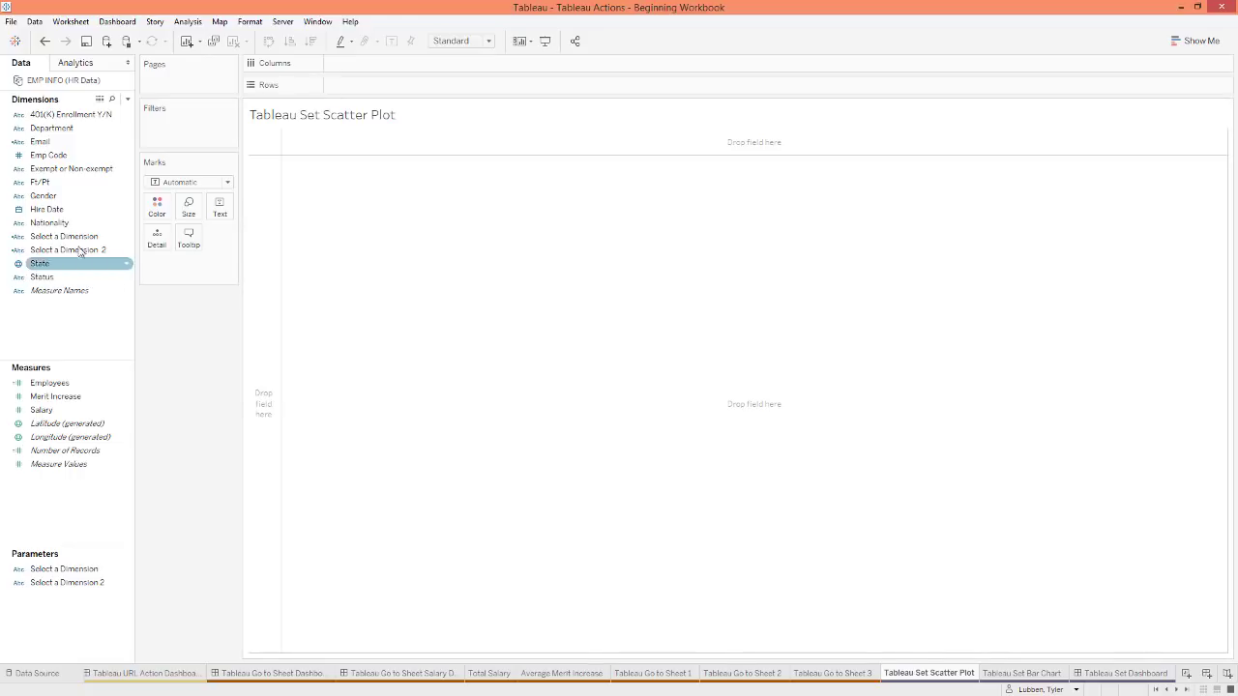
pyautogui.moveTo(87, 412)
pyautogui.mouseDown()
pyautogui.moveTo(161, 371)
pyautogui.moveTo(434, 96)
pyautogui.moveTo(425, 68)
pyautogui.moveTo(412, 78)
pyautogui.mouseUp()
pyautogui.click(56, 396)
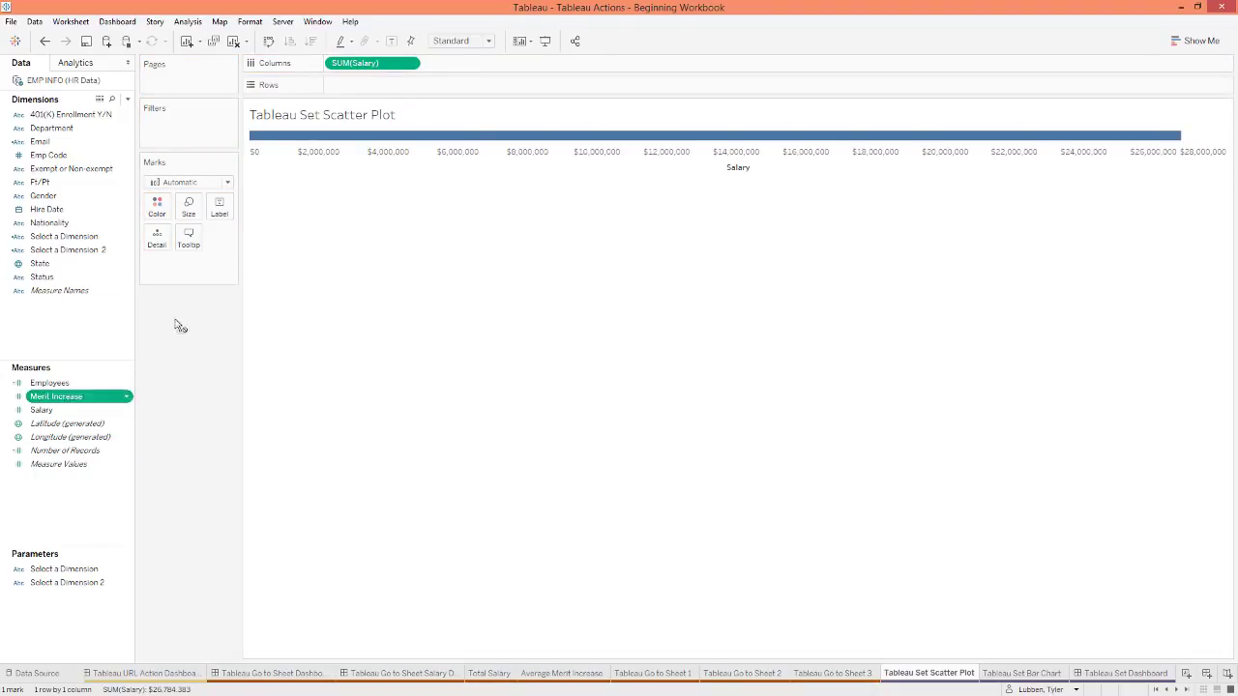
pyautogui.moveTo(180, 326); pyautogui.dragTo(454, 97)
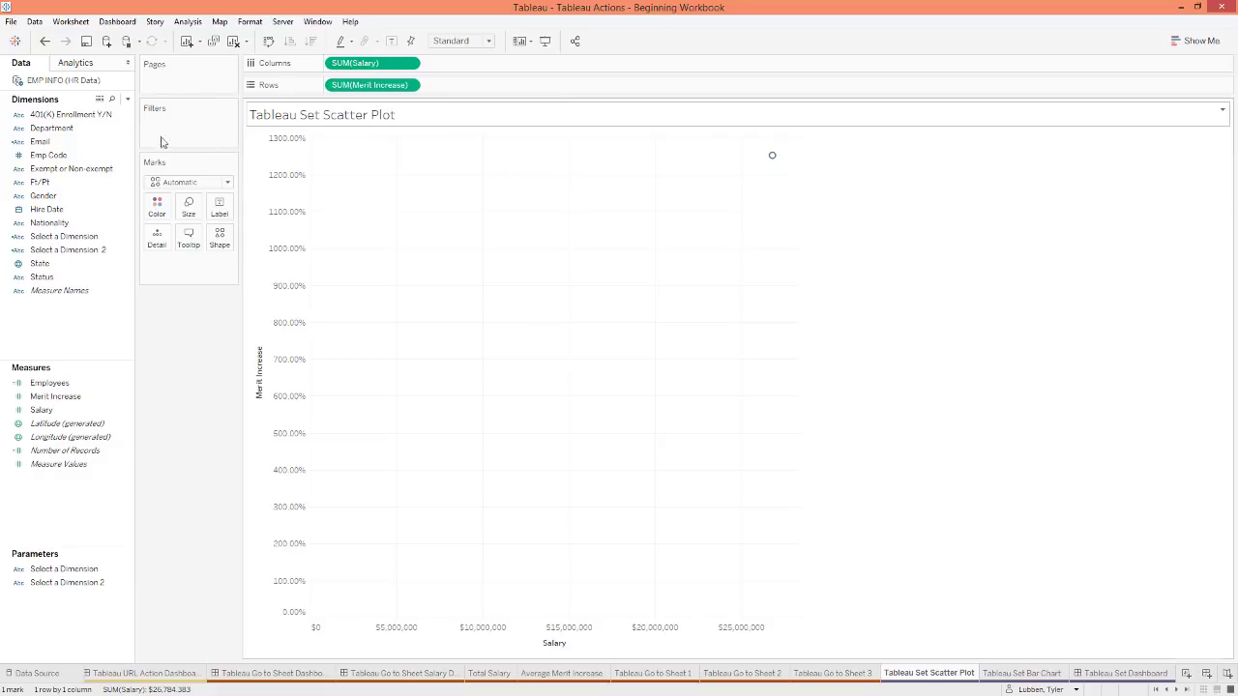
pyautogui.moveTo(48, 155); pyautogui.dragTo(165, 241)
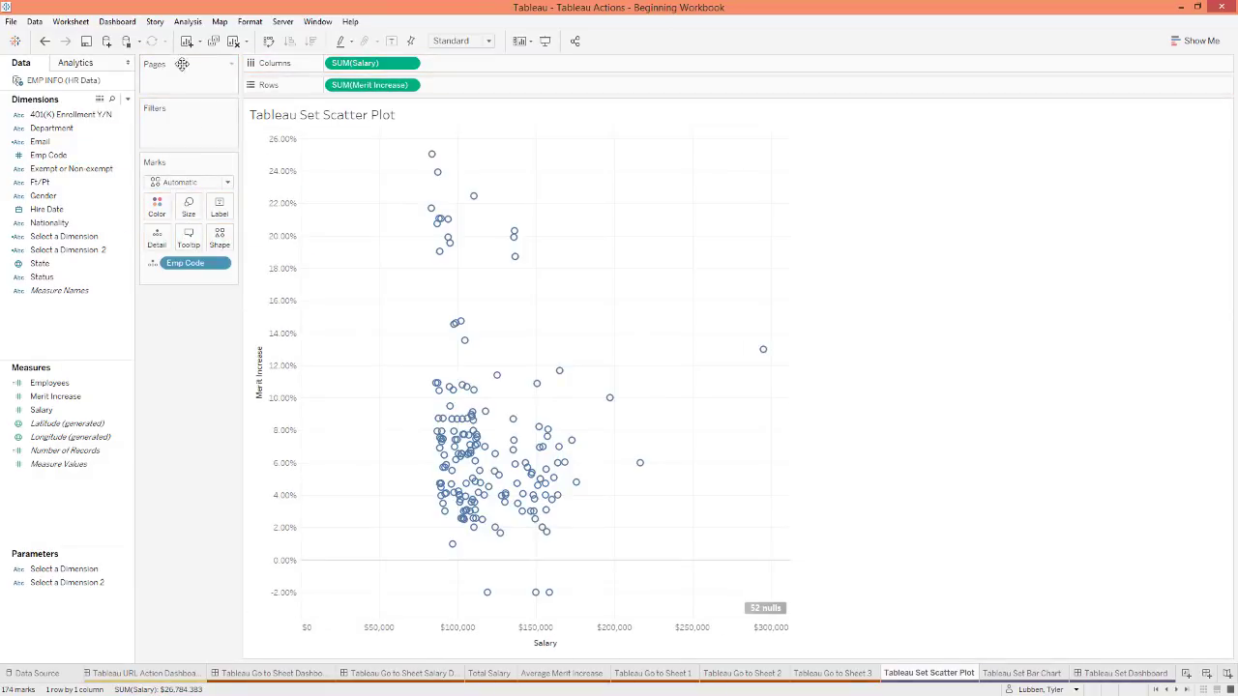
# Step: Swap the scatter plot's axes so Merit Increase is on columns and Salary is on rows
pyautogui.click(269, 41)
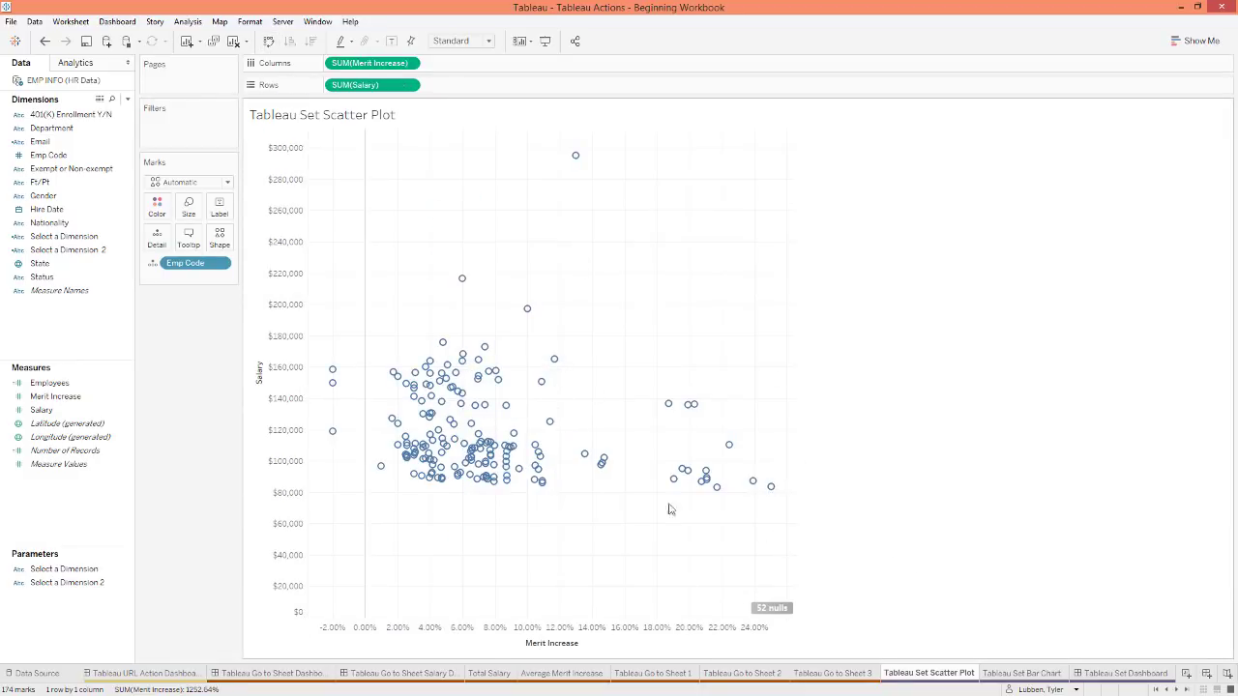
# Step: On the Tableau Set Bar Chart sheet, place Department on rows and review the formula of the Employees measure
pyautogui.click(1037, 674)
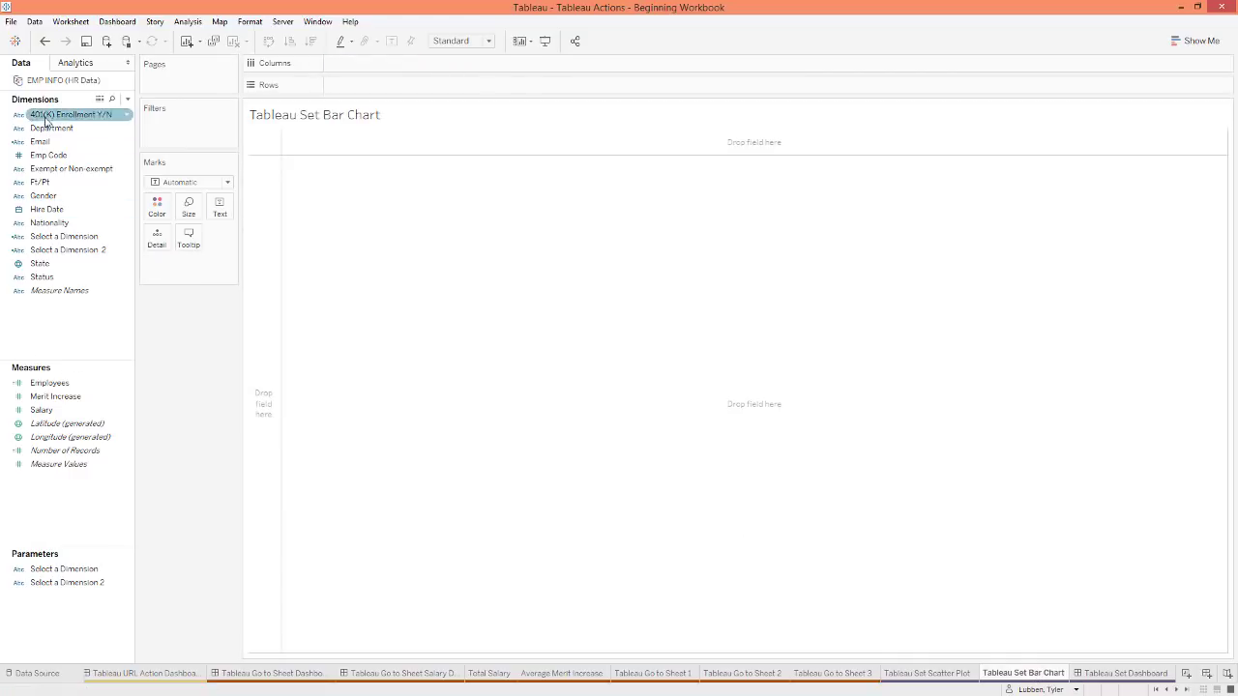
pyautogui.moveTo(50, 128); pyautogui.dragTo(391, 87)
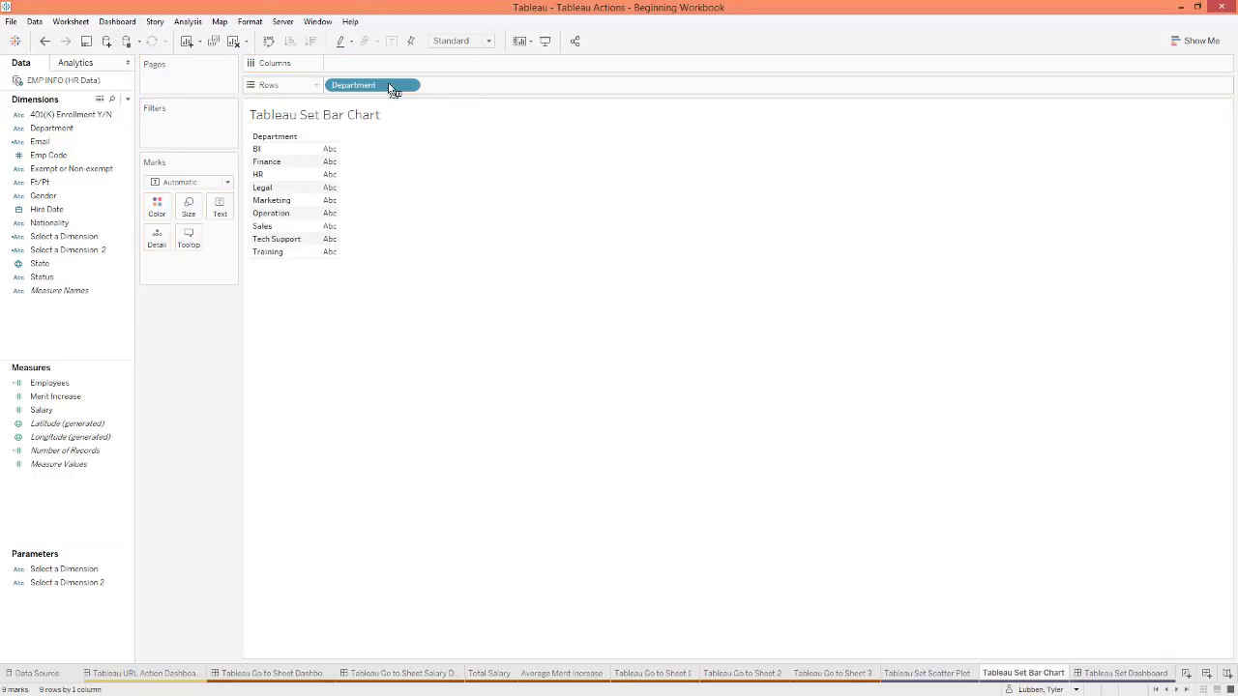
pyautogui.rightClick(61, 385)
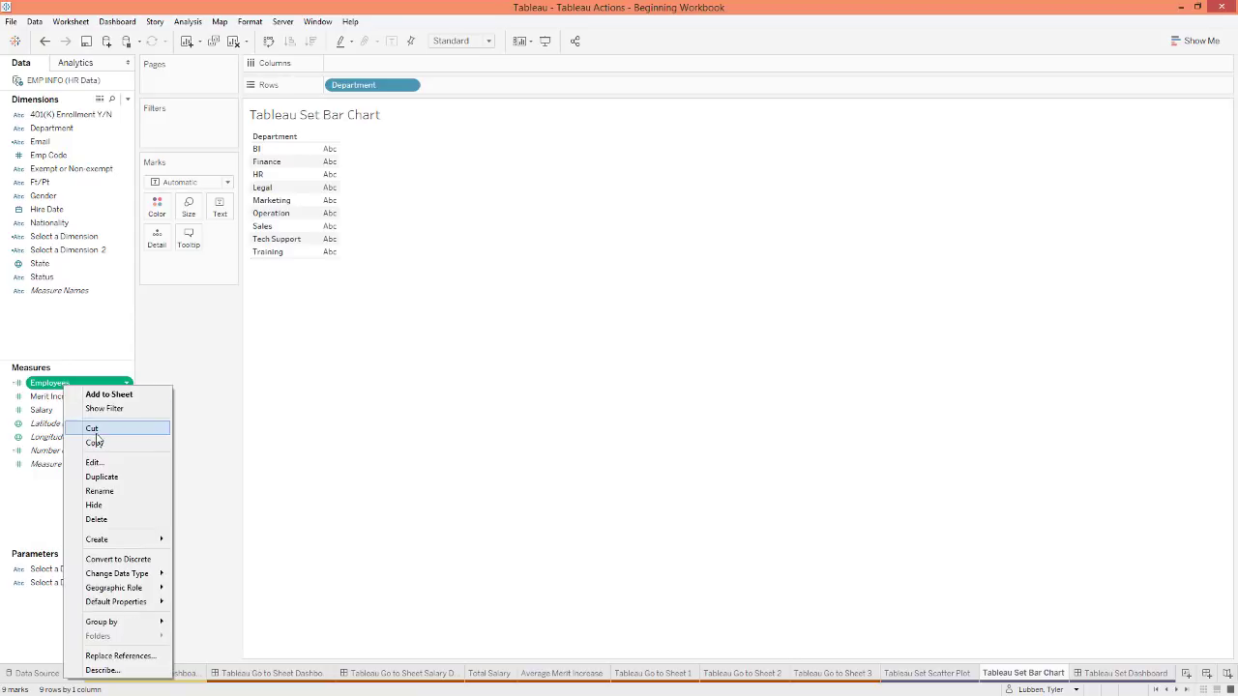
pyautogui.click(94, 464)
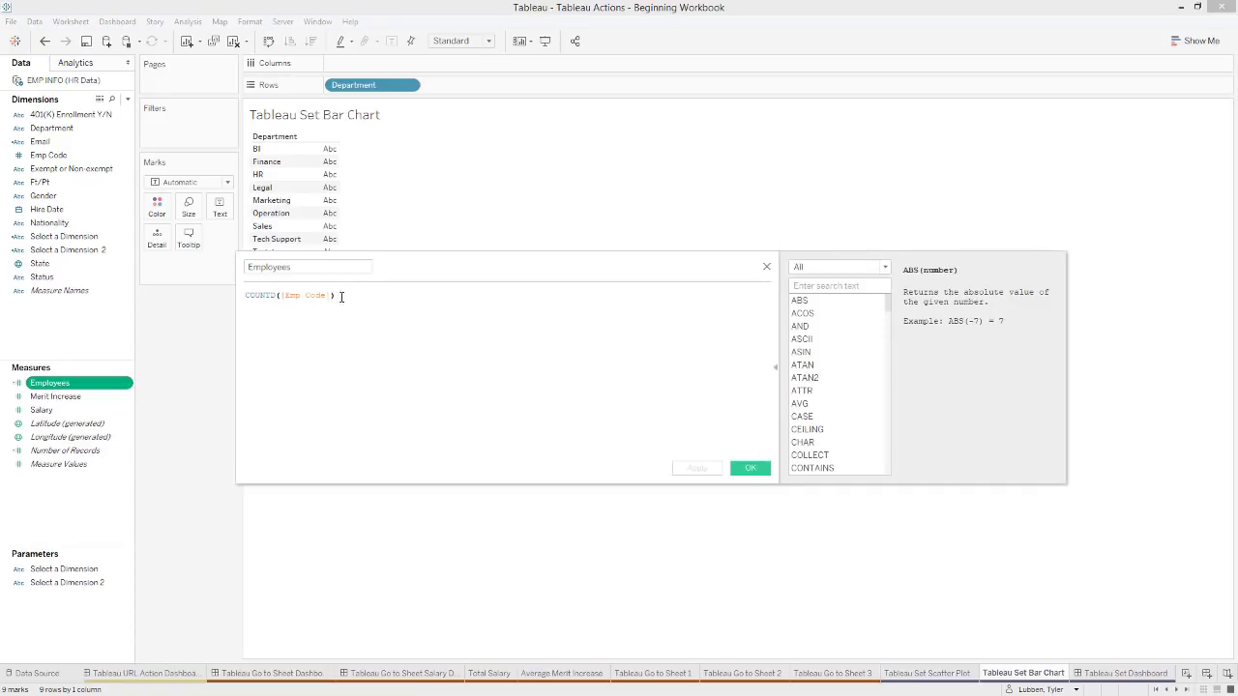
pyautogui.click(746, 468)
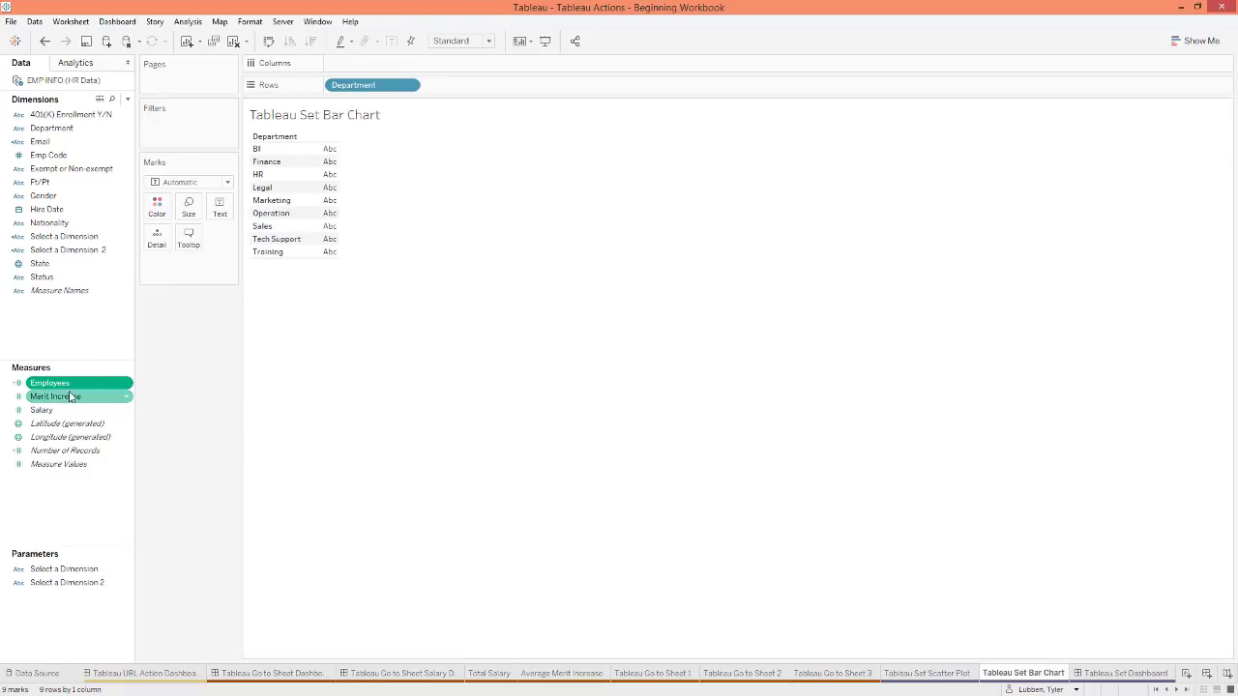
# Step: Chart Employees by Department as a bar chart and swap its axes so the bars stand vertically
pyautogui.moveTo(50, 383); pyautogui.dragTo(324, 208)
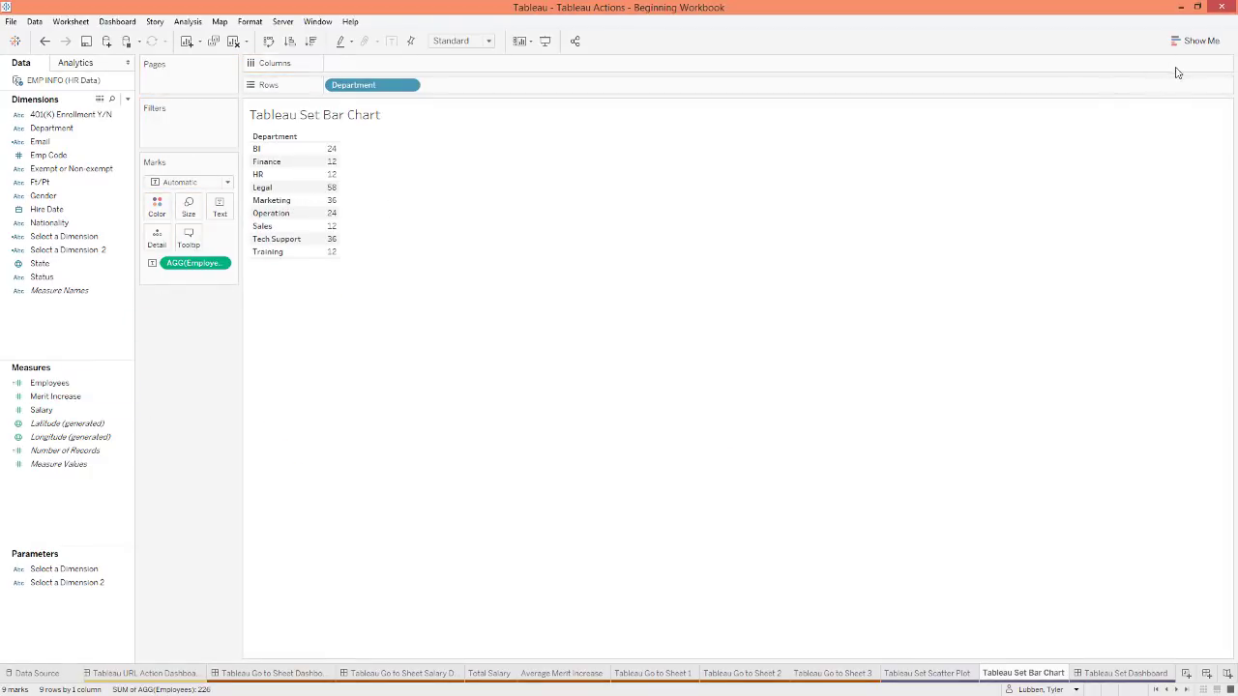
pyautogui.click(1196, 41)
pyautogui.click(1129, 137)
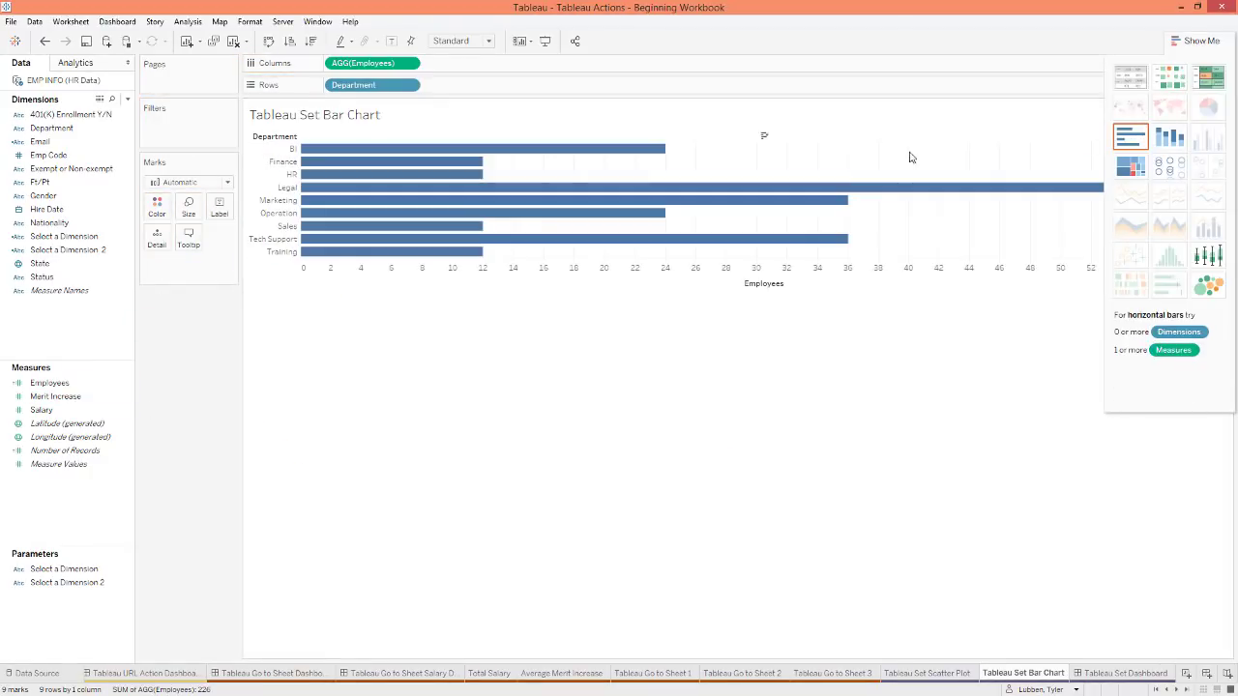
pyautogui.click(1195, 41)
pyautogui.click(269, 42)
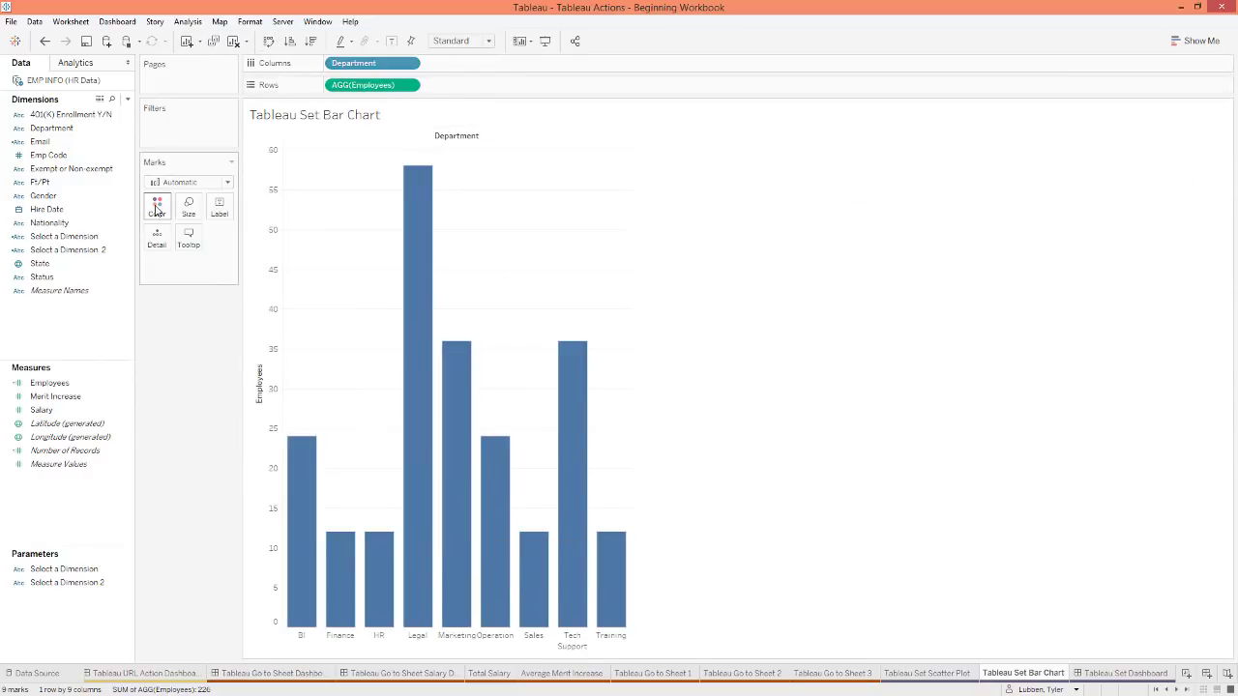
# Step: Format the bars with a black border and a slightly larger width, and label them with Employees
pyautogui.click(157, 207)
pyautogui.click(224, 387)
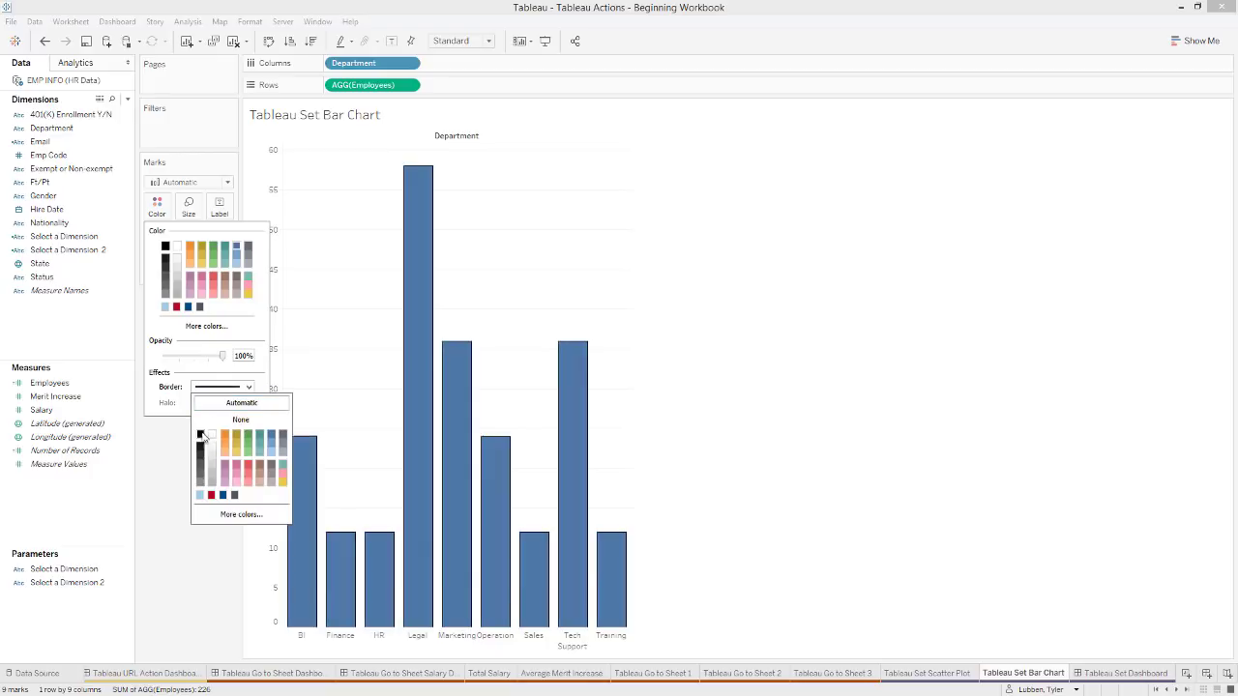
pyautogui.click(189, 206)
pyautogui.moveTo(265, 237); pyautogui.dragTo(280, 247)
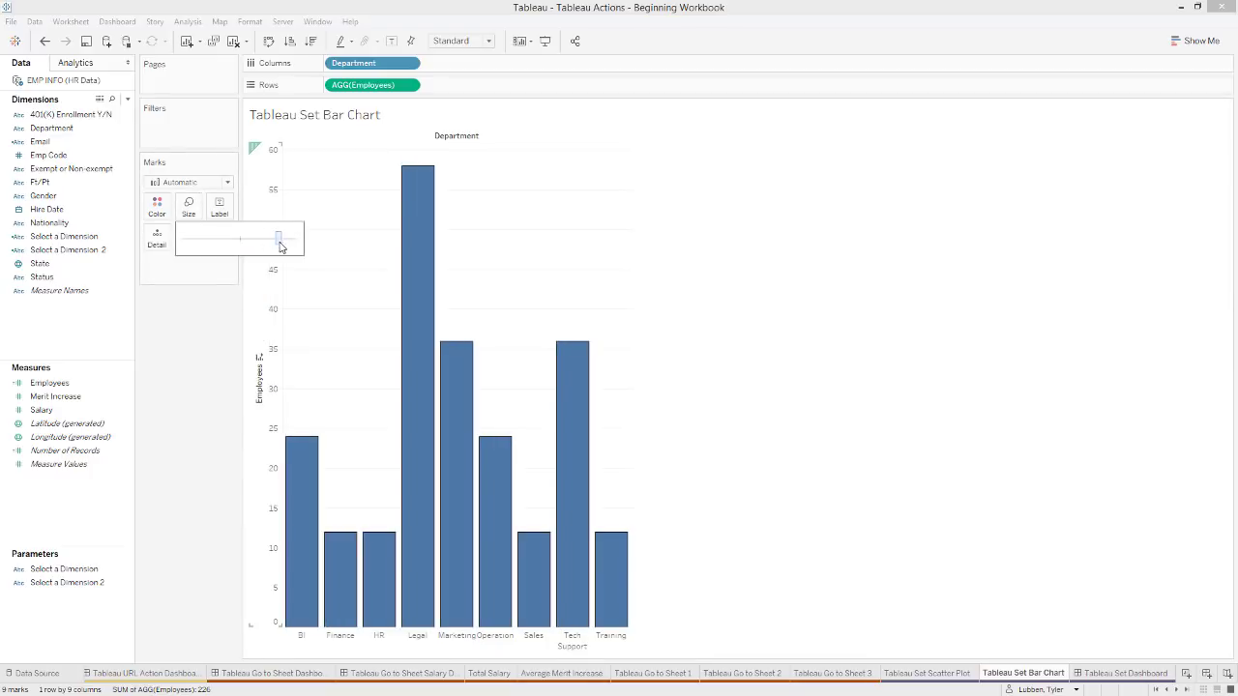
pyautogui.click(160, 422)
pyautogui.moveTo(349, 87); pyautogui.dragTo(232, 211)
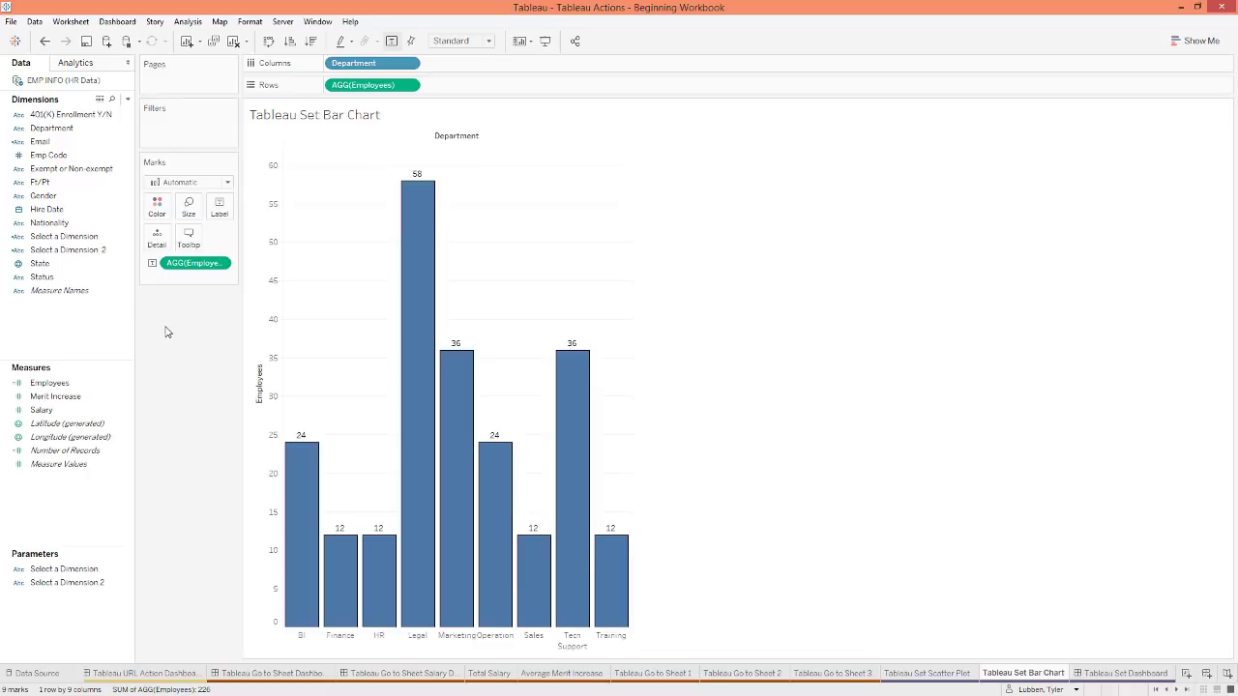
# Step: Create a set named Emp Code Set from Emp Code with no members selected, and color the bars by it
pyautogui.rightClick(54, 160)
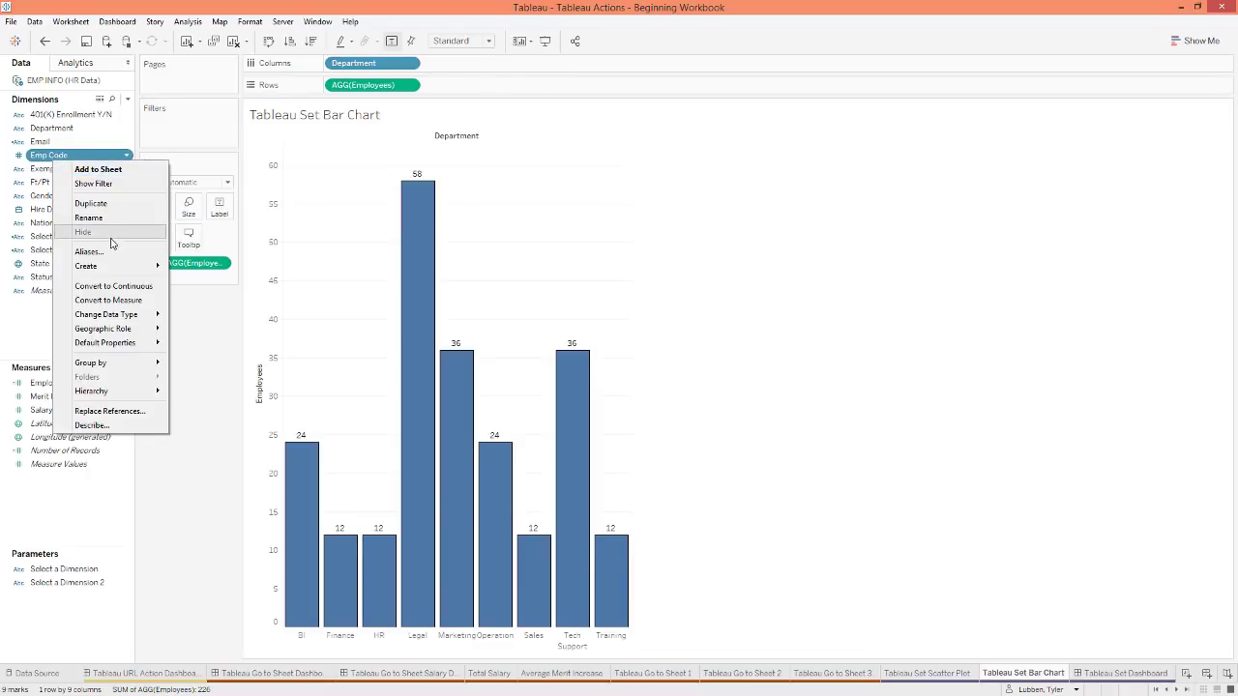
pyautogui.moveTo(126, 270)
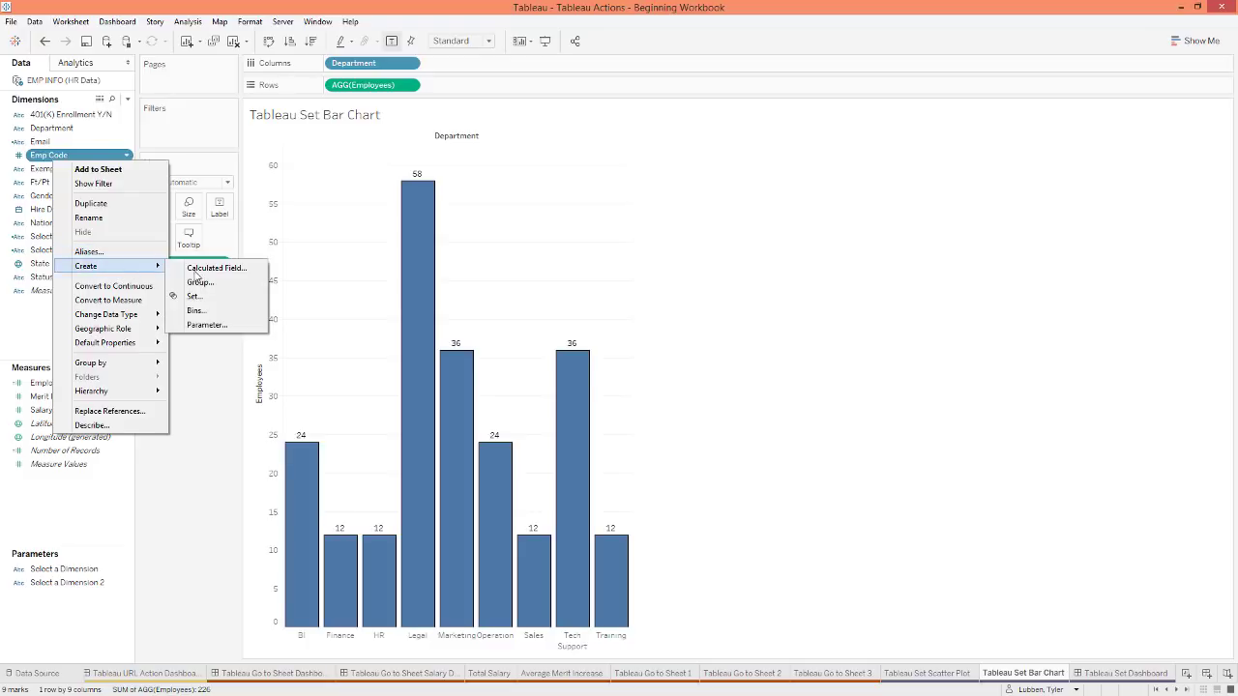
pyautogui.click(193, 296)
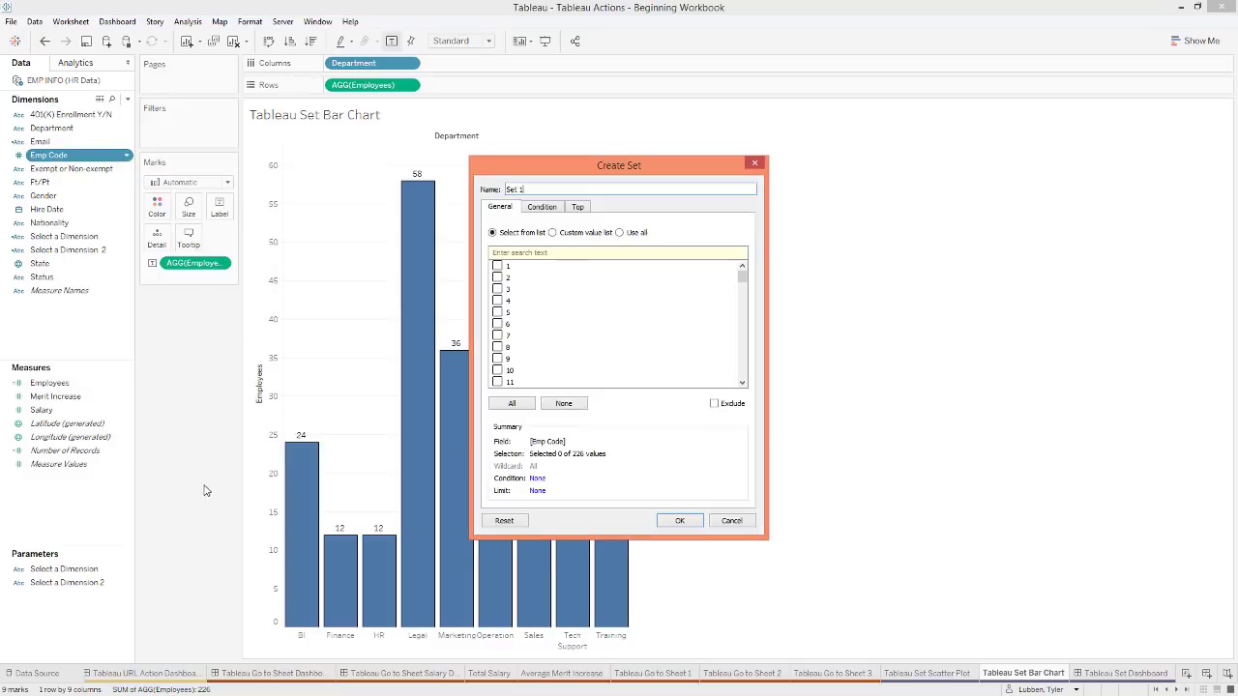
pyautogui.tripleClick(552, 189)
pyautogui.write('Emp Code')
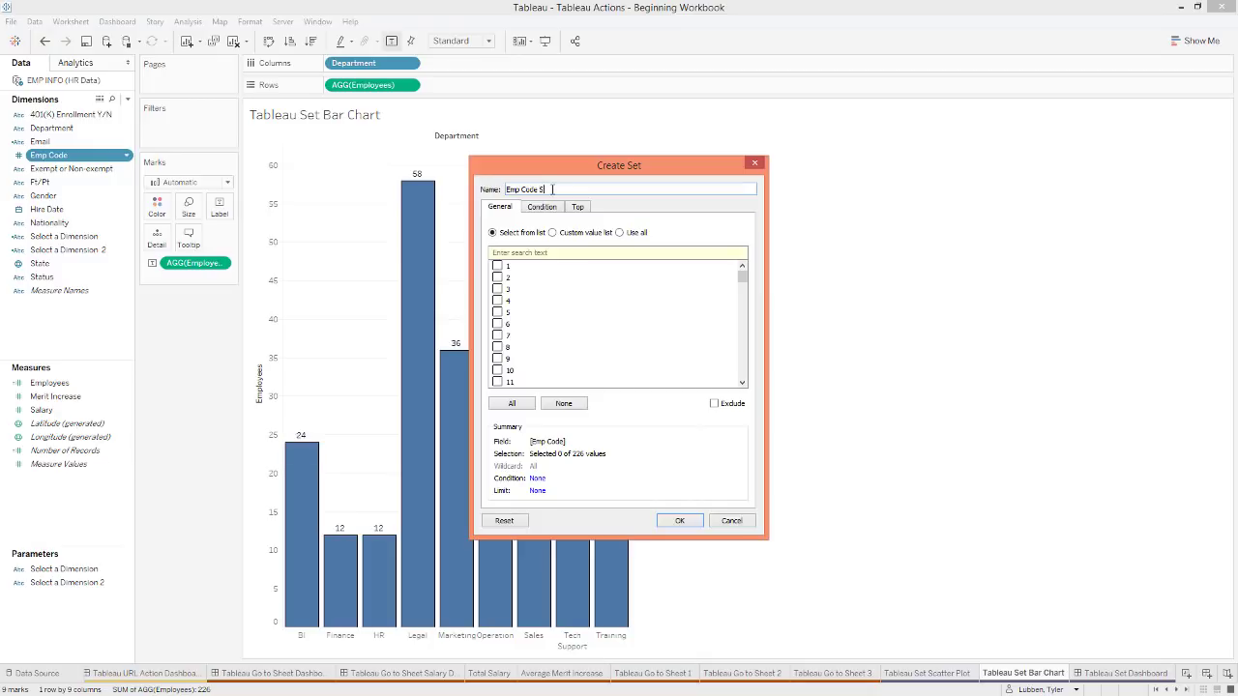
pyautogui.click(680, 520)
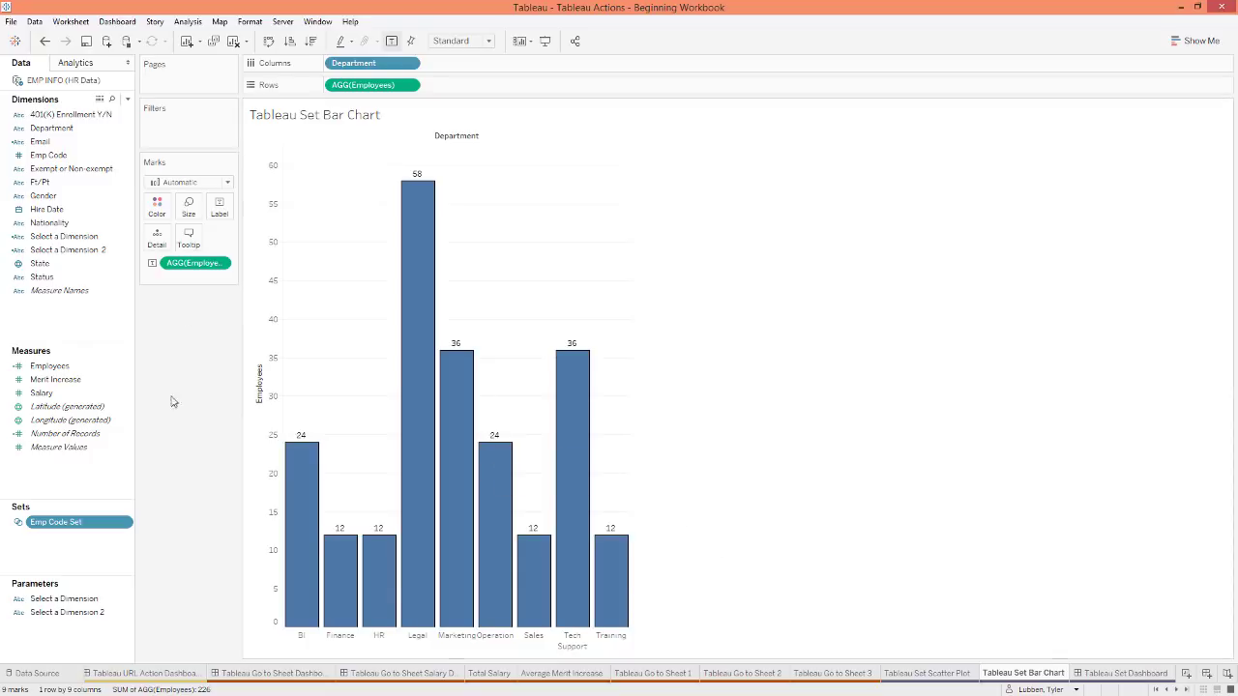
pyautogui.moveTo(61, 528); pyautogui.dragTo(163, 216)
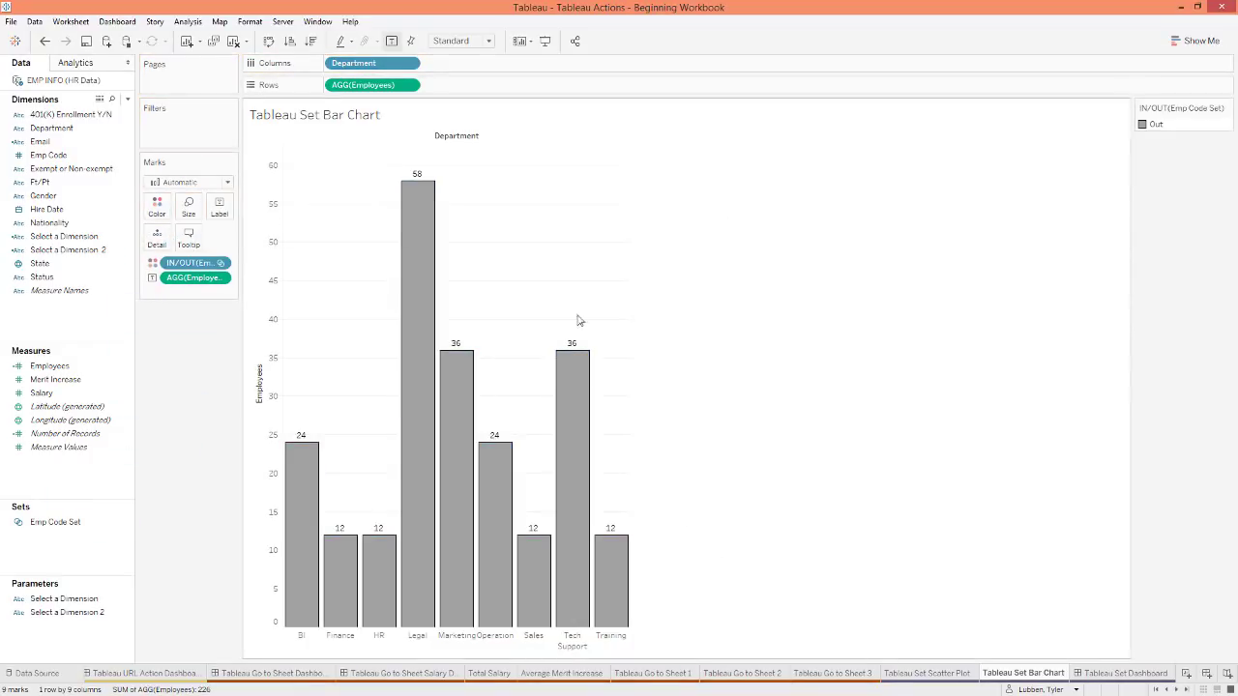
pyautogui.moveTo(500, 524)
# Step: On the Tableau Set Dashboard, place the Tableau Set Scatter Plot sheet with the Tableau Set Bar Chart sheet below it
pyautogui.click(1124, 676)
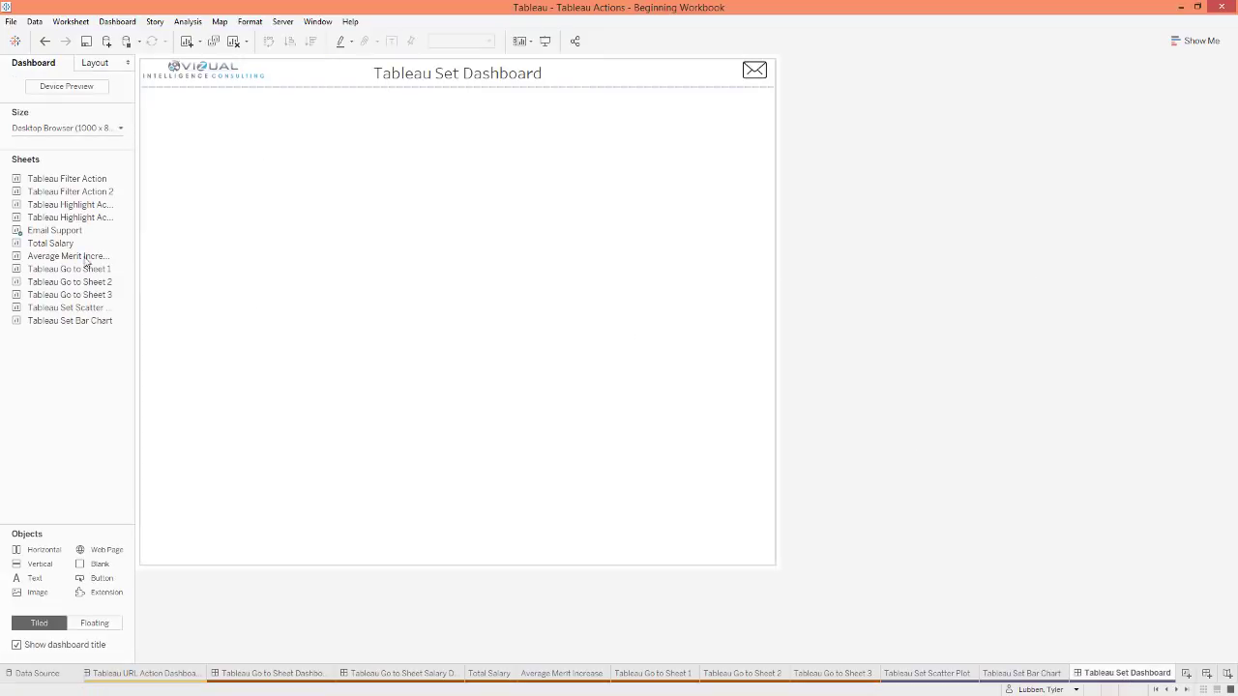
pyautogui.moveTo(75, 325)
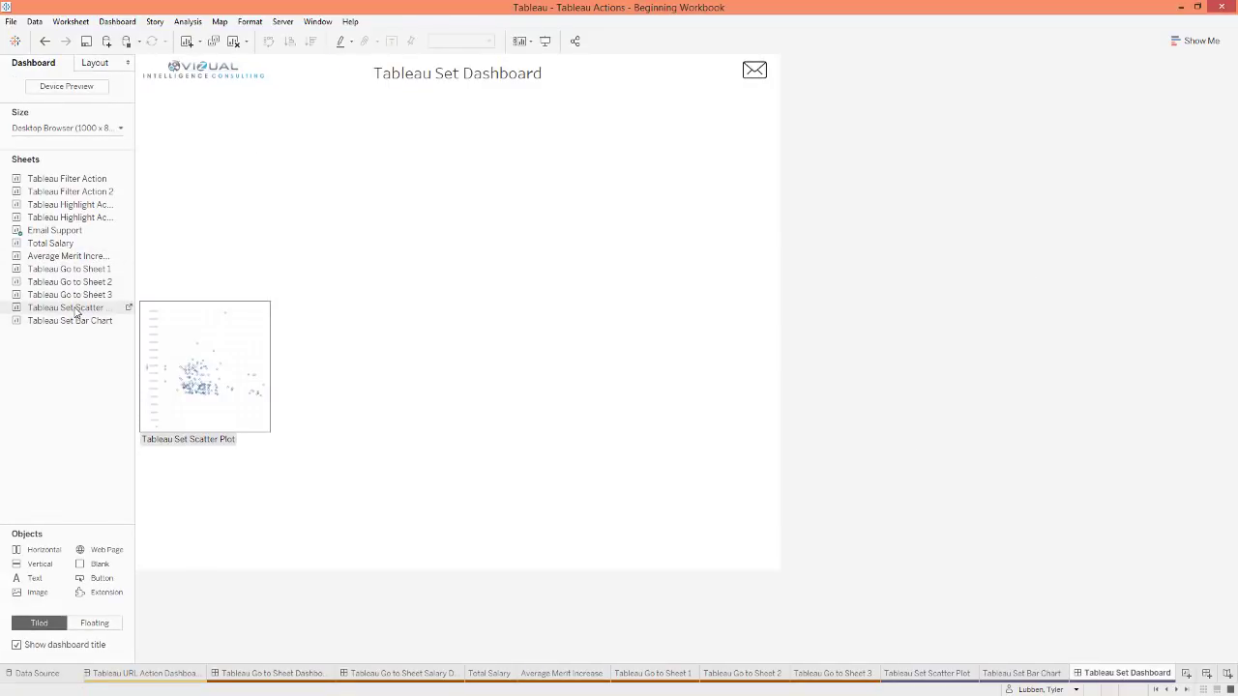
pyautogui.moveTo(76, 313); pyautogui.dragTo(383, 210)
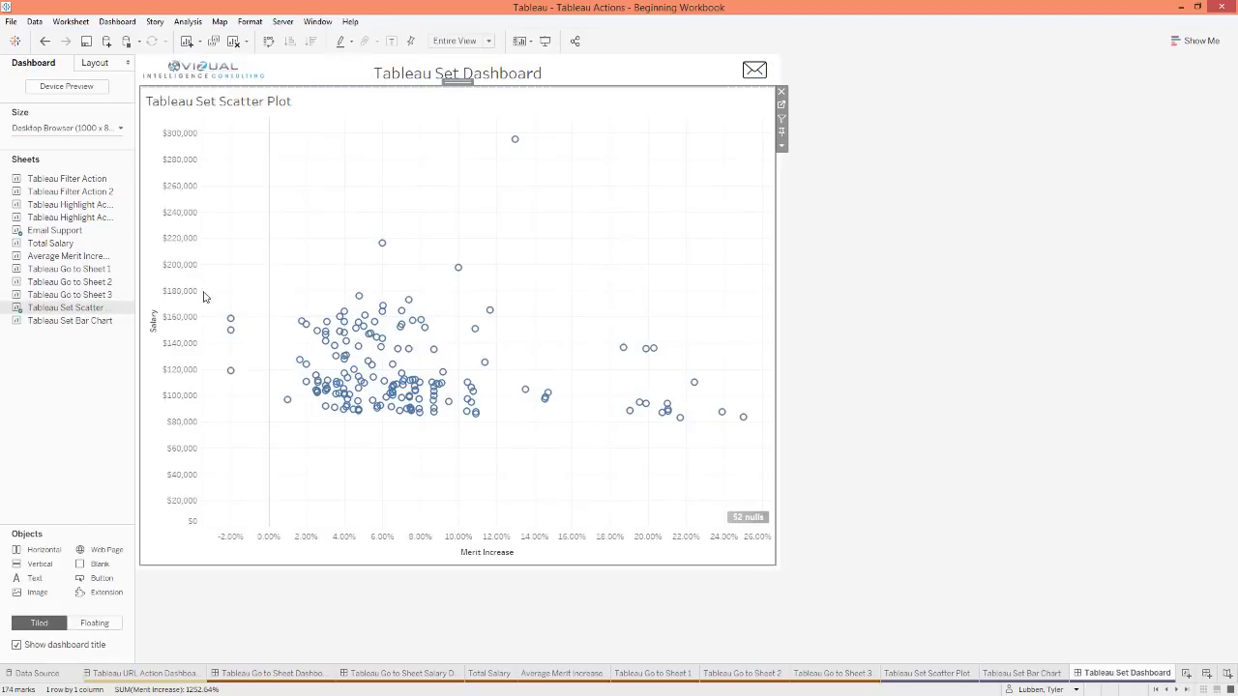
pyautogui.moveTo(113, 323); pyautogui.dragTo(538, 547)
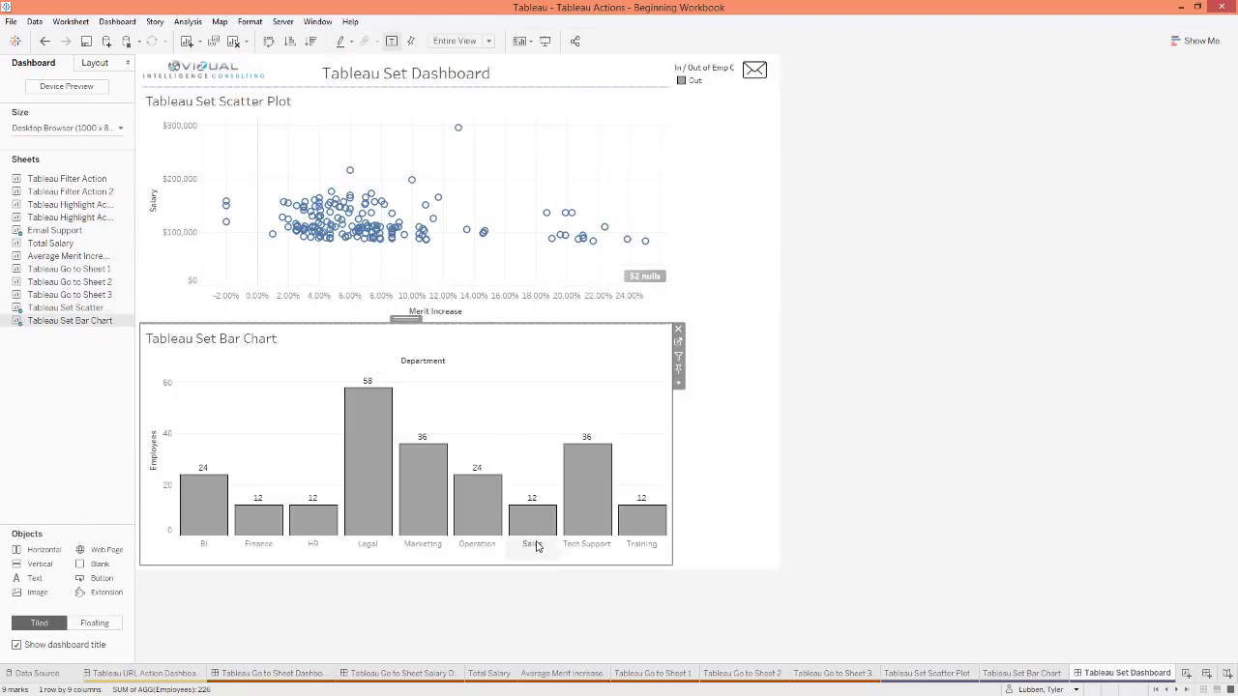
# Step: Remove the layout container holding the In / Out of Emp Code Set legend from the dashboard
pyautogui.click(732, 384)
pyautogui.click(781, 65)
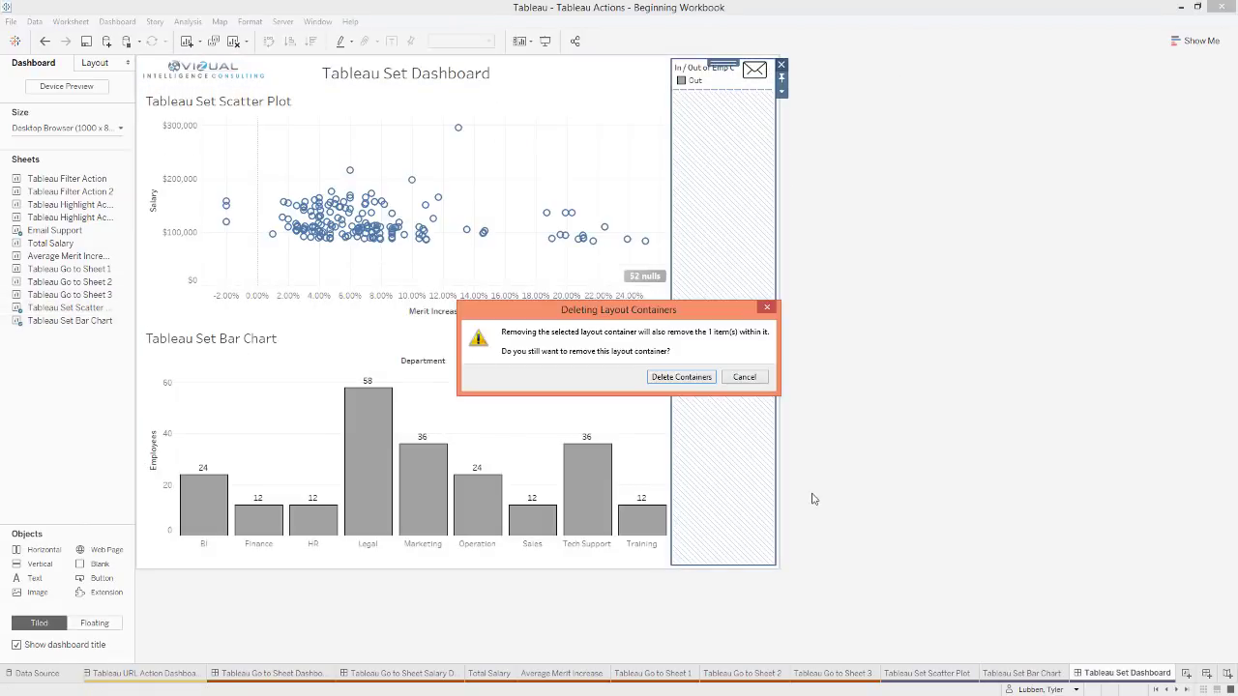
pyautogui.click(683, 378)
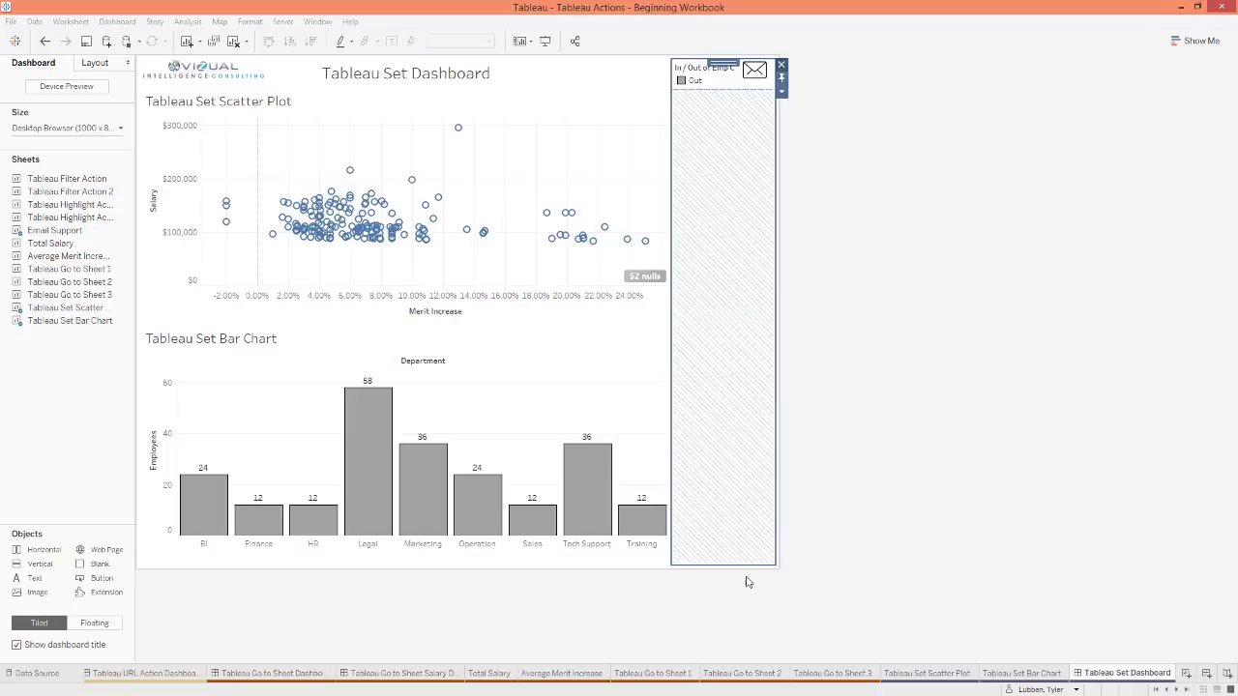
pyautogui.click(909, 459)
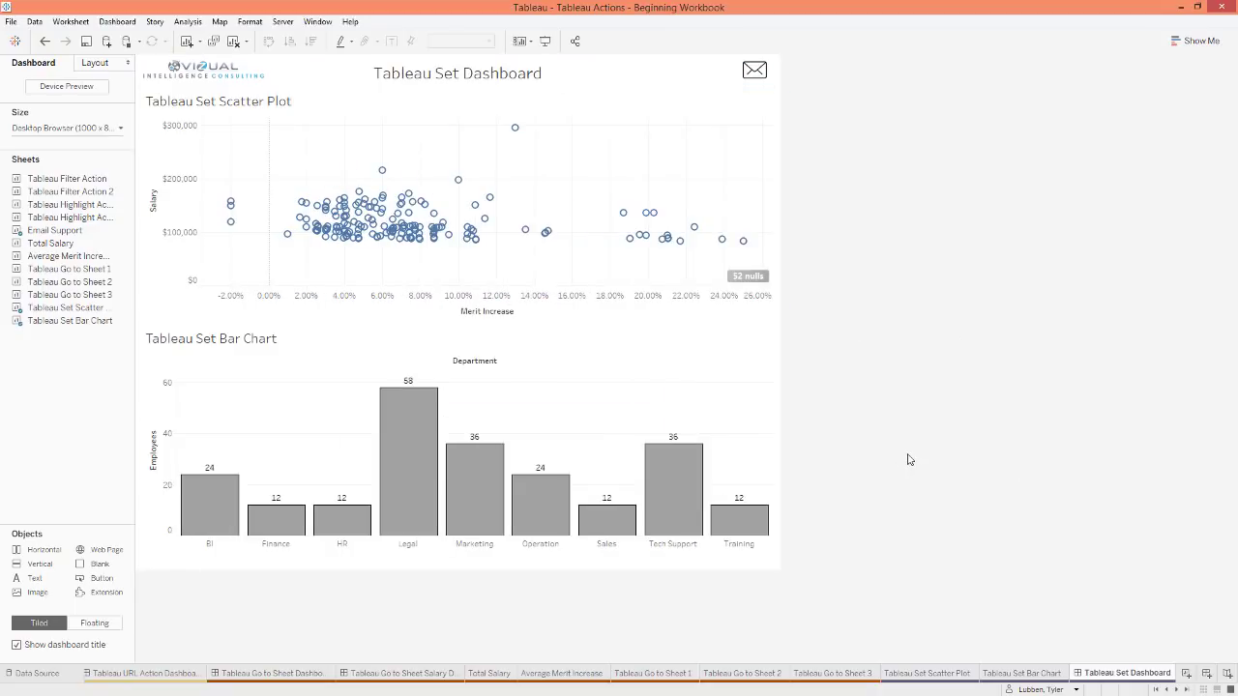
# Step: Add a Change Set Values action named Set Action that runs on Select and adds all values to the set when cleared
pyautogui.click(117, 22)
pyautogui.click(132, 188)
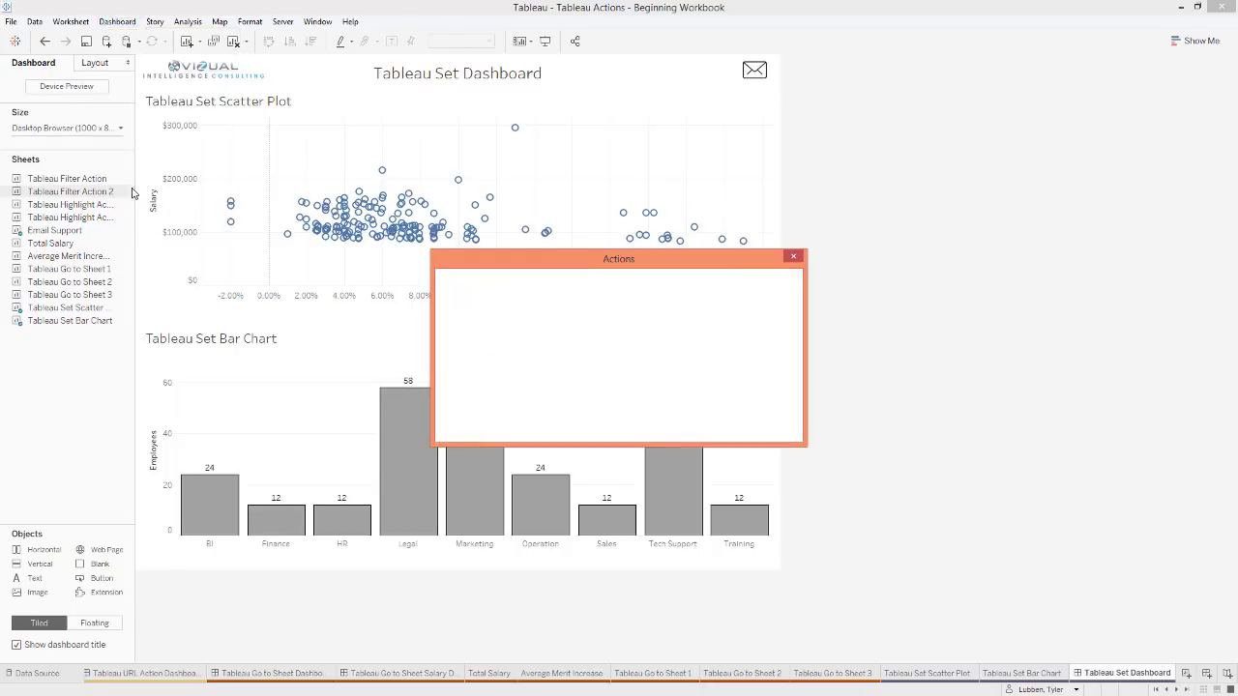
pyautogui.click(467, 403)
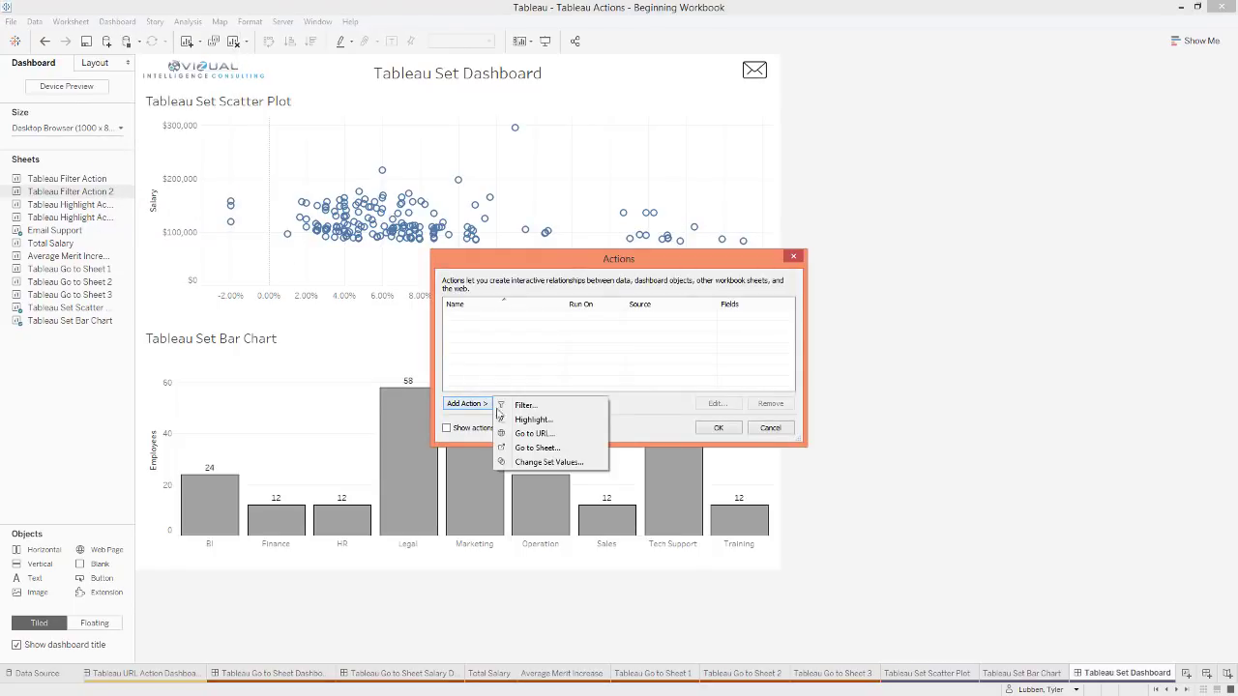
pyautogui.click(541, 464)
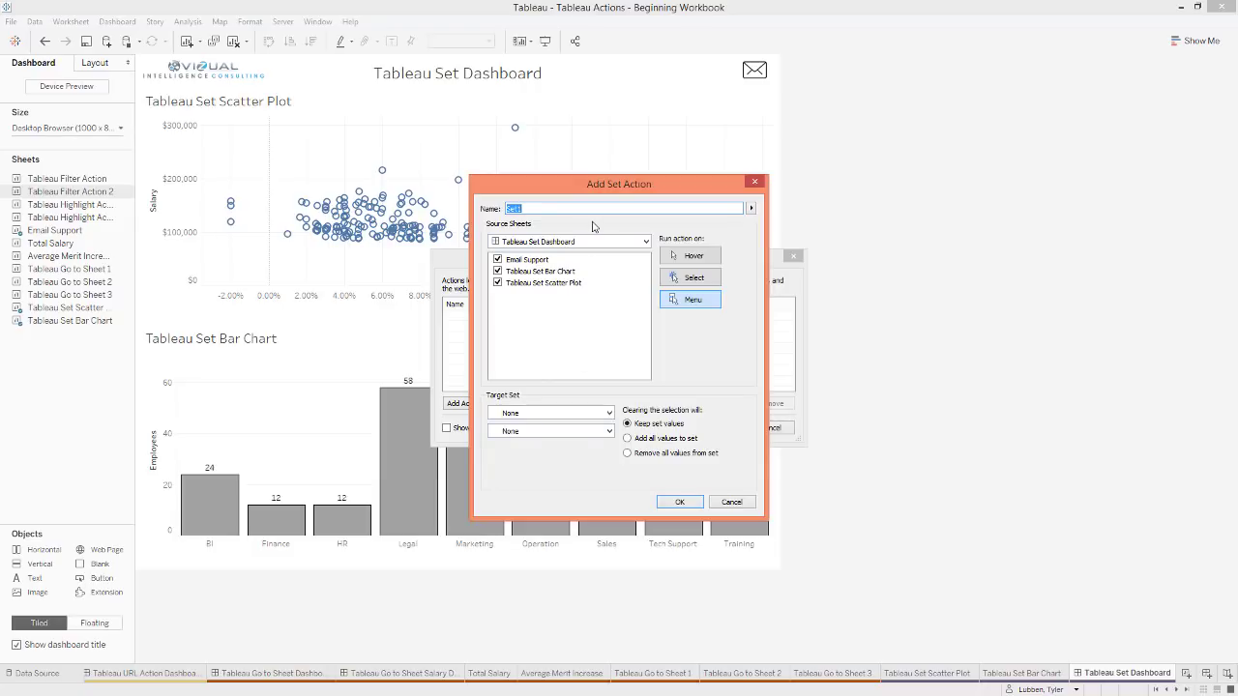
pyautogui.write('Set Action')
pyautogui.click(707, 278)
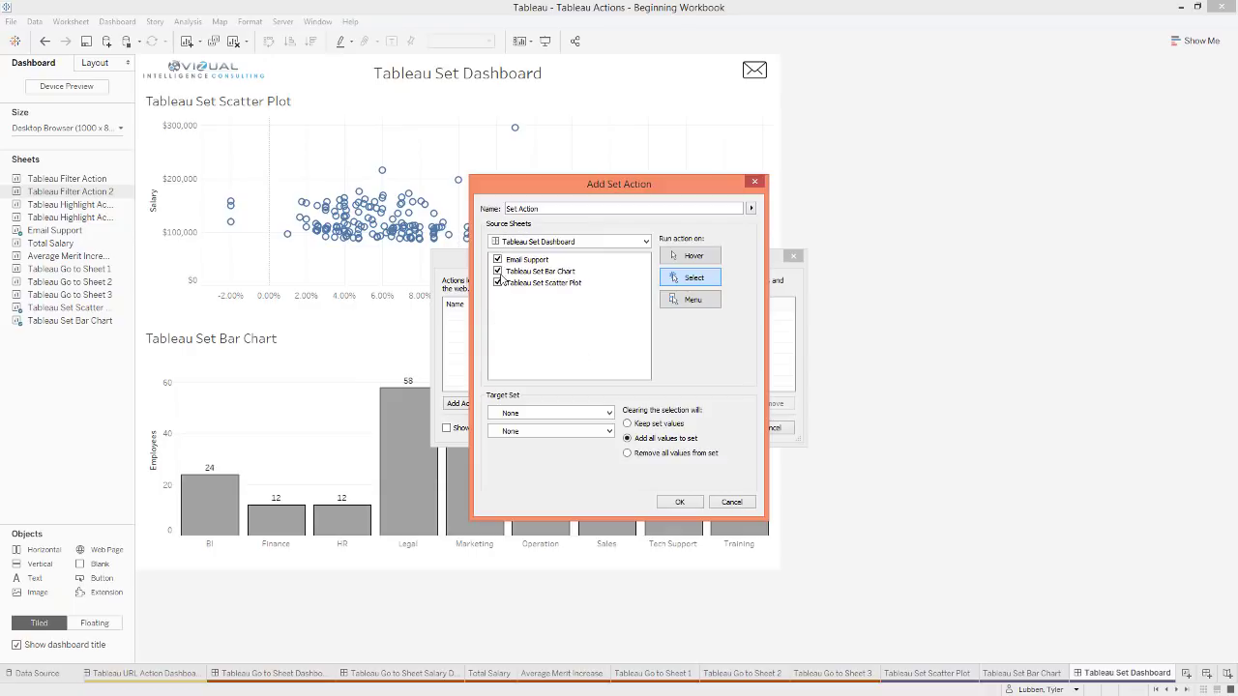
# Step: Limit the action's source to Tableau Set Scatter Plot, target Emp Code Set from EMP INFO (HR Data), and save it
pyautogui.click(498, 260)
pyautogui.click(497, 271)
pyautogui.click(533, 416)
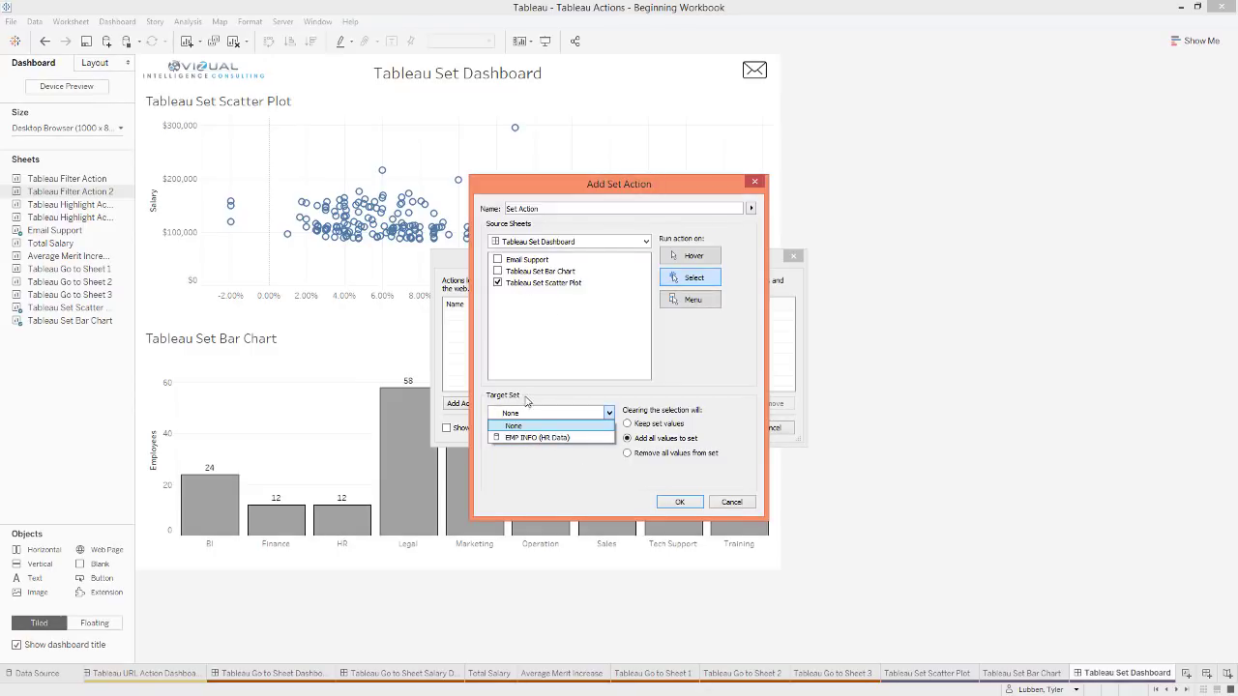
pyautogui.click(527, 440)
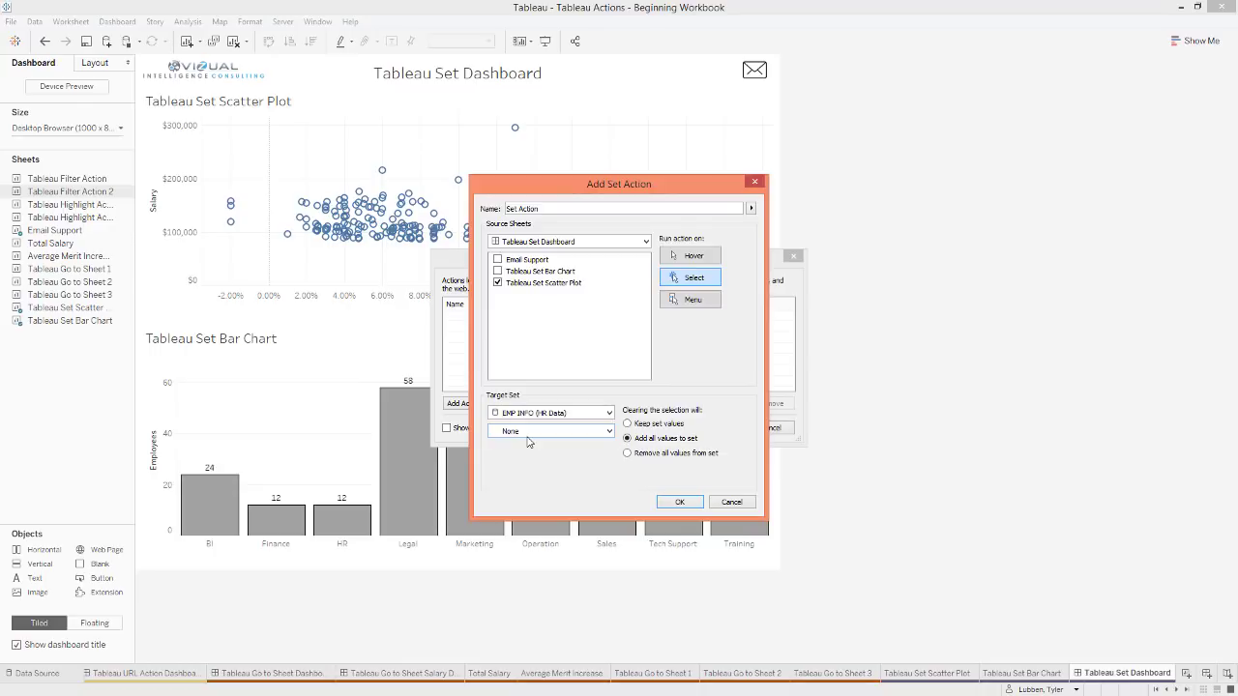
pyautogui.click(544, 435)
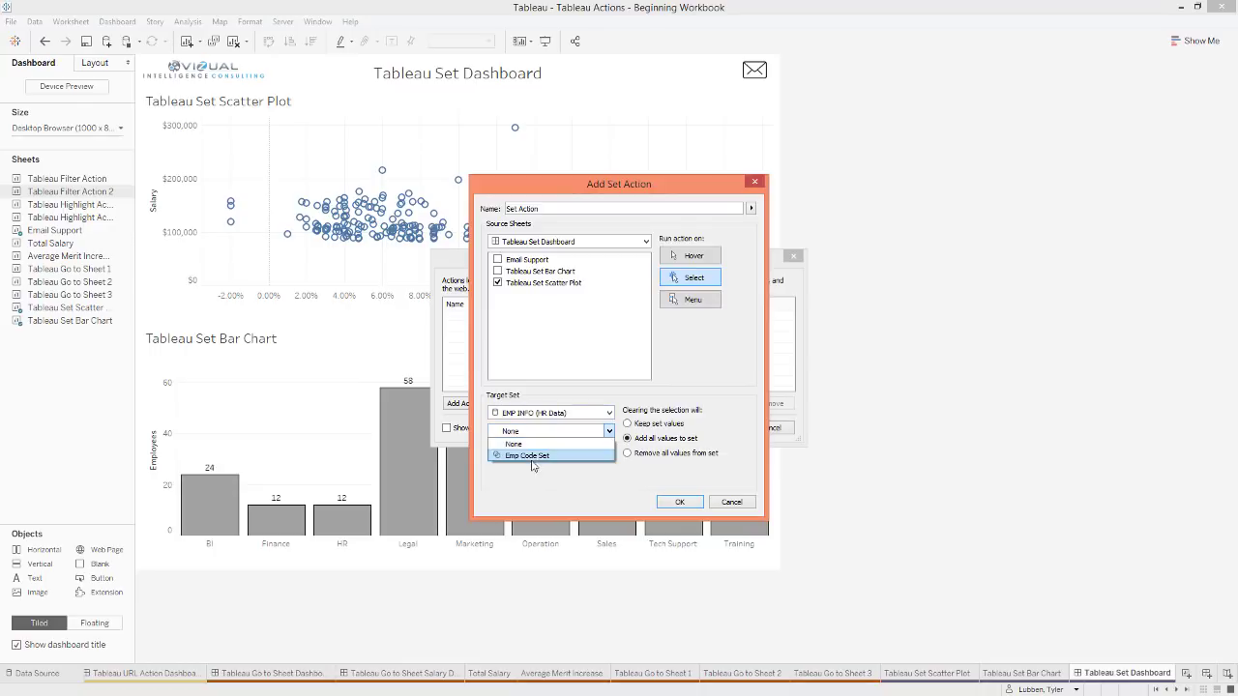
pyautogui.click(531, 457)
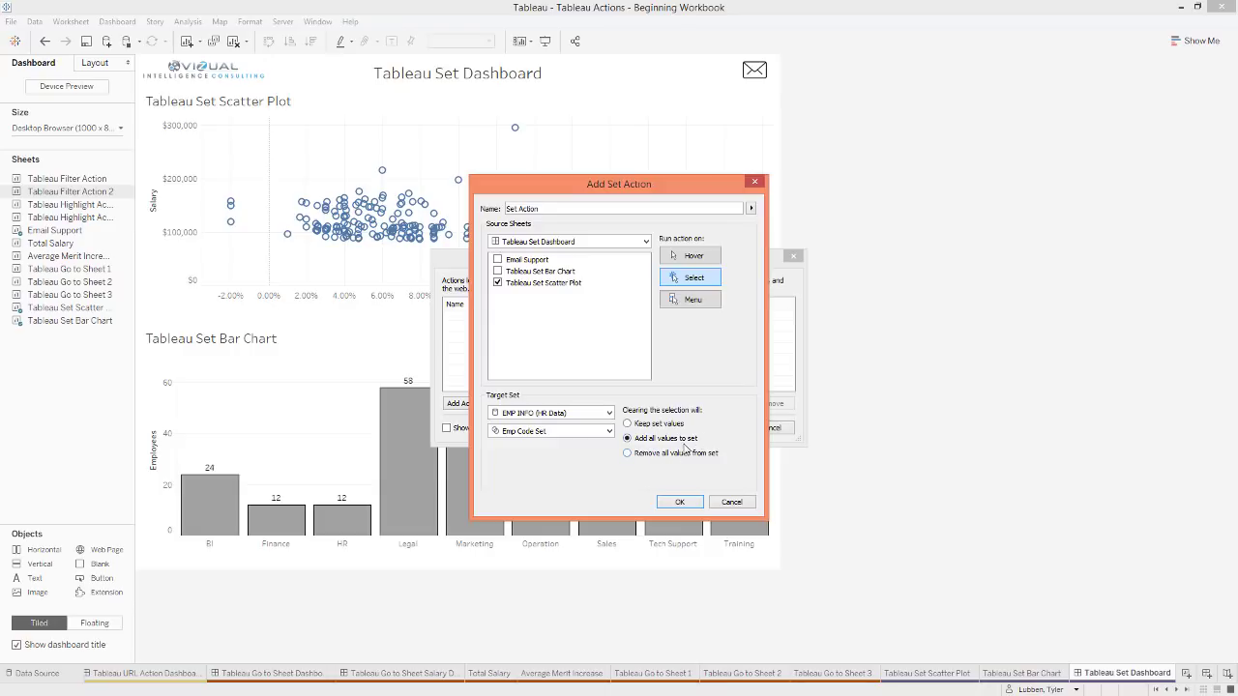
pyautogui.click(679, 504)
pyautogui.click(720, 432)
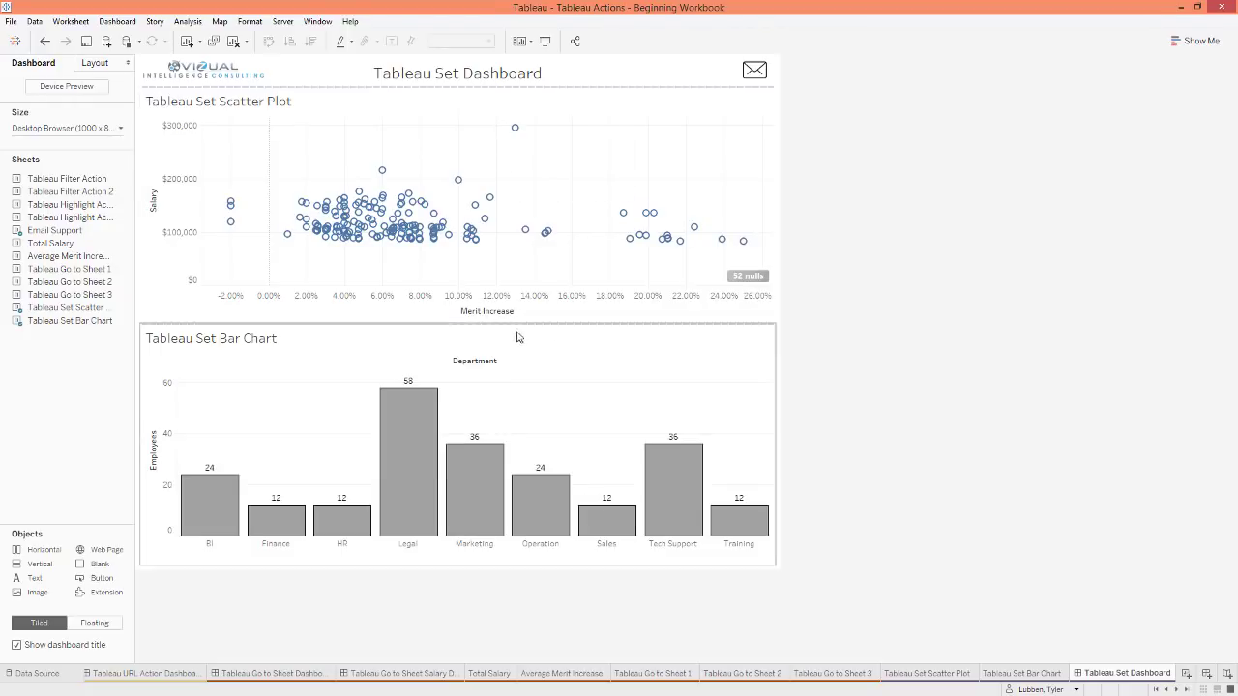
# Step: Test the set action by selecting and clearing several groups of scatter plot marks, and compare the department bars
pyautogui.moveTo(505, 117); pyautogui.dragTo(764, 290)
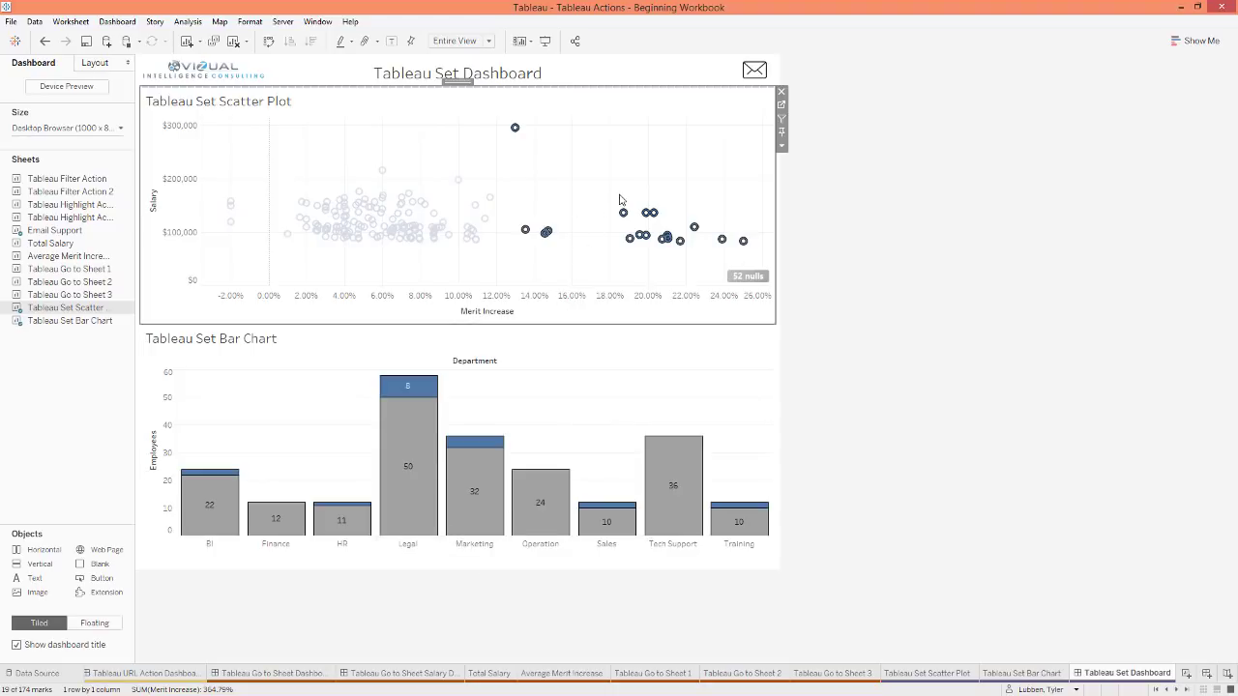
pyautogui.click(606, 256)
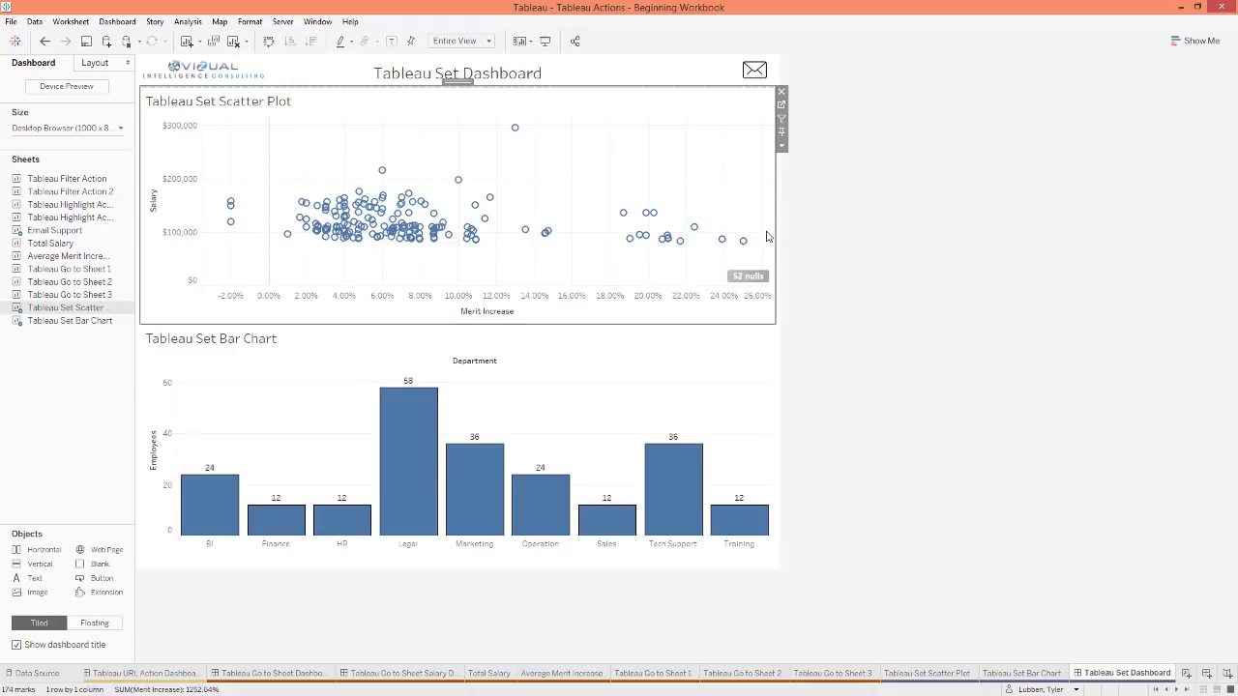
pyautogui.moveTo(765, 232); pyautogui.dragTo(214, 115)
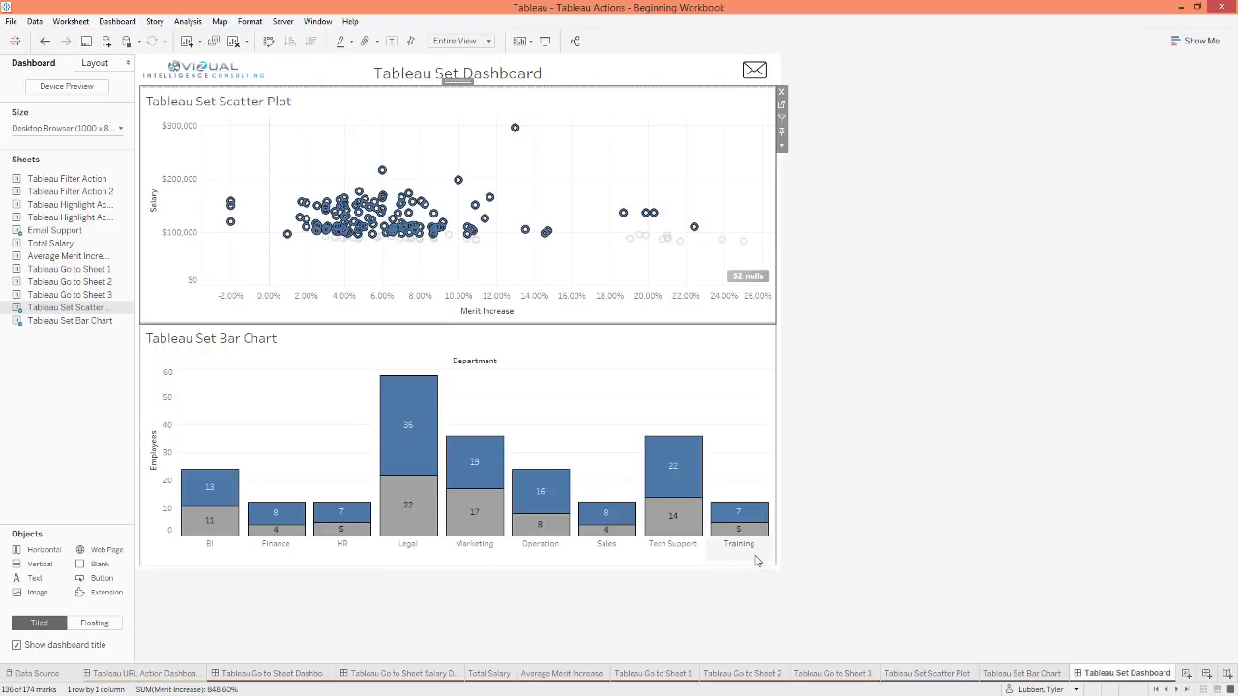
pyautogui.click(268, 290)
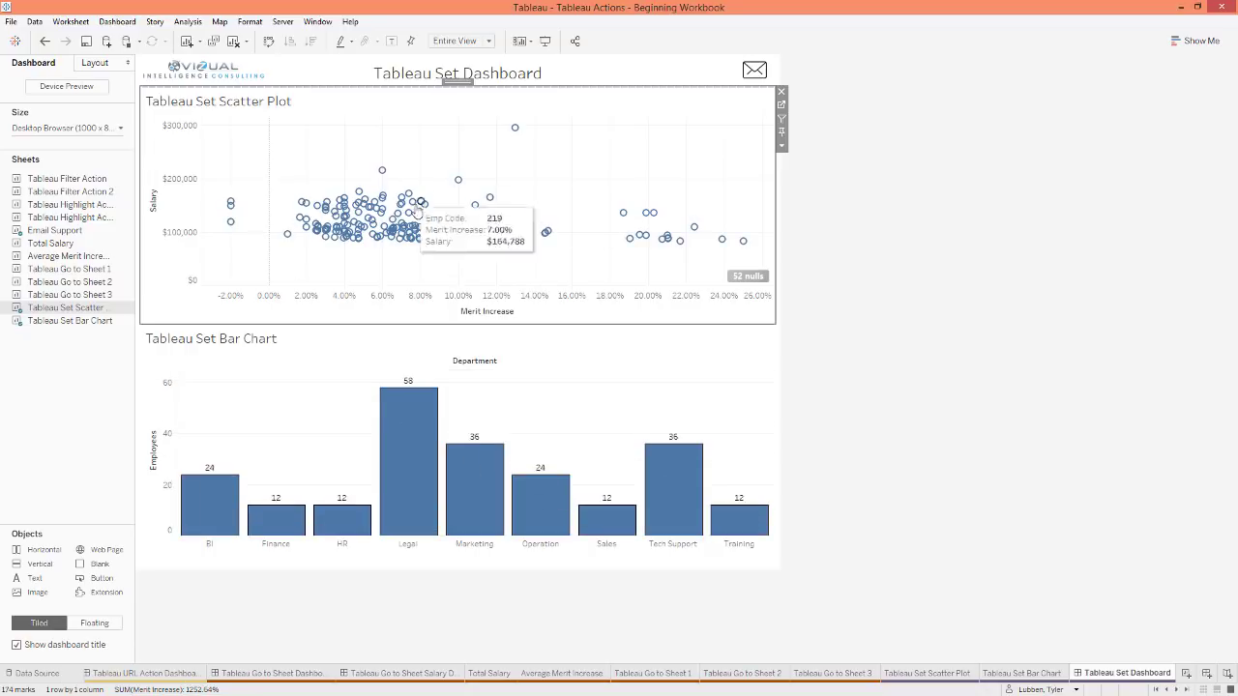
pyautogui.moveTo(383, 152); pyautogui.dragTo(500, 252)
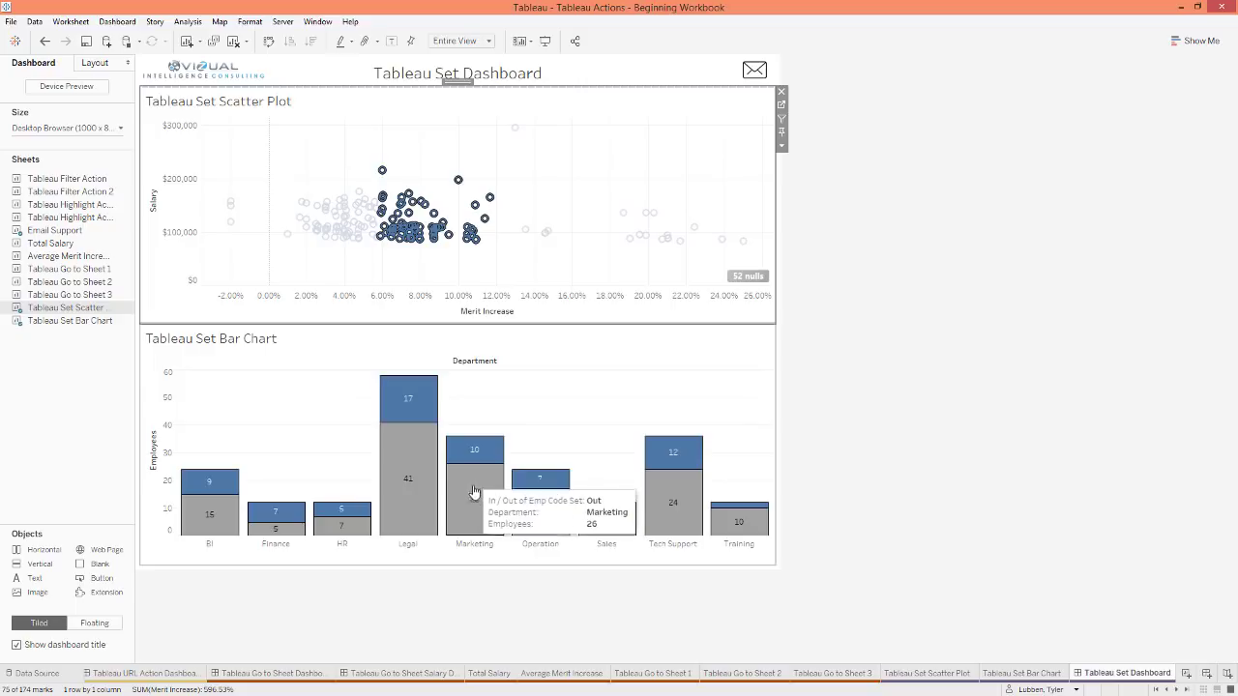
pyautogui.click(601, 199)
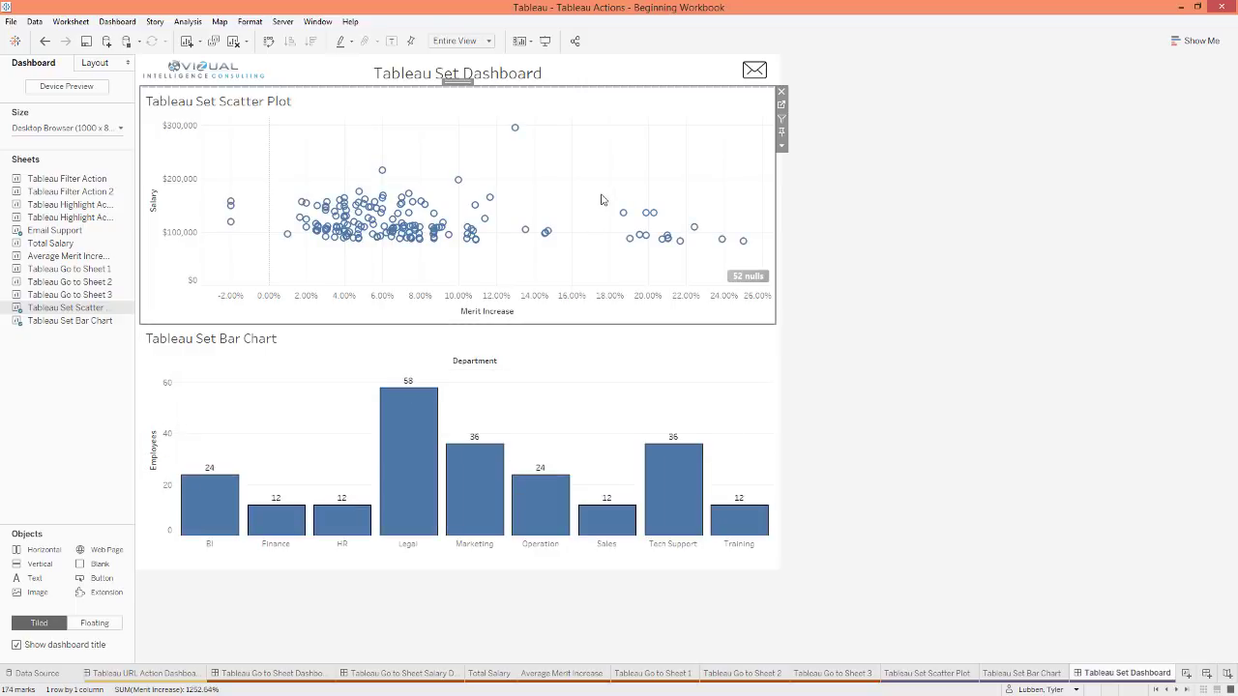